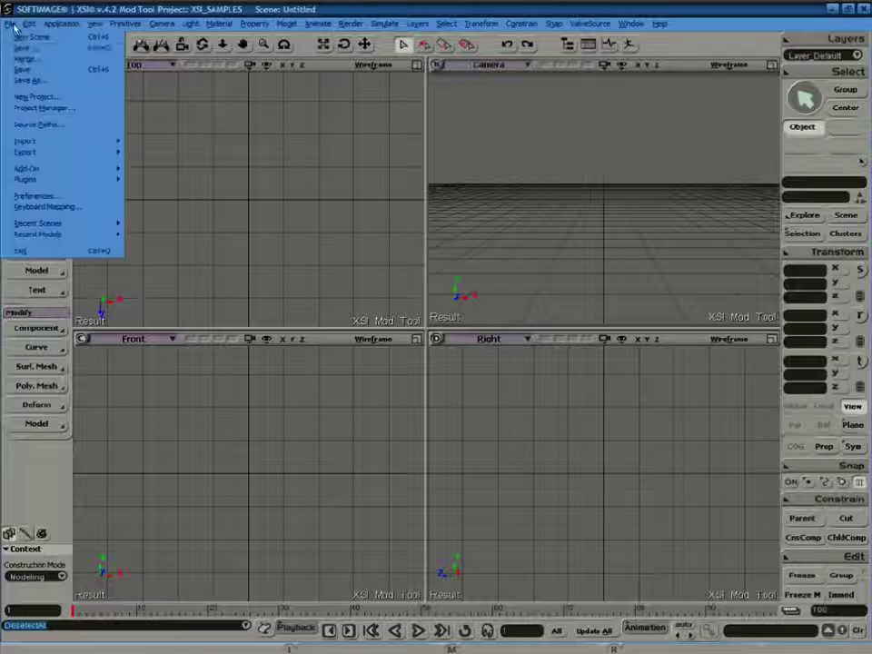
# Step: Start opening a scene and browse to the C:\Program Files\Steam\SteamApps folder
pyautogui.click(52, 53)
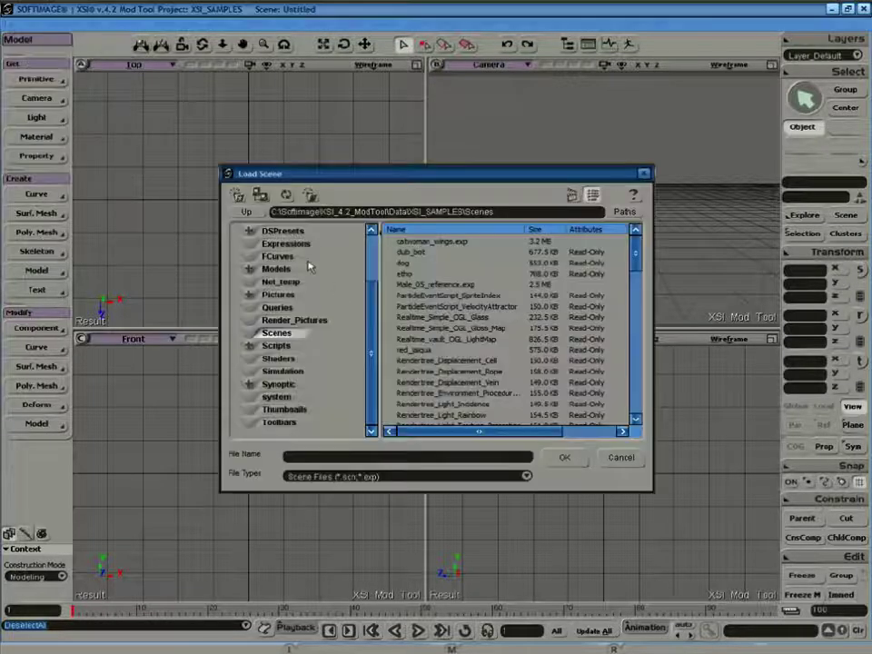
pyautogui.click(247, 213)
pyautogui.click(249, 213)
pyautogui.click(248, 212)
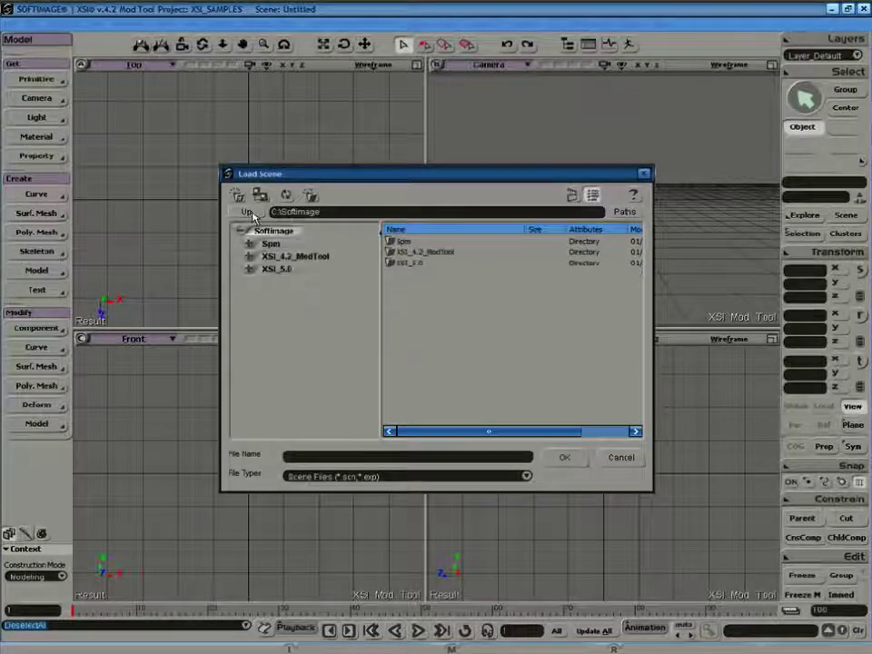
pyautogui.click(247, 213)
pyautogui.doubleClick(410, 273)
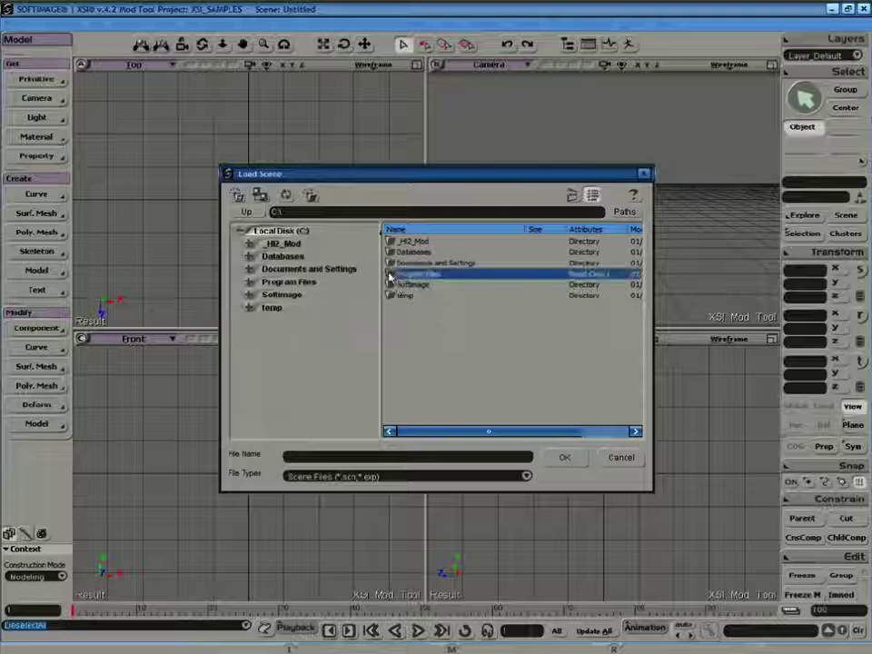
pyautogui.doubleClick(391, 297)
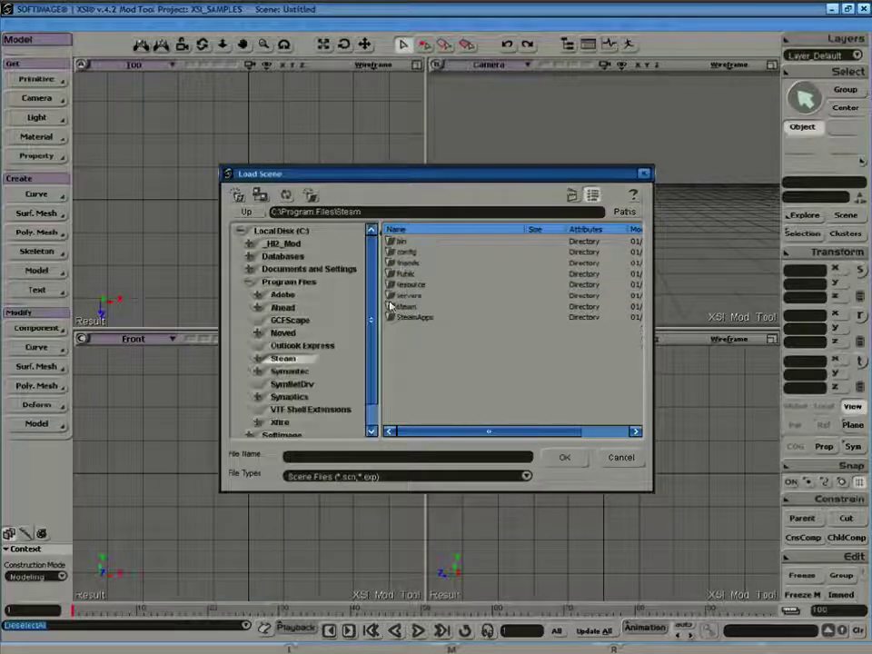
pyautogui.doubleClick(409, 317)
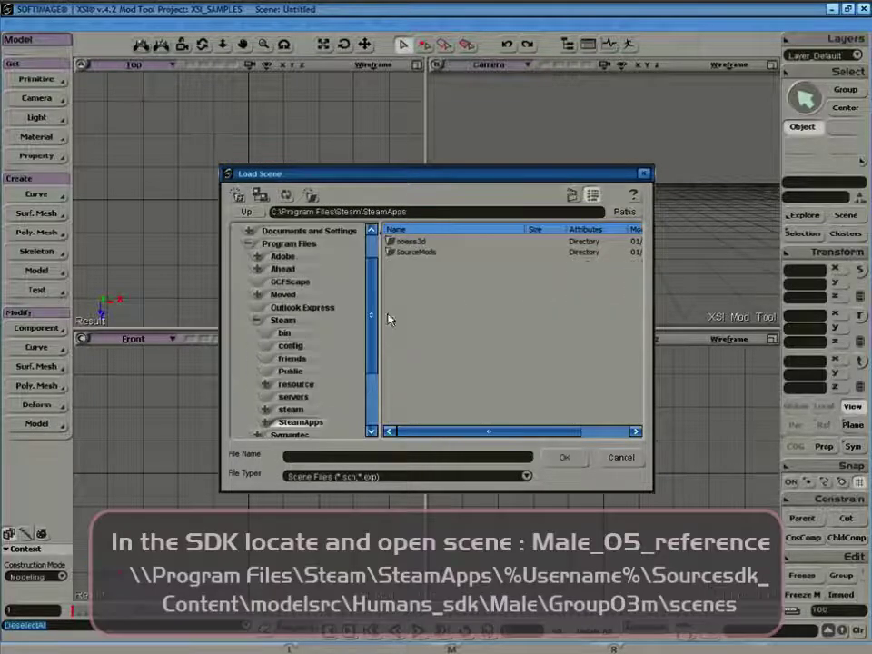
# Step: In the account's SteamApps folder, browse to sourcesdk_content\hl2mp\modelsrc\humans_sdk\Male\Group03m\scenes
pyautogui.doubleClick(408, 242)
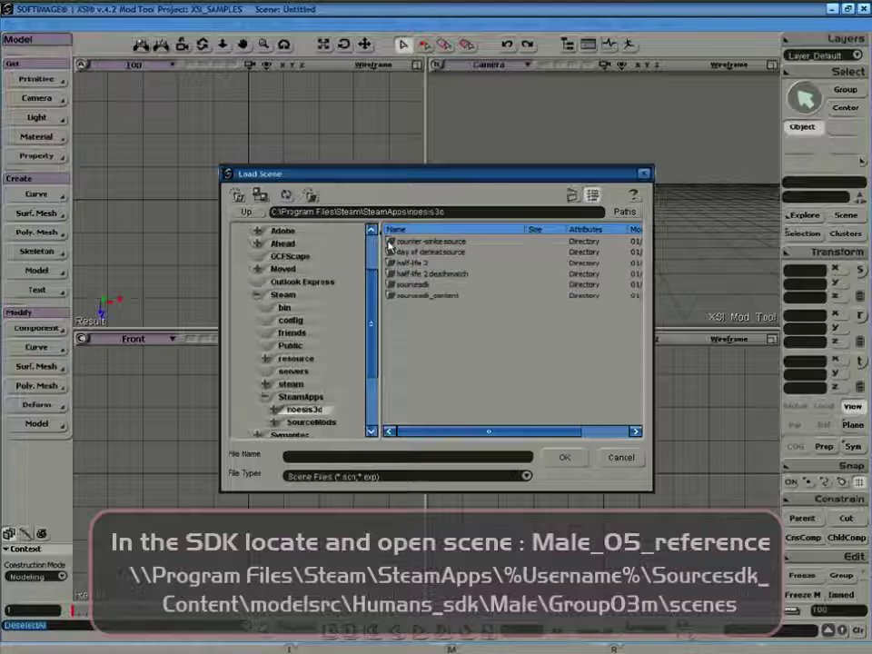
pyautogui.doubleClick(391, 297)
pyautogui.doubleClick(400, 284)
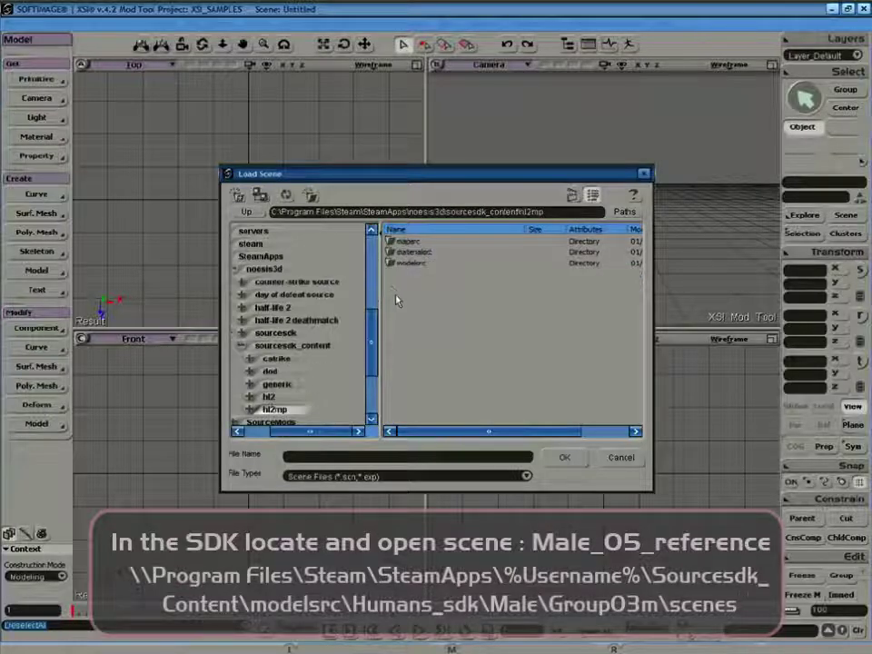
pyautogui.doubleClick(399, 262)
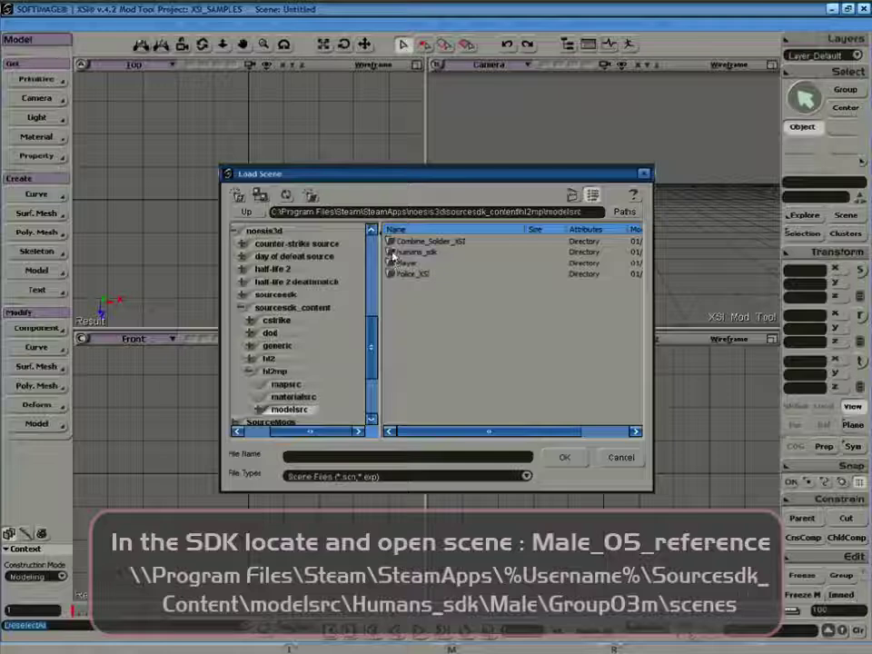
pyautogui.doubleClick(395, 254)
pyautogui.doubleClick(392, 263)
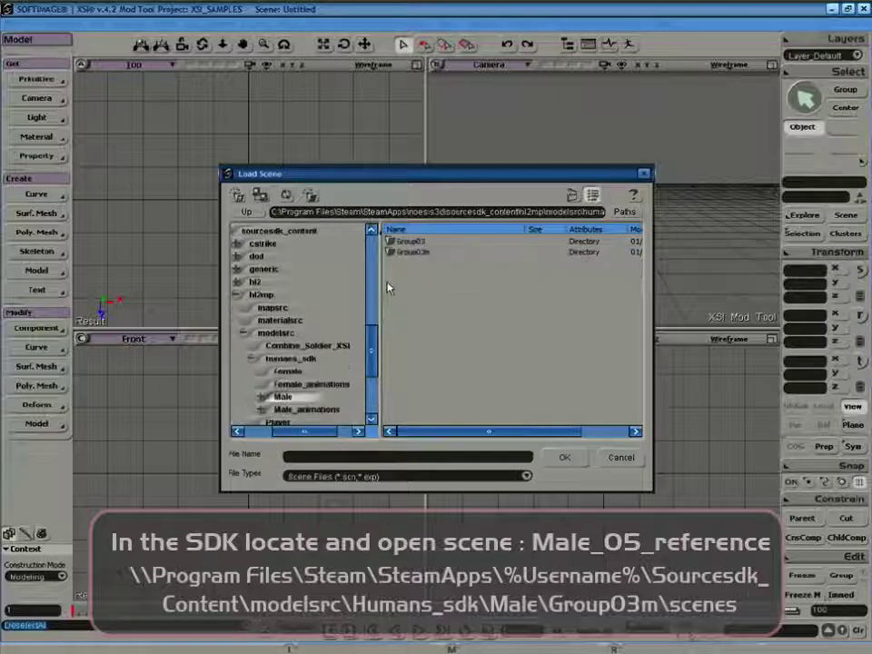
pyautogui.doubleClick(392, 252)
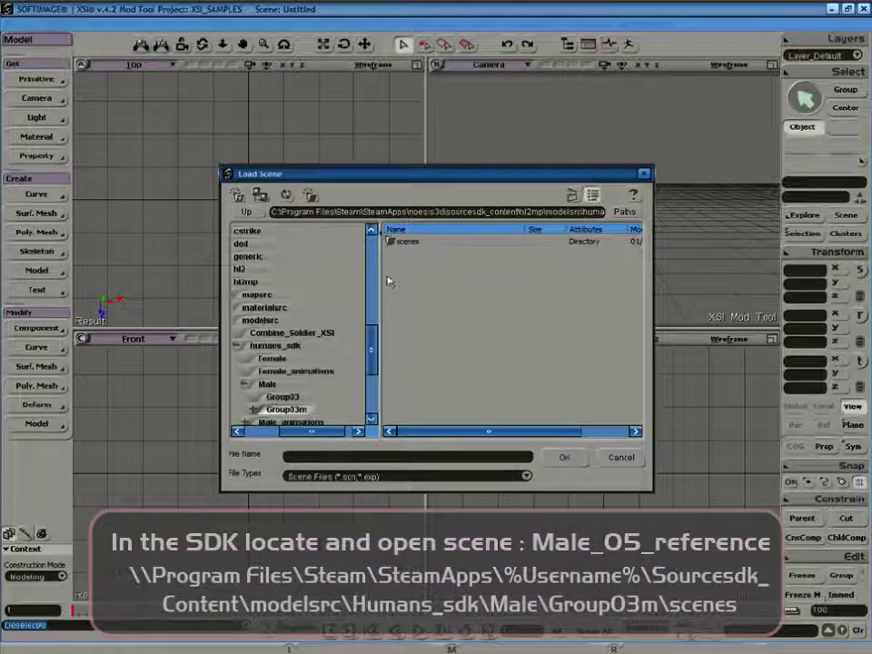
pyautogui.doubleClick(393, 243)
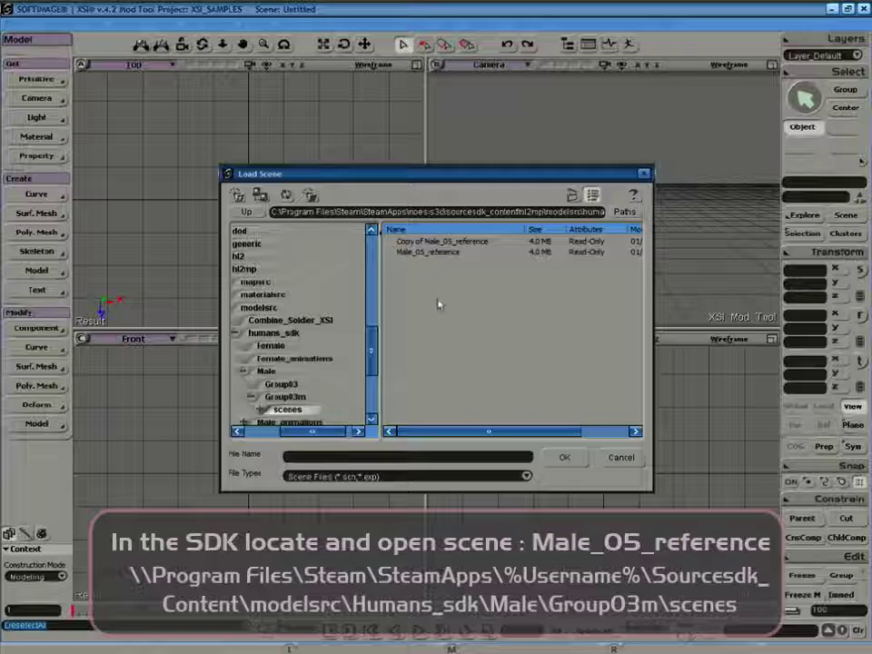
# Step: Load the scene Male_05_reference.scn without saving the current untitled scene
pyautogui.click(422, 254)
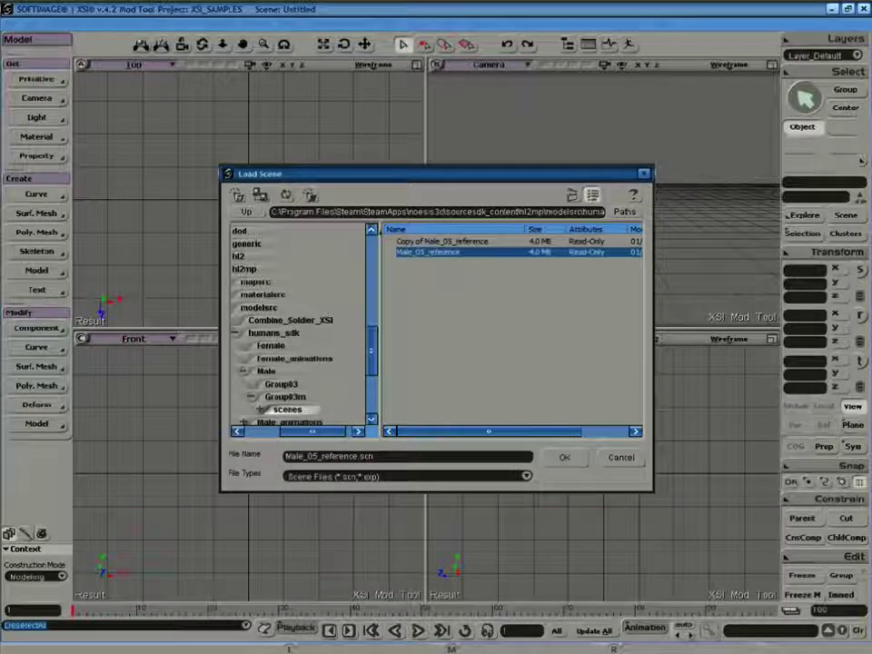
pyautogui.click(339, 211)
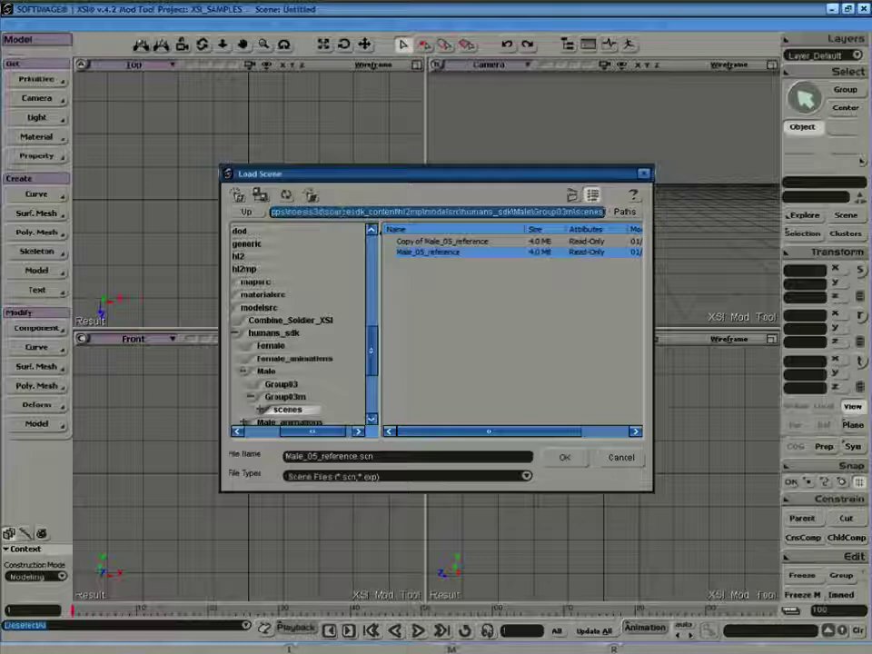
pyautogui.moveTo(288, 211); pyautogui.dragTo(247, 210)
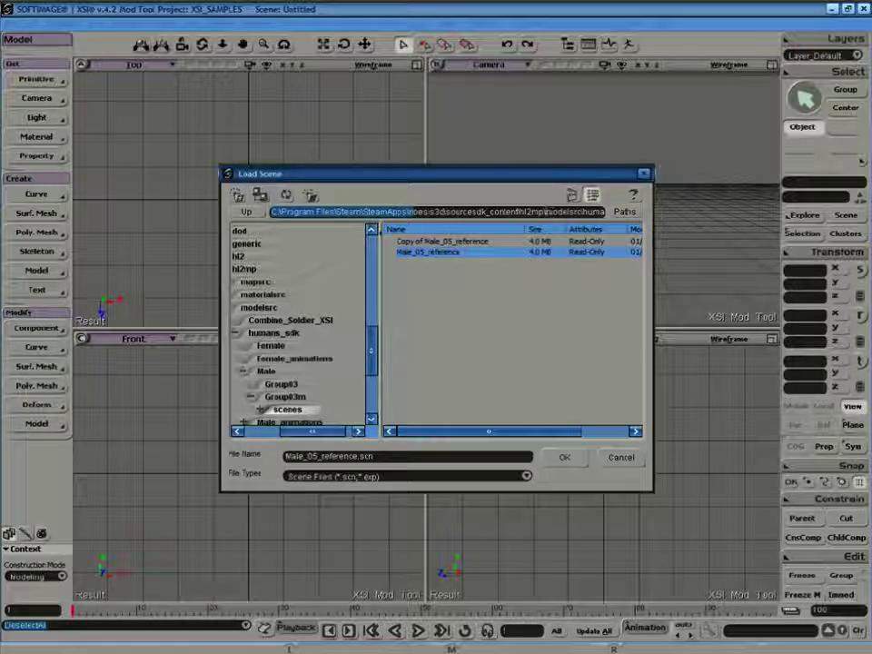
pyautogui.moveTo(567, 212); pyautogui.dragTo(605, 212)
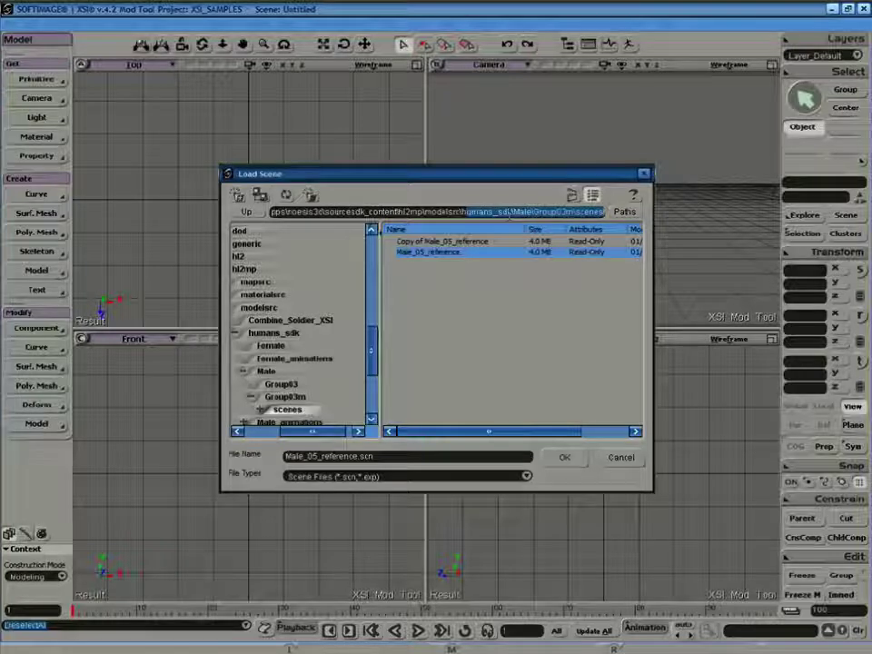
pyautogui.click(606, 214)
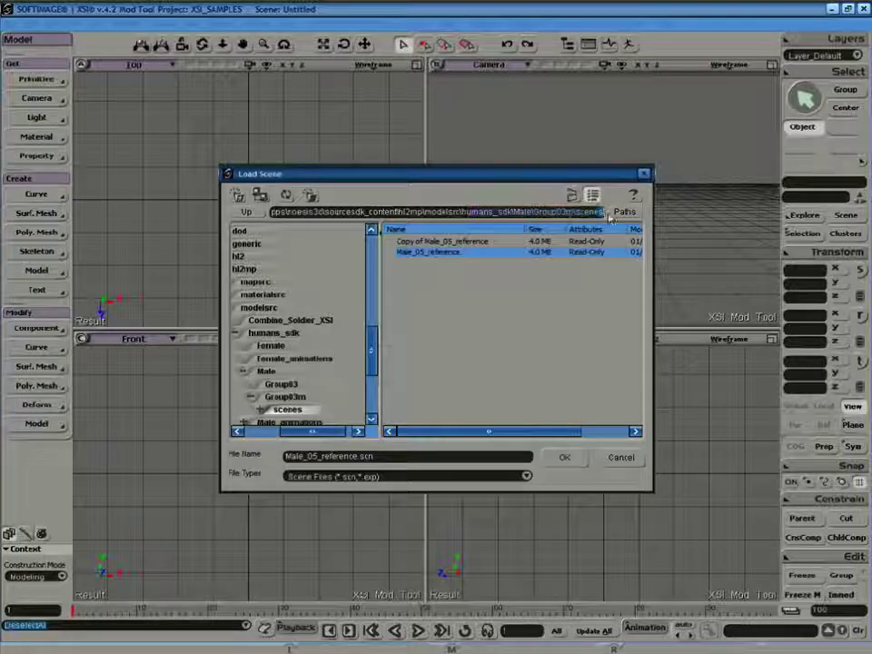
pyautogui.click(494, 291)
pyautogui.click(436, 255)
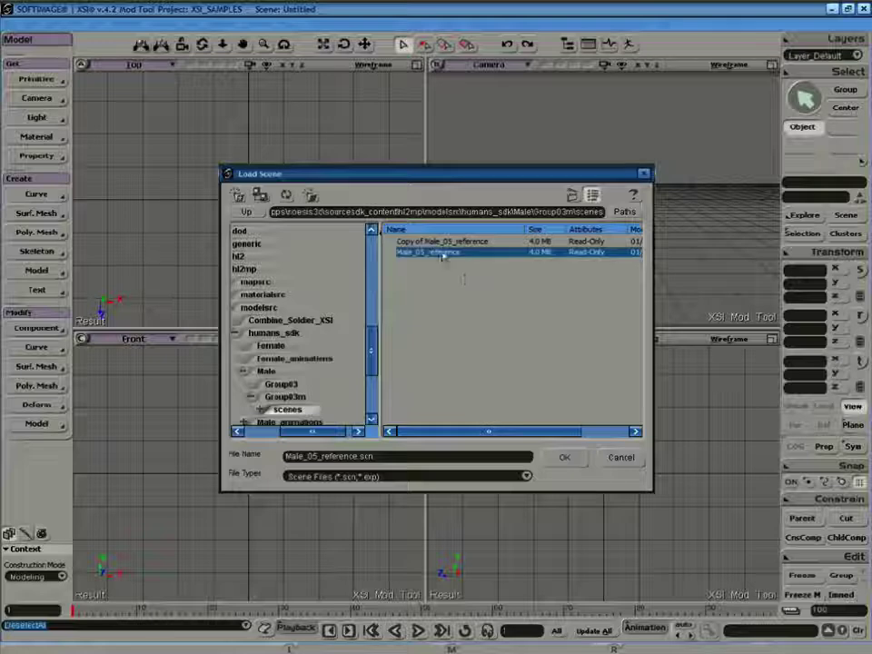
pyautogui.click(562, 458)
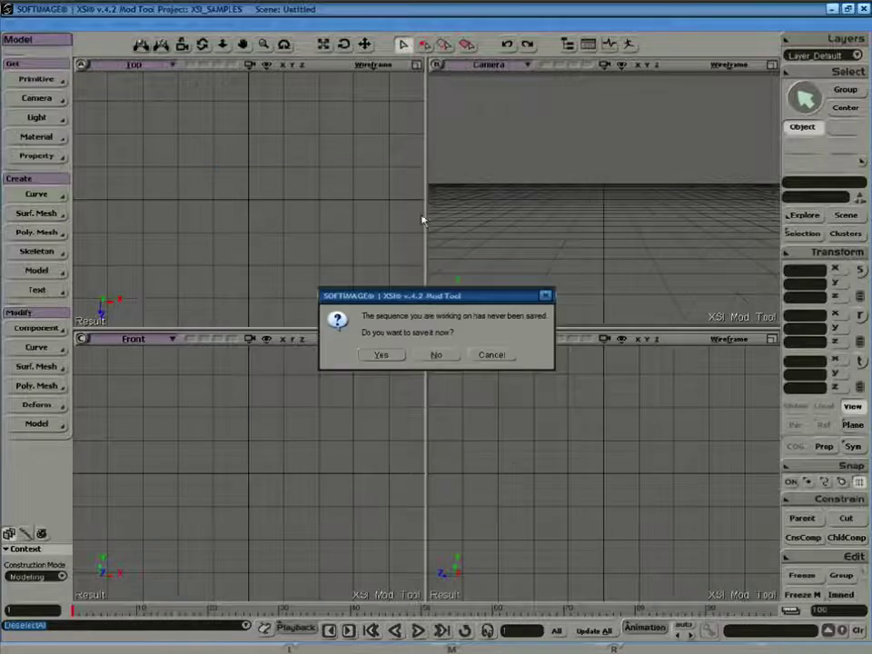
pyautogui.click(437, 354)
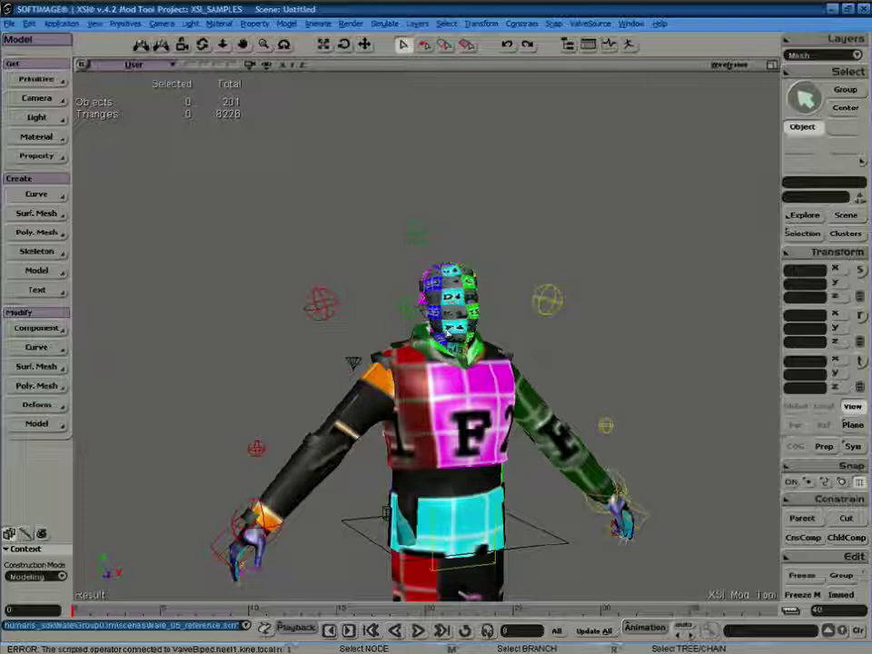
# Step: Set the User viewport's display mode to Shaded
pyautogui.press('a')
pyautogui.press('s')
pyautogui.moveTo(500, 240); pyautogui.dragTo(473, 248, button='right')
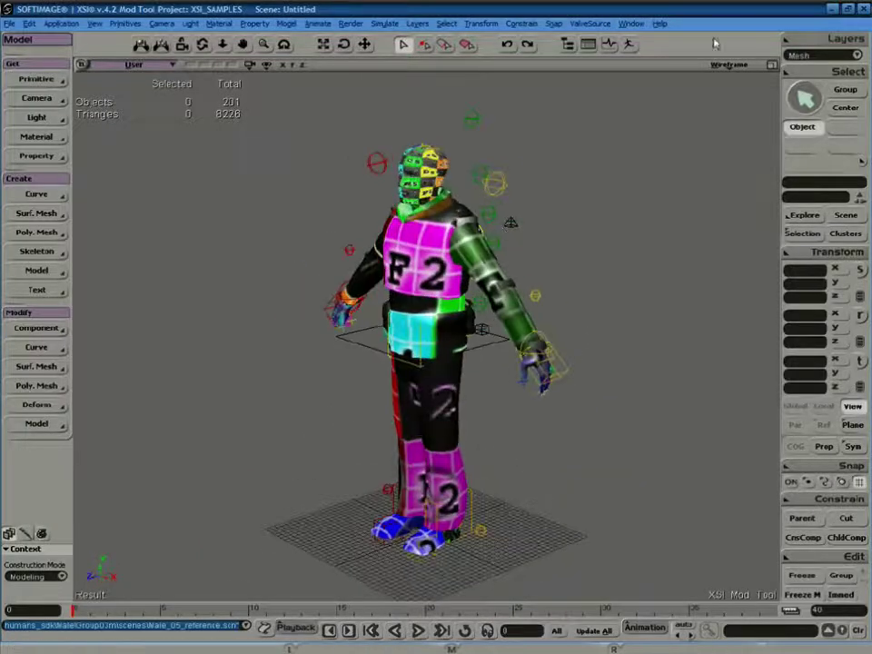
pyautogui.click(729, 66)
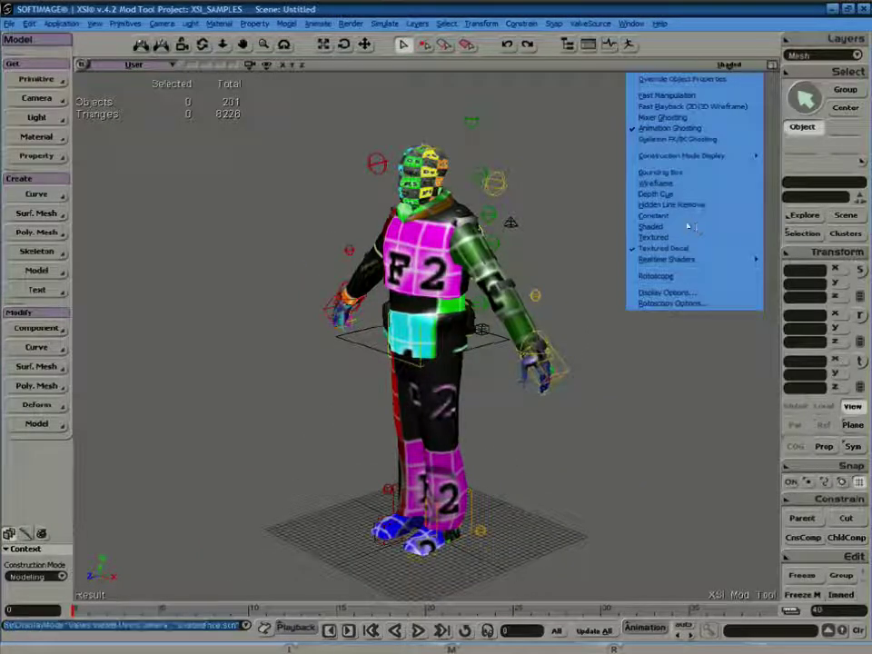
pyautogui.click(692, 226)
# Step: Examine the shaded male character's proportions and control rig from several angles
pyautogui.moveTo(558, 226)
pyautogui.mouseDown(button='right')
pyautogui.moveTo(582, 256)
pyautogui.moveTo(491, 278)
pyautogui.moveTo(516, 259)
pyautogui.mouseUp(button='right')
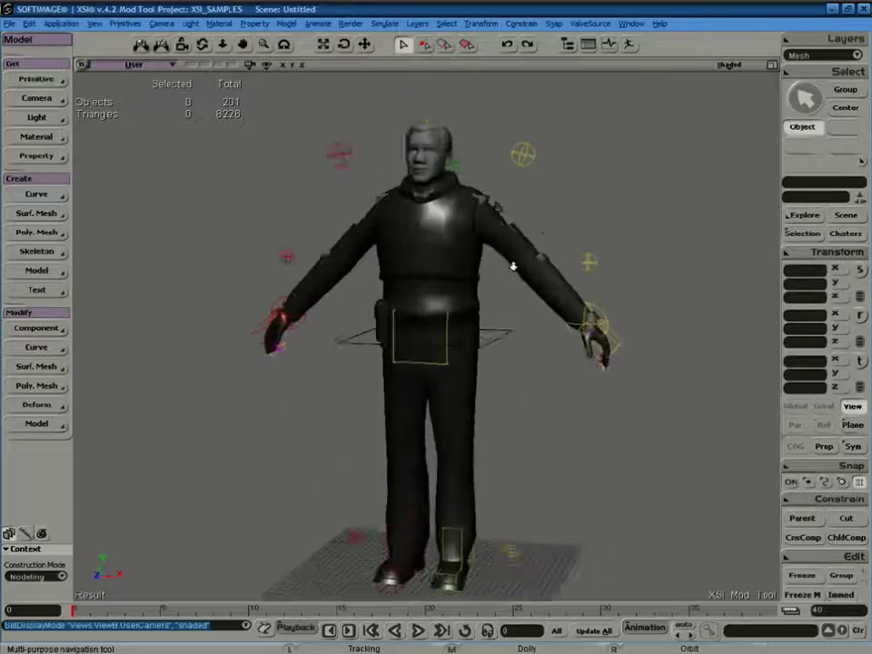
pyautogui.moveTo(516, 259); pyautogui.dragTo(509, 259, button='middle')
pyautogui.moveTo(509, 259)
pyautogui.mouseDown(button='right')
pyautogui.moveTo(492, 249)
pyautogui.moveTo(467, 276)
pyautogui.moveTo(485, 287)
pyautogui.moveTo(467, 253)
pyautogui.moveTo(530, 235)
pyautogui.moveTo(504, 249)
pyautogui.moveTo(510, 278)
pyautogui.moveTo(532, 260)
pyautogui.mouseUp(button='right')
pyautogui.moveTo(531, 260); pyautogui.dragTo(473, 286, button='middle')
pyautogui.moveTo(473, 286); pyautogui.dragTo(419, 247, button='right')
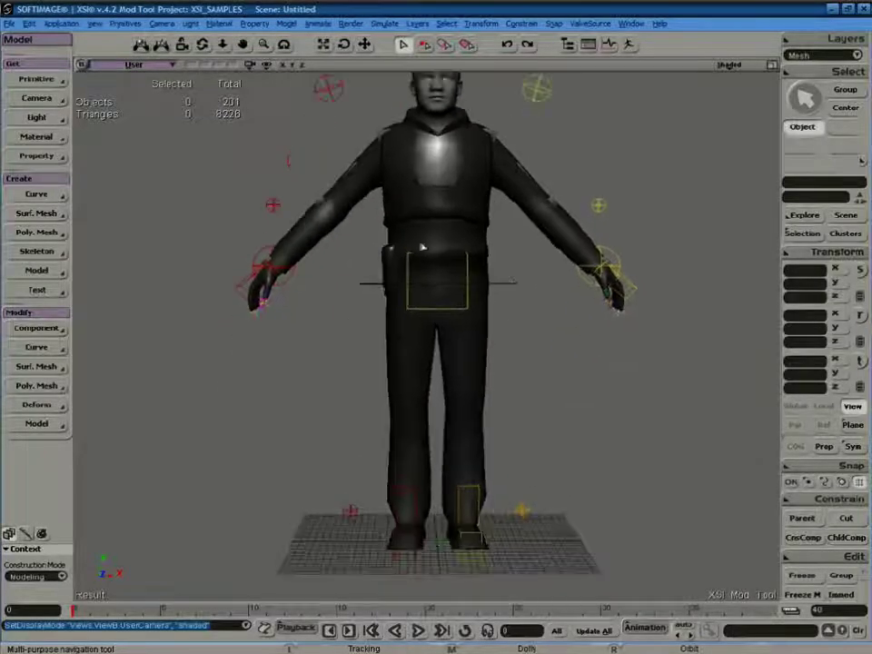
pyautogui.moveTo(488, 314); pyautogui.dragTo(451, 209, button='right')
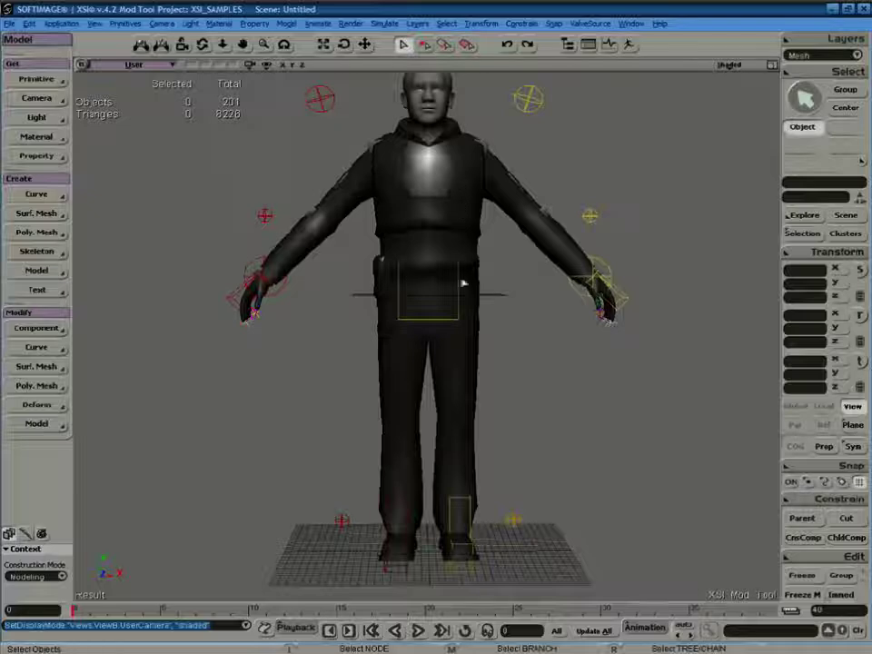
pyautogui.moveTo(491, 273); pyautogui.dragTo(467, 292, button='right')
# Step: Select the male_05 mesh to examine its wireframe over the whole body, and clear the selection
pyautogui.press('space')
pyautogui.click(419, 202)
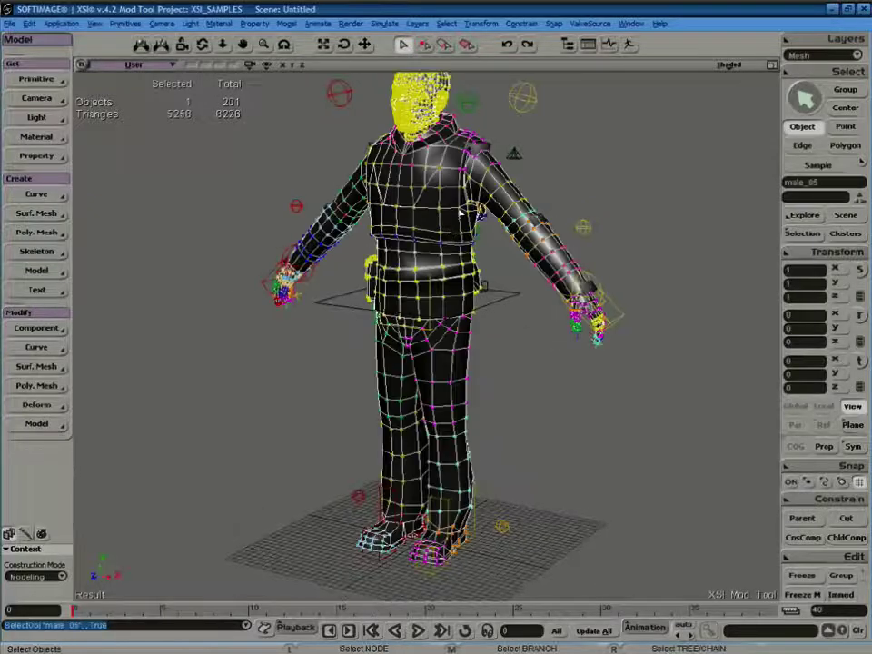
pyautogui.press('s')
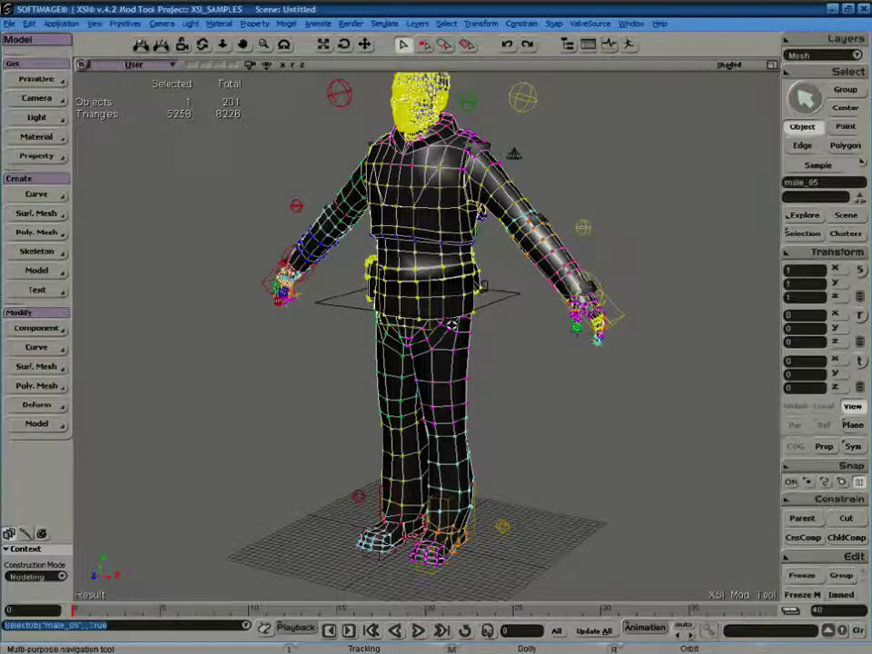
pyautogui.moveTo(348, 182); pyautogui.dragTo(358, 184, button='right')
pyautogui.moveTo(448, 264); pyautogui.dragTo(492, 284, button='right')
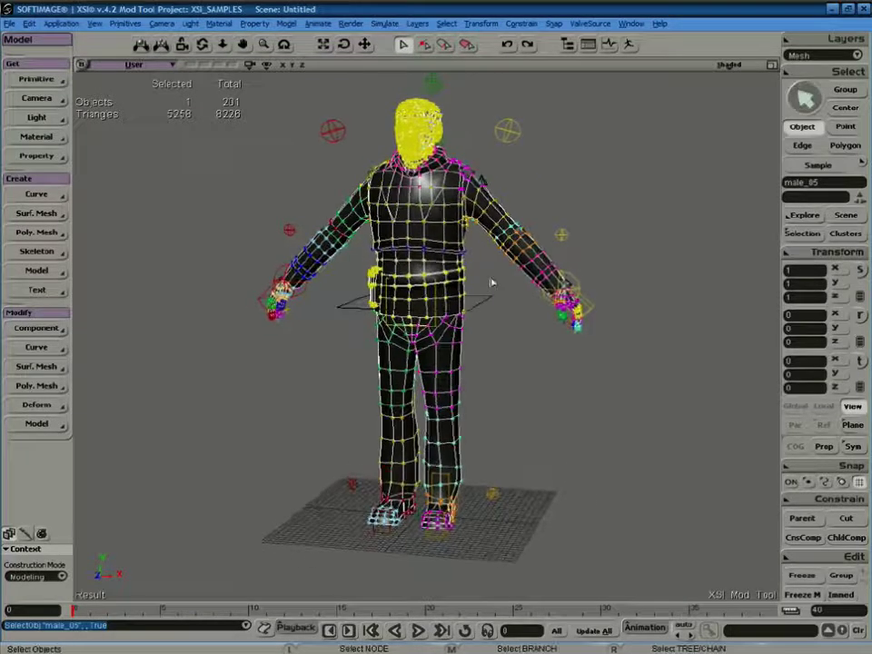
pyautogui.click(244, 280)
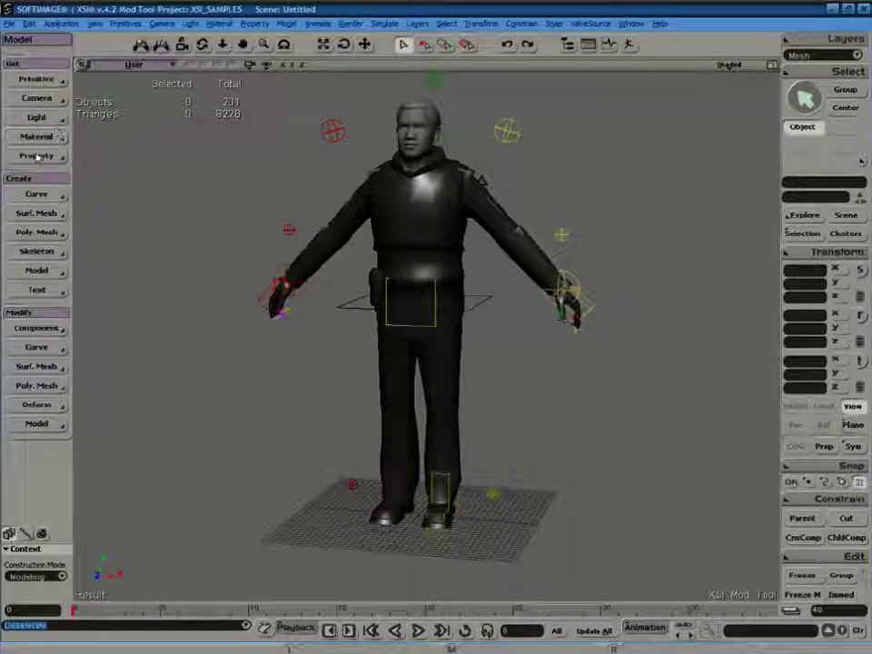
# Step: Import Catwoman.xsi from C:\Databases\DB_201\dotXSI into the scene, keeping the default dotXSI import options
pyautogui.click(40, 79)
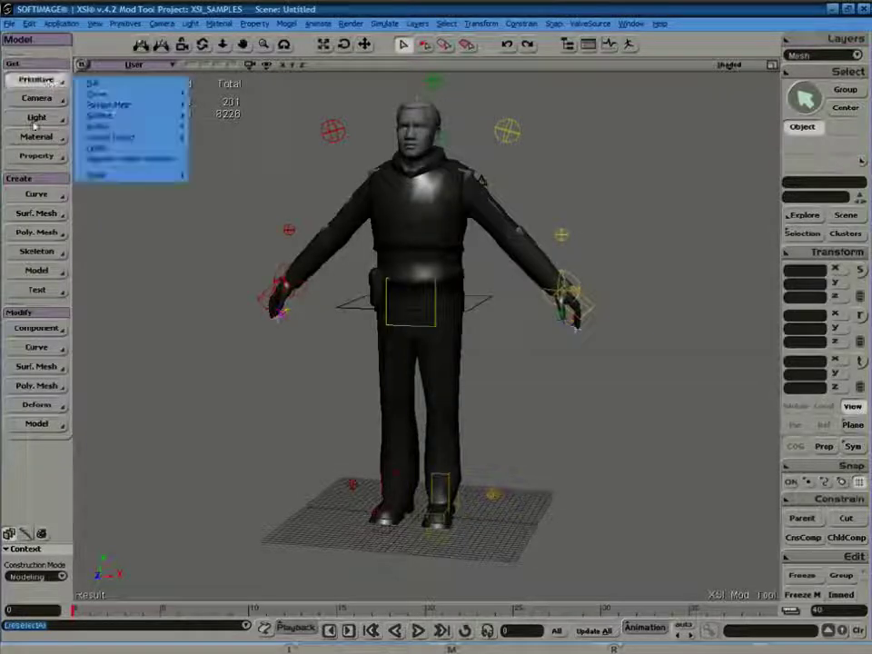
pyautogui.click(9, 23)
pyautogui.moveTo(103, 145)
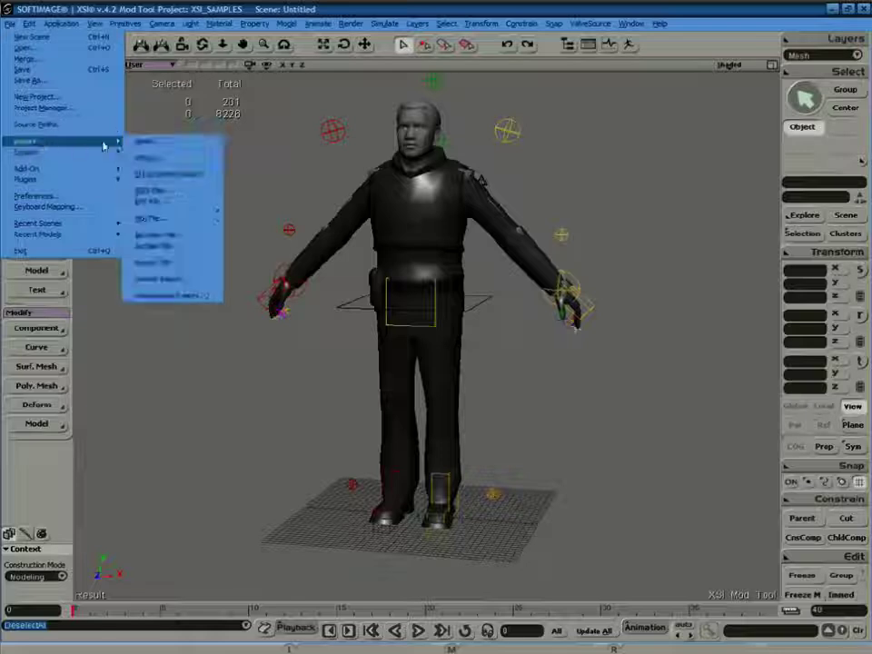
pyautogui.click(173, 160)
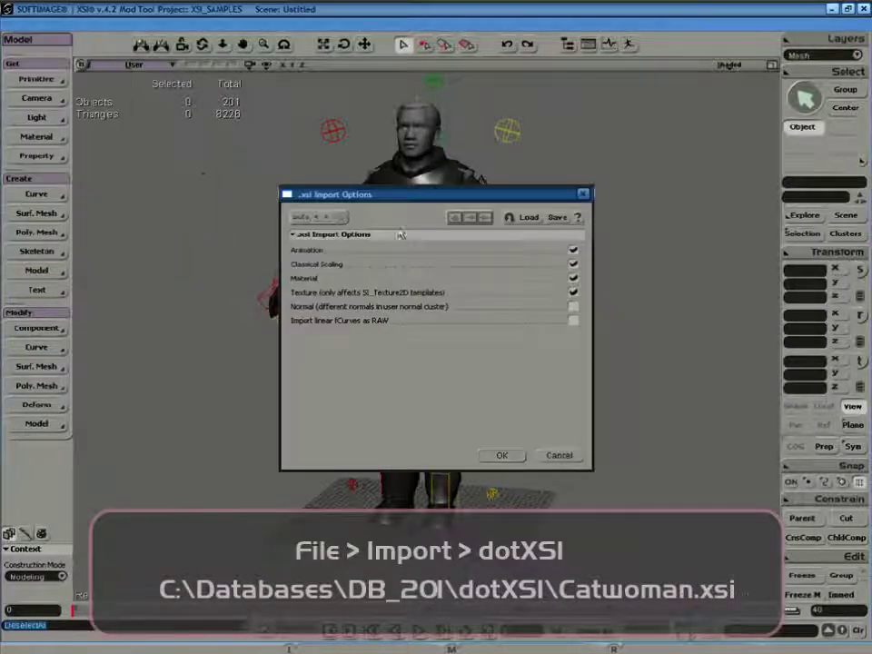
pyautogui.click(503, 456)
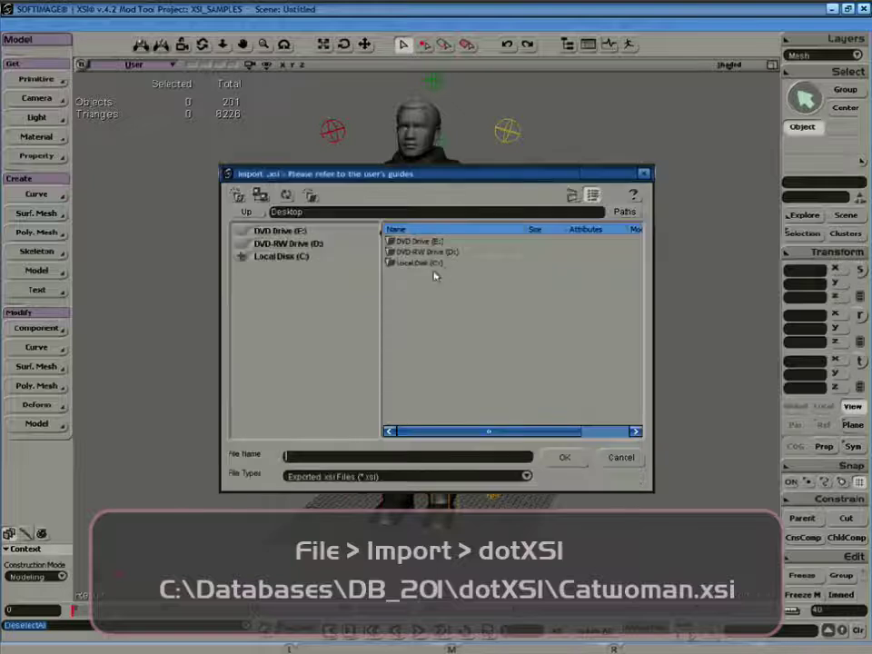
pyautogui.click(279, 256)
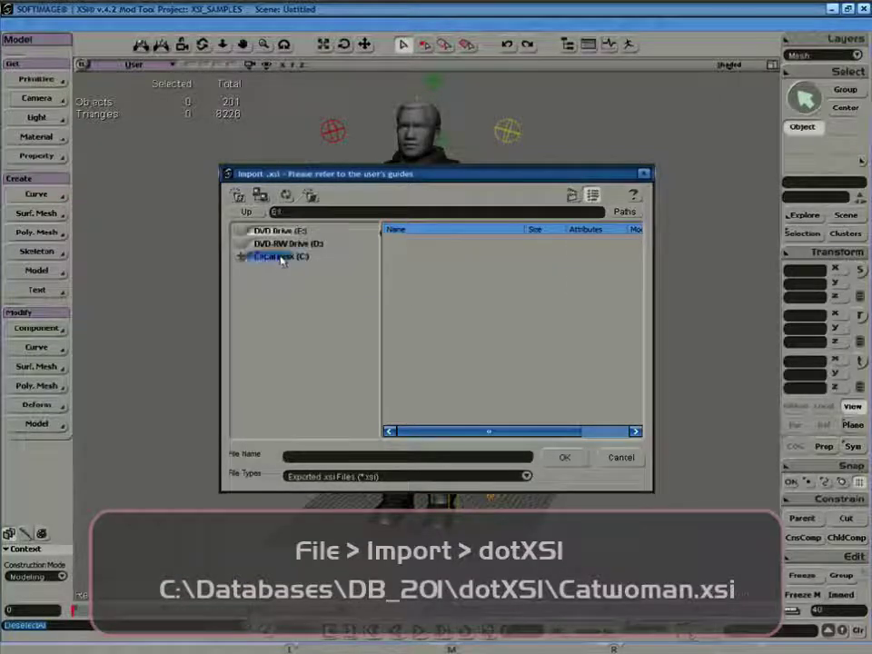
pyautogui.doubleClick(412, 254)
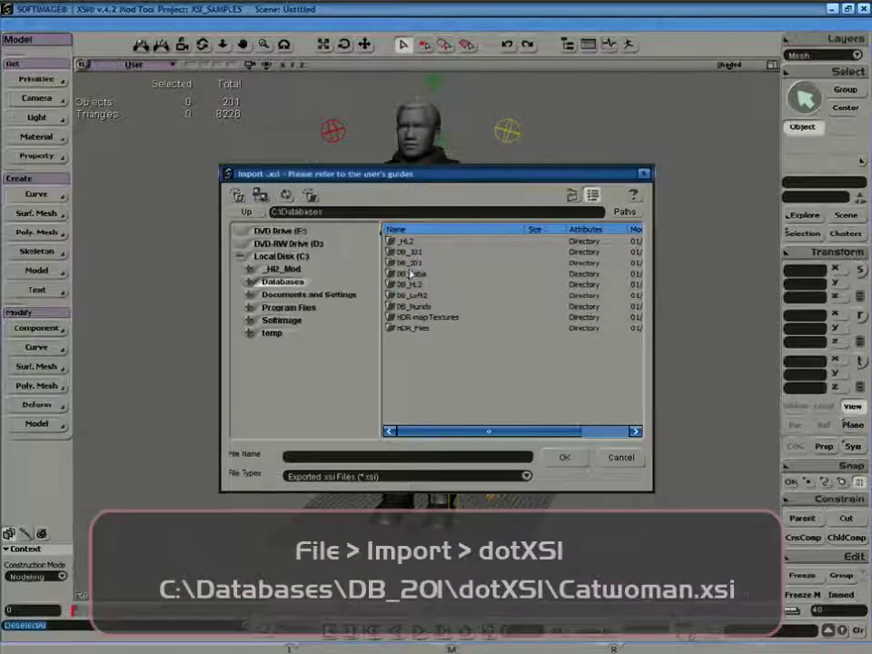
pyautogui.click(394, 263)
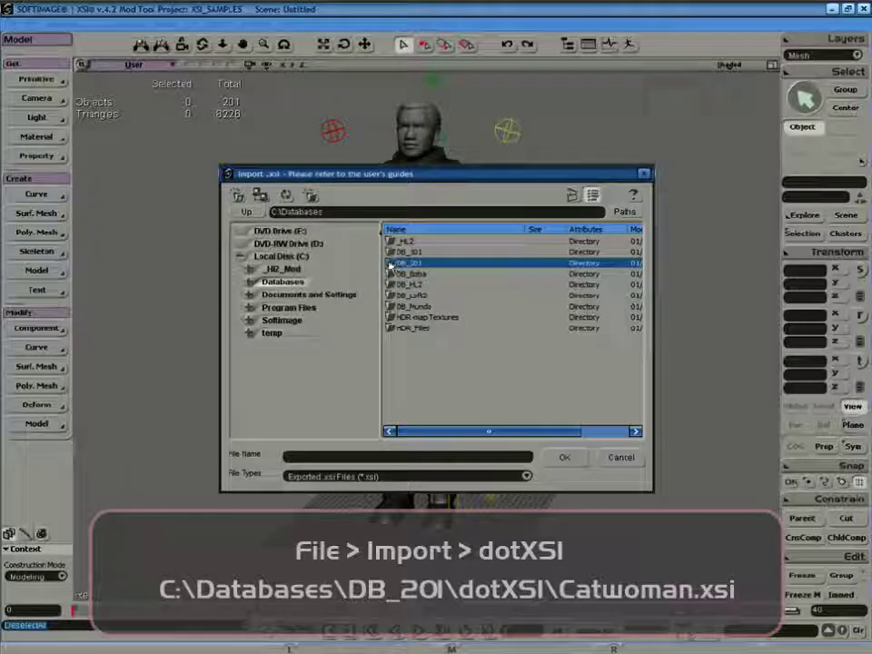
pyautogui.doubleClick(399, 262)
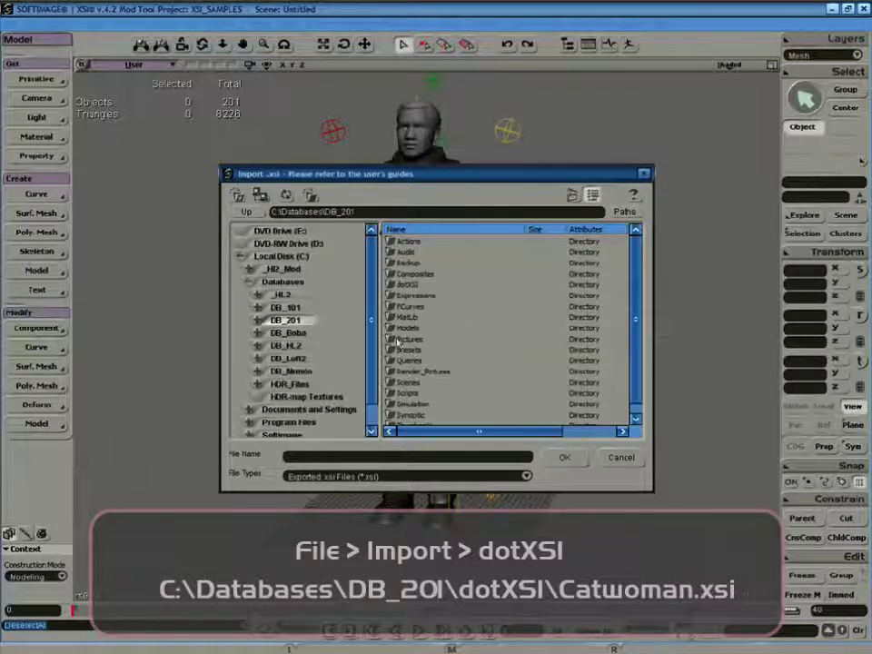
pyautogui.doubleClick(392, 285)
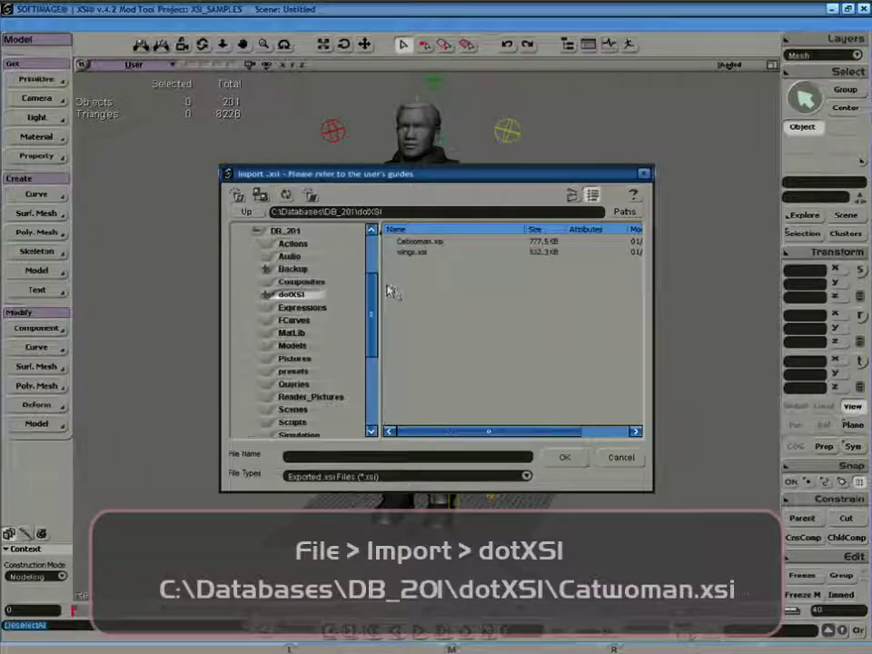
pyautogui.click(418, 243)
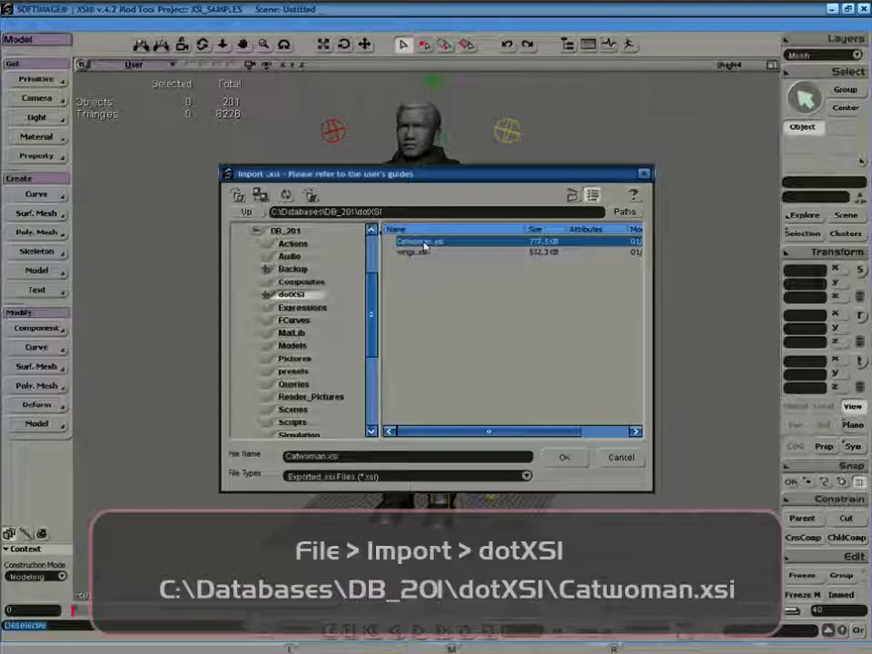
pyautogui.click(564, 458)
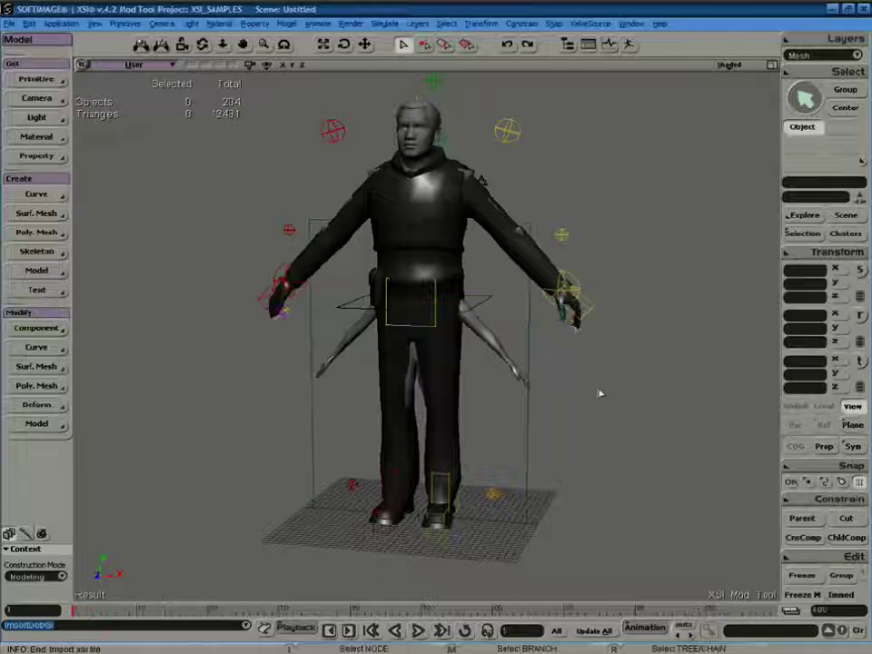
# Step: Set the User viewport's display mode to Wireframe and compare the two overlapping characters from the side and front
pyautogui.click(730, 64)
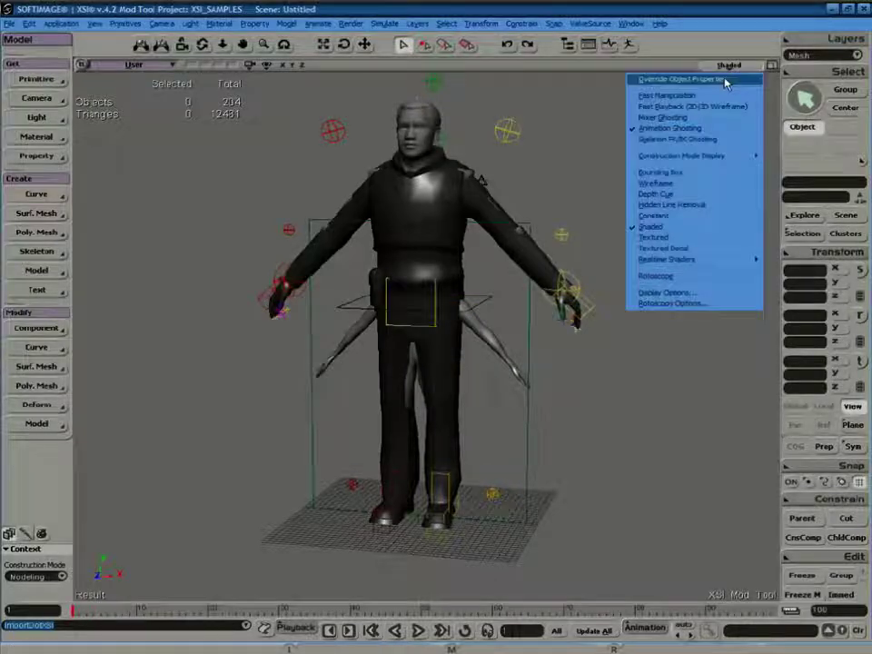
pyautogui.click(697, 182)
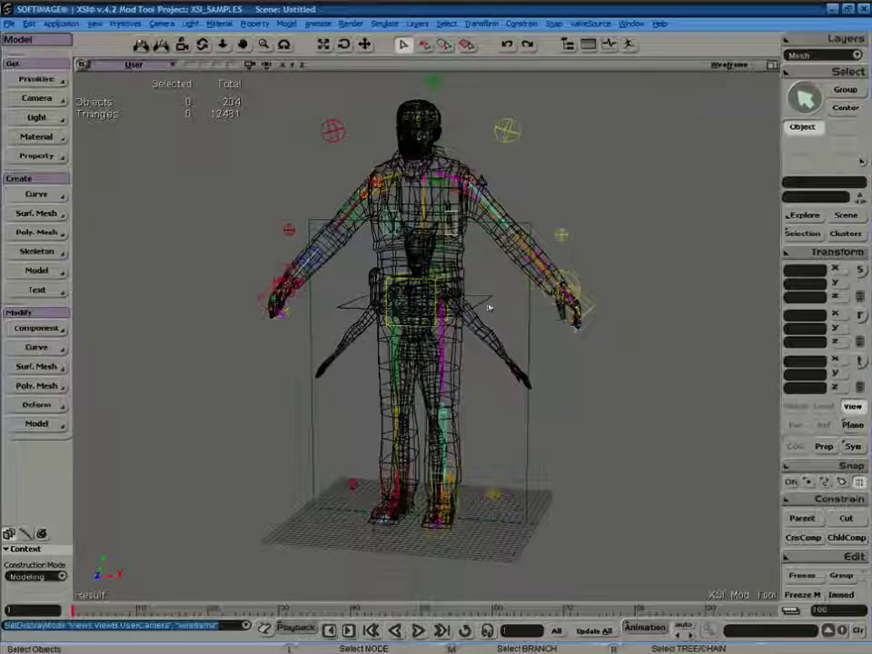
pyautogui.press('s')
pyautogui.moveTo(499, 351); pyautogui.dragTo(505, 201, button='right')
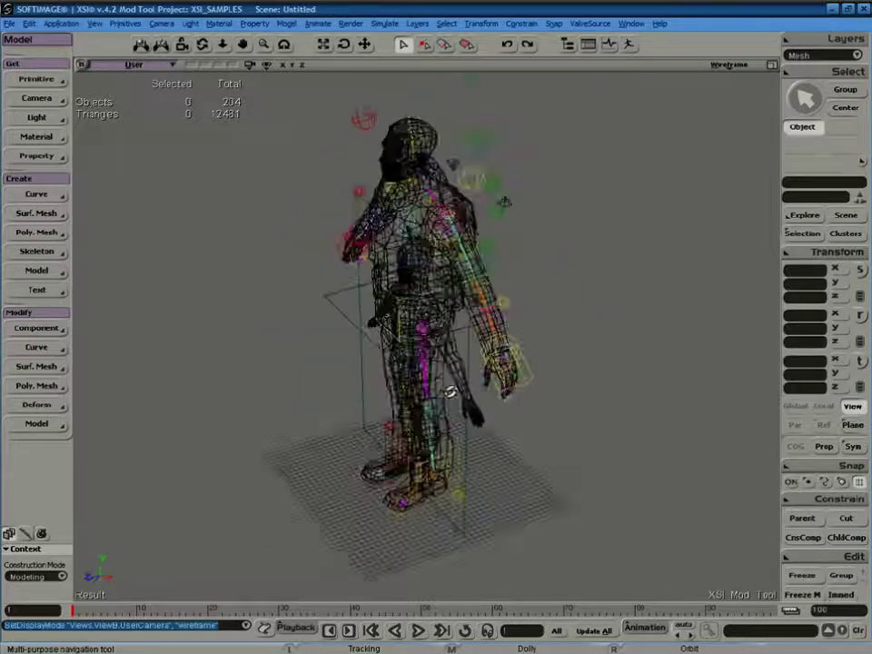
pyautogui.moveTo(451, 392); pyautogui.dragTo(583, 315, button='right')
pyautogui.press('space')
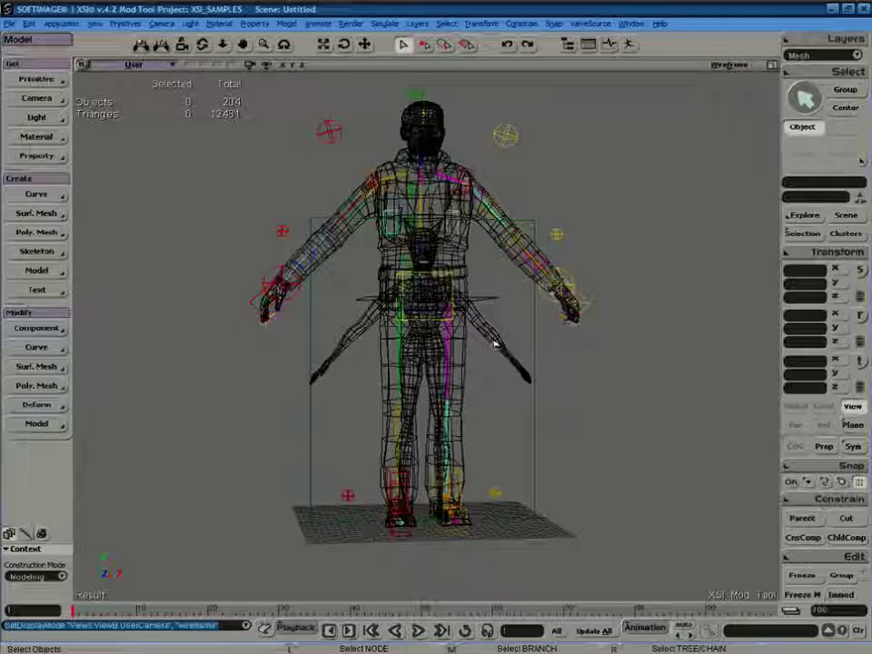
# Step: Select the Catwoman mesh and freeze its operator stack
pyautogui.click(491, 352)
pyautogui.press('s')
pyautogui.moveTo(510, 329); pyautogui.dragTo(551, 334, button='right')
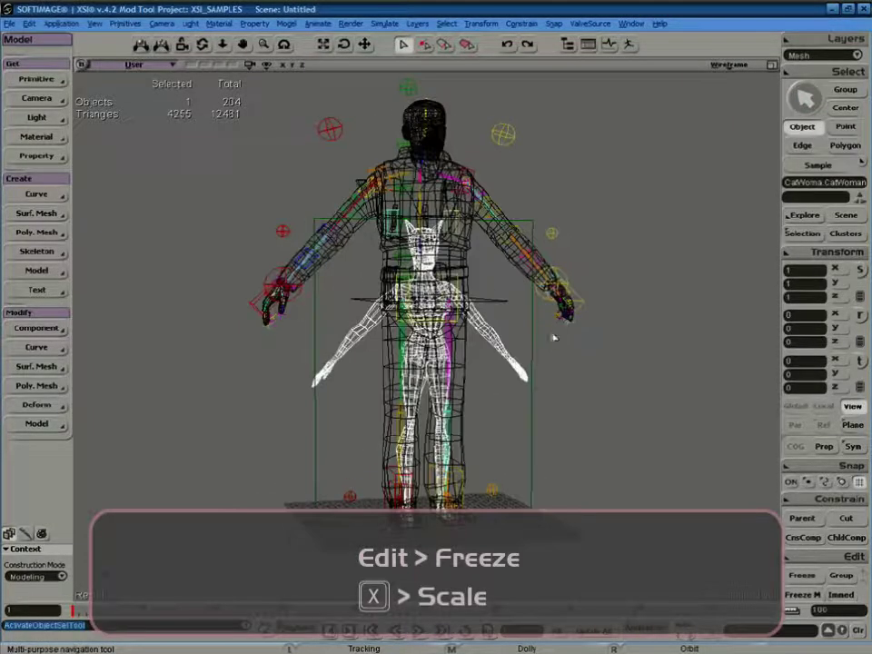
pyautogui.click(803, 582)
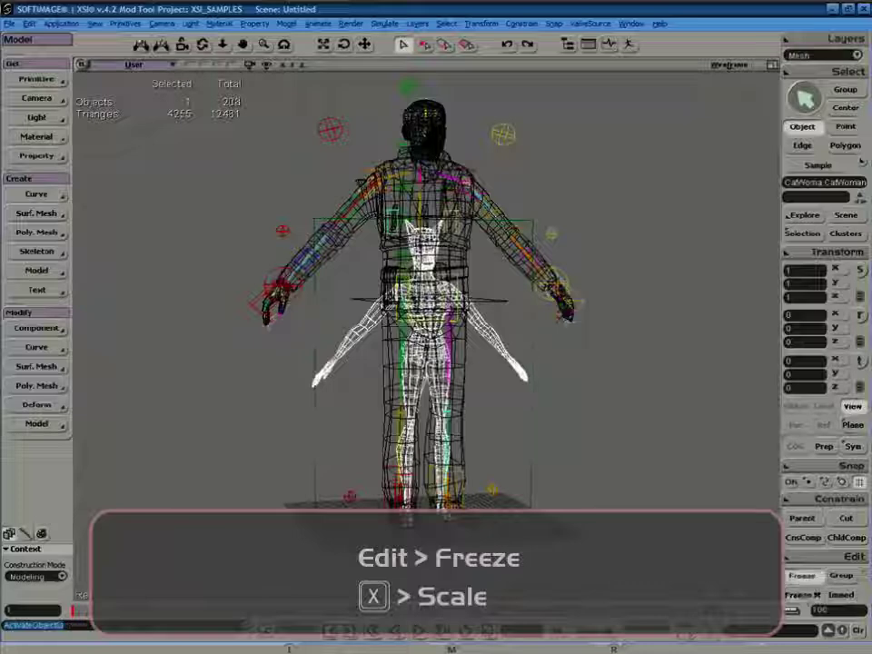
pyautogui.press('s')
pyautogui.moveTo(491, 346); pyautogui.dragTo(518, 292, button='right')
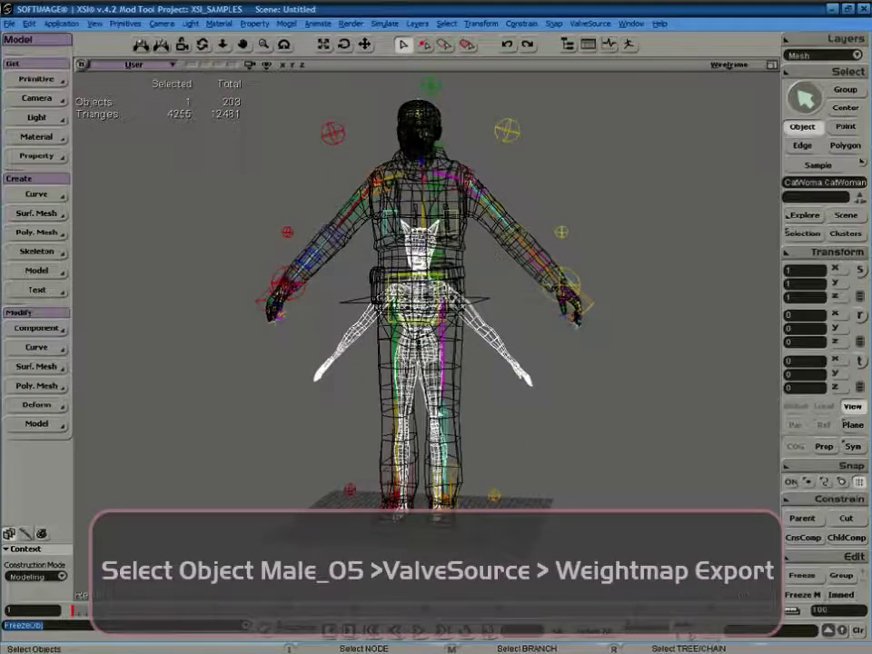
# Step: Scale the Catwoman mesh uniformly to about 1.474 to match the male character's height, and clear the selection
pyautogui.press('x')
pyautogui.moveTo(532, 476); pyautogui.dragTo(477, 461)
pyautogui.press('s')
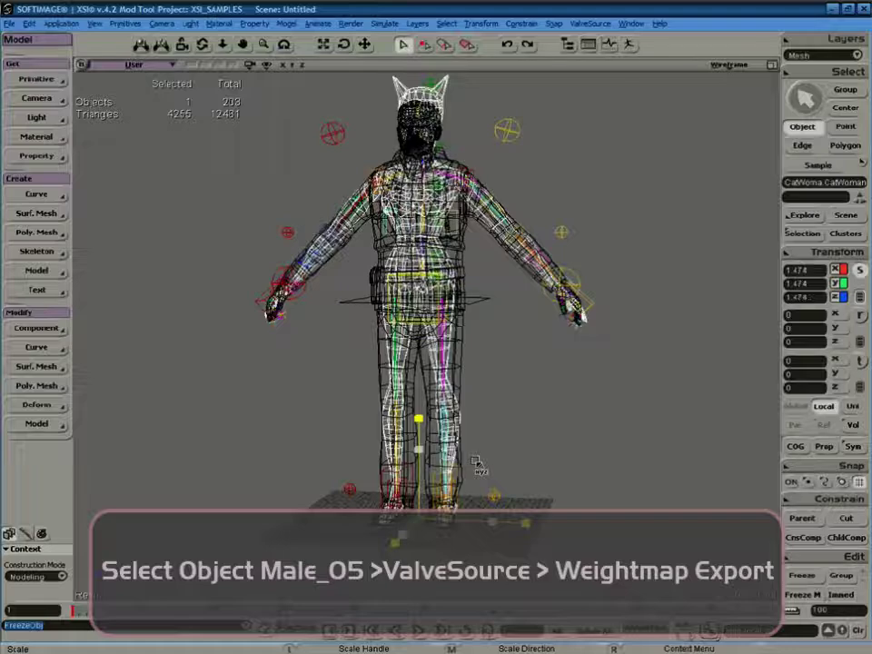
pyautogui.moveTo(536, 356)
pyautogui.mouseDown(button='right')
pyautogui.moveTo(485, 345)
pyautogui.moveTo(547, 381)
pyautogui.moveTo(492, 393)
pyautogui.moveTo(522, 369)
pyautogui.moveTo(548, 376)
pyautogui.moveTo(543, 368)
pyautogui.mouseUp(button='right')
pyautogui.click(518, 357)
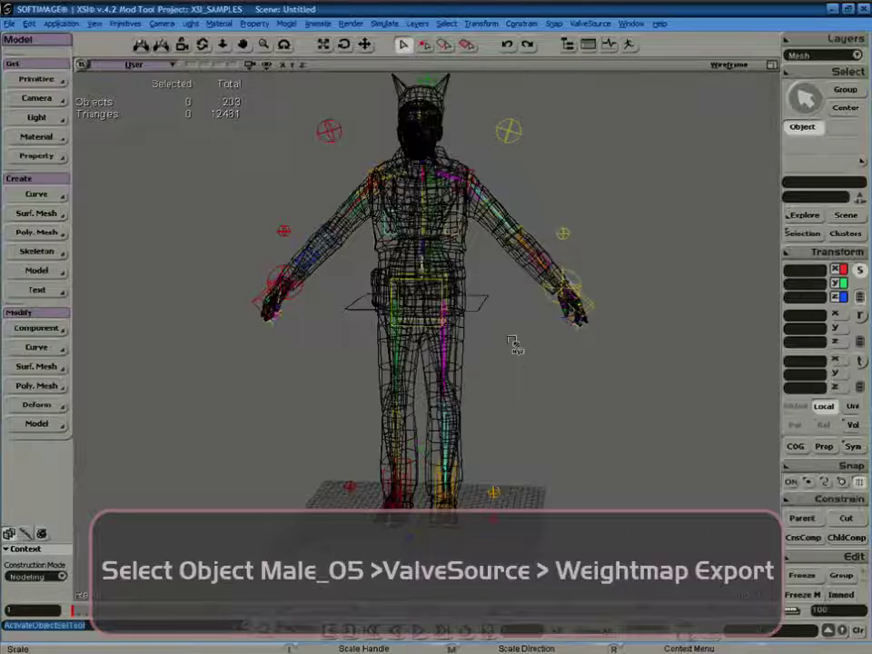
# Step: Export the male_05 mesh's weight map to C:\weightmap.xsiwm with full names, and delete the male_05 mesh
pyautogui.click(475, 269)
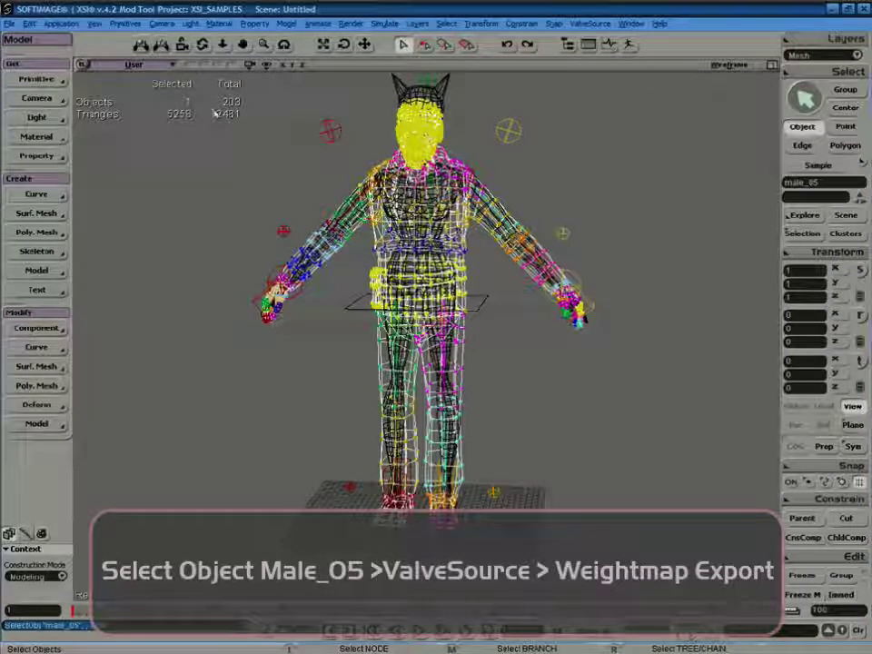
pyautogui.click(591, 24)
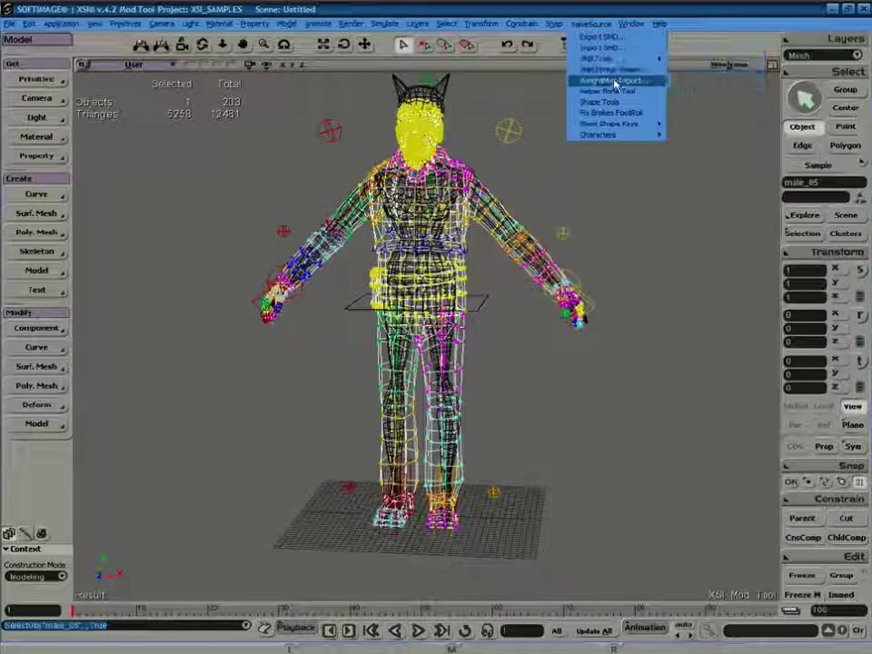
pyautogui.click(621, 86)
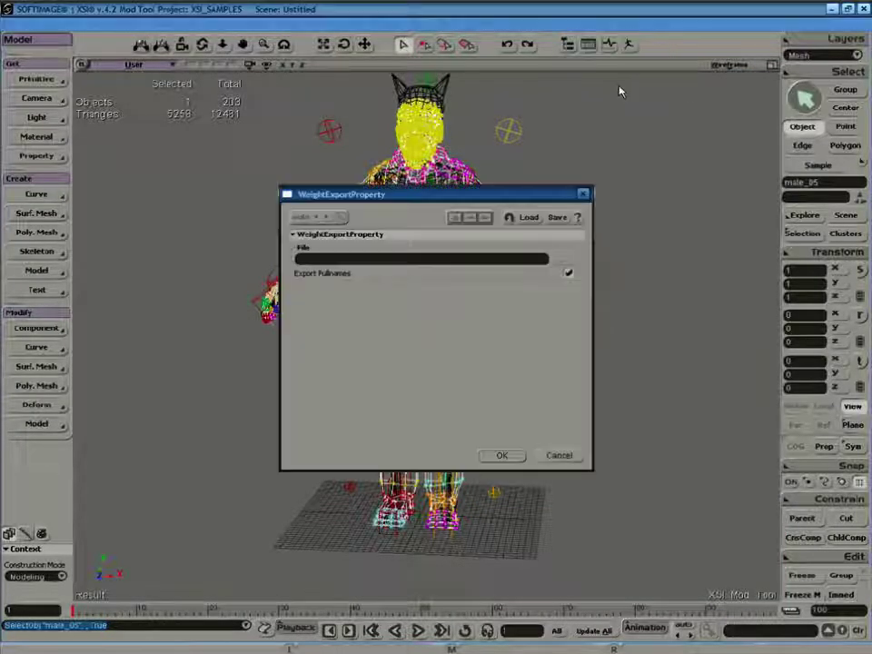
pyautogui.click(565, 270)
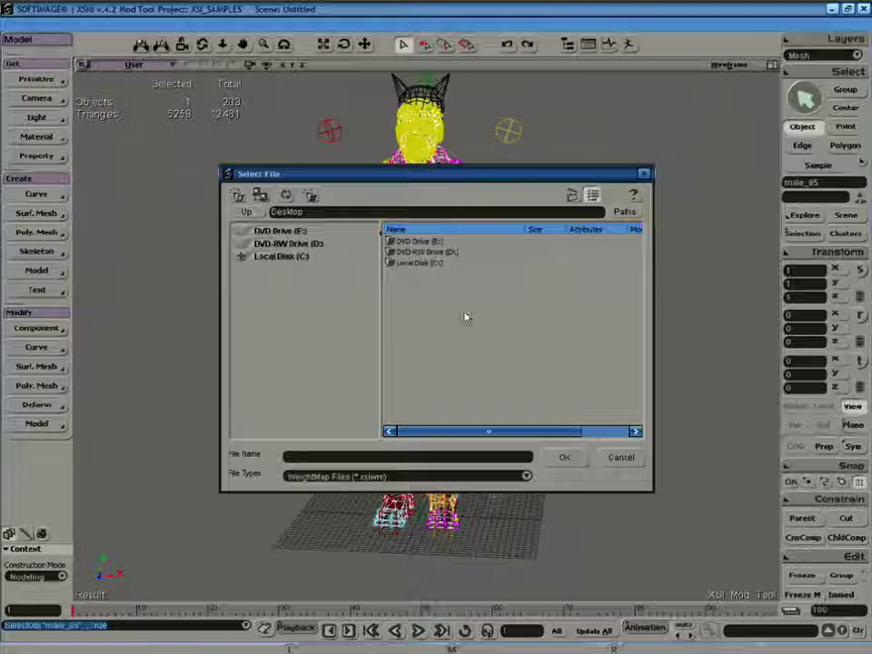
pyautogui.click(282, 257)
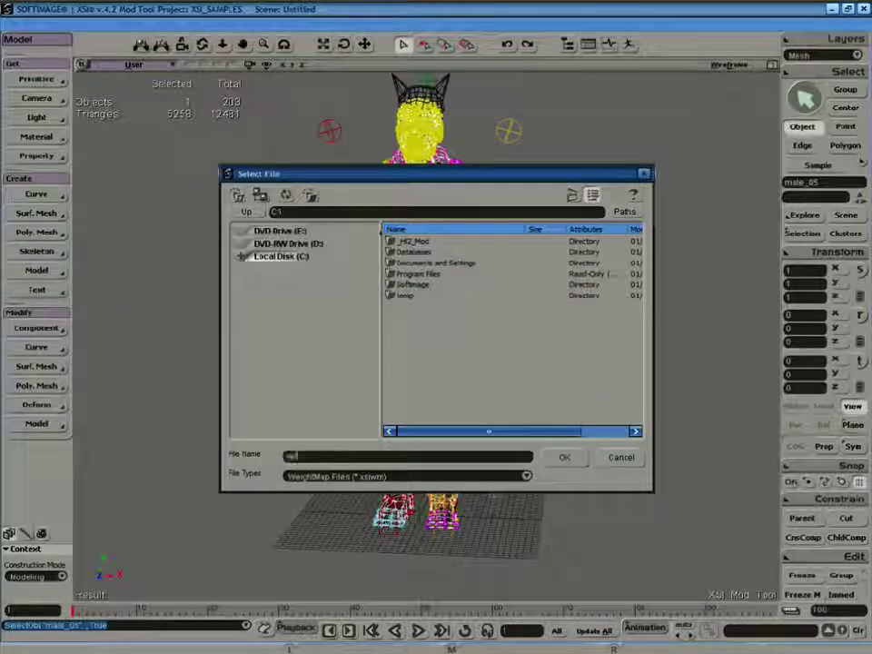
pyautogui.write('weigh')
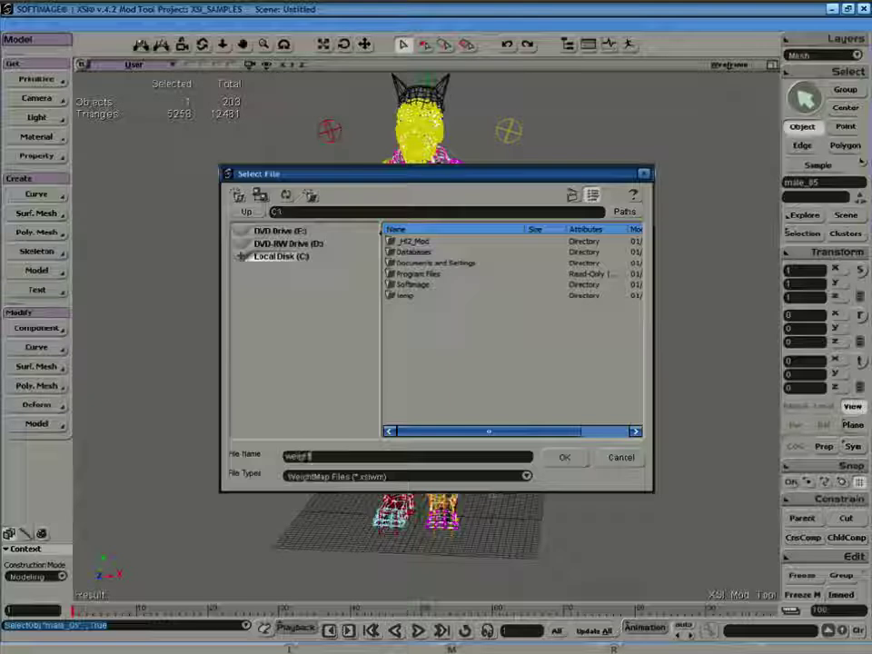
pyautogui.write('tmap')
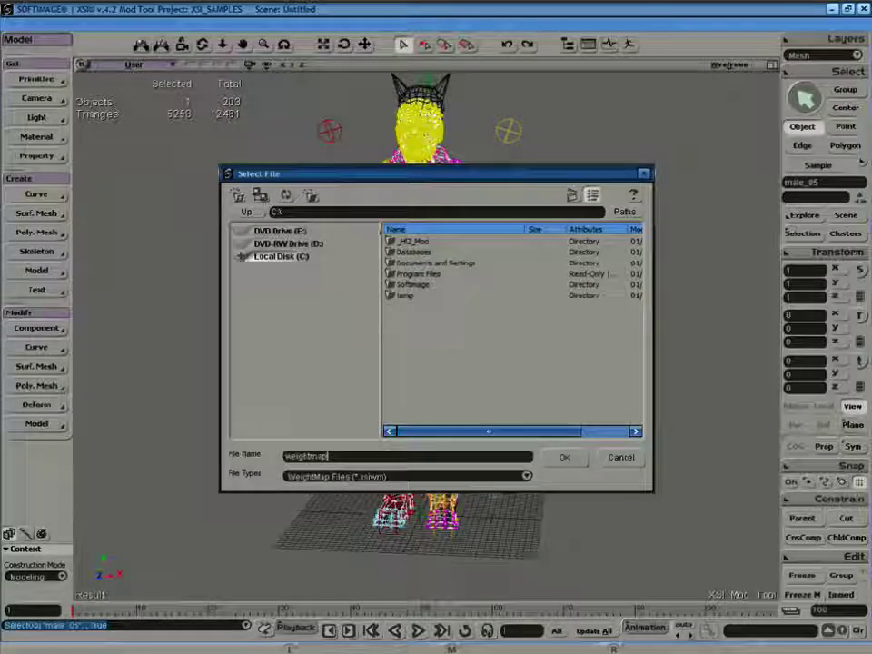
pyautogui.click(563, 458)
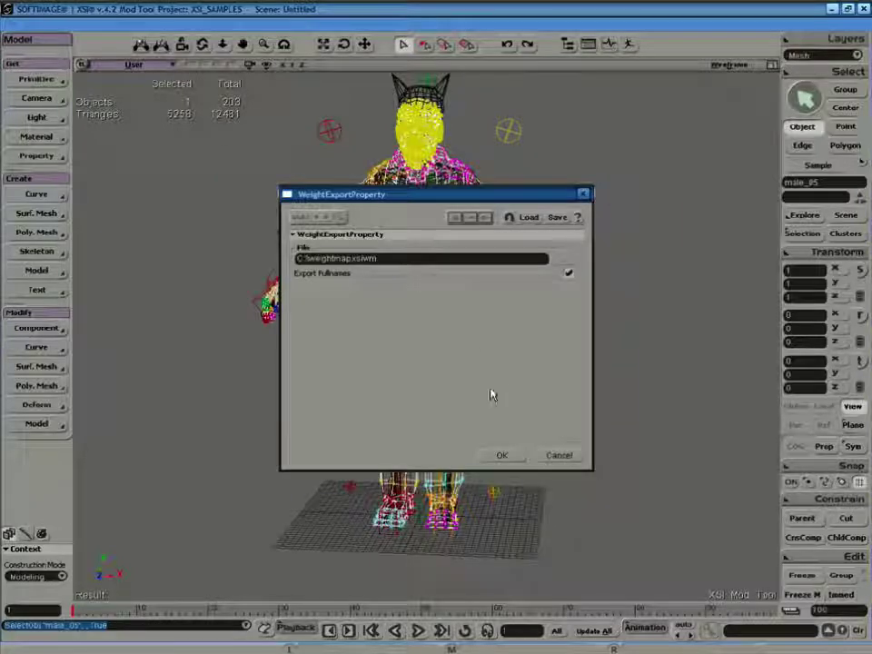
pyautogui.click(505, 456)
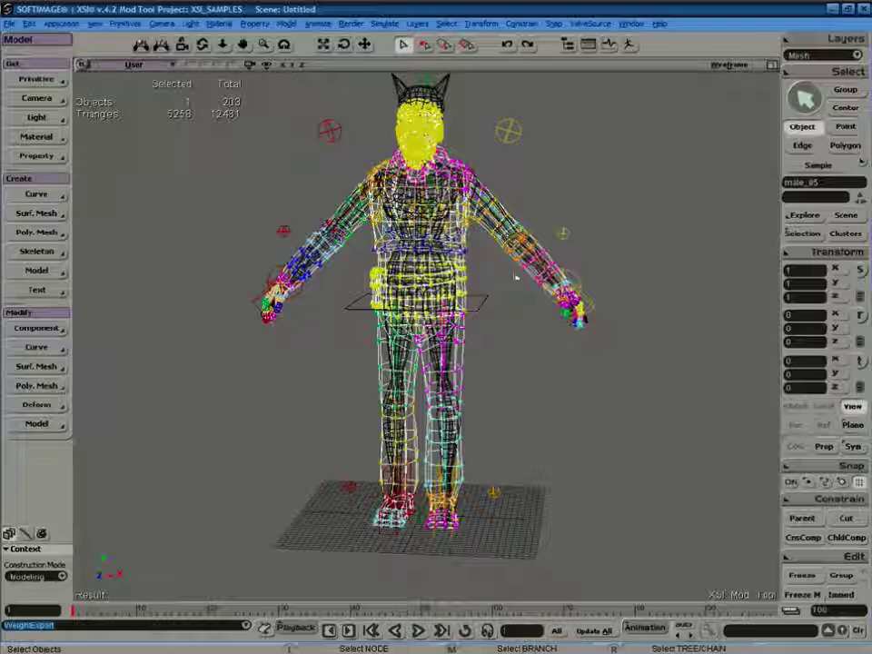
pyautogui.press('Delete')
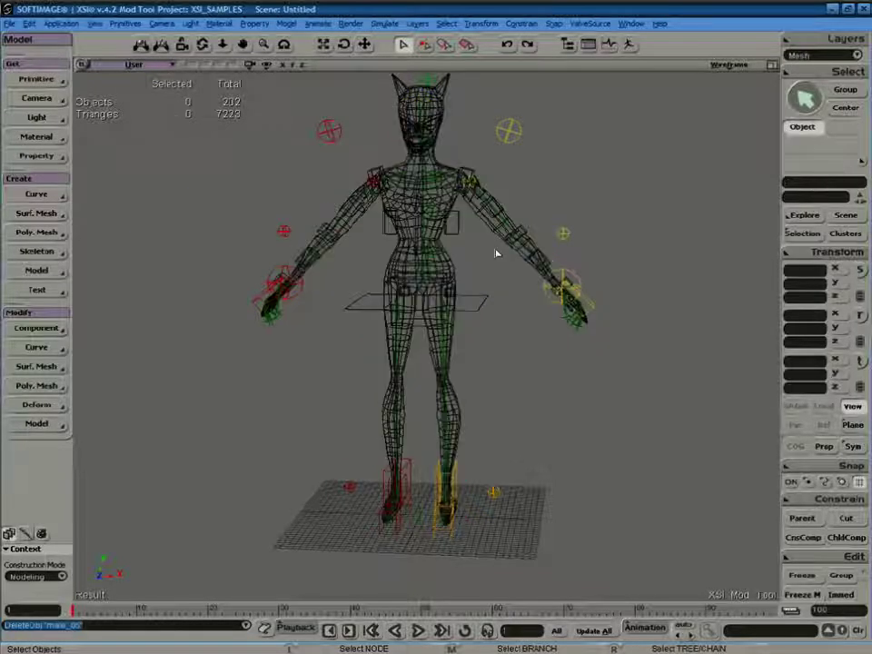
# Step: Import the weight map C:\weightmap.xsiwm onto the Catwoman mesh with full names, and clear the selection
pyautogui.click(451, 210)
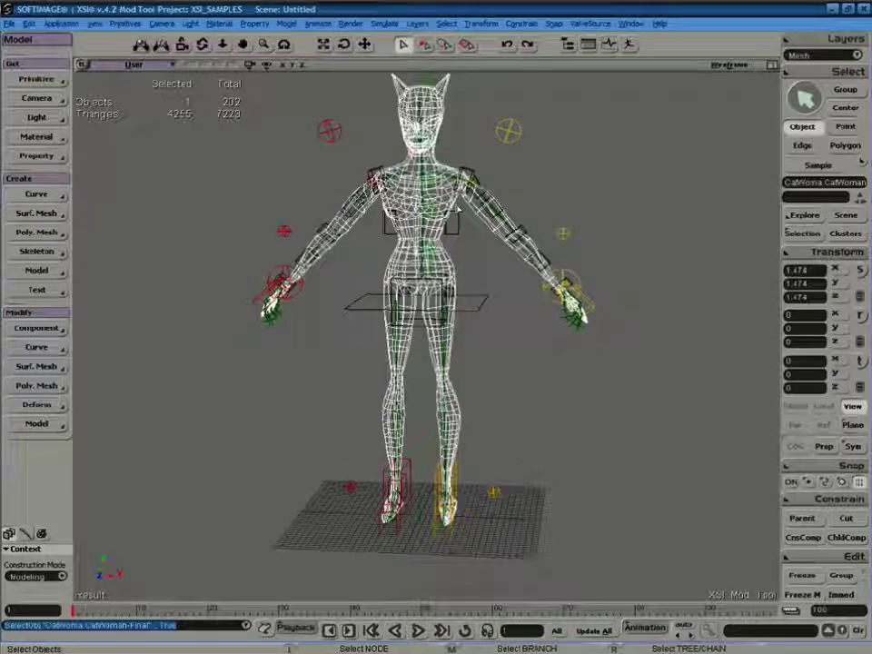
pyautogui.click(598, 24)
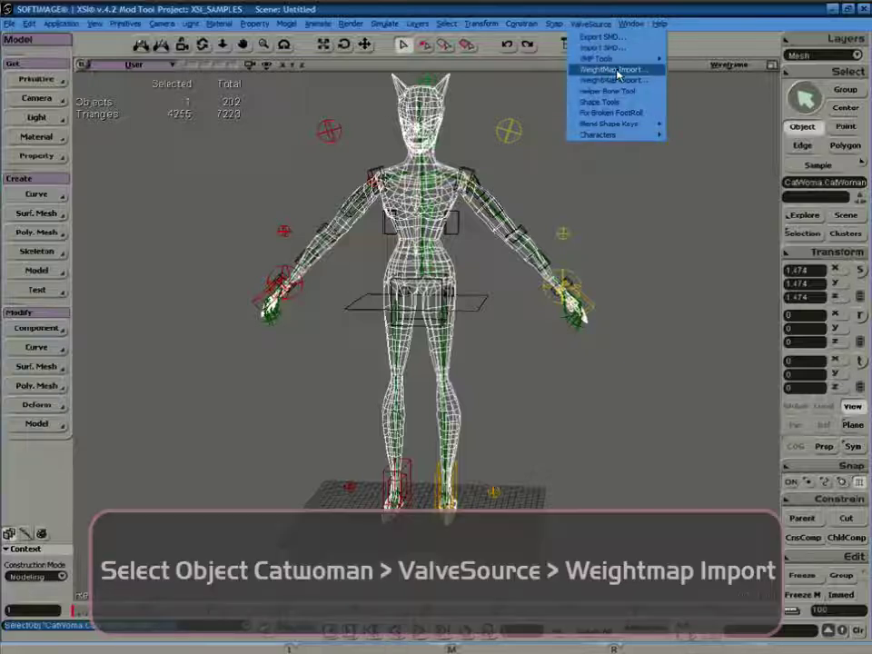
pyautogui.click(622, 71)
pyautogui.click(568, 262)
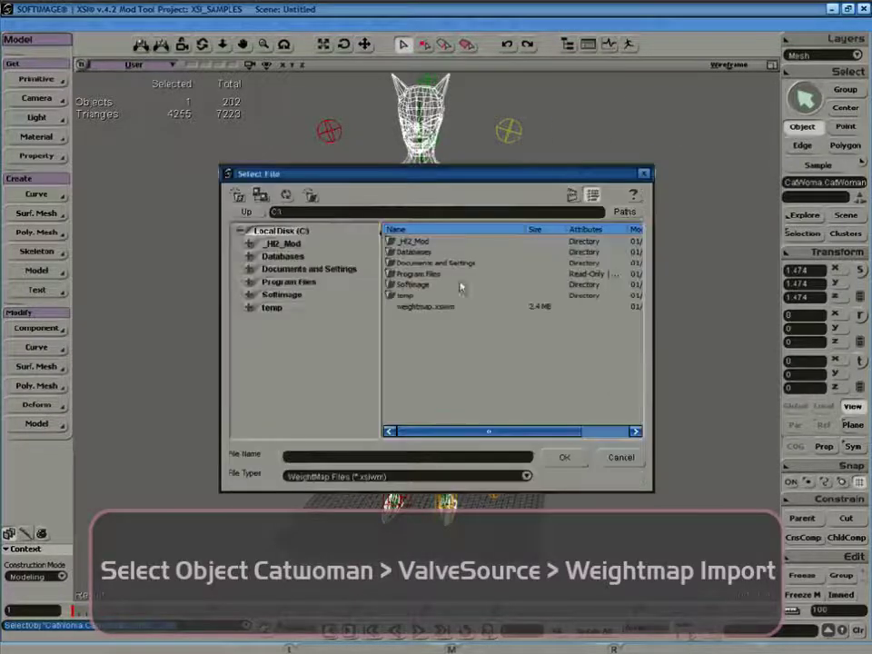
pyautogui.click(396, 308)
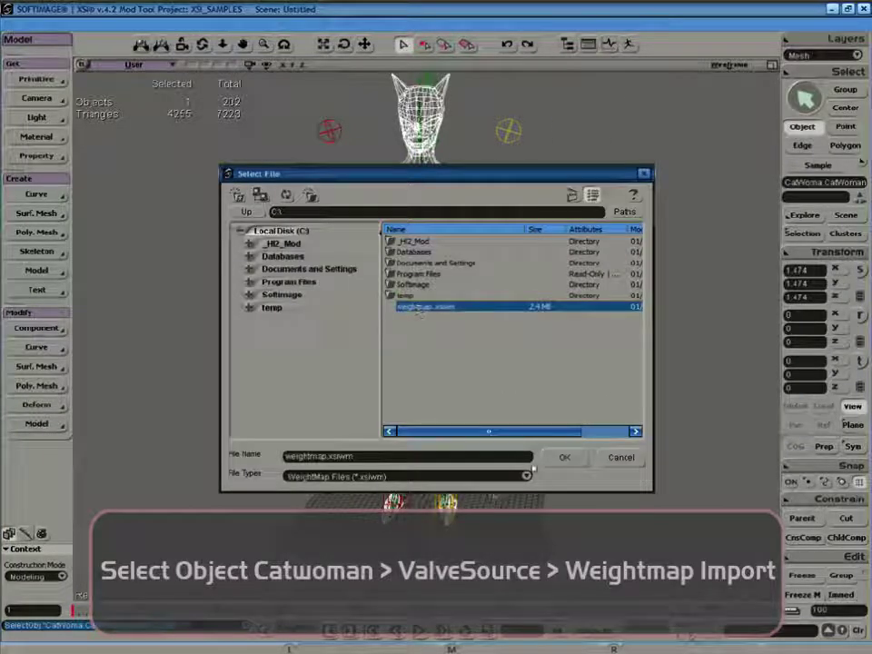
pyautogui.click(563, 458)
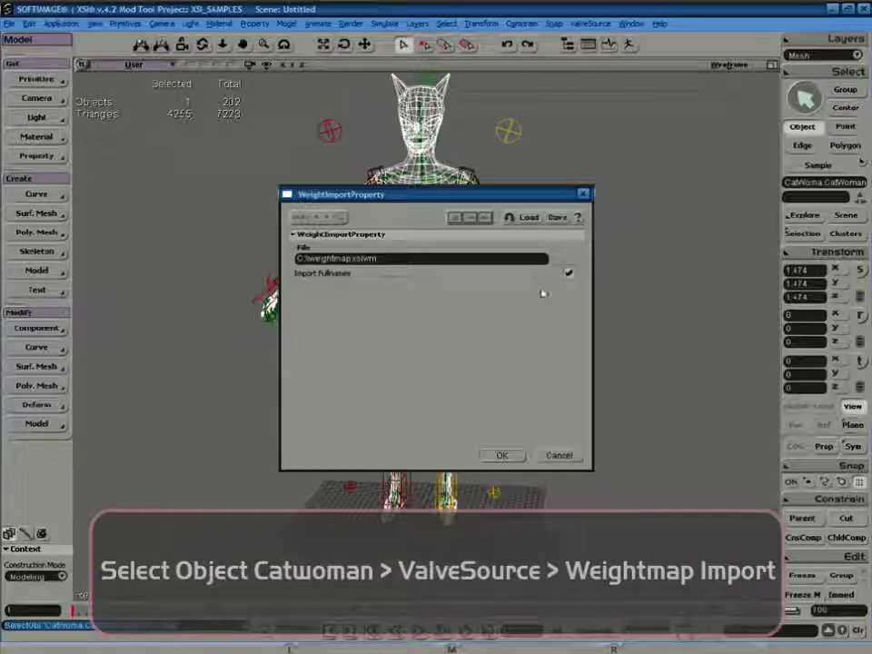
pyautogui.press('Return')
pyautogui.click(511, 378)
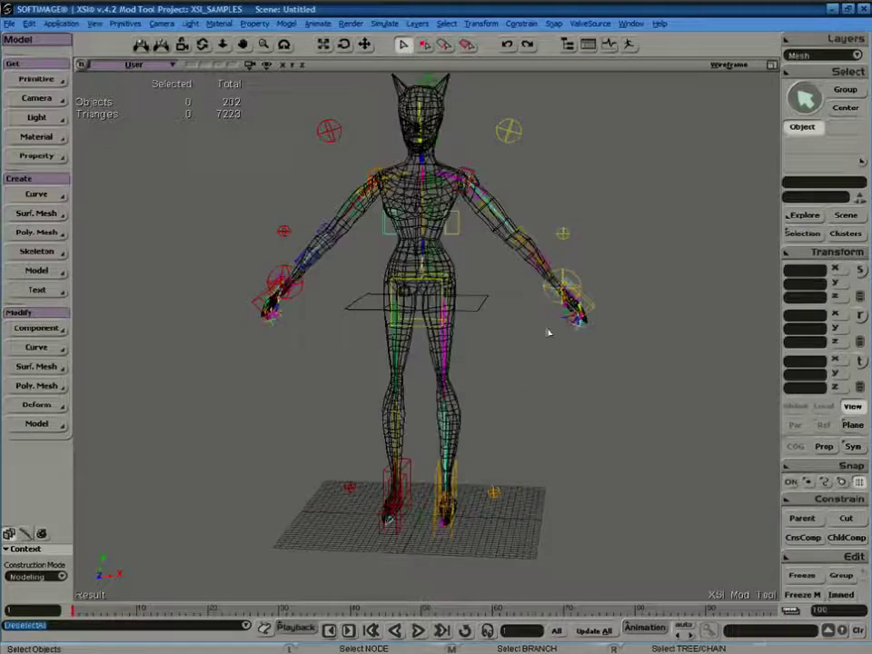
# Step: Test the envelope by slightly translating the character's left hand control, and undo the move
pyautogui.click(565, 282)
pyautogui.press('v')
pyautogui.moveTo(563, 284)
pyautogui.mouseDown()
pyautogui.moveTo(551, 287)
pyautogui.moveTo(554, 278)
pyautogui.moveTo(501, 243)
pyautogui.moveTo(556, 272)
pyautogui.moveTo(551, 263)
pyautogui.moveTo(522, 253)
pyautogui.moveTo(561, 283)
pyautogui.mouseUp()
pyautogui.hotkey('ctrl', 'z')
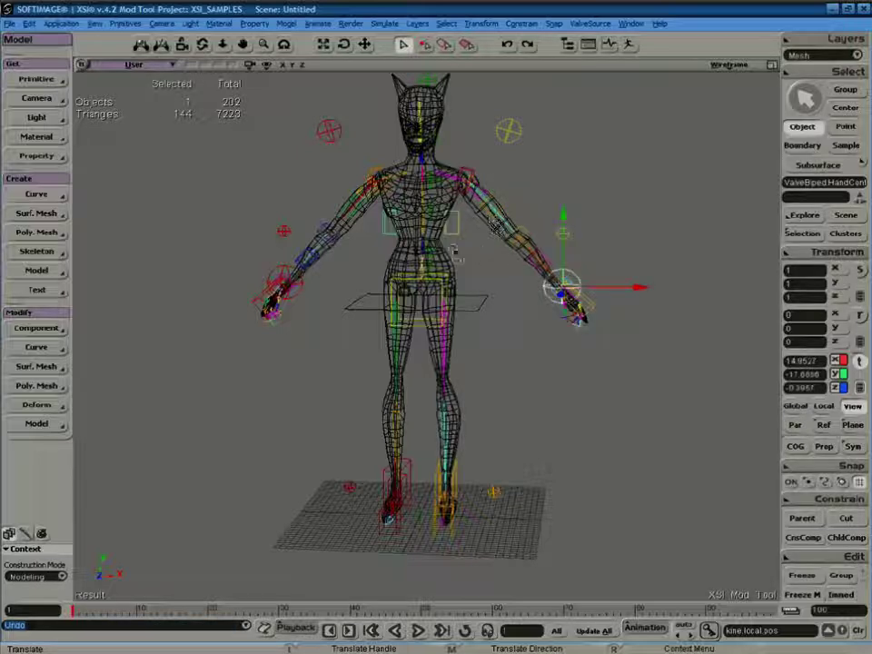
# Step: Apply Smooth to the Catwoman mesh's envelope weights with an increased neighborhood depth, and return to the modeling tools
pyautogui.click(459, 266)
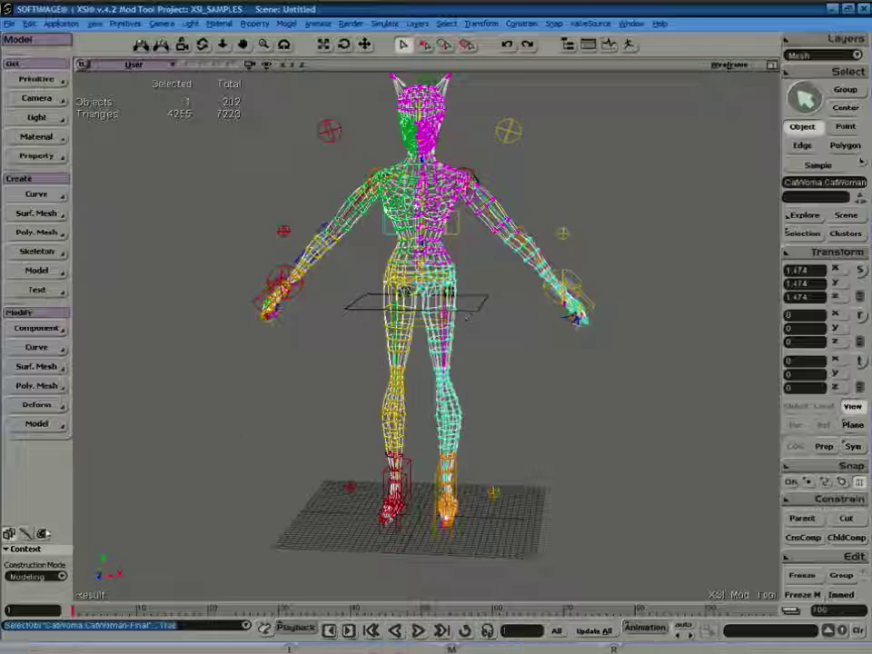
pyautogui.click(26, 534)
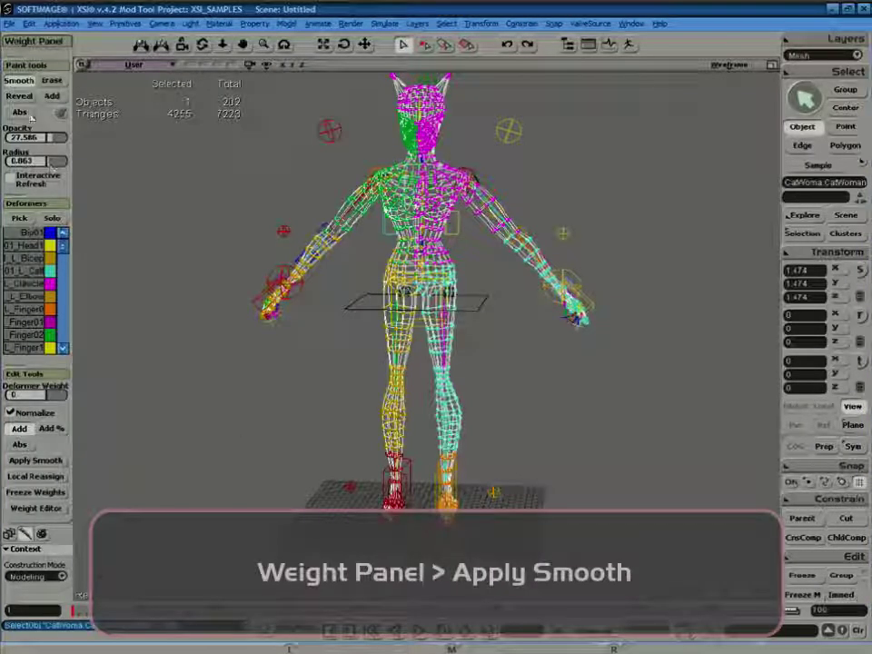
pyautogui.click(37, 461)
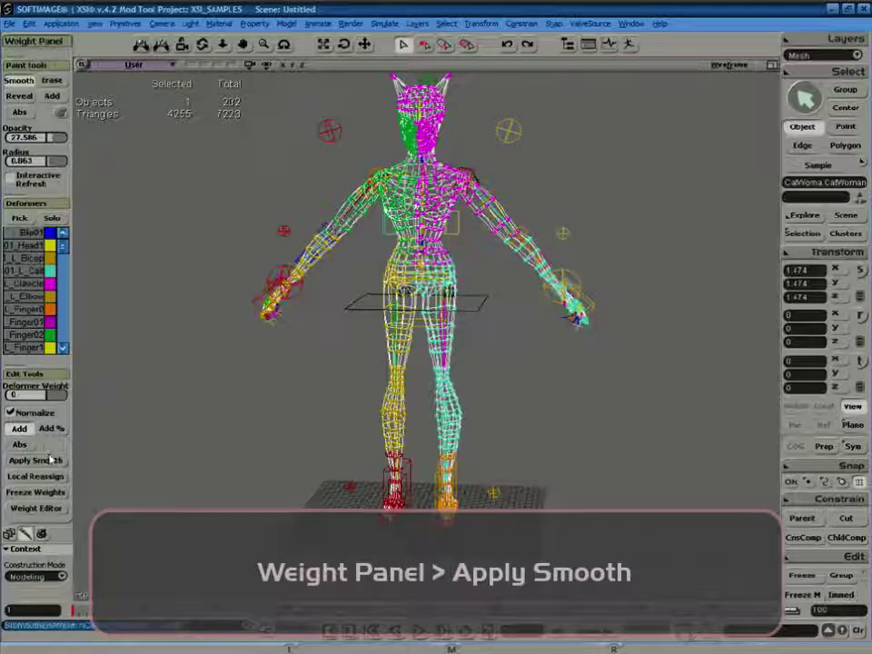
pyautogui.moveTo(292, 308); pyautogui.dragTo(323, 314)
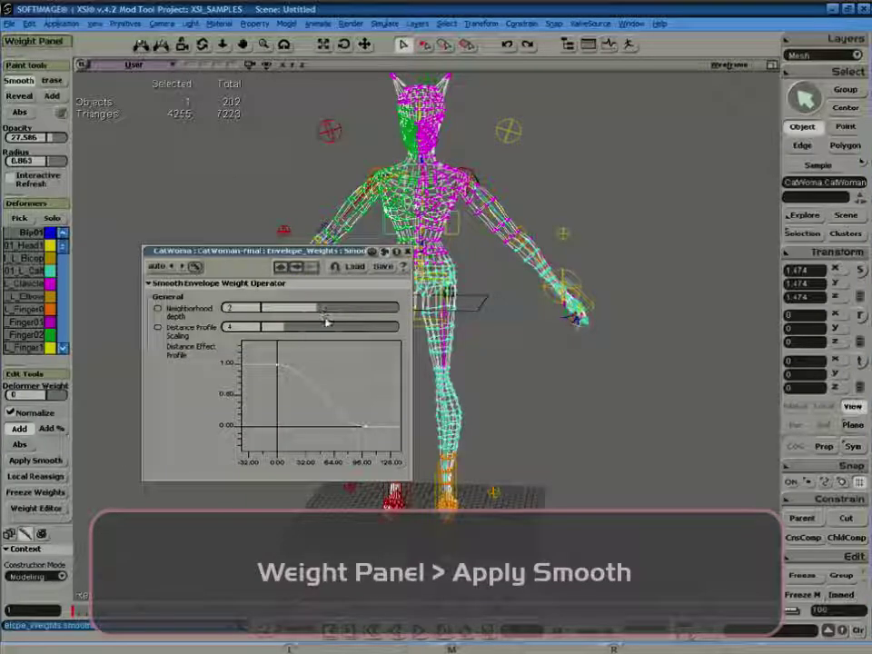
pyautogui.press('space')
pyautogui.click(238, 377)
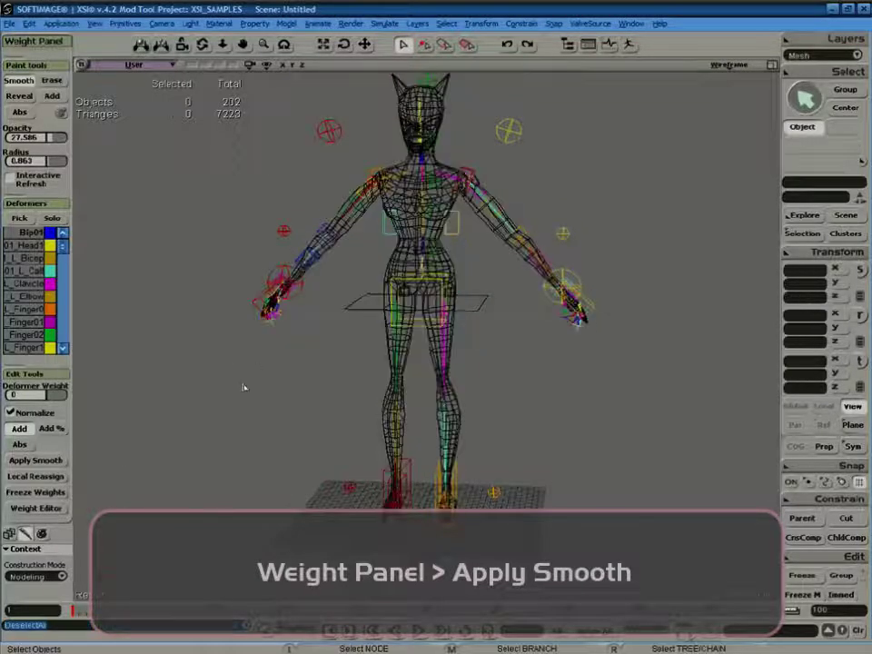
pyautogui.click(9, 535)
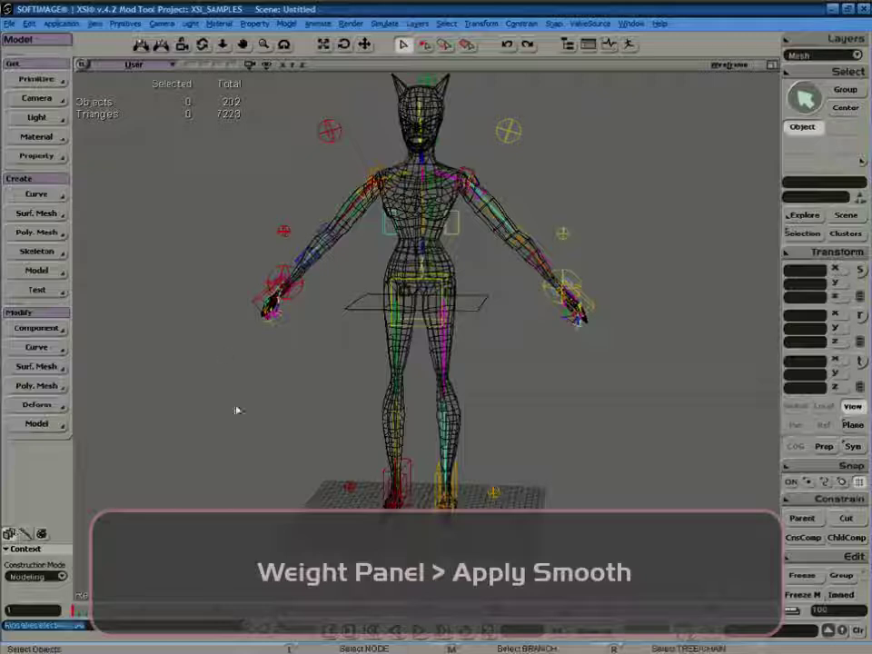
# Step: Export the Catwoman mesh as a Model (.SMD) file to C:\catwoman.smd, and clear the selection
pyautogui.click(449, 263)
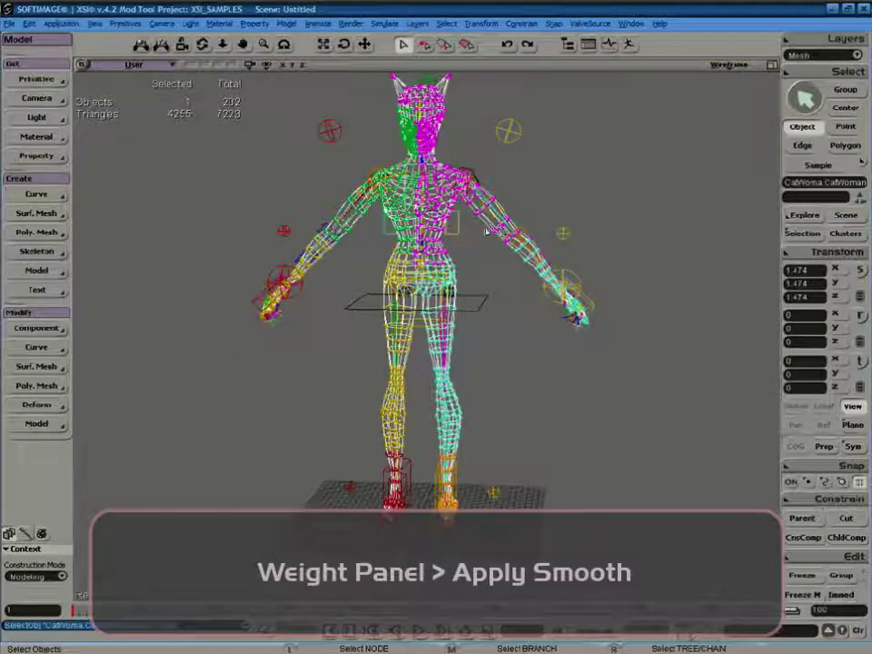
pyautogui.click(591, 24)
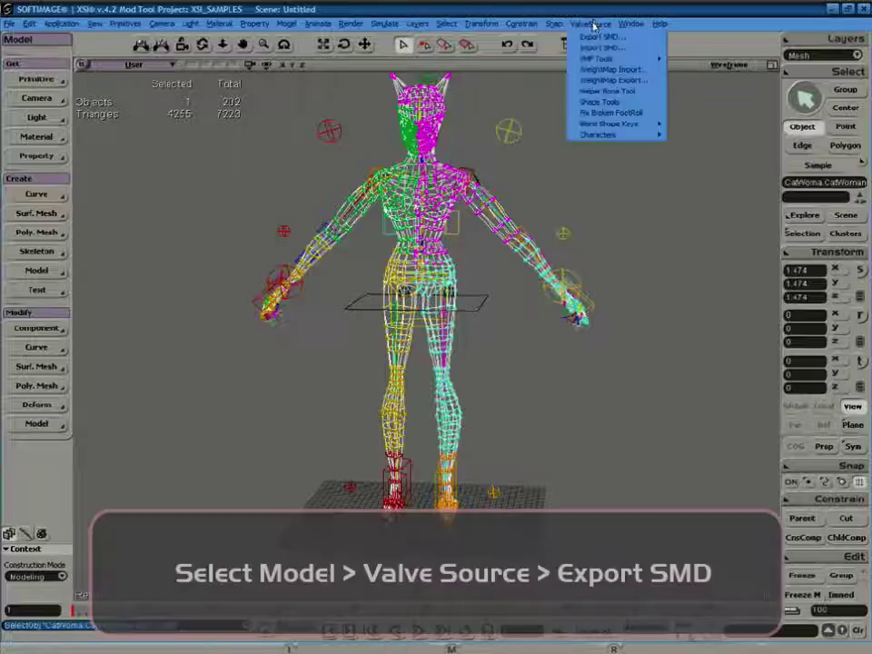
pyautogui.click(603, 36)
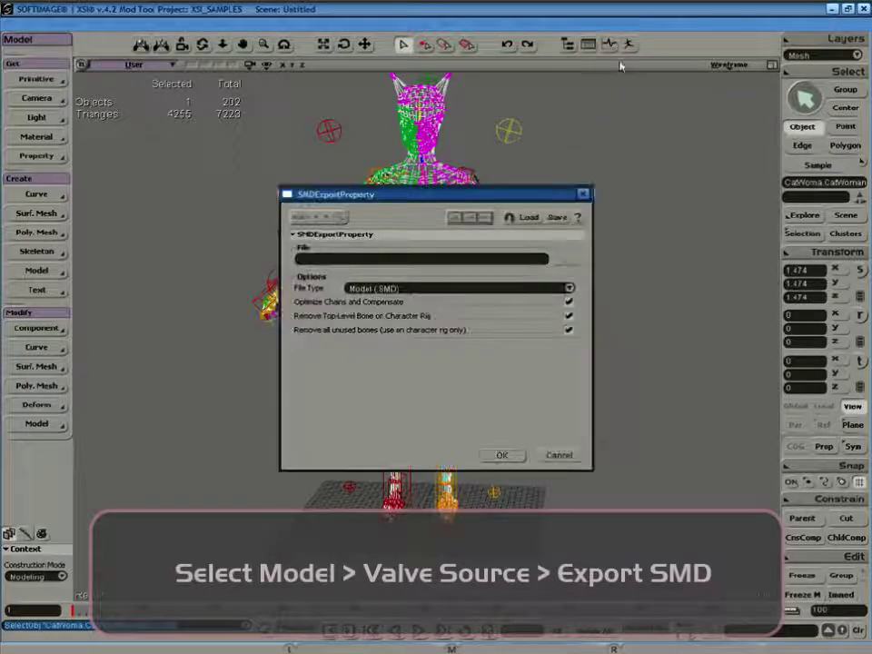
pyautogui.click(560, 259)
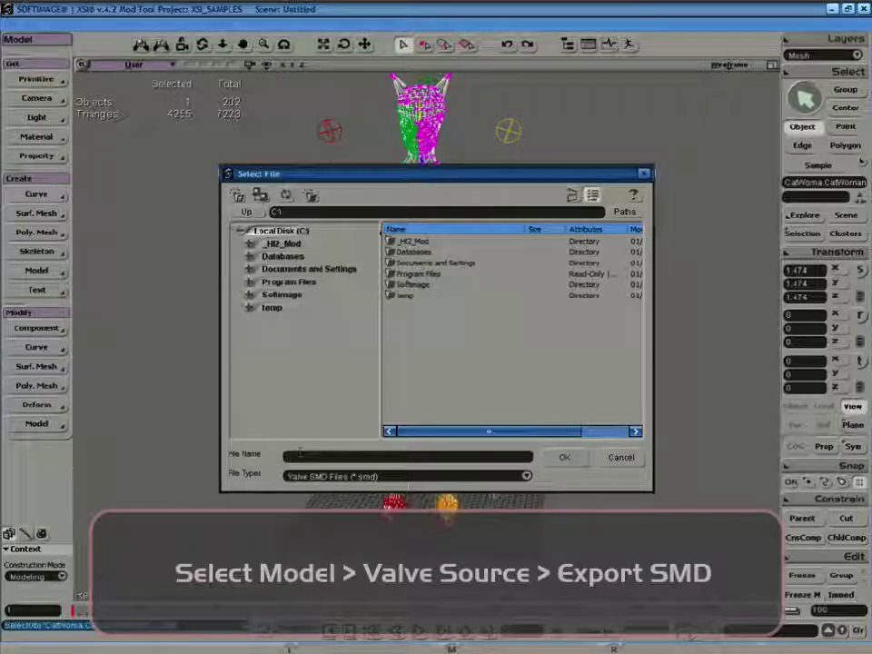
pyautogui.write('catwoman')
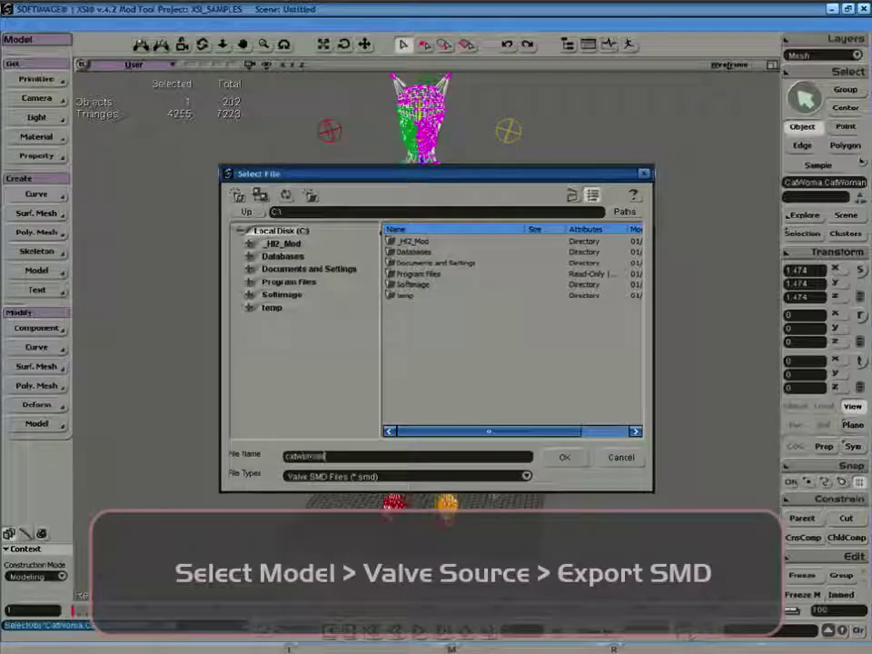
pyautogui.click(563, 459)
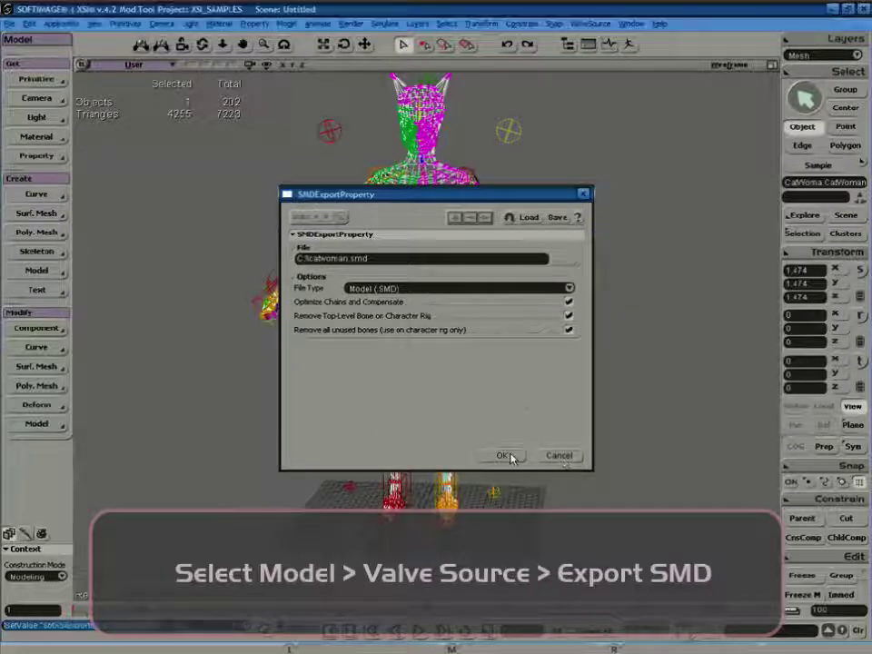
pyautogui.click(511, 457)
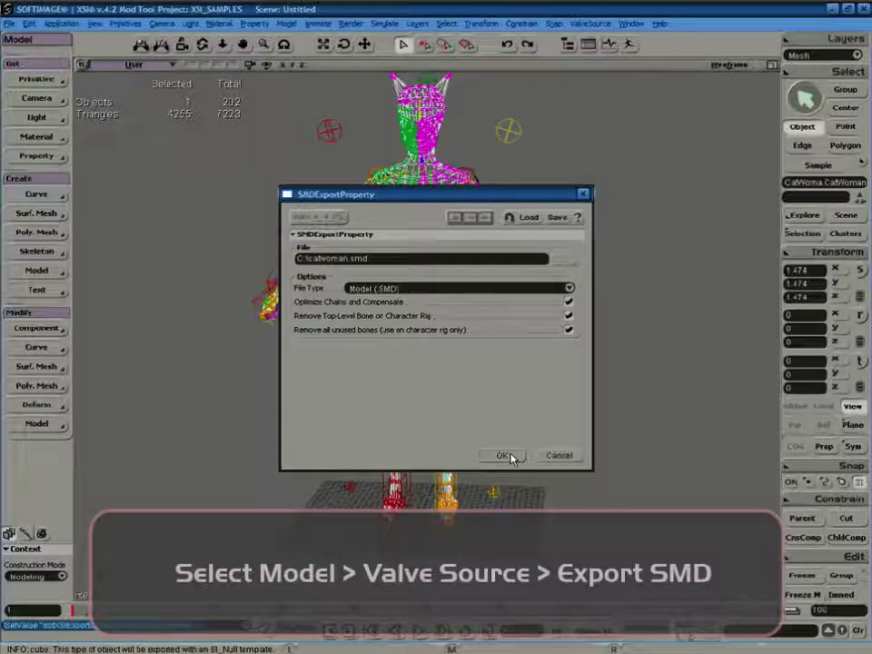
pyautogui.click(648, 334)
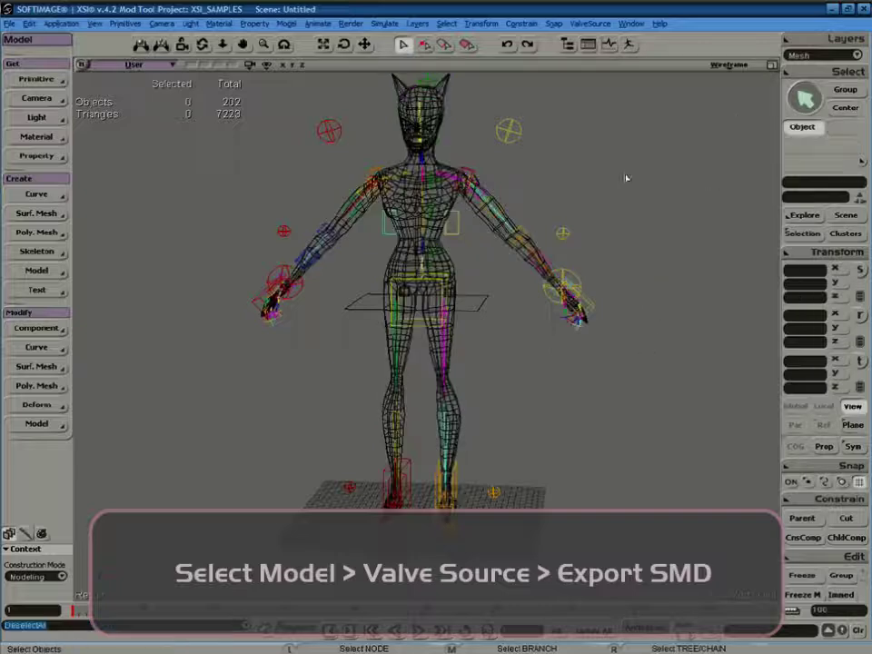
# Step: Switch to the Windows desktop, reposition the models folder window, and open Local Disk (C:) in its own window
pyautogui.click(464, 276)
pyautogui.click(719, 125)
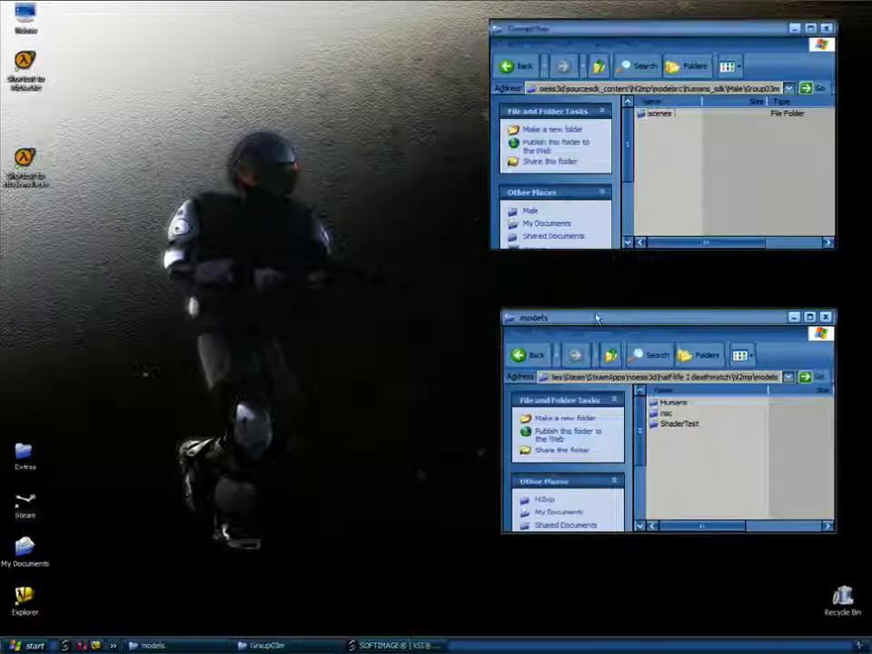
pyautogui.click(594, 316)
pyautogui.moveTo(588, 300); pyautogui.dragTo(584, 296)
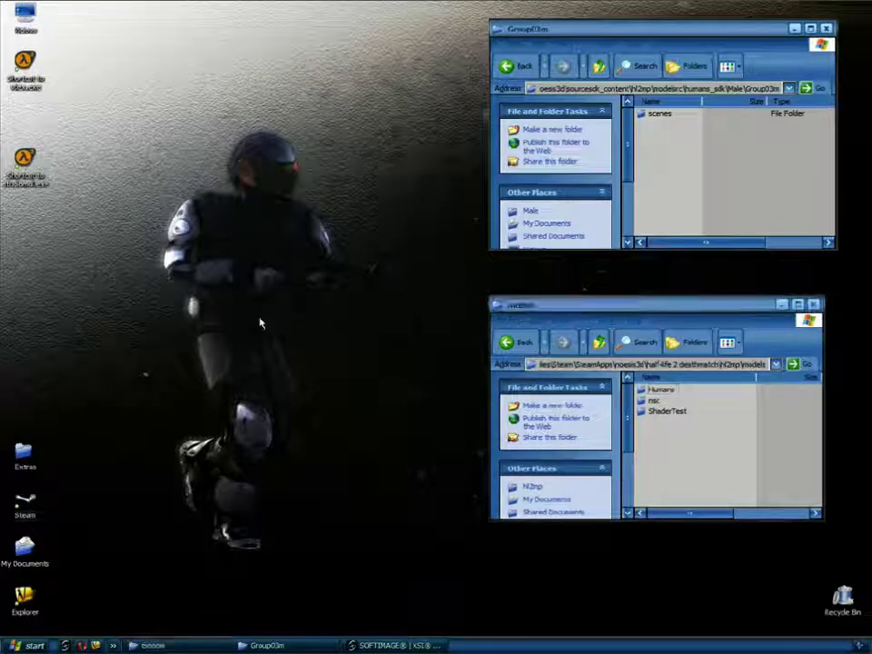
pyautogui.doubleClick(26, 18)
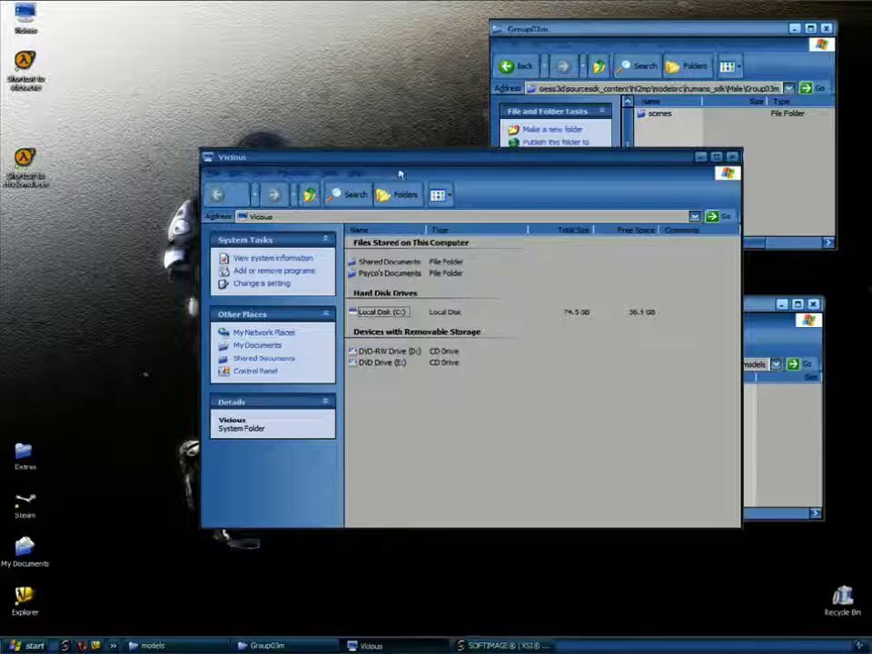
pyautogui.moveTo(401, 157); pyautogui.dragTo(284, 23)
pyautogui.click(268, 179)
pyautogui.doubleClick(267, 179)
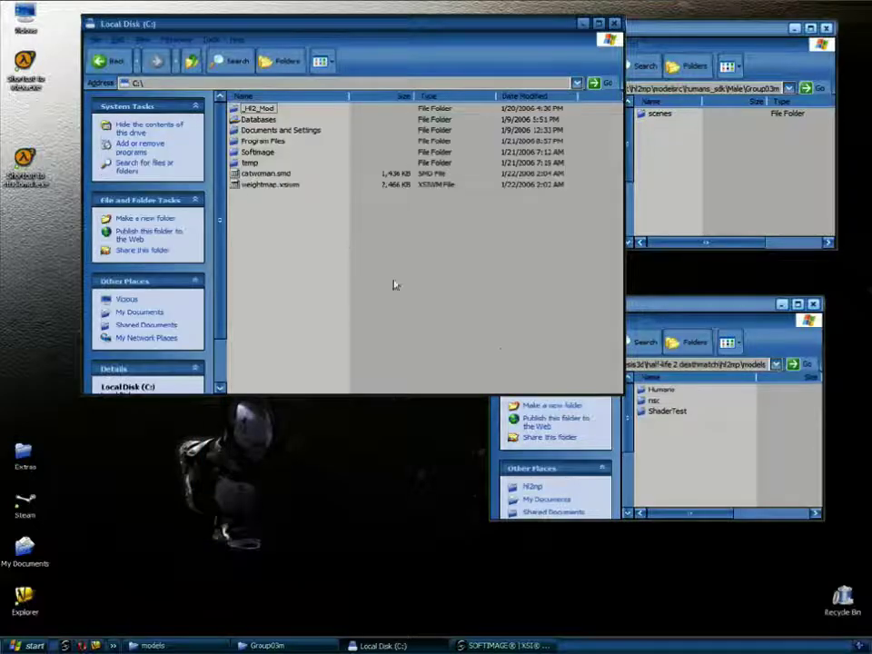
# Step: Shrink the C:\ window and arrange the Group03m and models windows beside it without overlap
pyautogui.moveTo(618, 393); pyautogui.dragTo(438, 284)
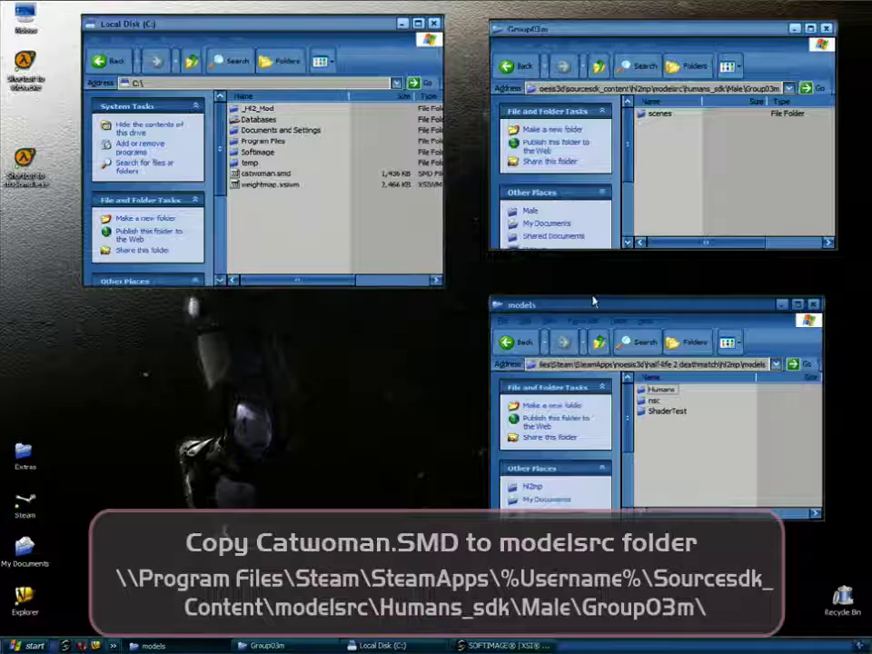
pyautogui.moveTo(586, 300); pyautogui.dragTo(573, 285)
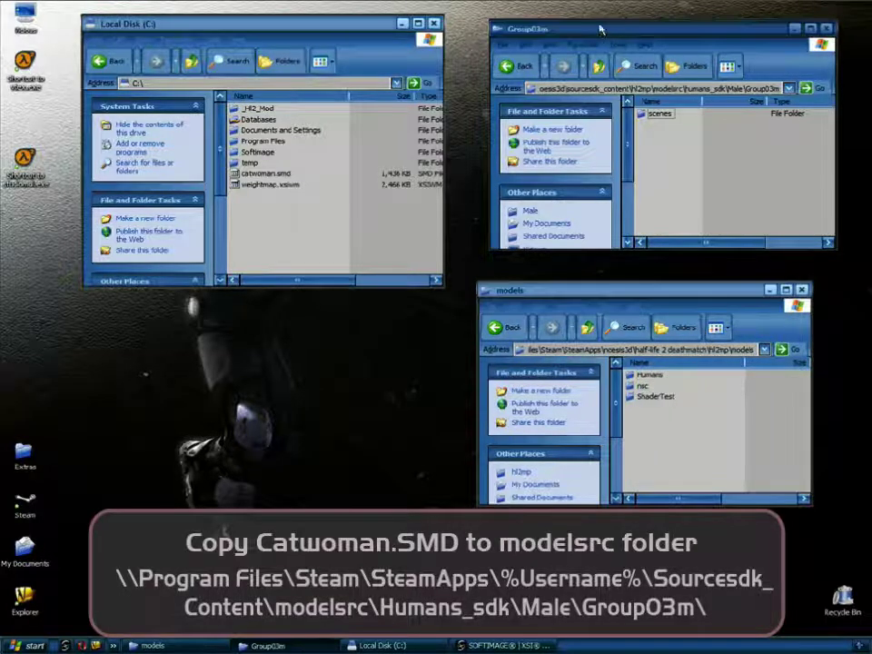
pyautogui.moveTo(614, 30); pyautogui.dragTo(595, 25)
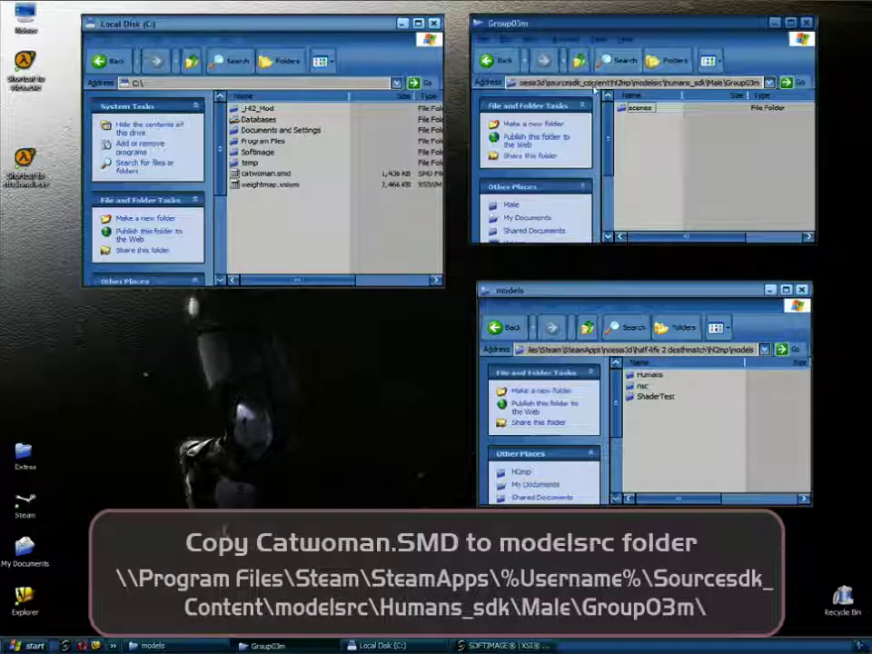
# Step: Move catwoman.smd from C:\ into the modelsrc\humans_sdk\Male\Group03m folder
pyautogui.click(722, 83)
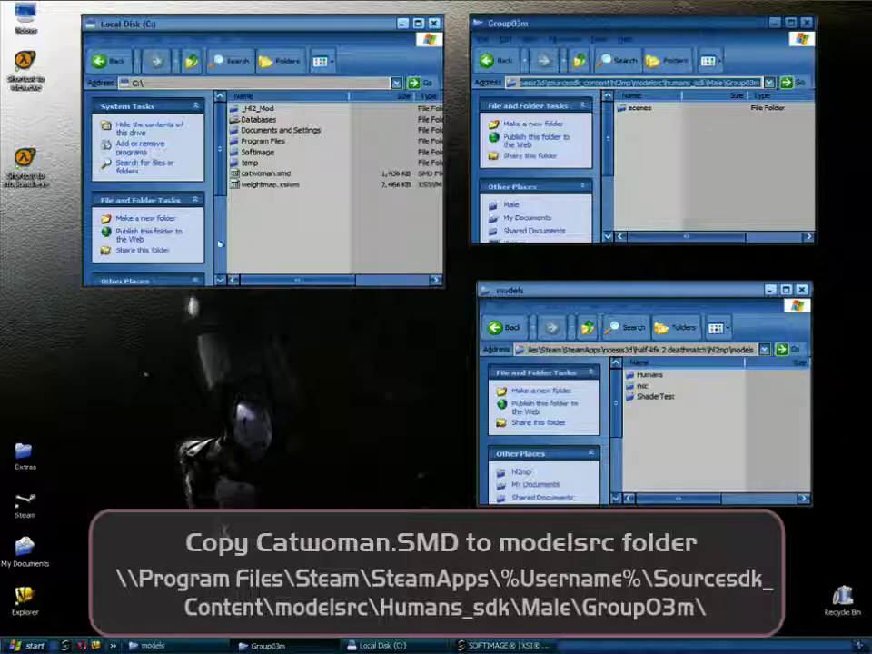
pyautogui.moveTo(265, 173); pyautogui.dragTo(691, 152)
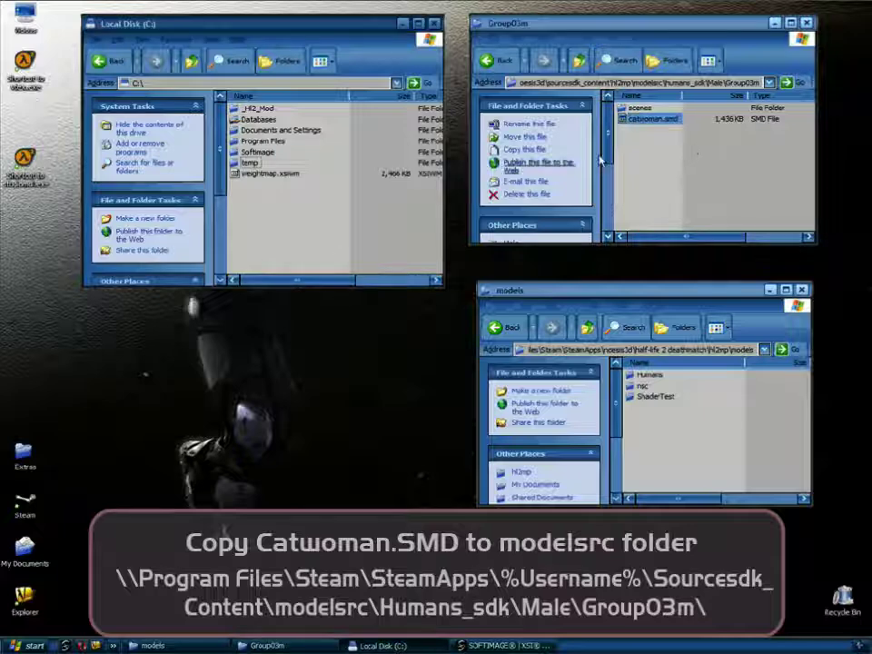
pyautogui.click(650, 167)
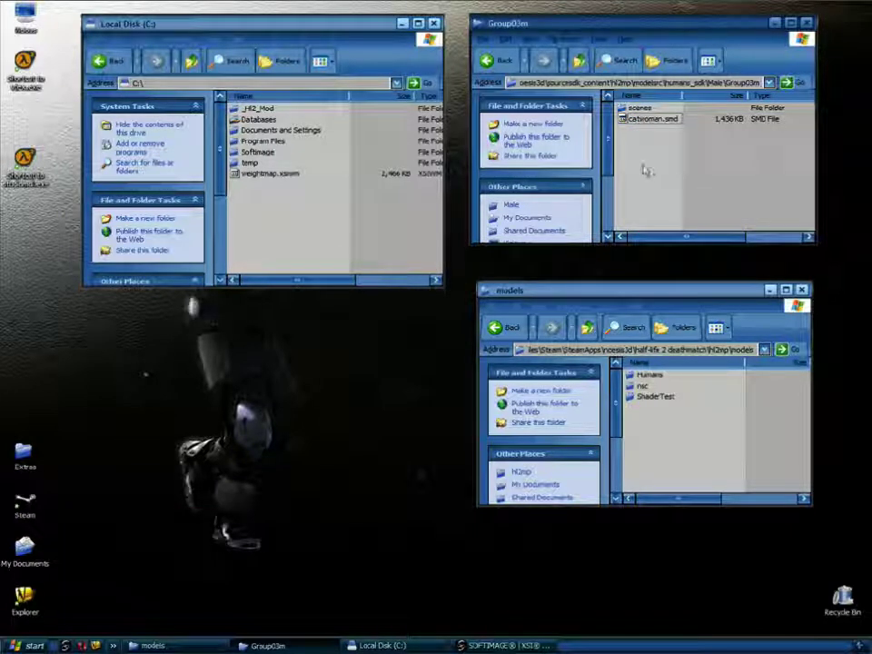
# Step: Move the catwoman.qc template from the desktop's Extras\catwoman folder into Group03m, and close the source folder
pyautogui.doubleClick(22, 451)
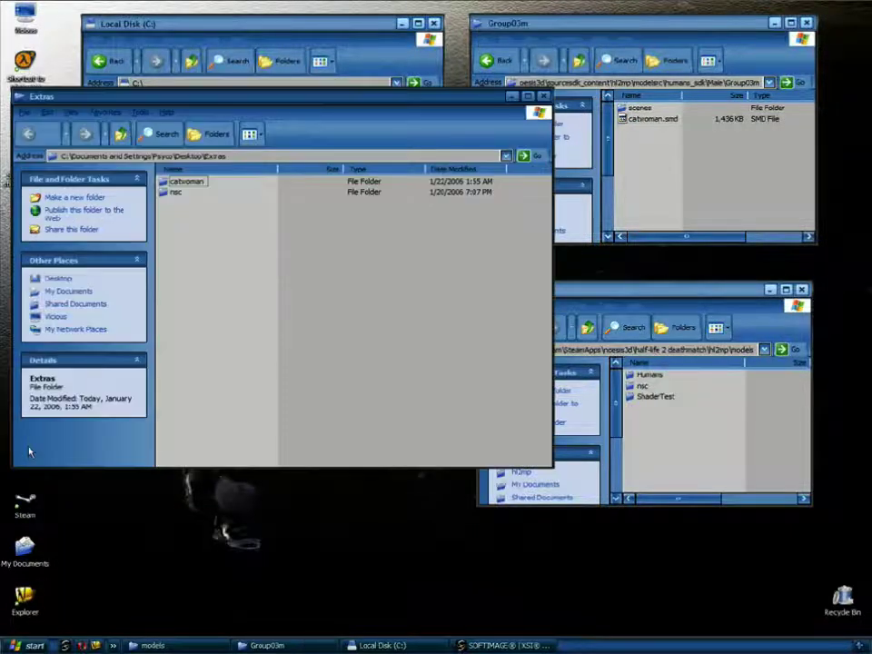
pyautogui.doubleClick(187, 183)
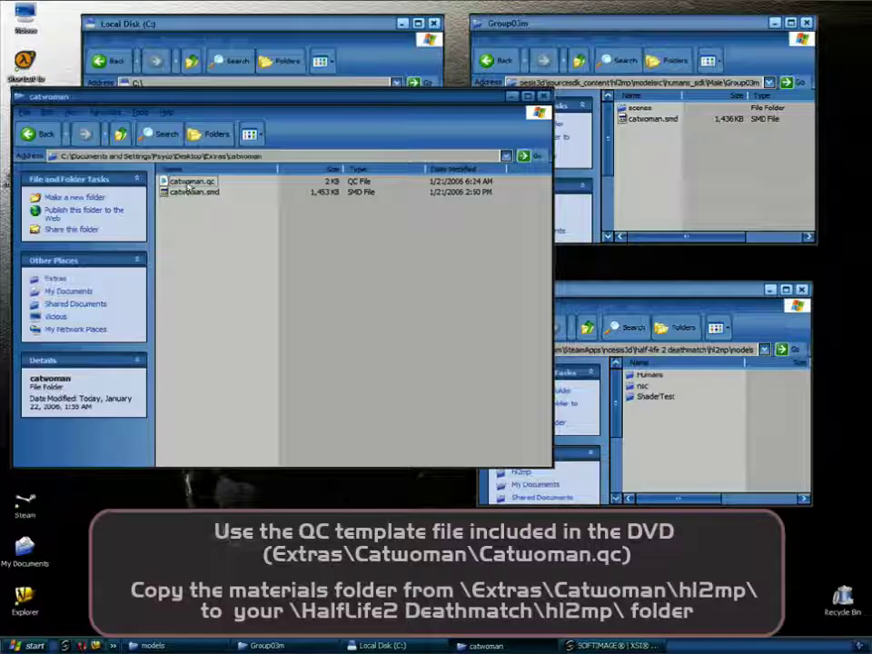
pyautogui.click(188, 182)
pyautogui.moveTo(681, 162); pyautogui.dragTo(680, 156)
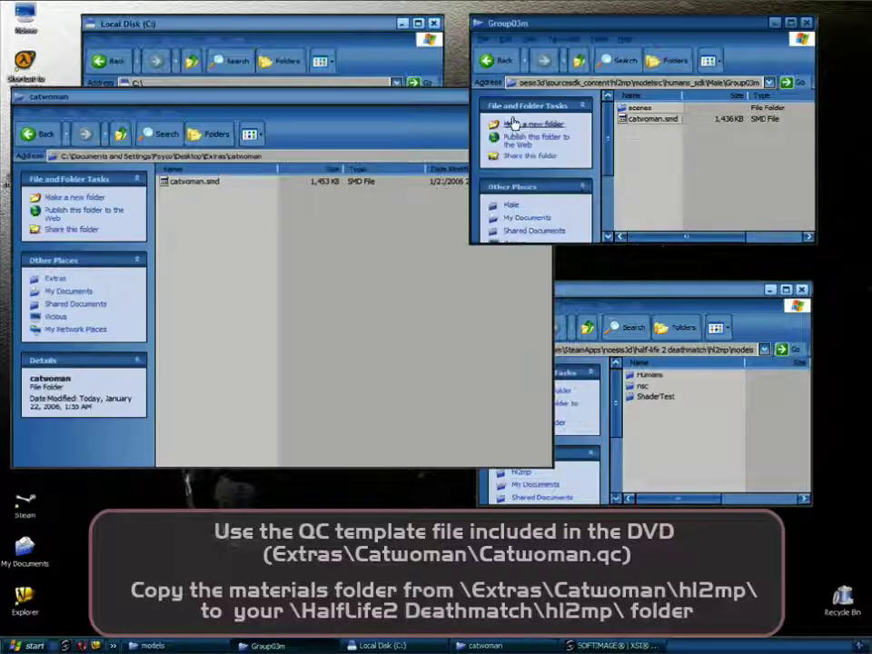
pyautogui.click(543, 96)
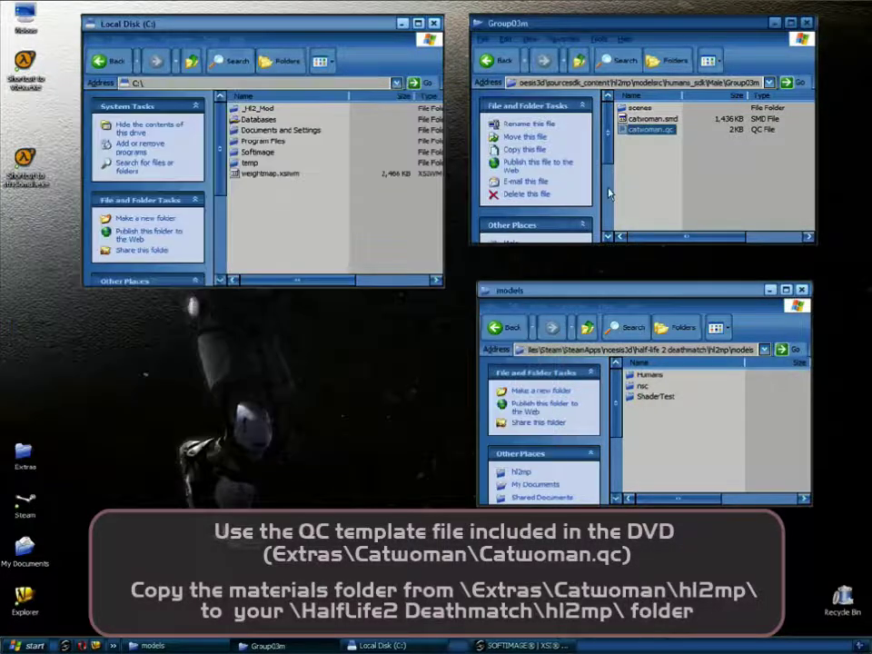
# Step: Review the catwoman.qc compile script in Notepad, and close it along with the C:\ folder window
pyautogui.doubleClick(647, 129)
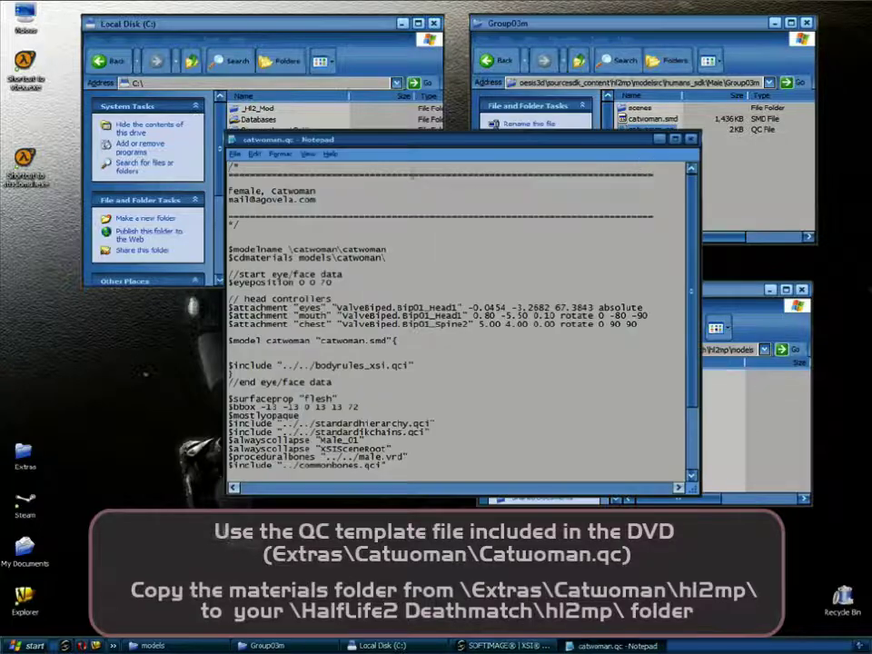
pyautogui.moveTo(320, 139); pyautogui.dragTo(323, 126)
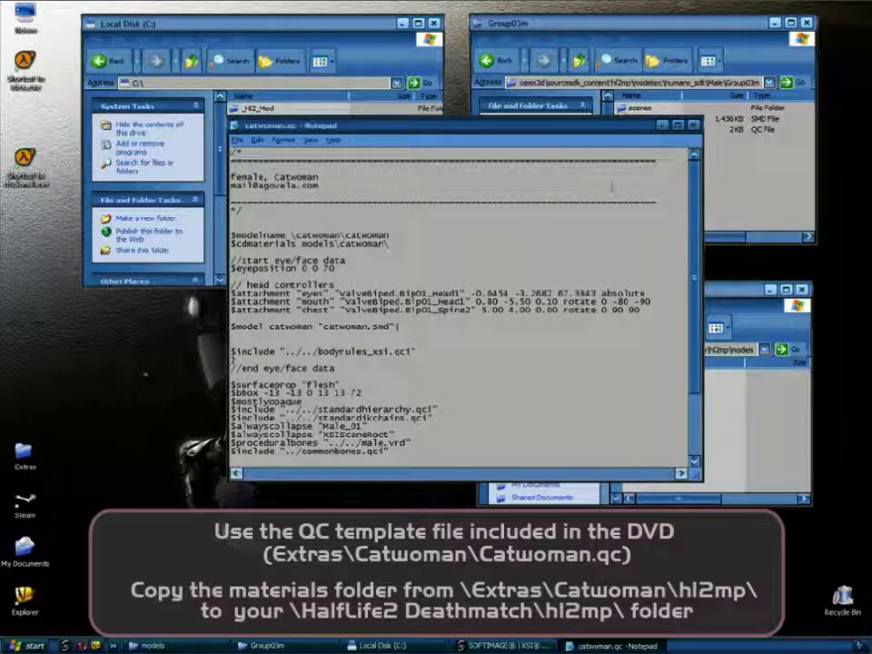
pyautogui.click(695, 126)
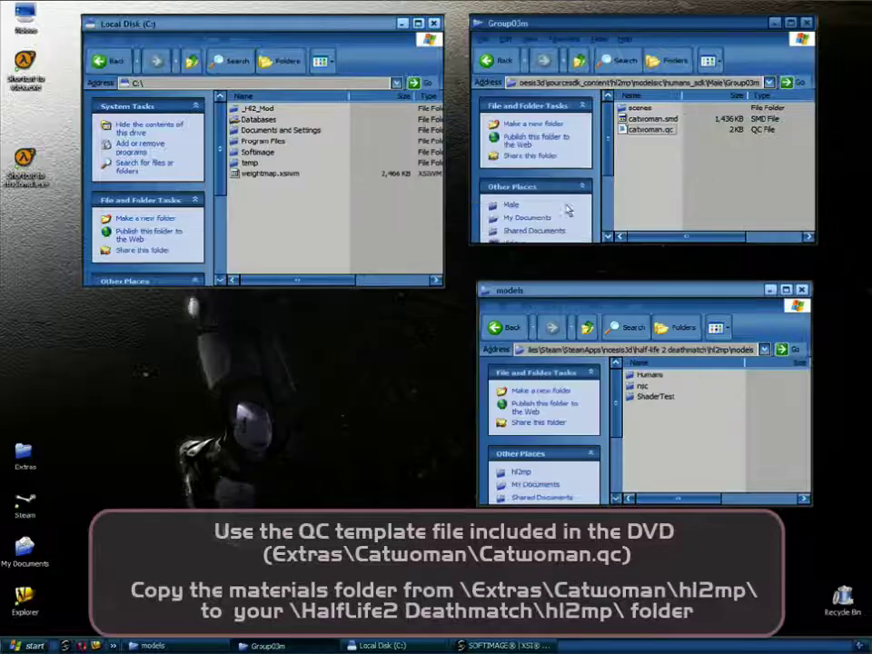
pyautogui.click(433, 22)
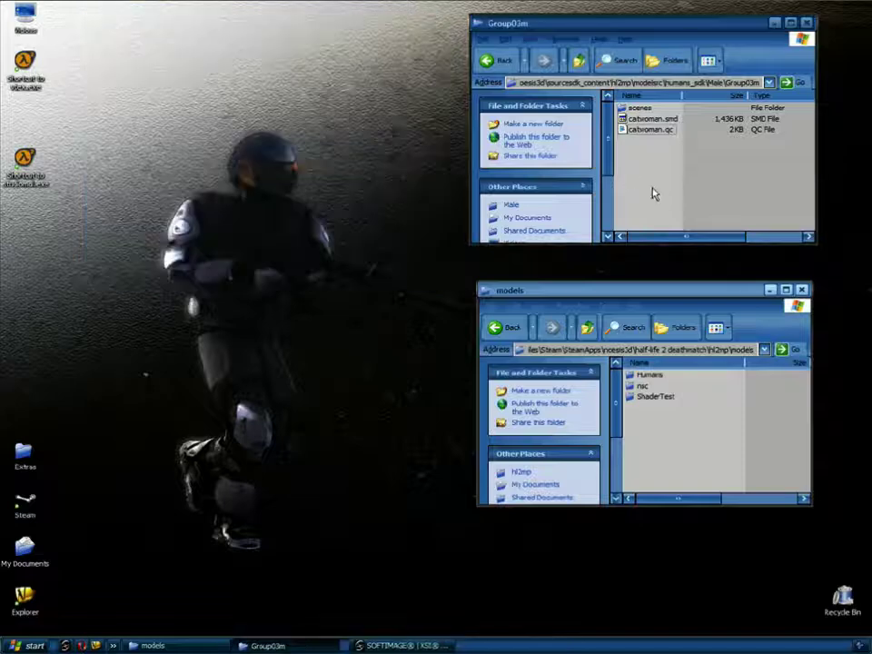
# Step: Compile catwoman.qc with the studiomdl.exe desktop shortcut, keeping the models folder window clear of the console
pyautogui.moveTo(651, 129); pyautogui.dragTo(25, 163)
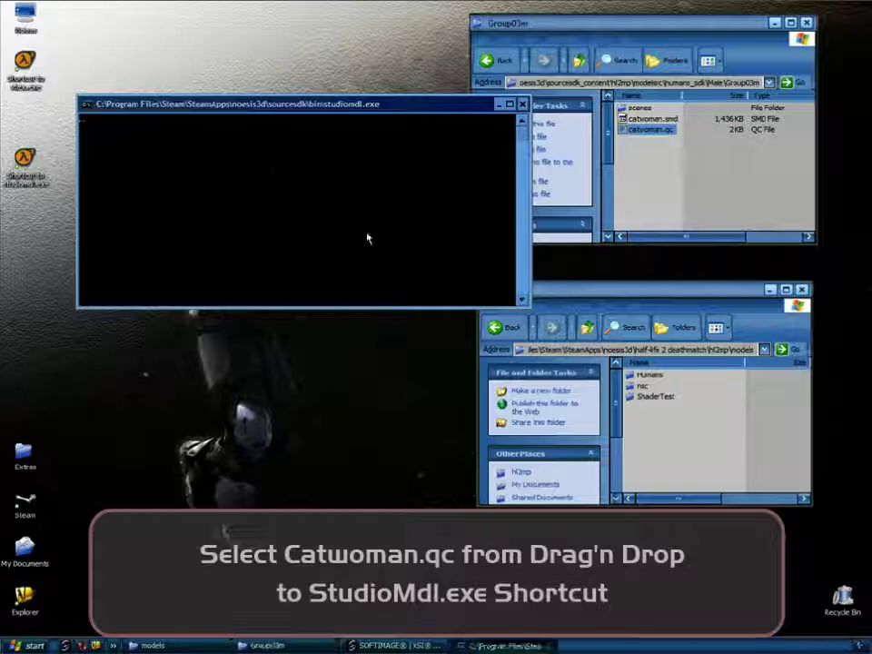
pyautogui.moveTo(690, 293); pyautogui.dragTo(309, 327)
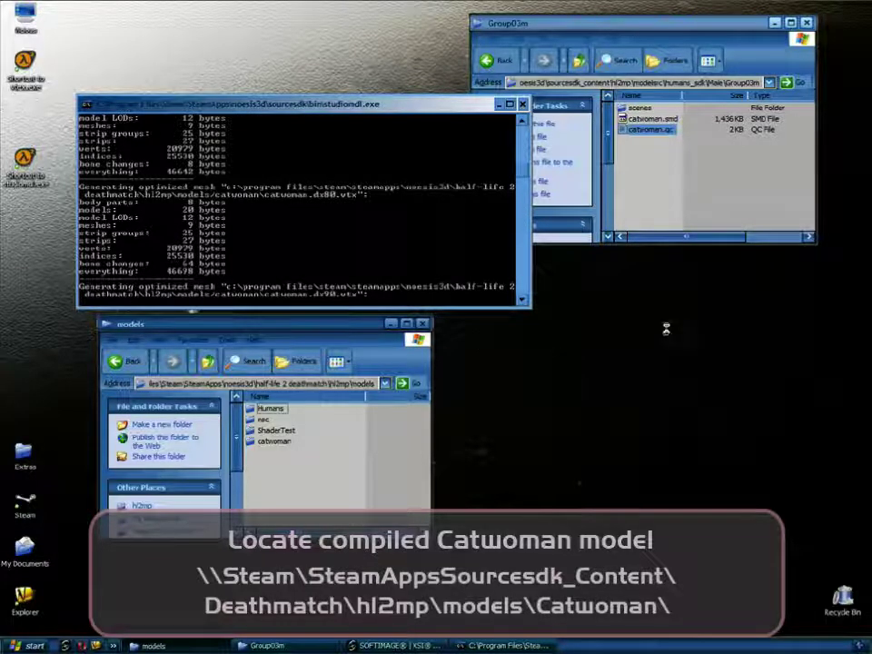
pyautogui.moveTo(267, 324); pyautogui.dragTo(635, 286)
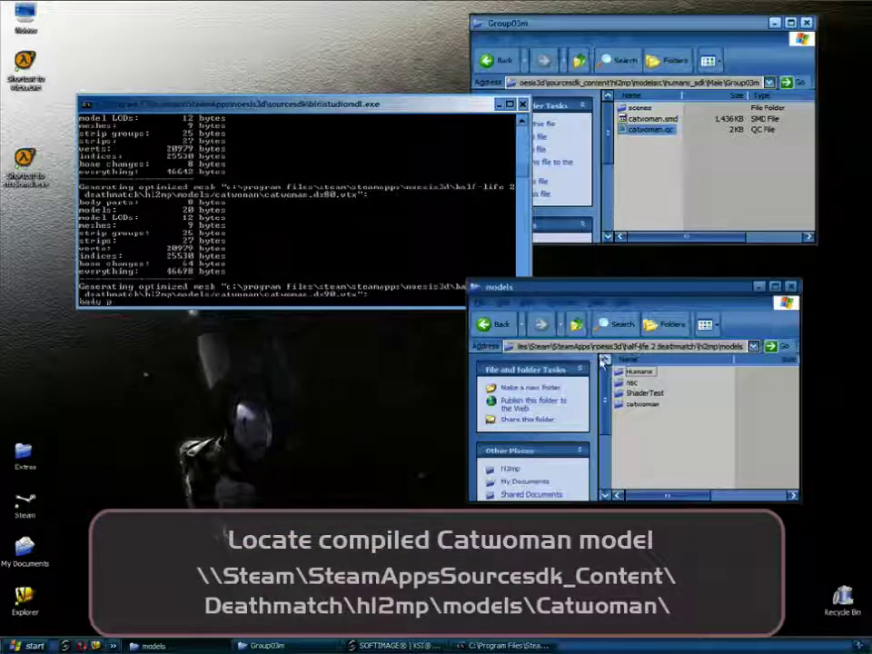
# Step: Open the compiled catwoman.mdl from the models\catwoman folder in the model viewer, orbit around it, and close the viewer
pyautogui.doubleClick(636, 407)
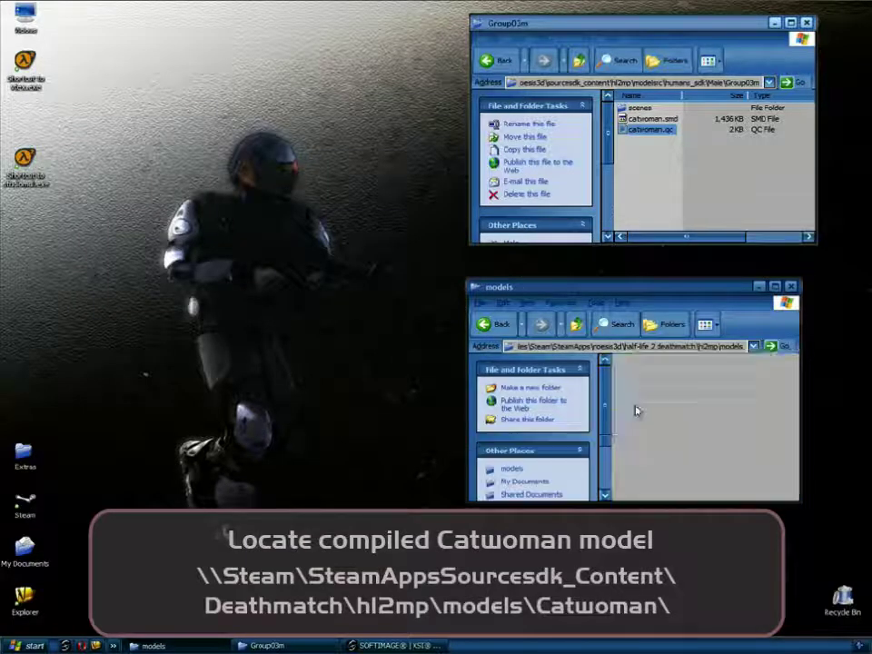
pyautogui.click(646, 392)
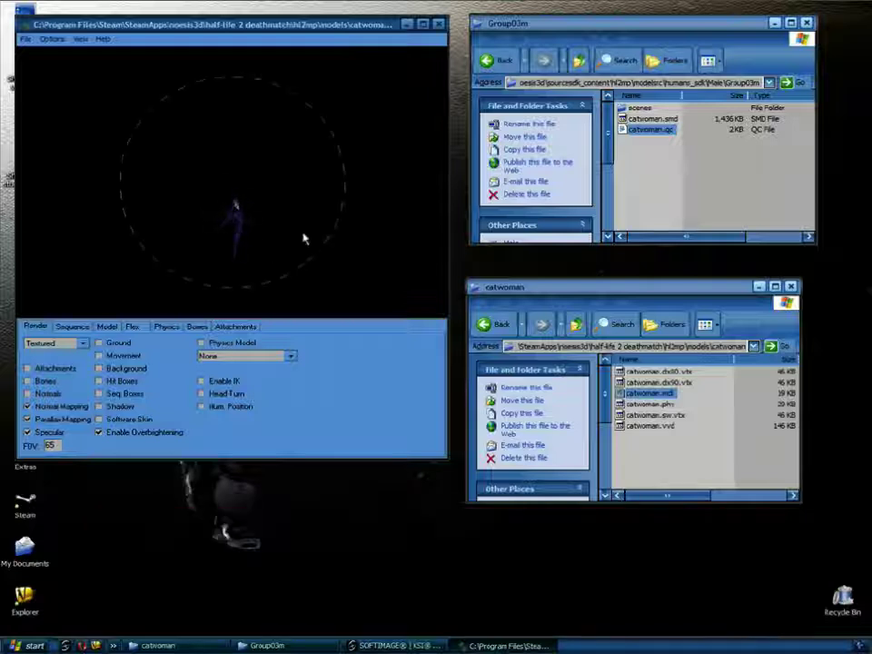
pyautogui.moveTo(304, 239); pyautogui.dragTo(367, 85)
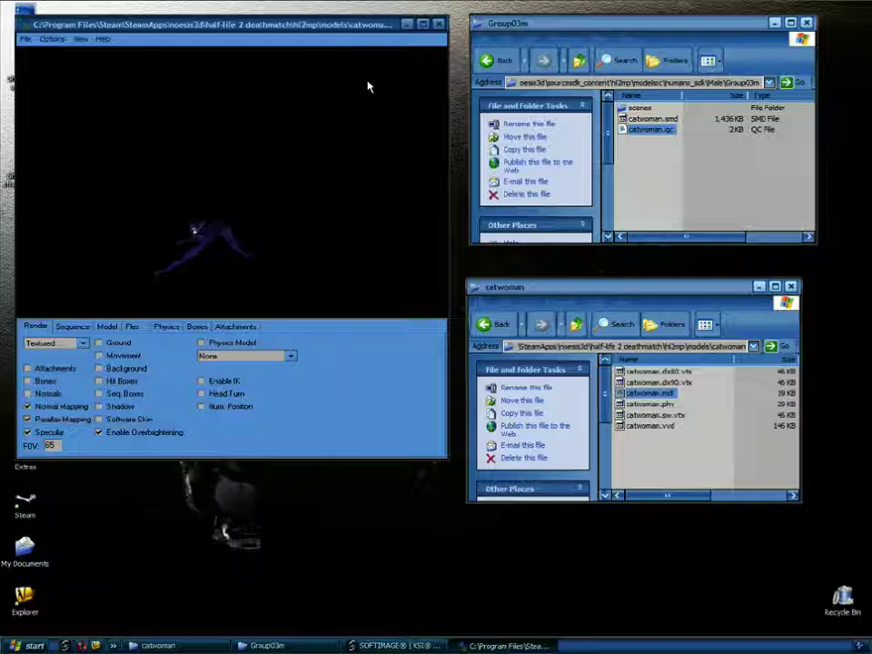
pyautogui.click(437, 26)
# Step: Switch to XSI Mod Tool and check the Catwoman mesh's scaling, rotation and translation values
pyautogui.click(351, 645)
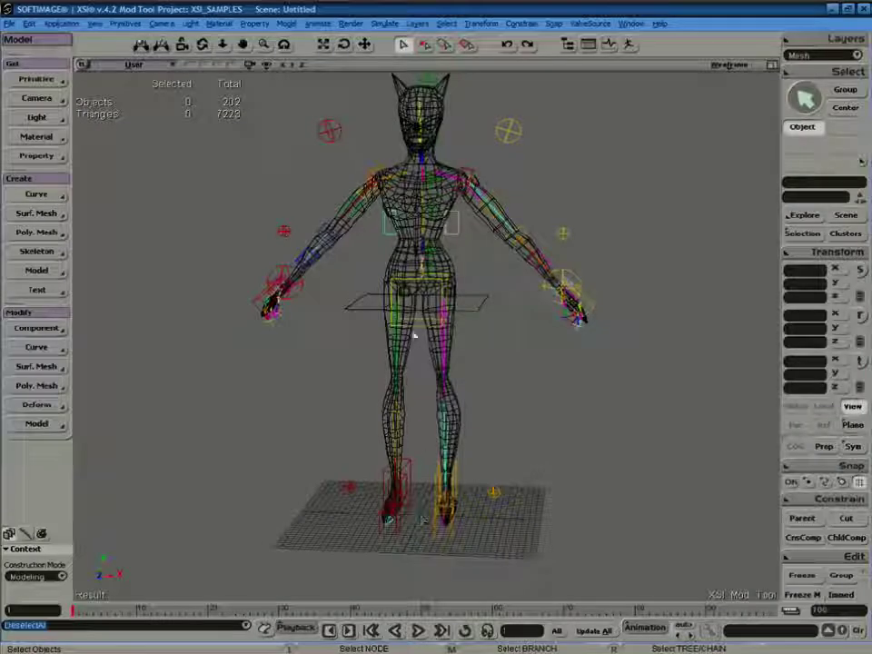
pyautogui.click(447, 91)
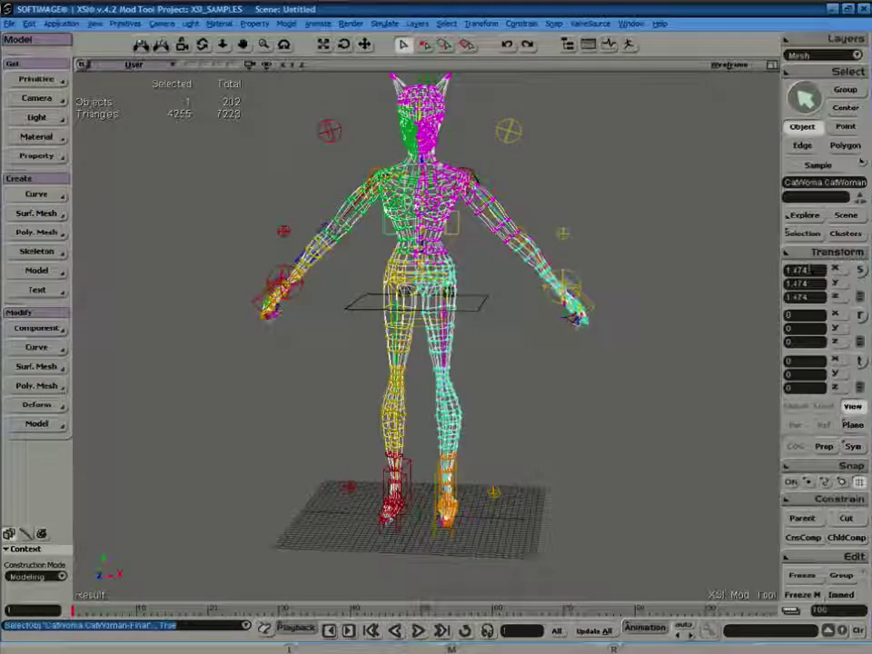
pyautogui.click(729, 290)
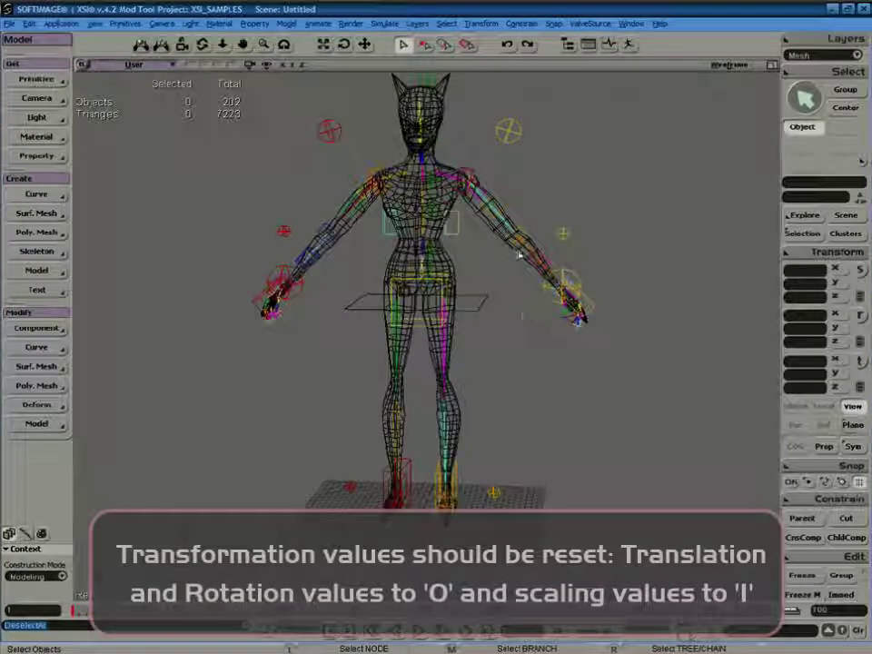
# Step: Try to freeze all transforms on the enveloped Catwoman mesh, and undo the operation
pyautogui.click(557, 311)
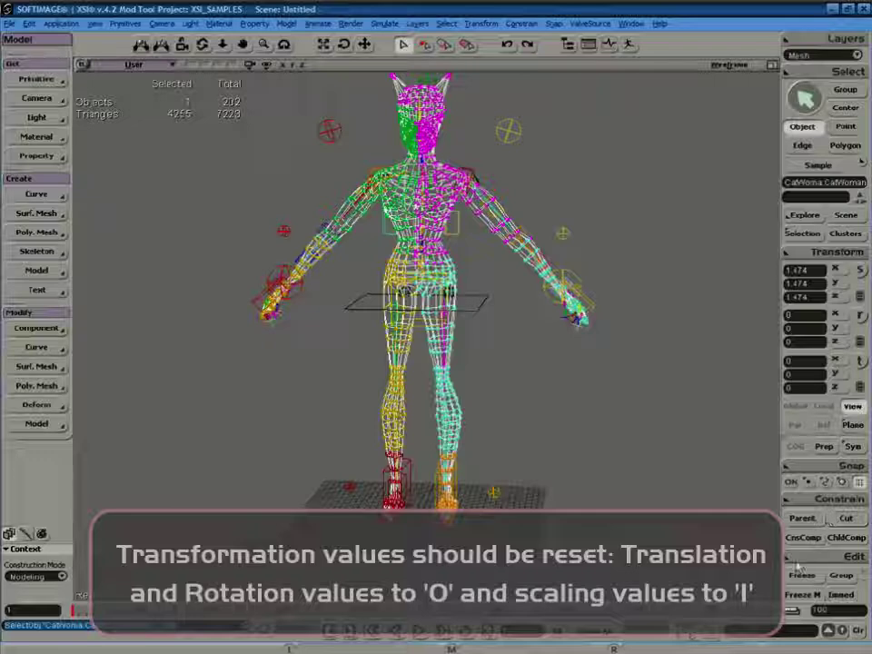
pyautogui.click(827, 252)
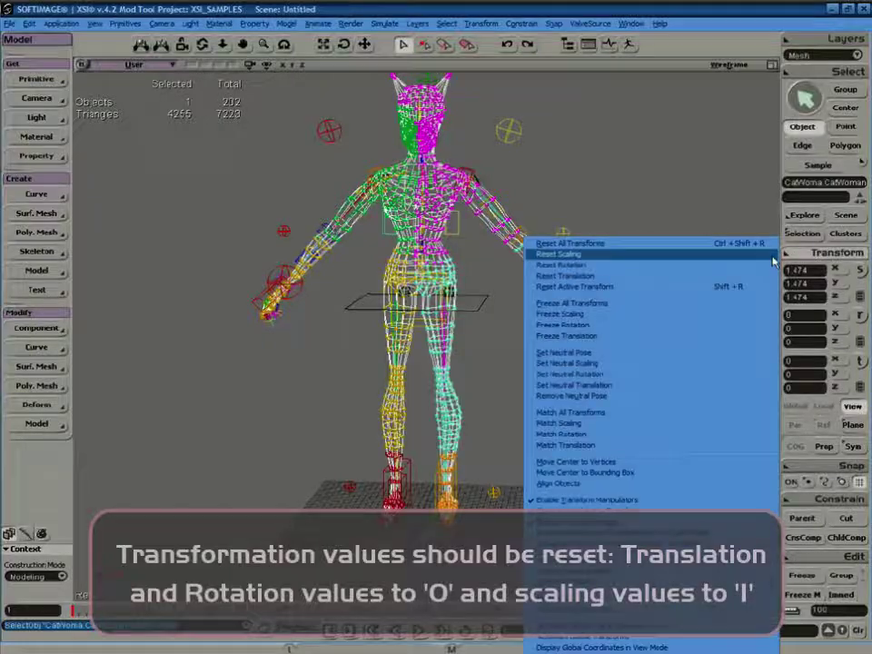
pyautogui.click(614, 304)
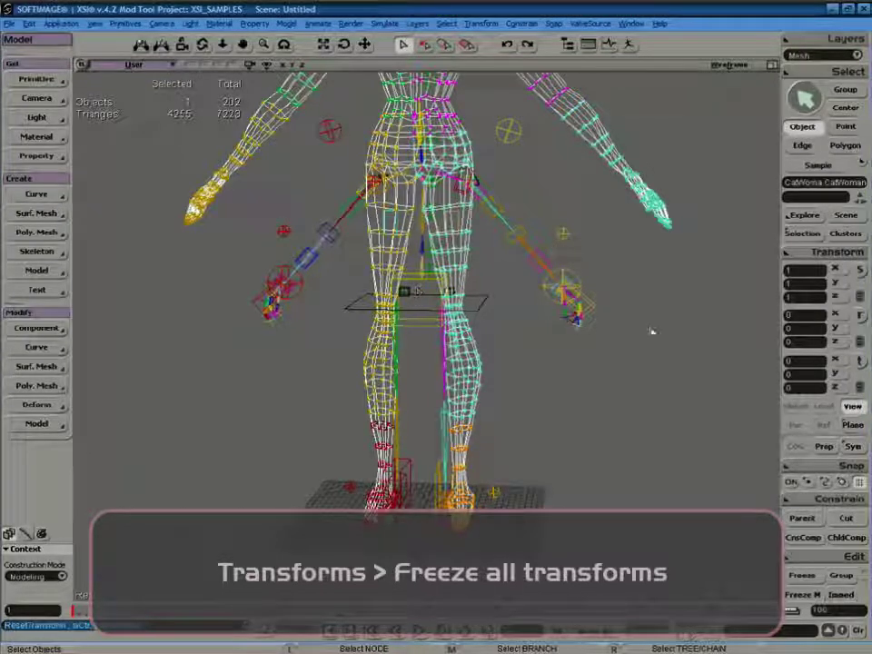
pyautogui.hotkey('ctrl', 'z')
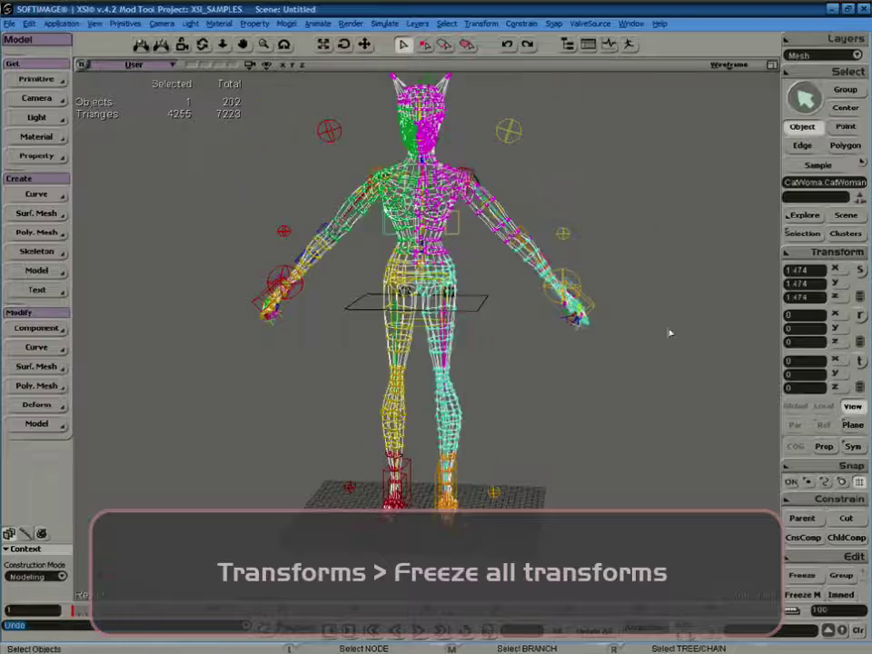
# Step: With the Catwoman mesh selected, open the Explorer and expand CatWoma, CatWoman-Final and Polygon Mesh down to the operators
pyautogui.click(651, 316)
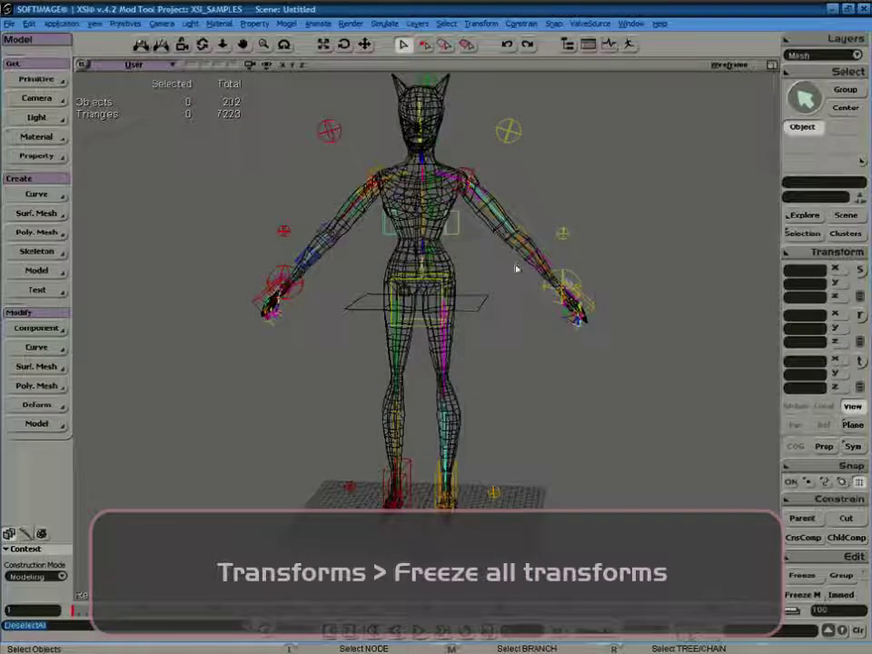
pyautogui.click(542, 287)
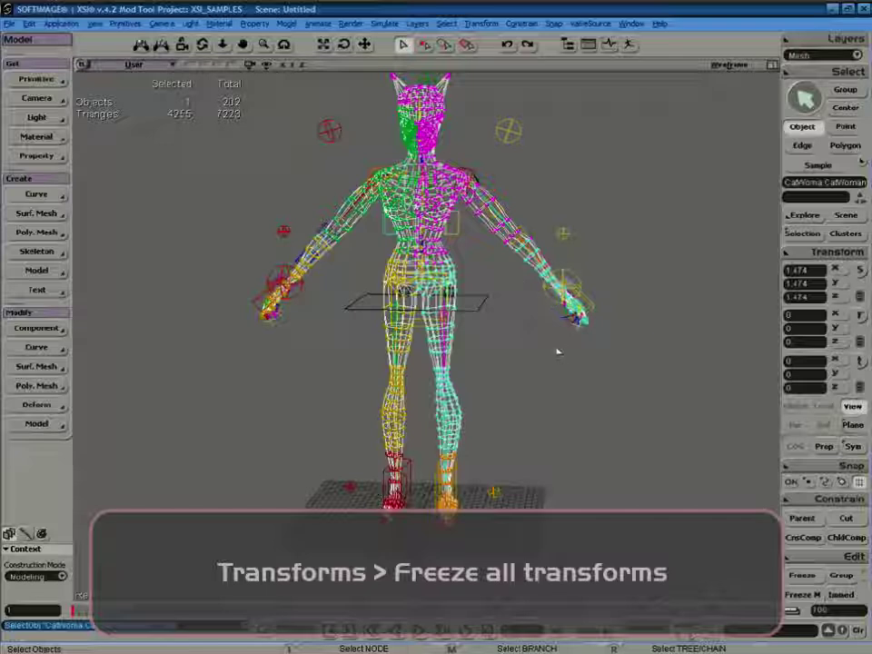
pyautogui.press('8')
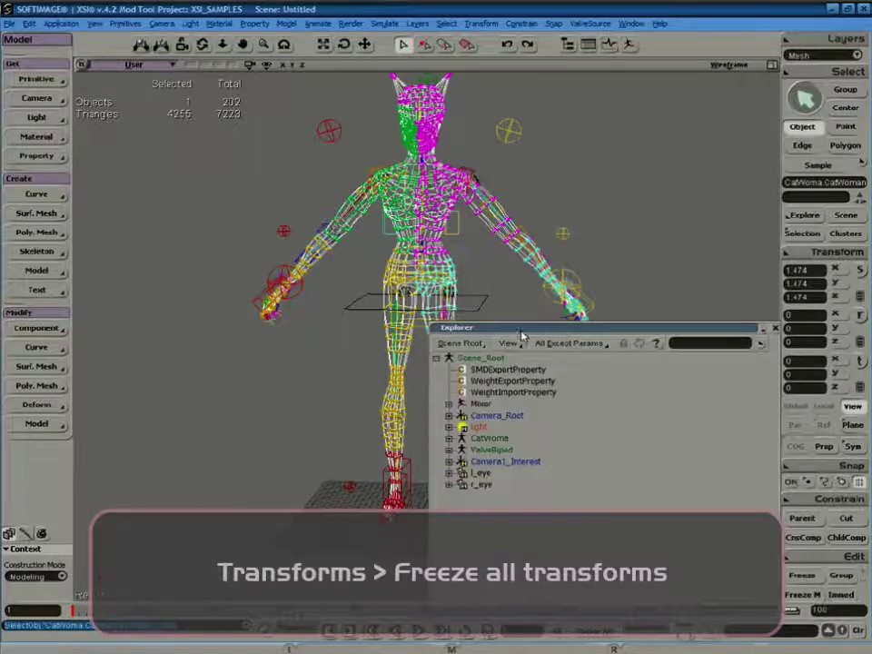
pyautogui.moveTo(520, 332); pyautogui.dragTo(580, 295)
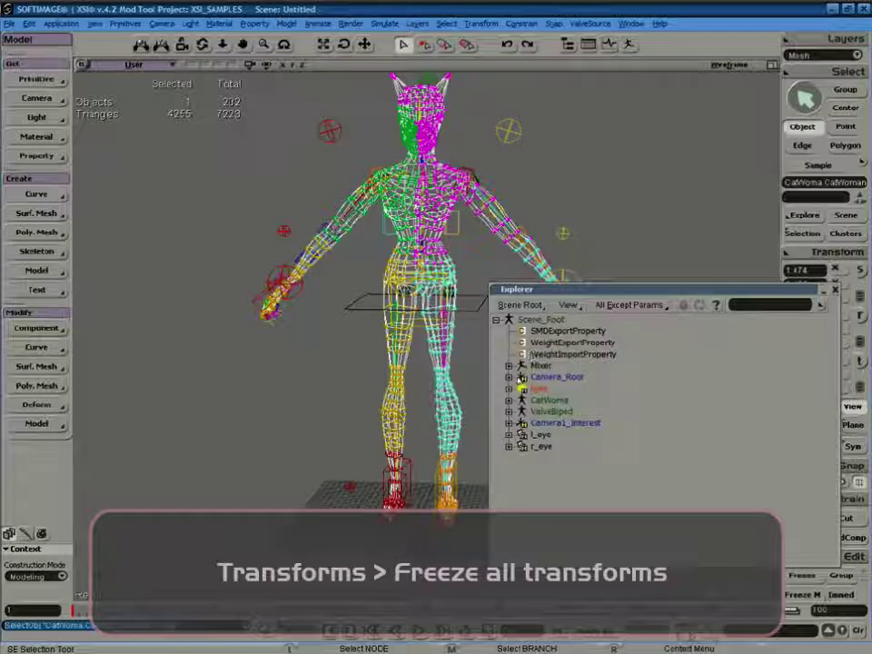
pyautogui.click(509, 400)
pyautogui.click(523, 457)
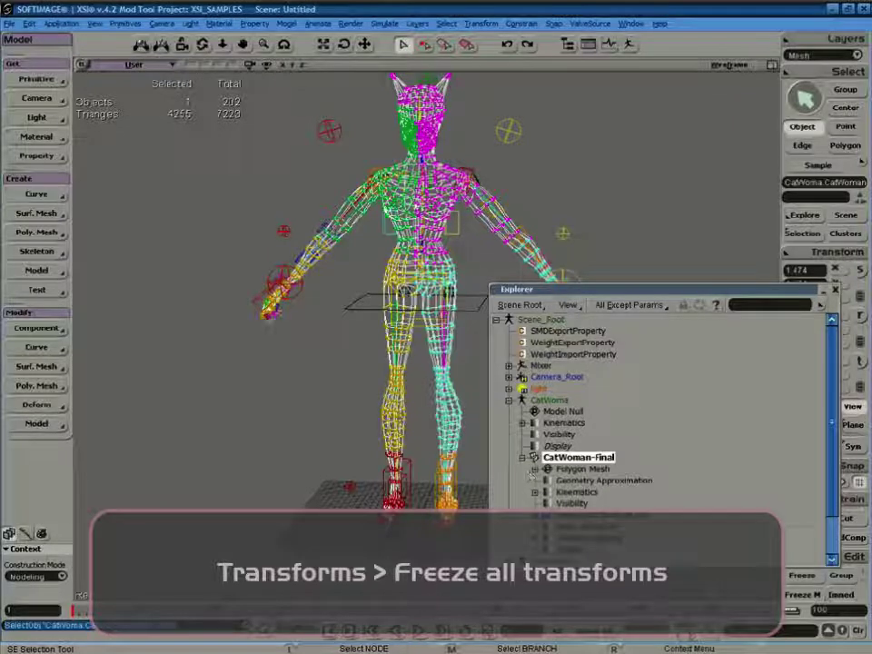
pyautogui.click(534, 469)
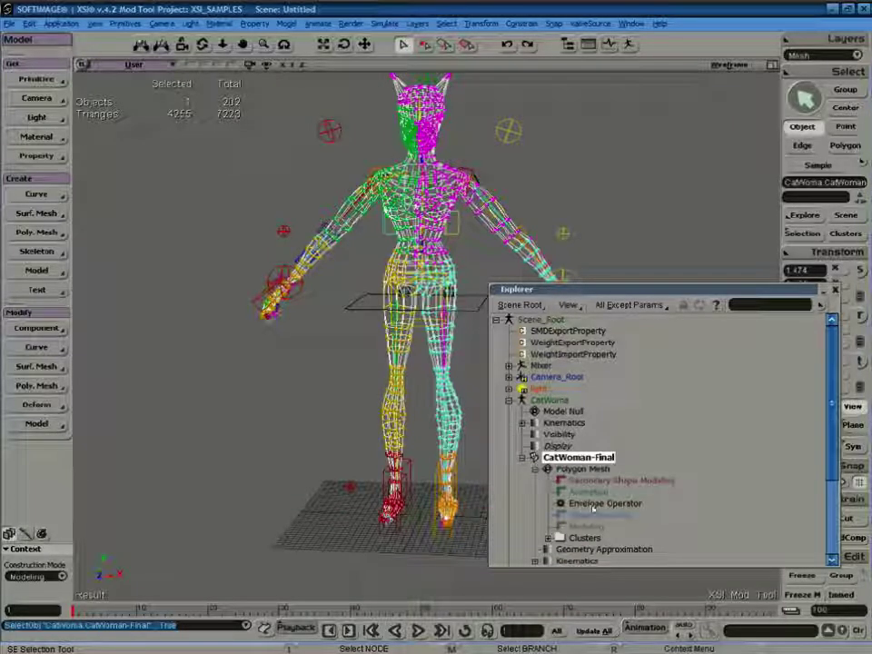
# Step: Delete the Envelope Operator from CatWoman-Final's polygon mesh and close the Explorer
pyautogui.click(592, 505)
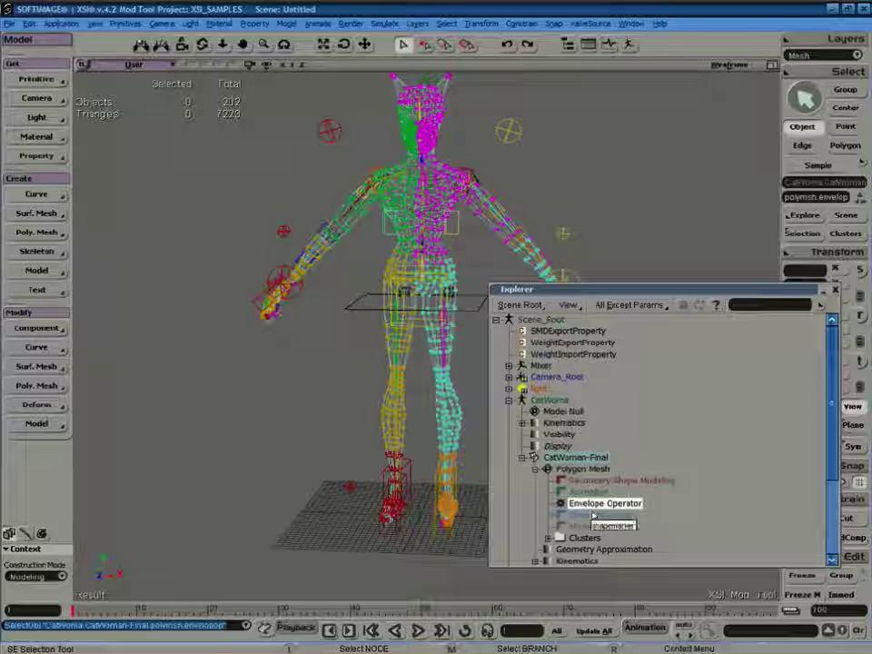
pyautogui.click(569, 457)
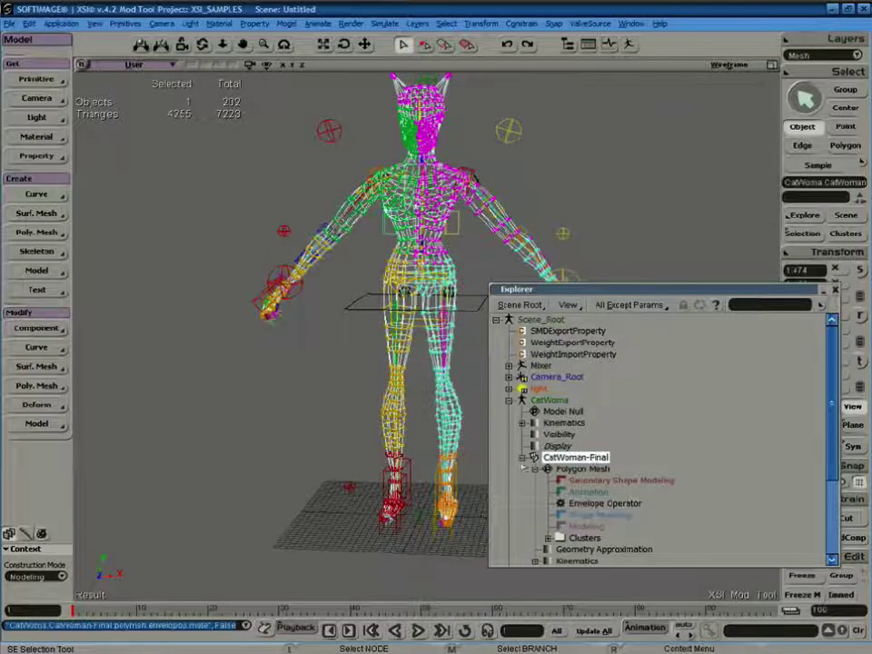
pyautogui.click(588, 505)
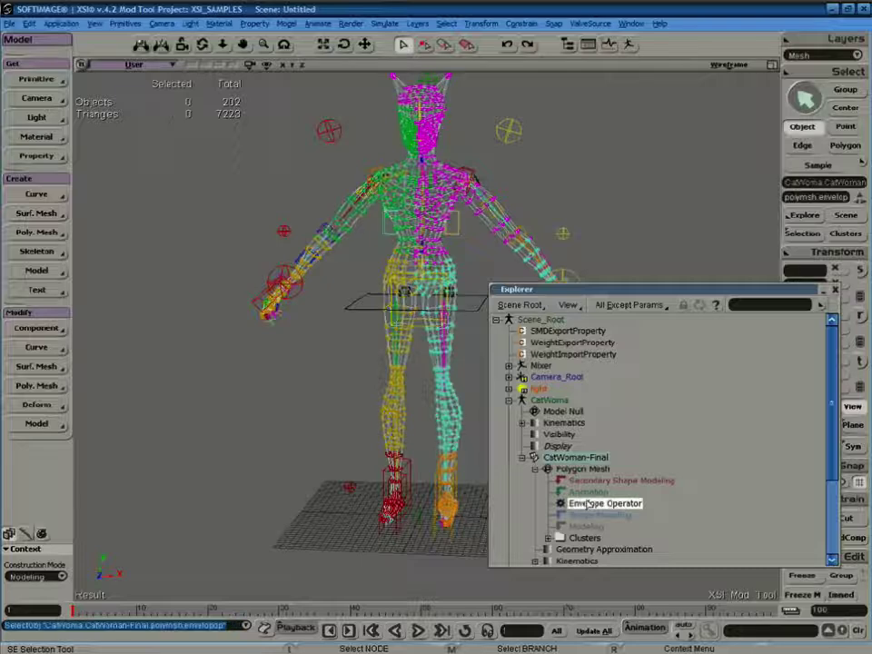
pyautogui.press('Delete')
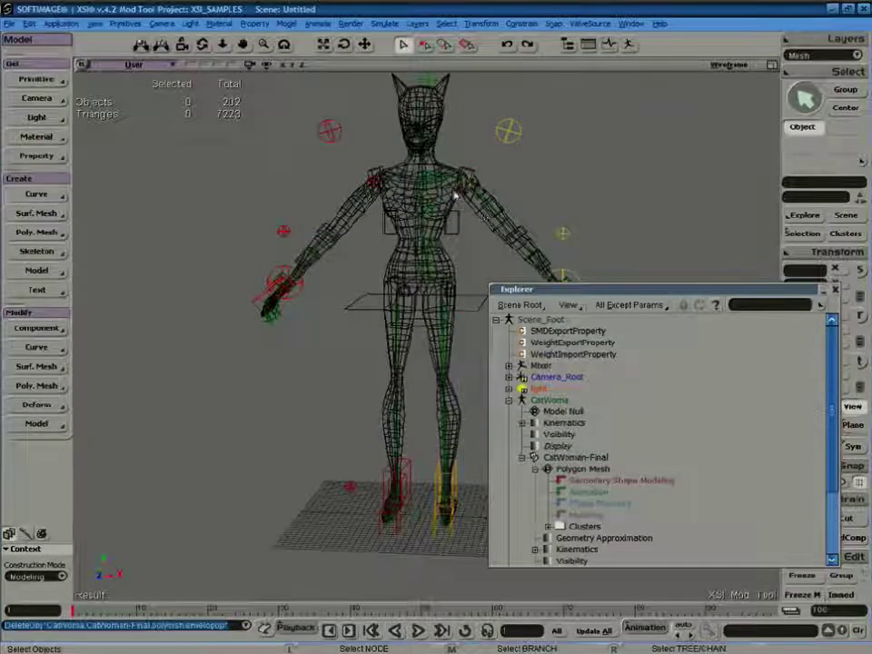
pyautogui.press('8')
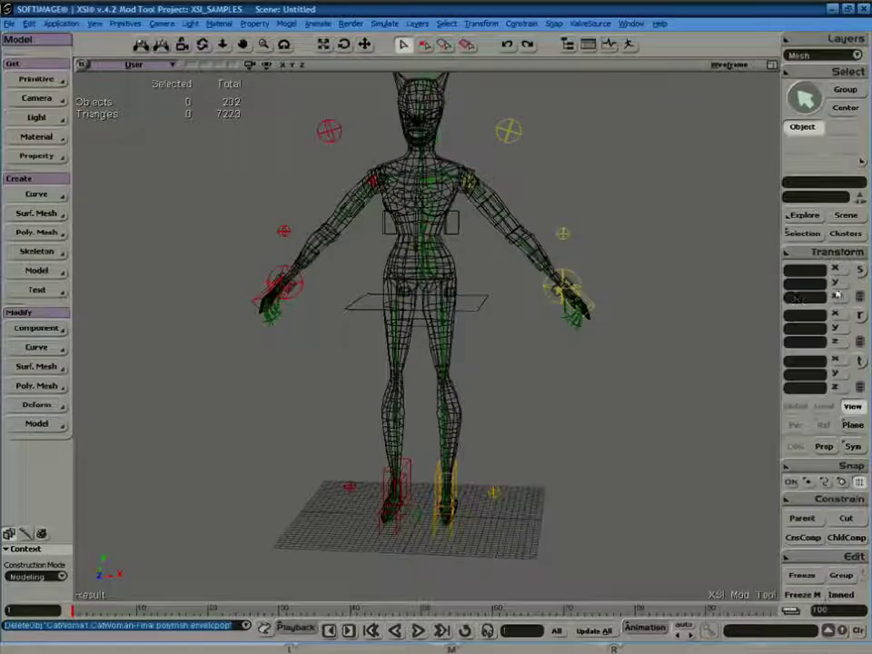
# Step: Cut the CatWoman-Final mesh from its parent model and delete the leftover CatWoma1 model from the scene
pyautogui.click(485, 215)
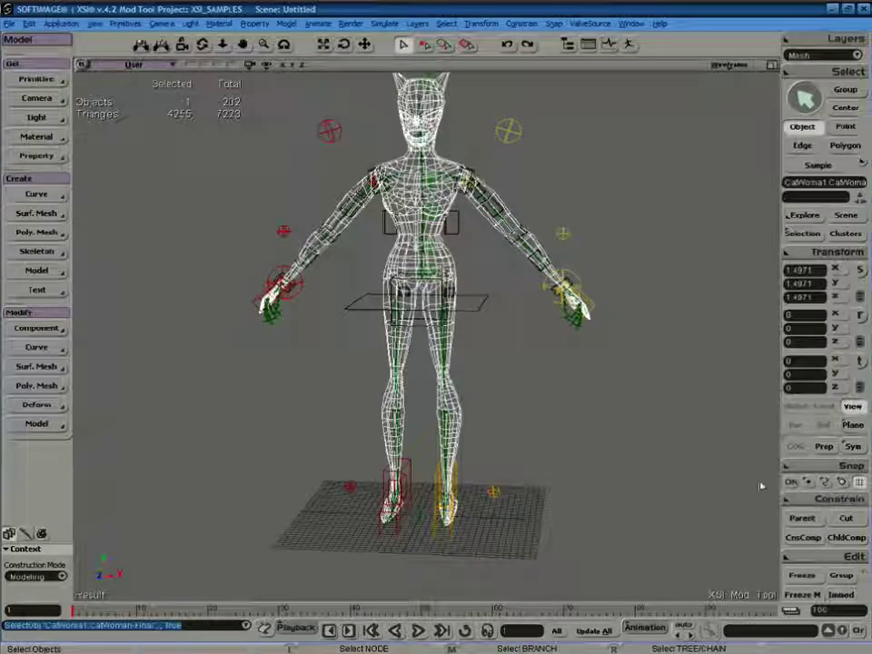
pyautogui.click(846, 518)
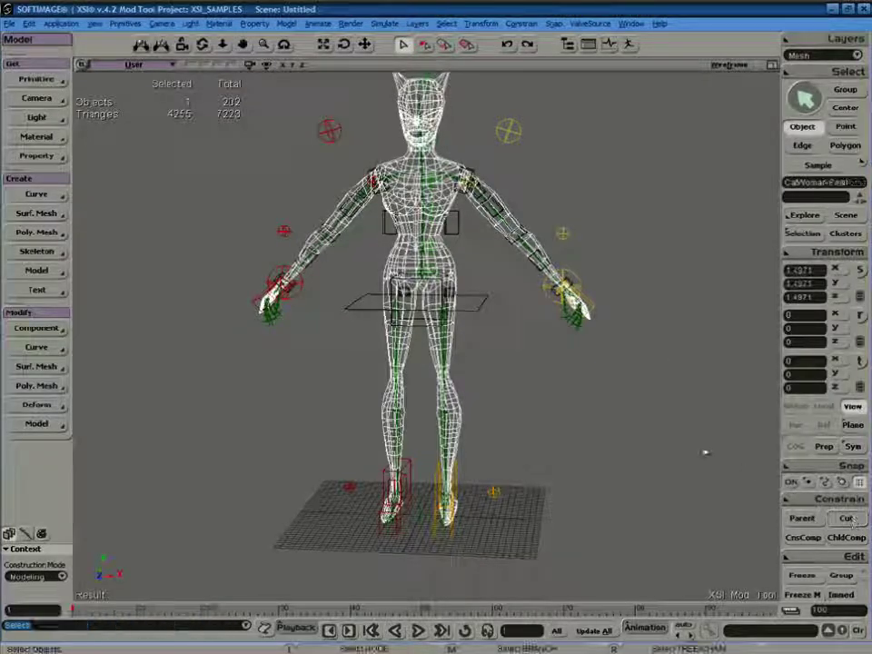
pyautogui.press('8')
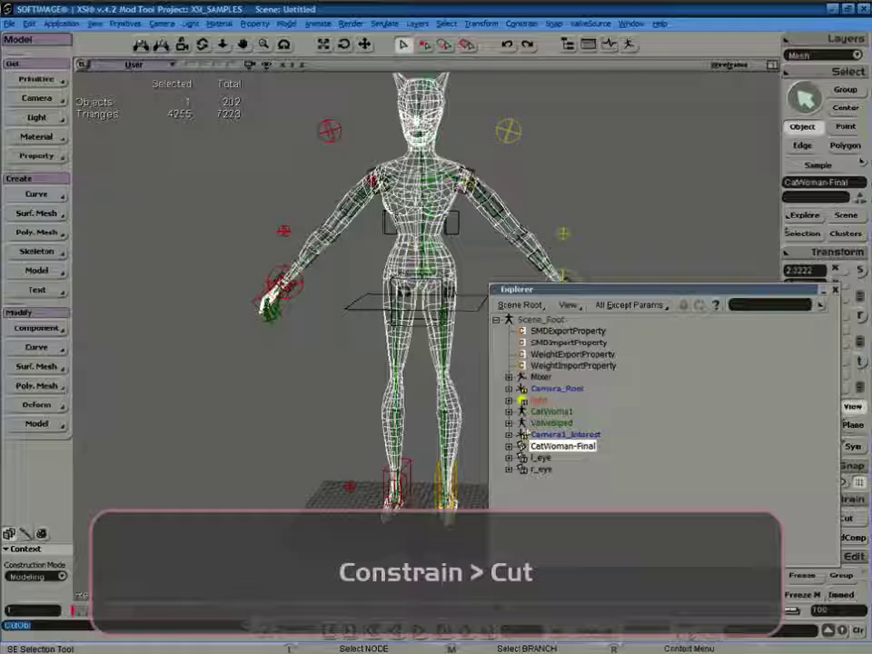
pyautogui.click(557, 411)
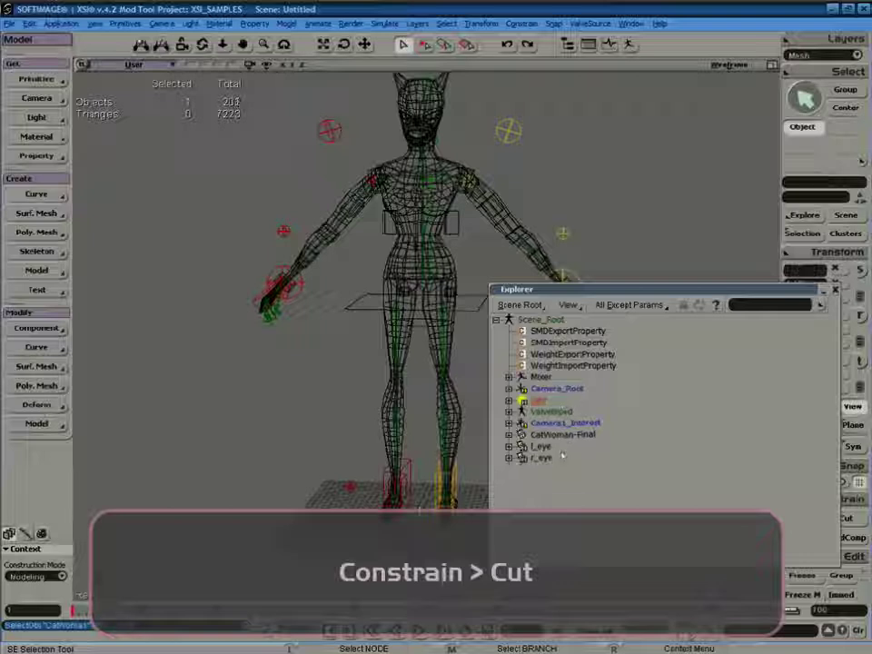
pyautogui.press('Delete')
# Step: Select CatWoman-Final in the Explorer, close the Explorer, and freeze all transforms on the mesh
pyautogui.click(565, 435)
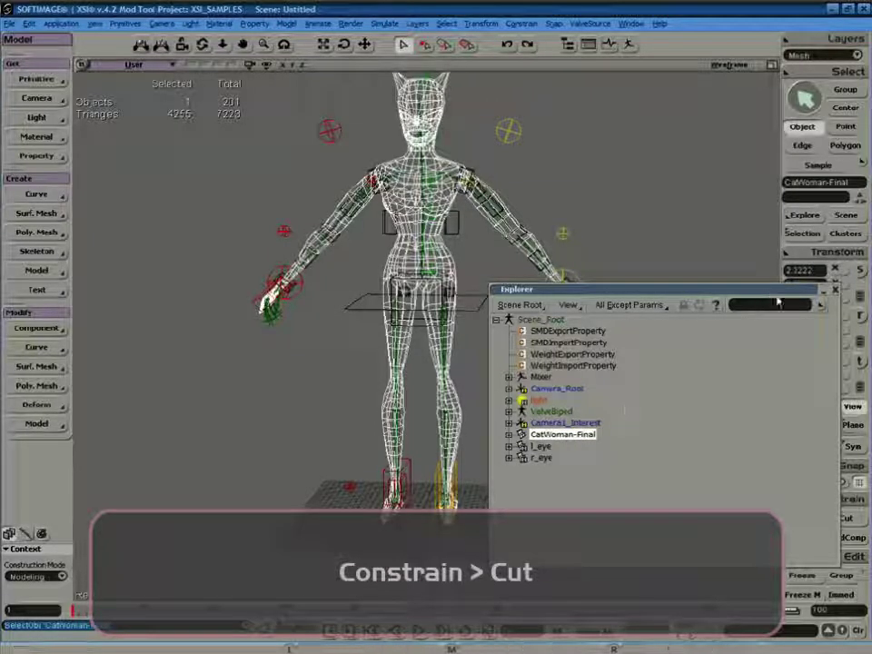
pyautogui.click(826, 291)
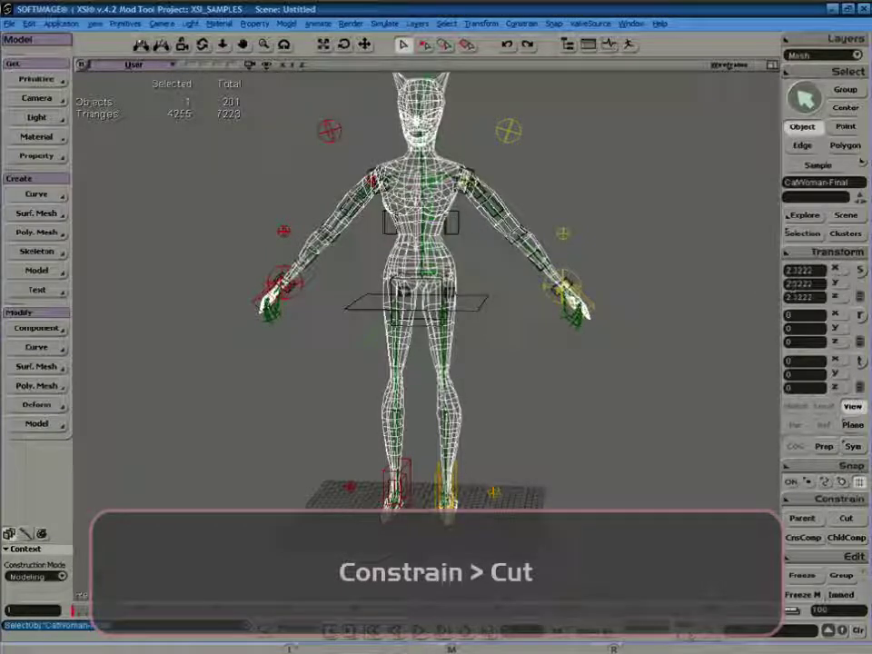
pyautogui.click(818, 252)
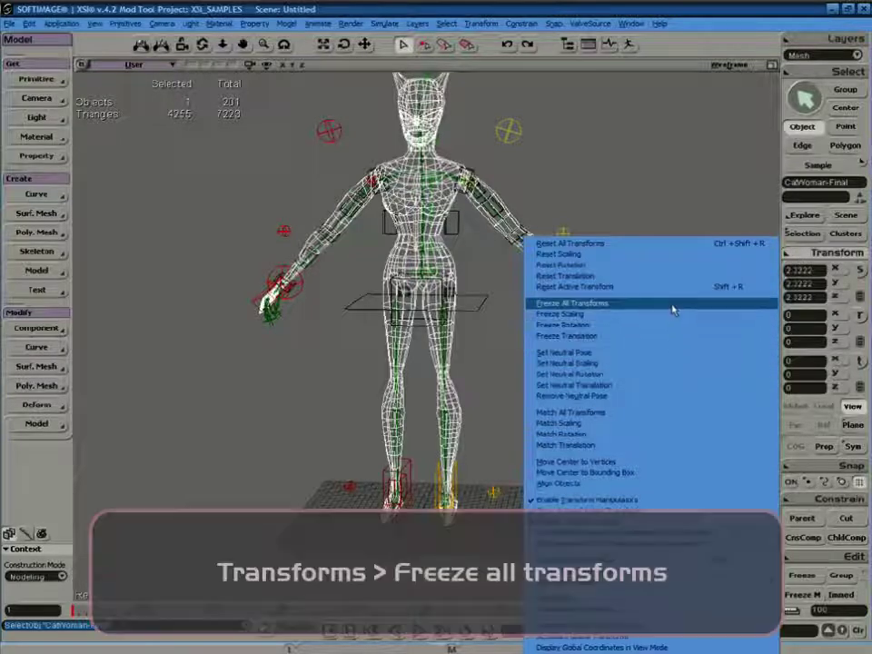
pyautogui.click(673, 311)
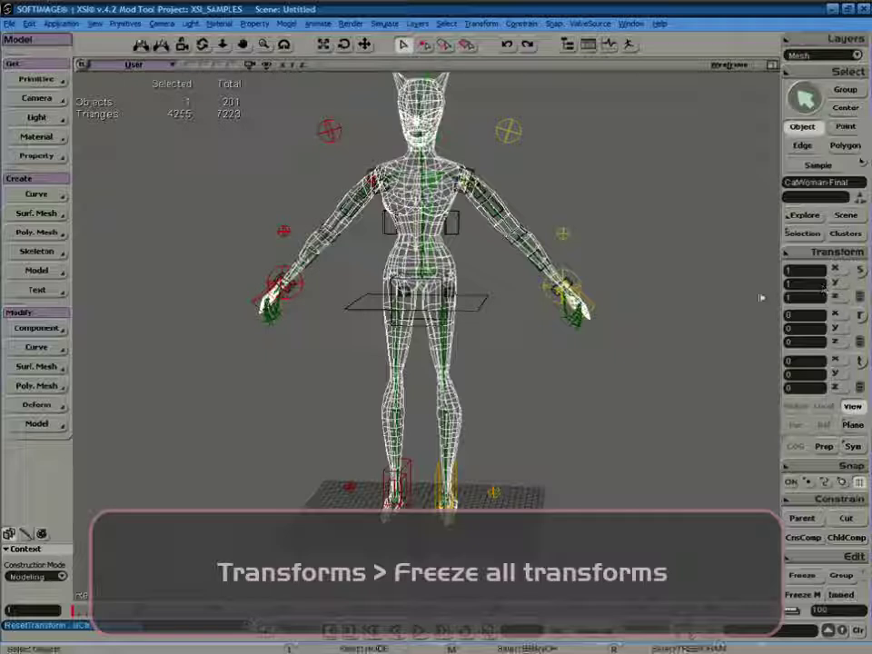
# Step: Reselect the CatWoman-Final mesh and import the saved weight map onto it with ValveSource WeightMap Import
pyautogui.click(527, 267)
pyautogui.click(498, 247)
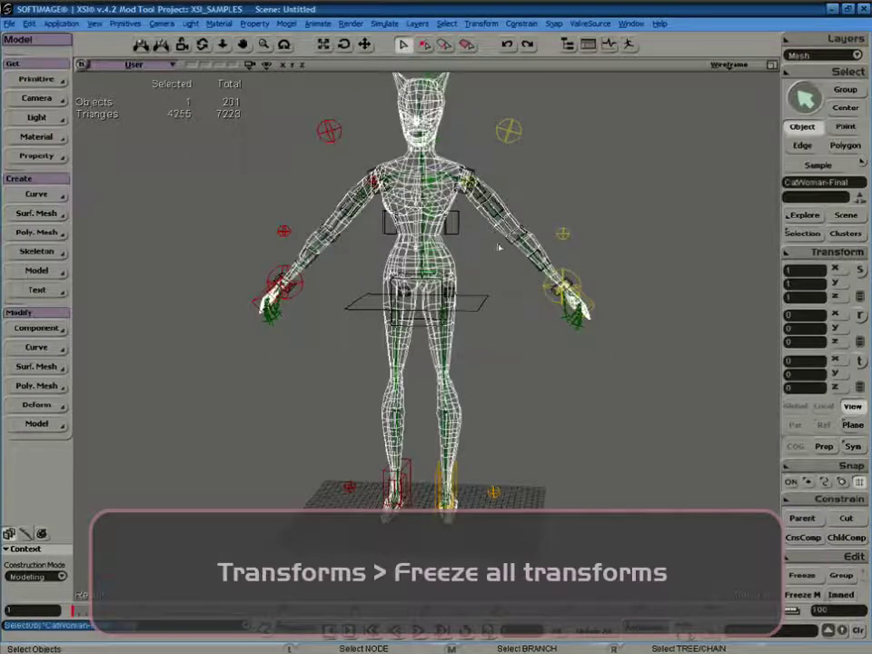
pyautogui.click(591, 23)
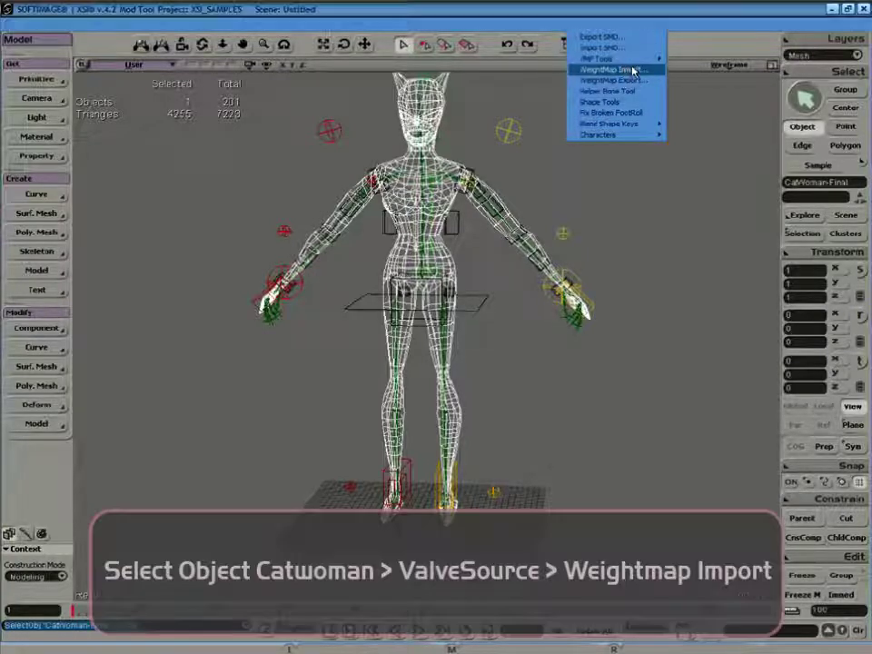
pyautogui.click(623, 70)
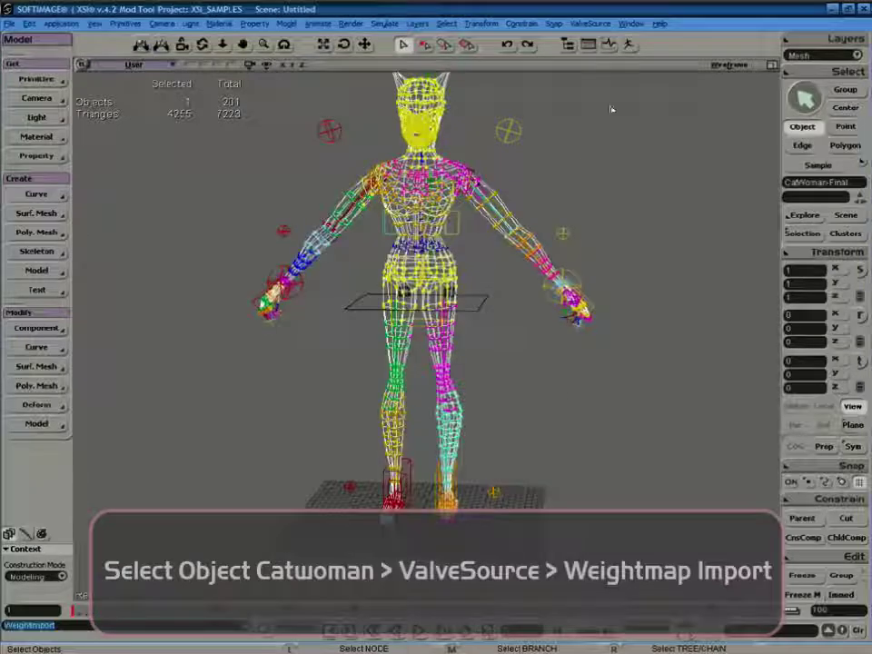
# Step: Export the re-enveloped Catwoman model from ValveSource as the SMD file catwoman.smd on drive C
pyautogui.click(591, 24)
pyautogui.click(614, 47)
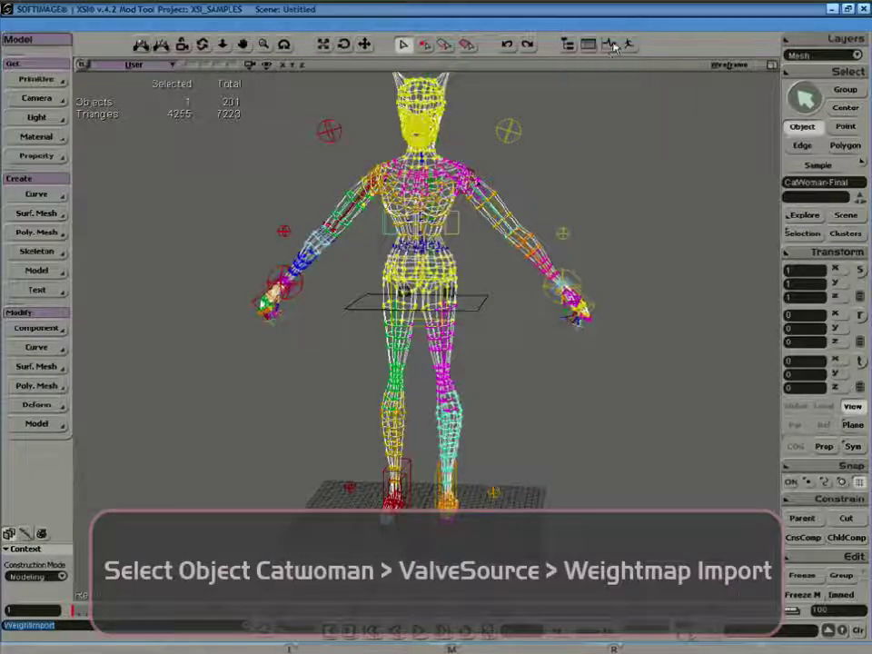
pyautogui.click(502, 455)
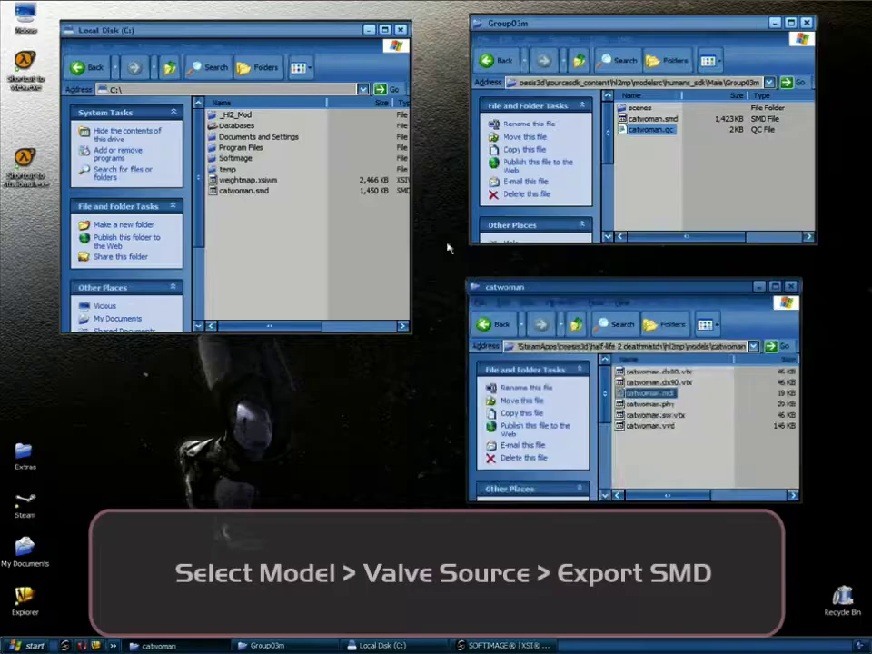
# Step: Switch to Windows Explorer and move catwoman.smd from C:\ into the Group03m folder, replacing the existing file
pyautogui.click(322, 269)
pyautogui.click(242, 192)
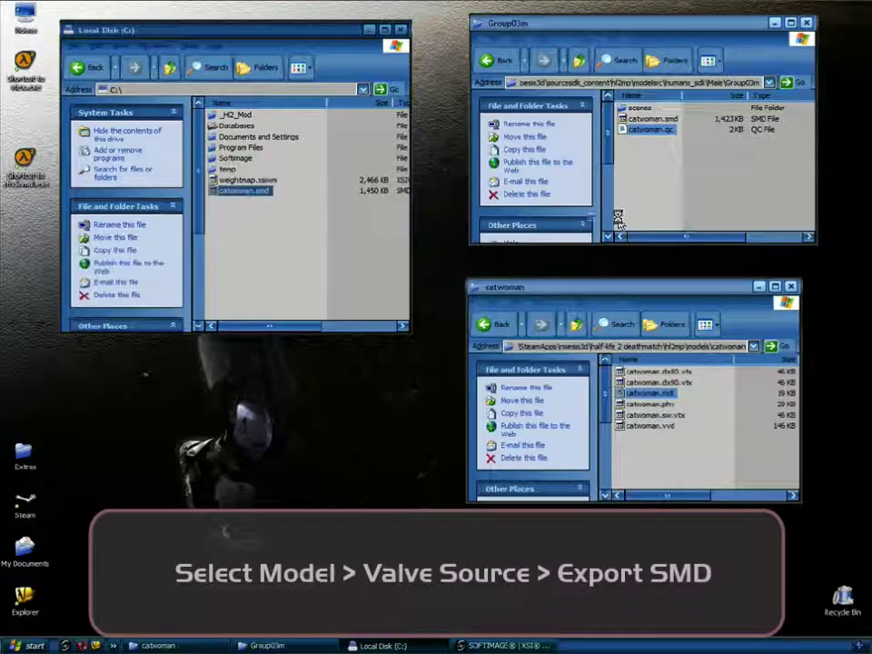
pyautogui.moveTo(618, 221); pyautogui.dragTo(687, 189)
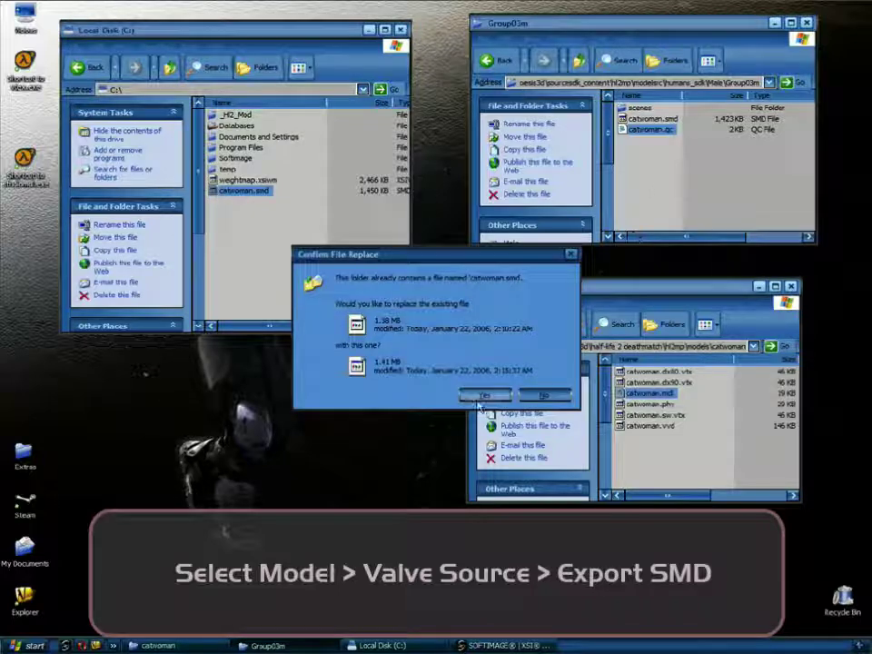
pyautogui.click(470, 397)
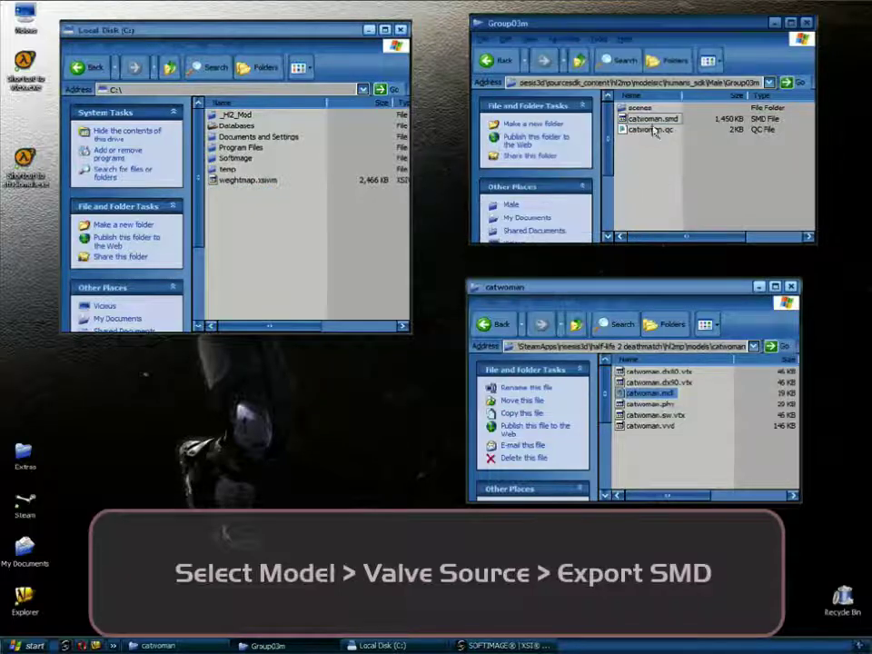
# Step: Compile catwoman.qc with the studiomdl.exe desktop shortcut and open the compiled catwoman.mdl in the model viewer
pyautogui.click(35, 165)
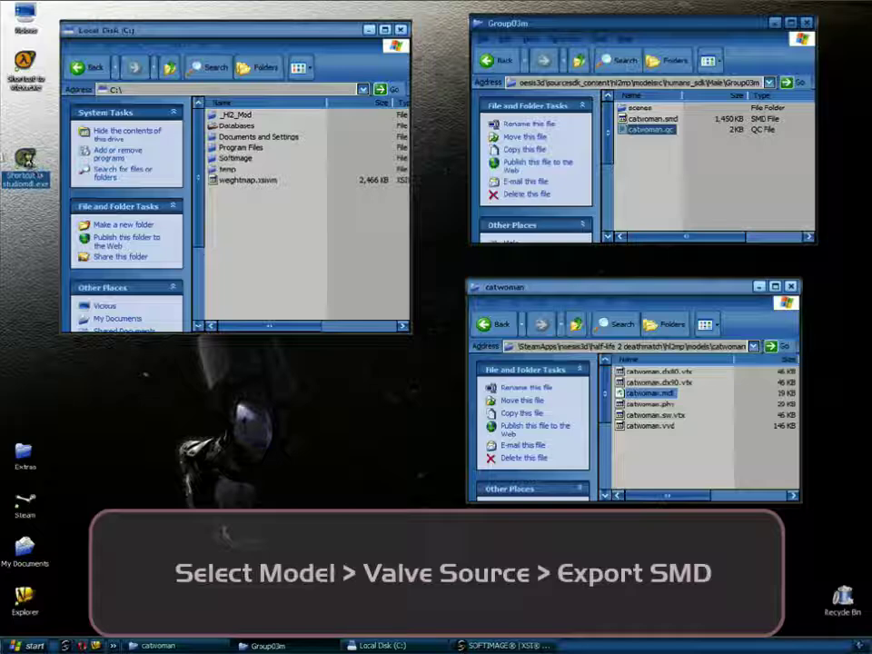
pyautogui.moveTo(34, 166); pyautogui.dragTo(33, 163)
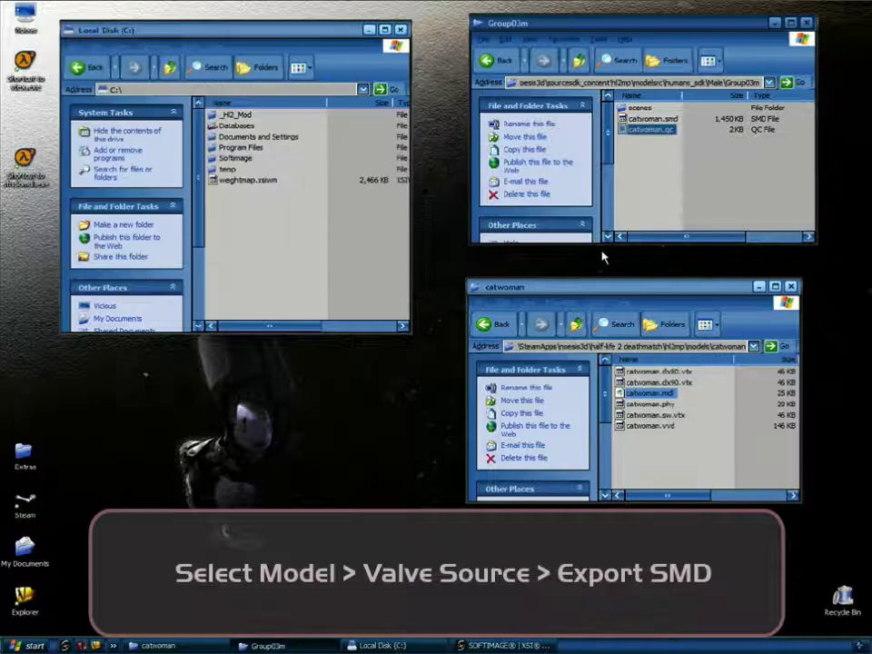
pyautogui.click(636, 452)
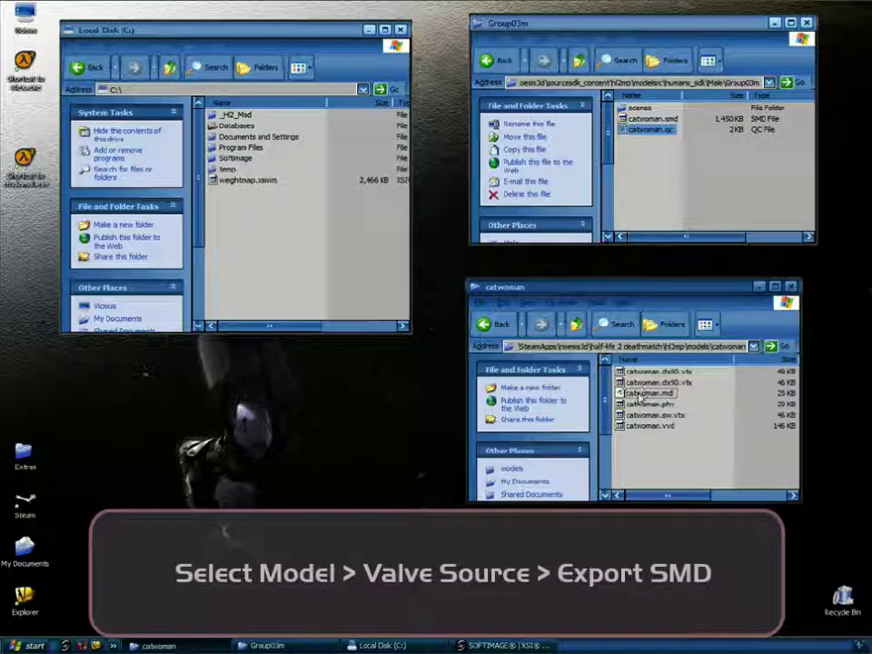
pyautogui.click(643, 394)
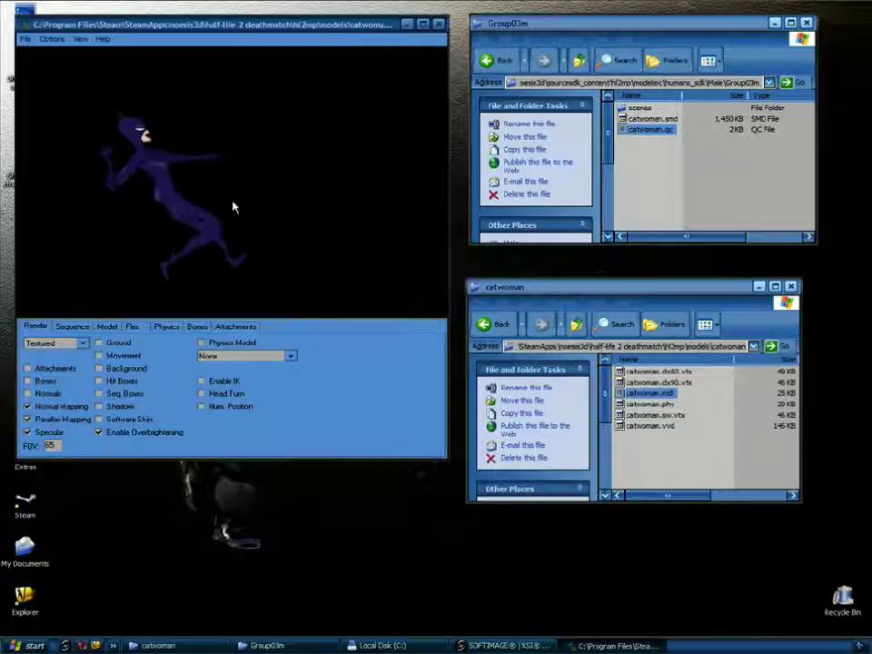
# Step: Inspect the Catwoman model from several angles, play different animation sequences such as run_melee and run_gravgun, and close the viewer
pyautogui.moveTo(261, 178); pyautogui.dragTo(215, 223)
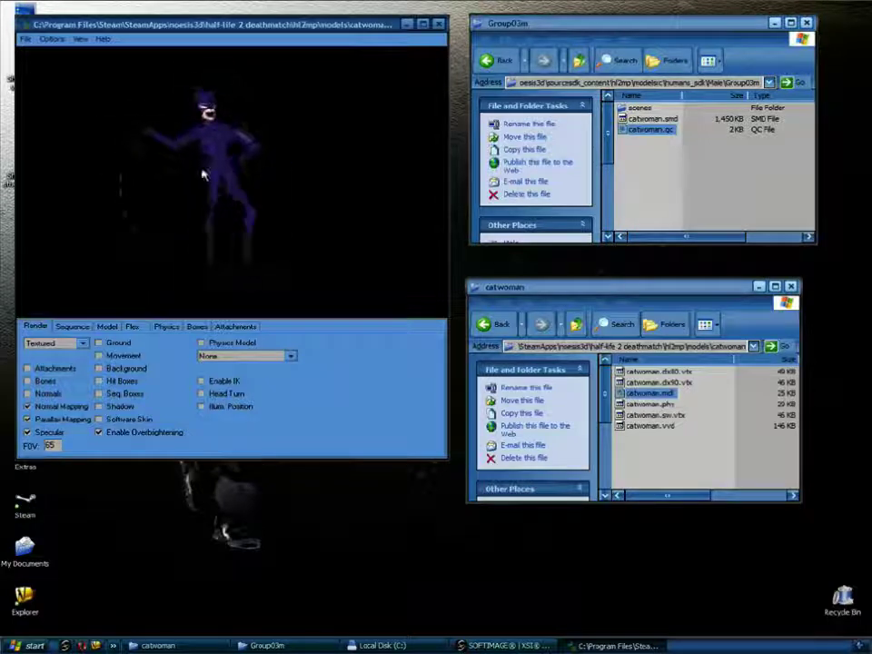
pyautogui.moveTo(203, 176); pyautogui.dragTo(225, 191)
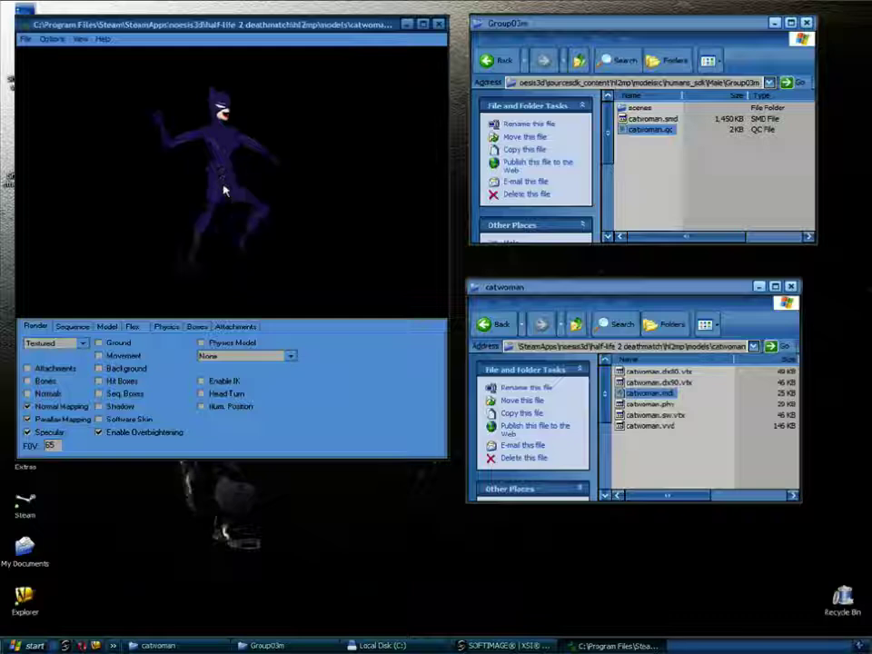
pyautogui.click(72, 326)
pyautogui.click(78, 344)
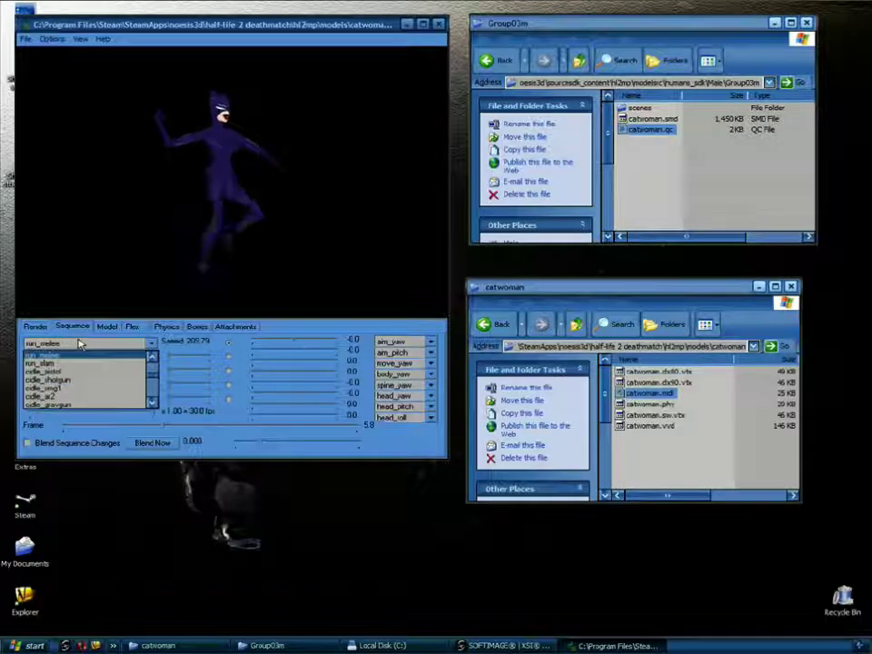
pyautogui.scroll(-8, 79, 344)
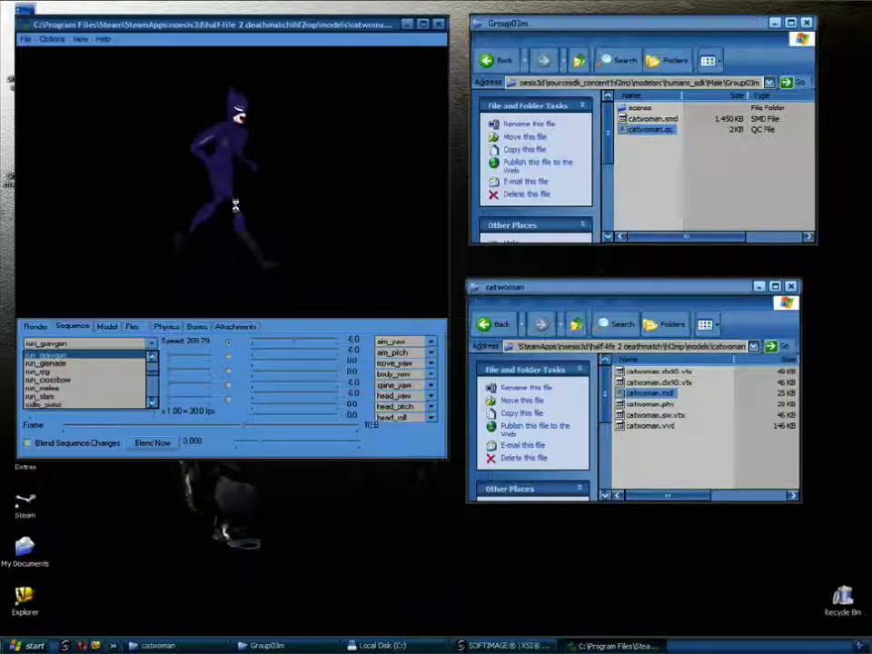
pyautogui.click(441, 24)
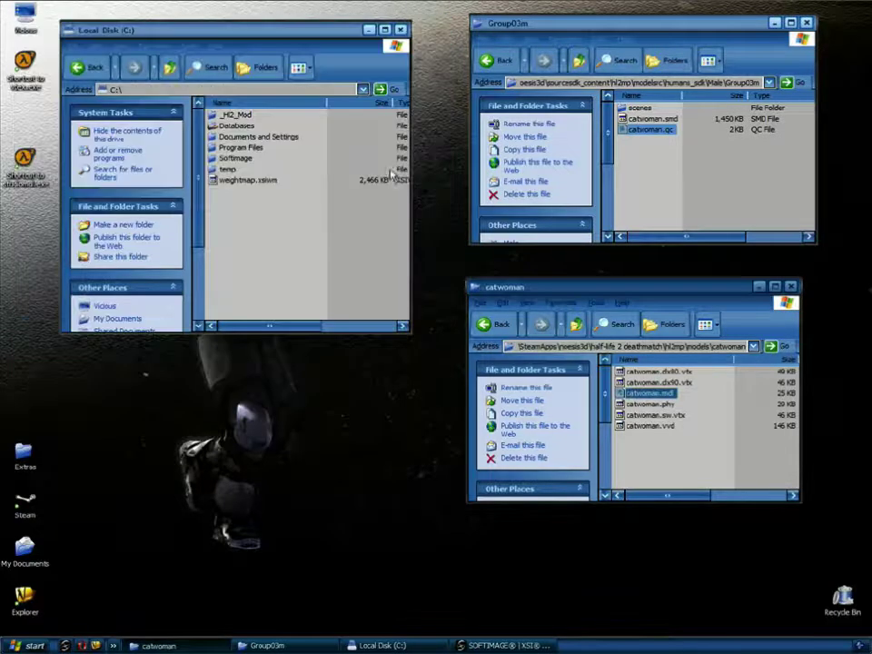
# Step: Switch back to XSI and import wings.xsi from C:\Databases\DB_201\dotXSI as a dotXSI file, keeping the default import options
pyautogui.click(504, 645)
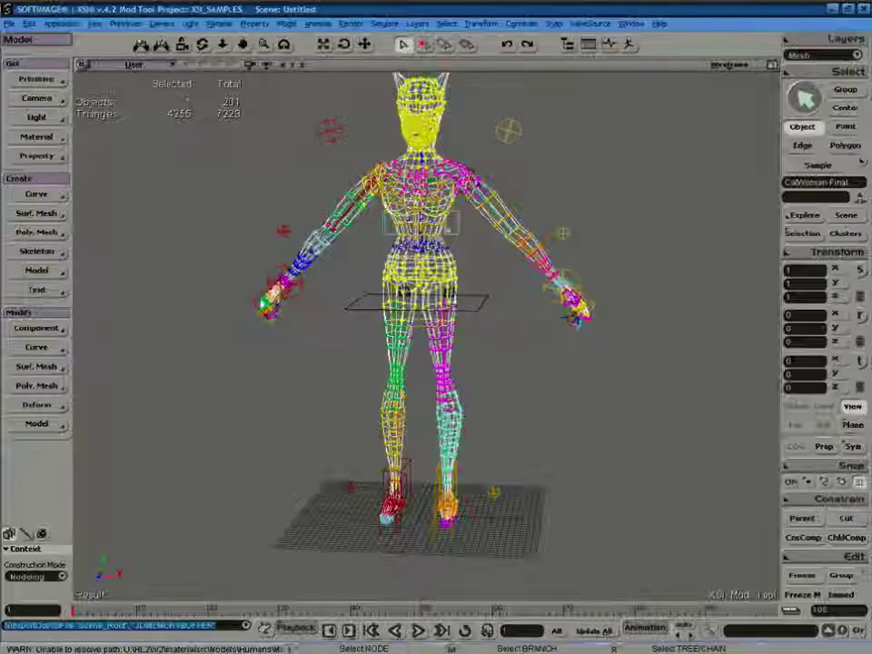
pyautogui.click(468, 141)
pyautogui.click(373, 176)
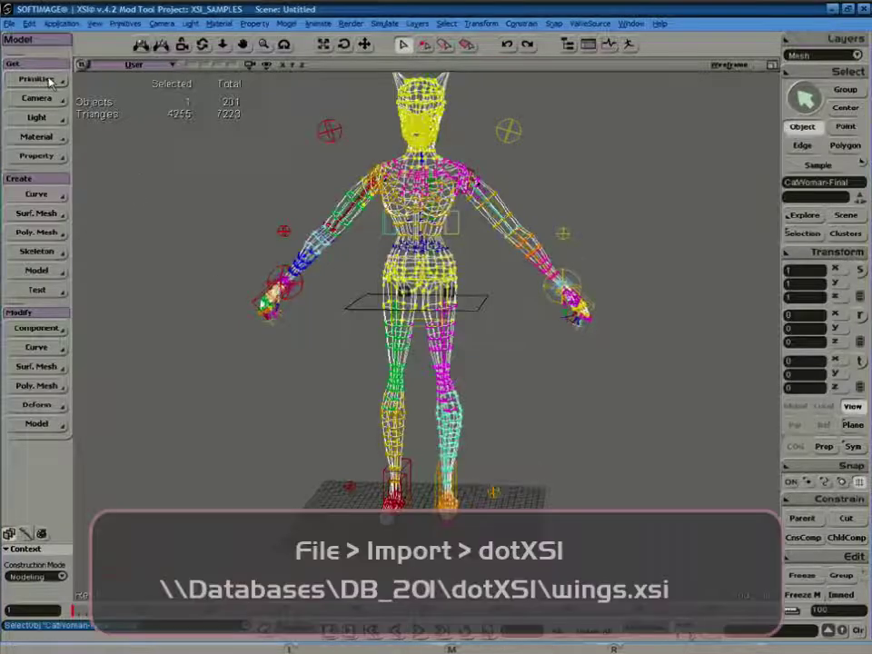
pyautogui.click(9, 23)
pyautogui.moveTo(80, 138)
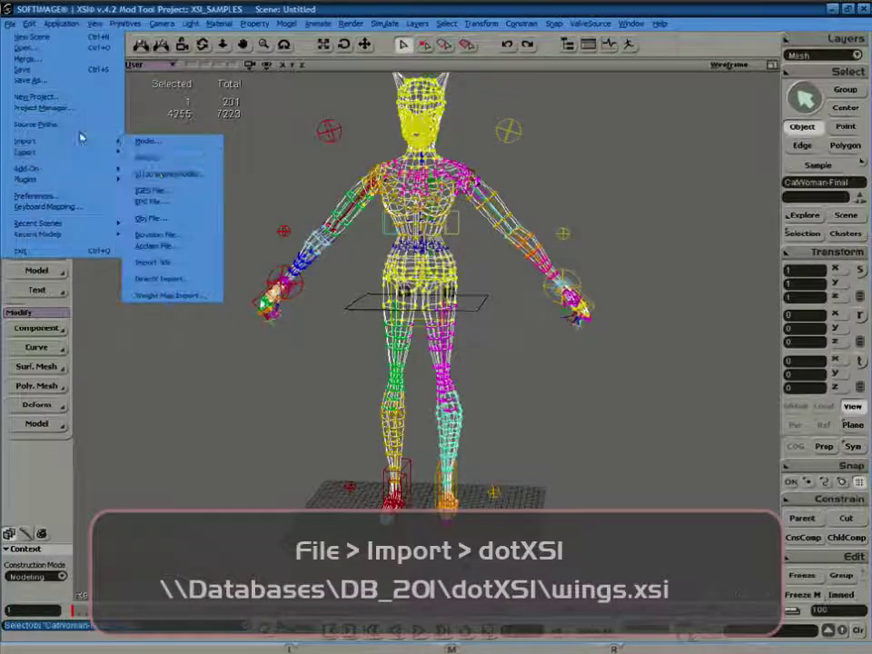
pyautogui.click(175, 162)
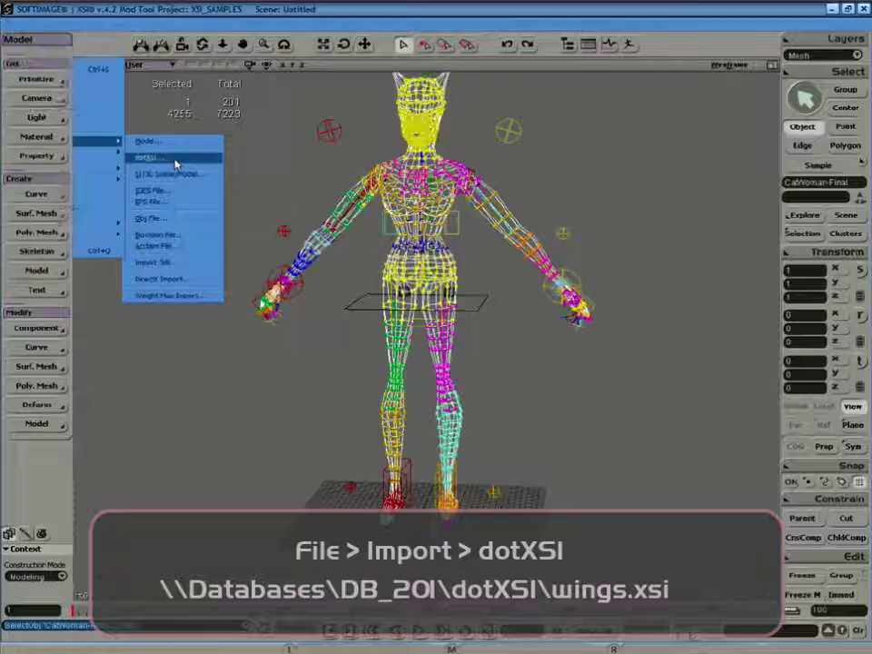
pyautogui.click(502, 455)
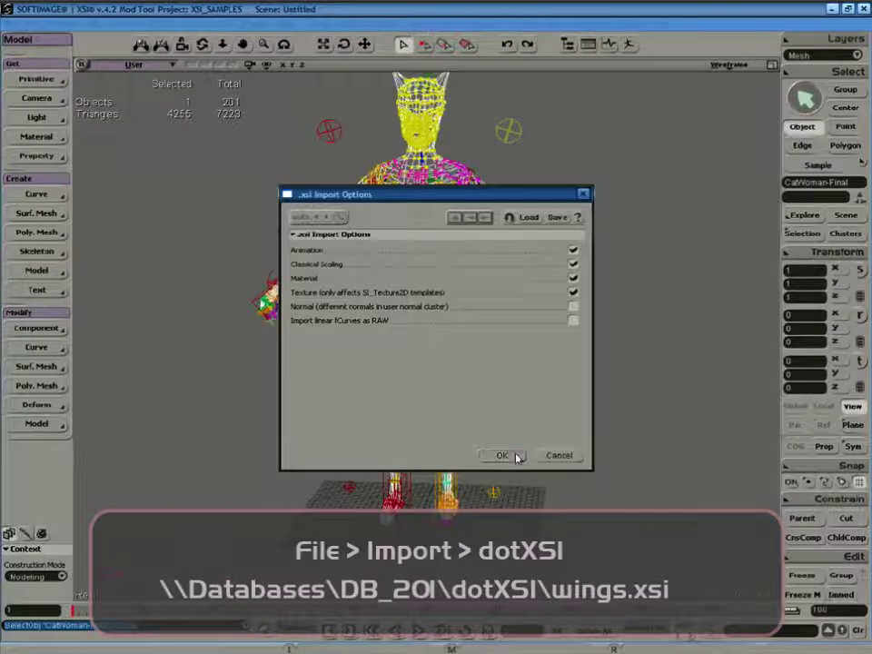
pyautogui.click(413, 252)
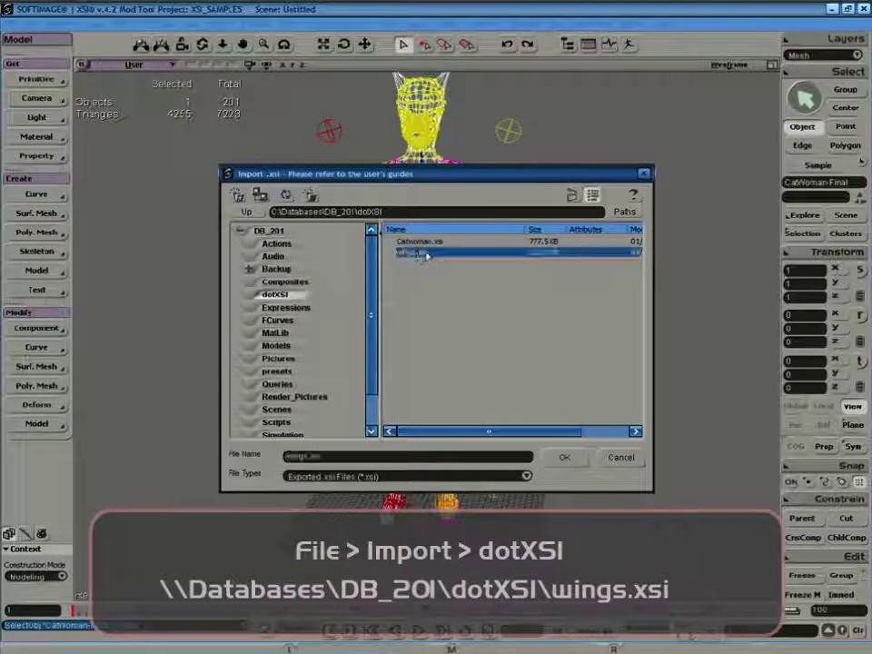
pyautogui.click(564, 458)
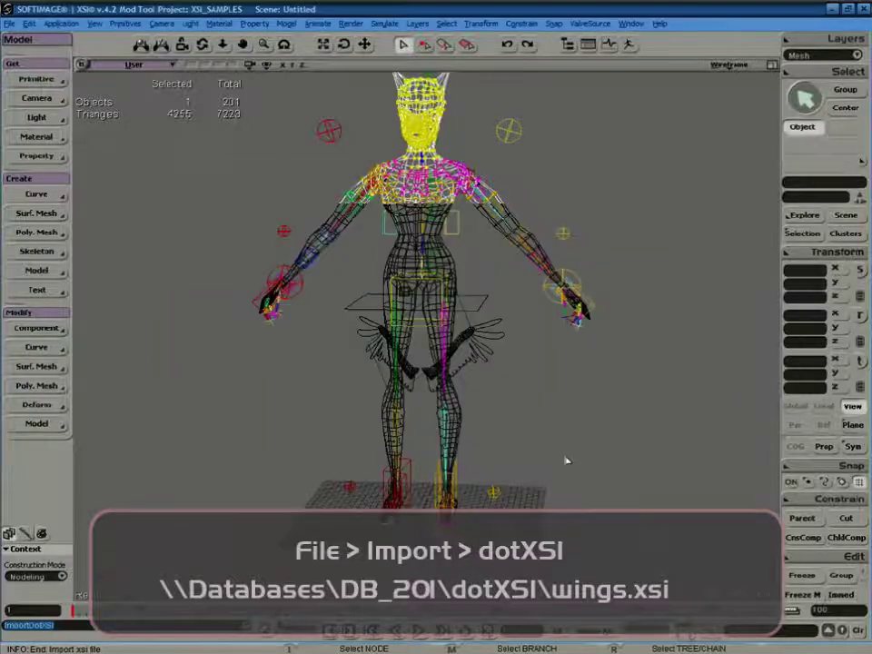
# Step: Select the imported wings mesh and set the User viewport to Shaded display
pyautogui.click(491, 366)
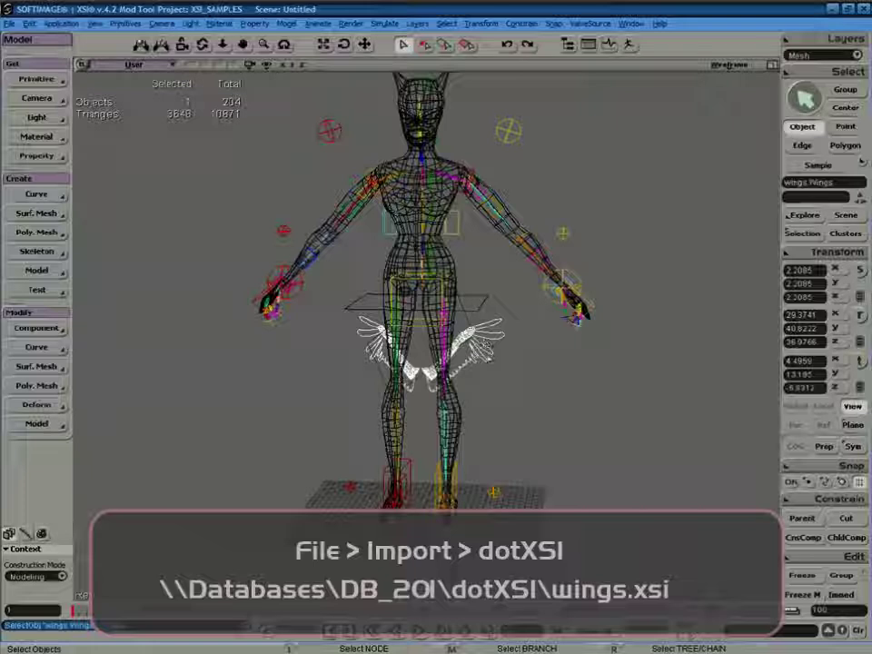
pyautogui.click(729, 66)
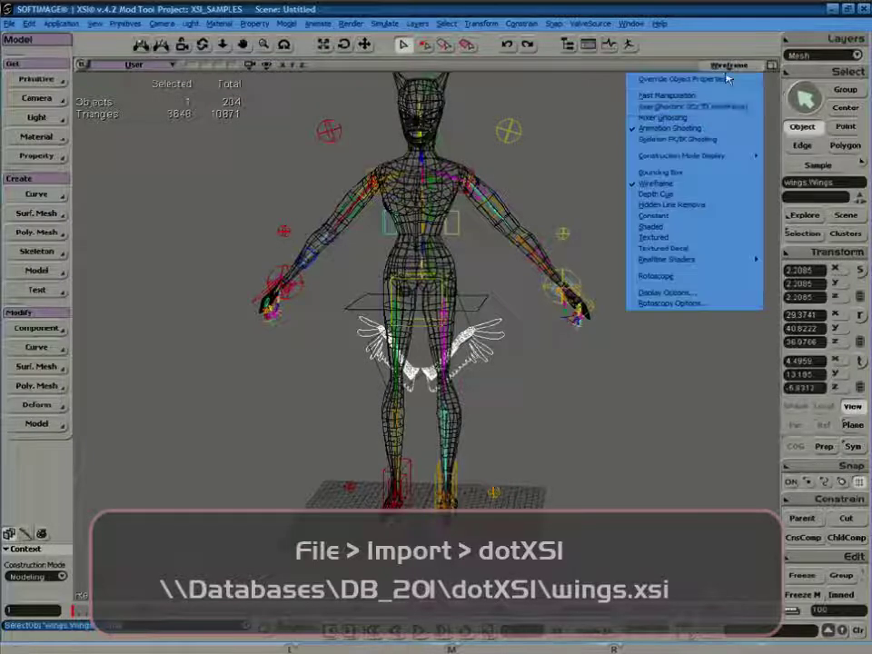
pyautogui.click(671, 225)
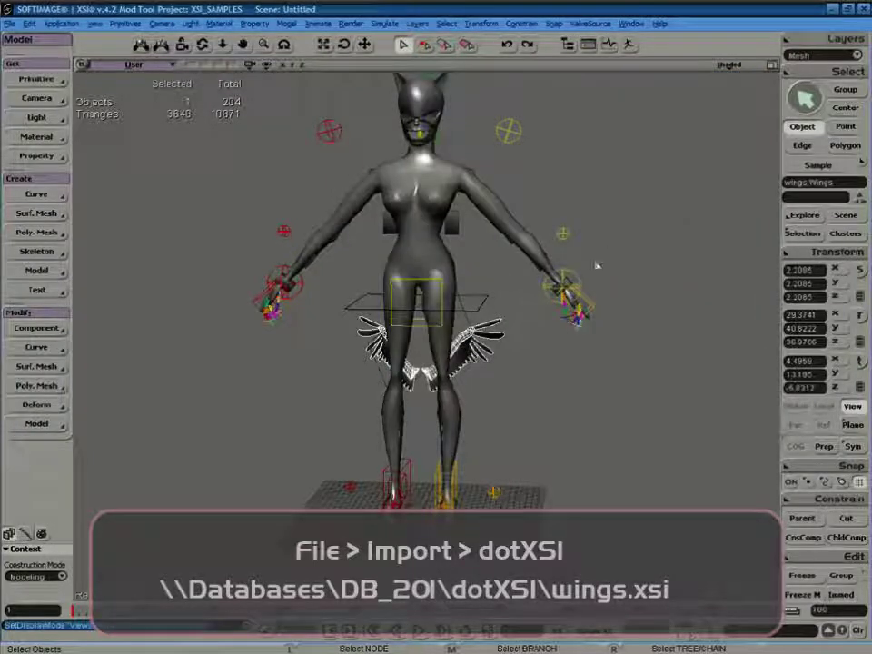
pyautogui.press('s')
pyautogui.moveTo(615, 321); pyautogui.dragTo(557, 373, button='right')
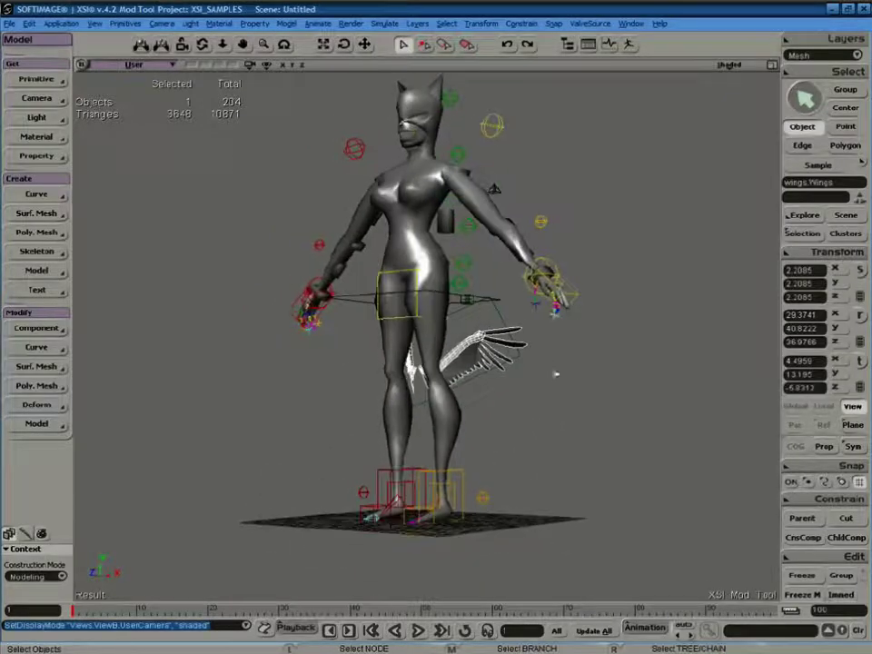
# Step: Freeze the selected wings mesh and cut it from its parent wings model
pyautogui.click(803, 576)
pyautogui.press('s')
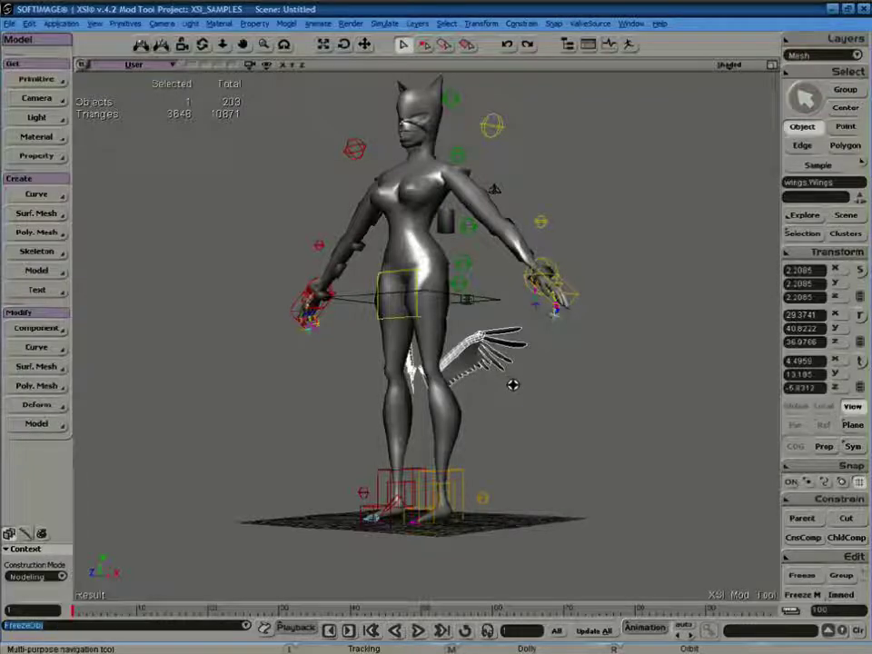
pyautogui.moveTo(512, 384); pyautogui.dragTo(540, 390, button='right')
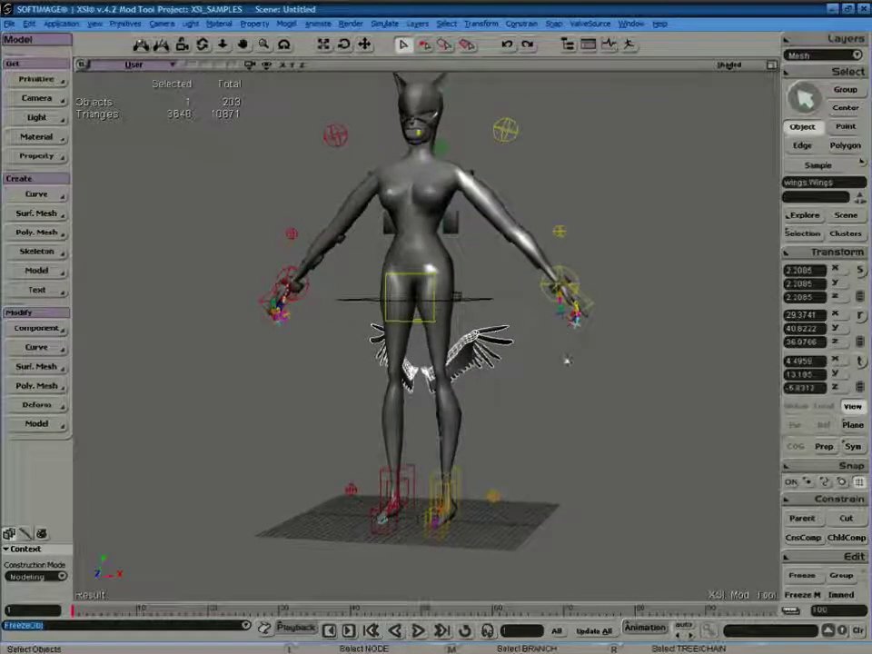
pyautogui.click(845, 518)
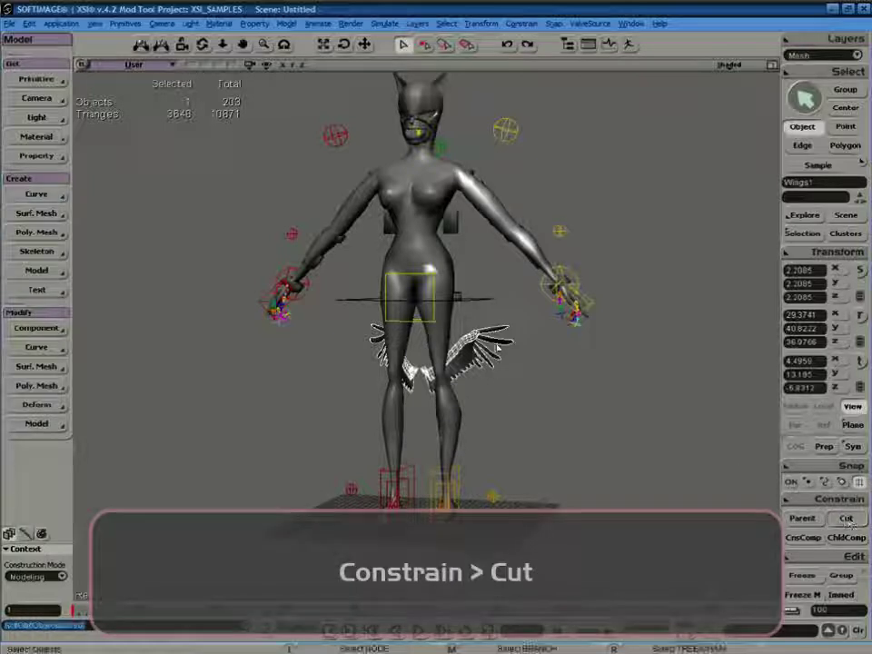
# Step: Check the wings in the scene hierarchy, and move them up to about Y 45.4 and back behind the character's shoulders
pyautogui.press('8')
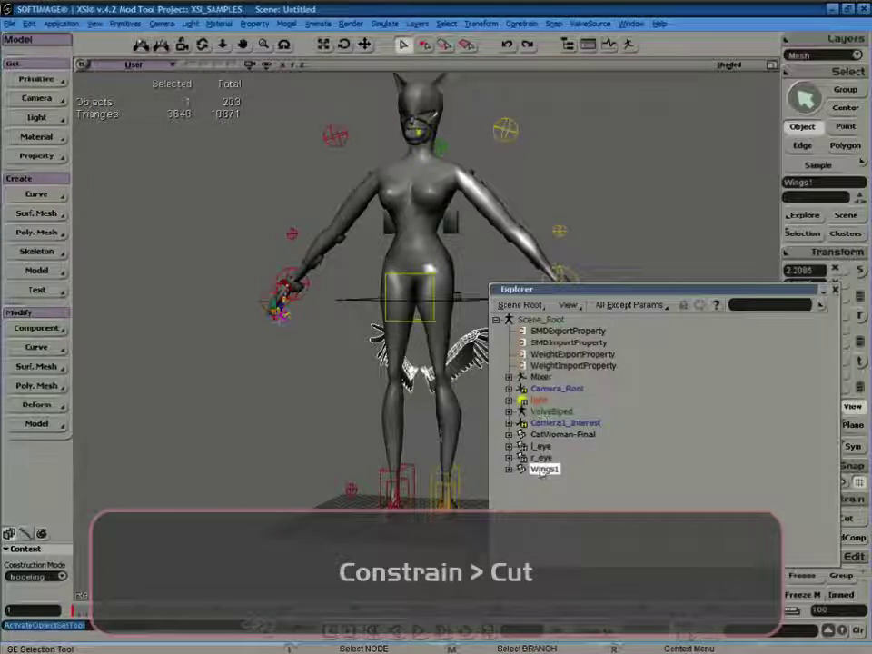
pyautogui.press('8')
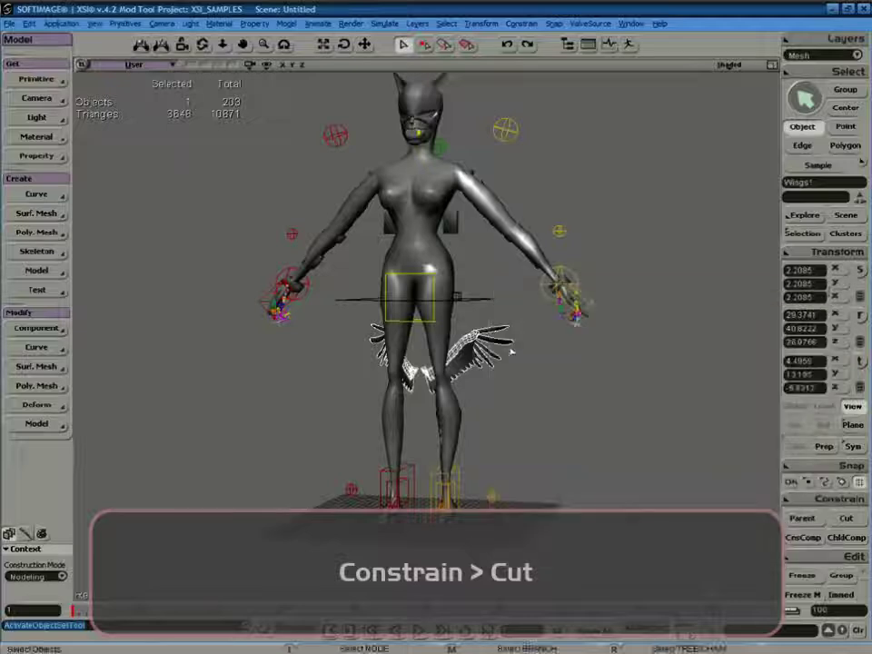
pyautogui.press('v')
pyautogui.moveTo(522, 459); pyautogui.dragTo(523, 277)
pyautogui.moveTo(522, 276); pyautogui.dragTo(373, 258, button='right')
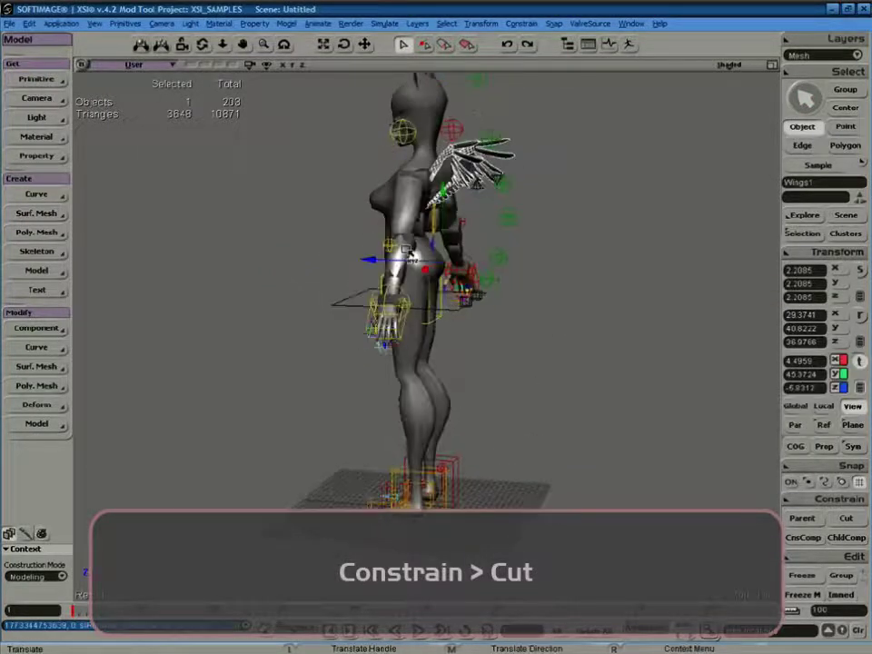
pyautogui.moveTo(372, 258)
pyautogui.mouseDown()
pyautogui.moveTo(402, 258)
pyautogui.moveTo(390, 259)
pyautogui.mouseUp()
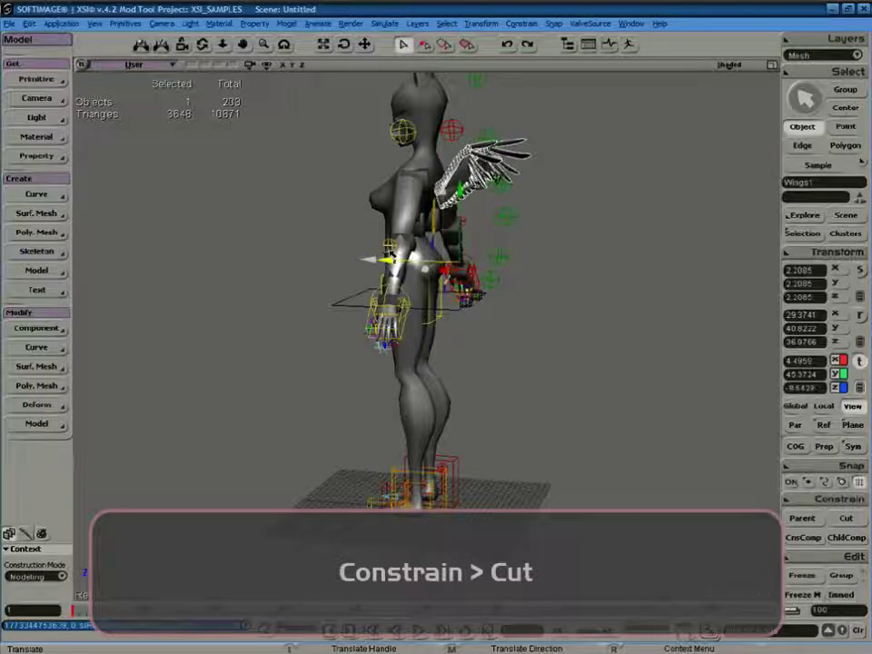
# Step: Set up the Scale tool for the wings in Local mode with the centre of geometry (COG) as reference
pyautogui.press('s')
pyautogui.moveTo(486, 247); pyautogui.dragTo(545, 255, button='right')
pyautogui.press('v')
pyautogui.press('x')
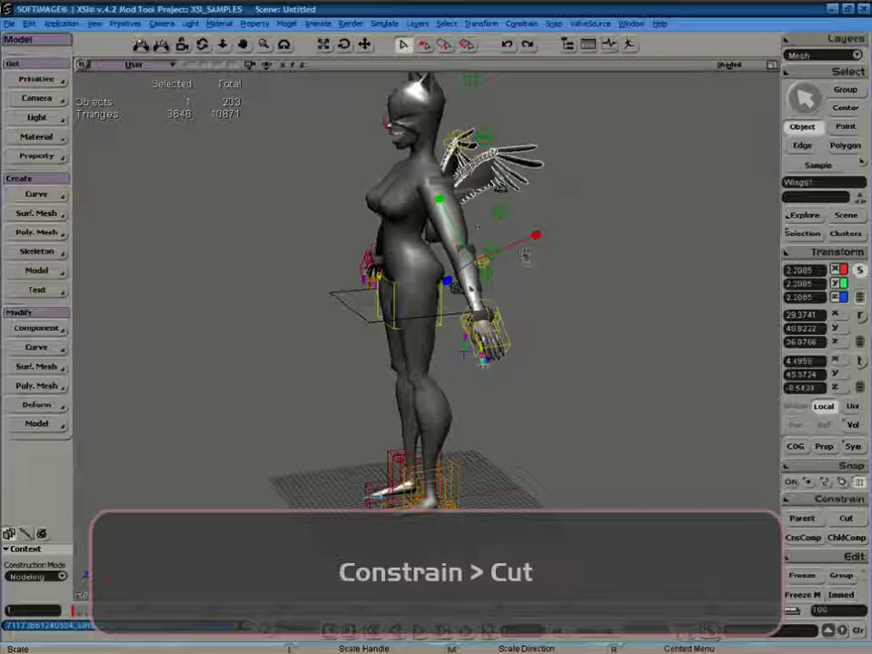
pyautogui.press('s')
pyautogui.moveTo(525, 258); pyautogui.dragTo(516, 176, button='right')
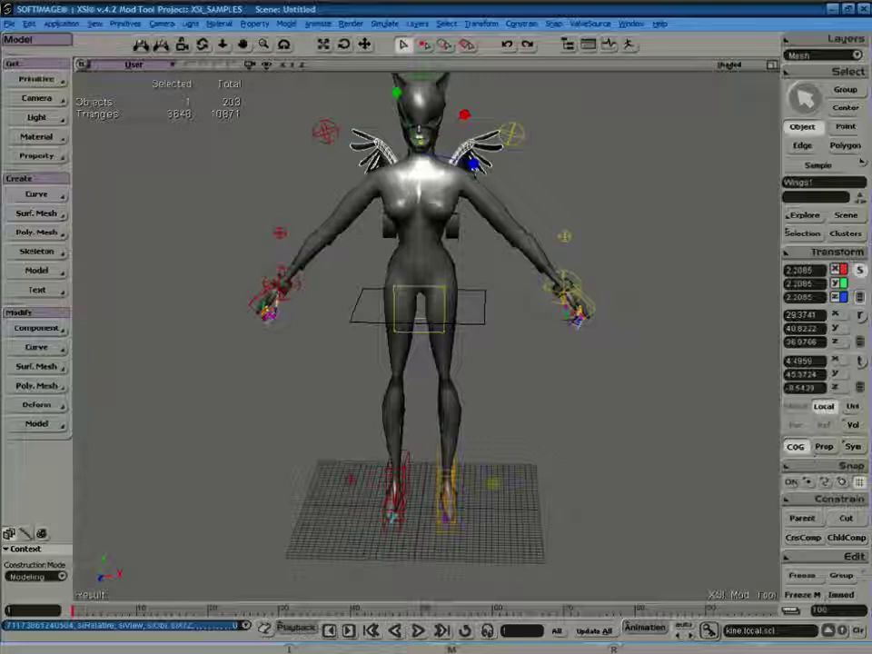
pyautogui.click(824, 407)
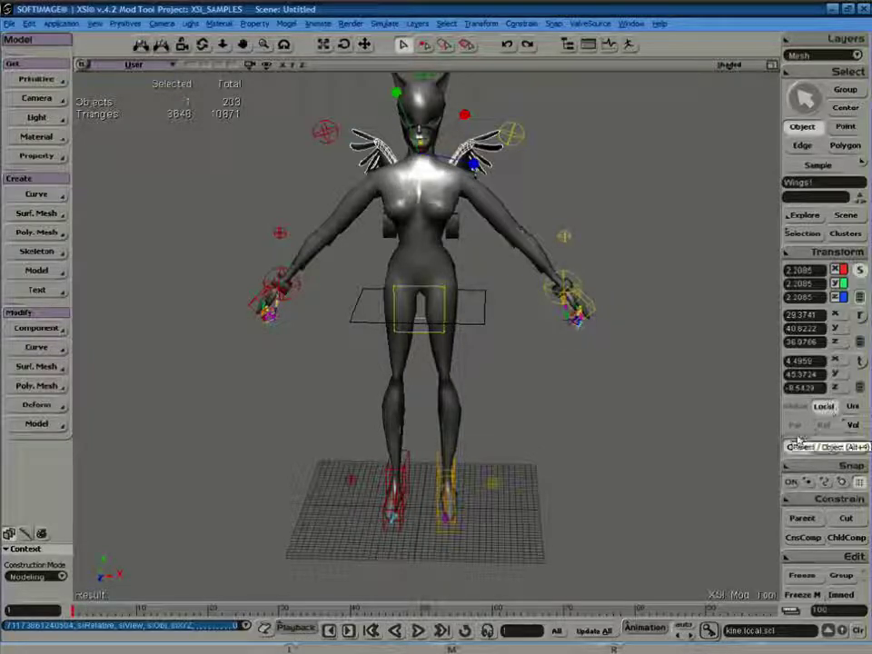
pyautogui.click(796, 446)
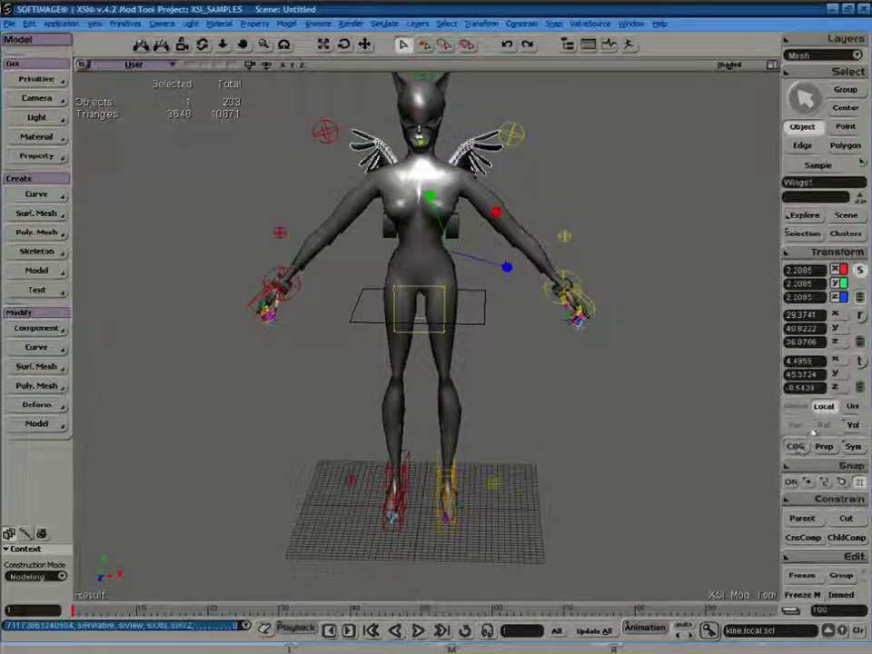
pyautogui.click(799, 444)
# Step: Scale the wings uniformly to about 3.8 on all axes
pyautogui.press('s')
pyautogui.moveTo(507, 177); pyautogui.dragTo(359, 178, button='right')
pyautogui.press('s')
pyautogui.moveTo(486, 173); pyautogui.dragTo(457, 167, button='right')
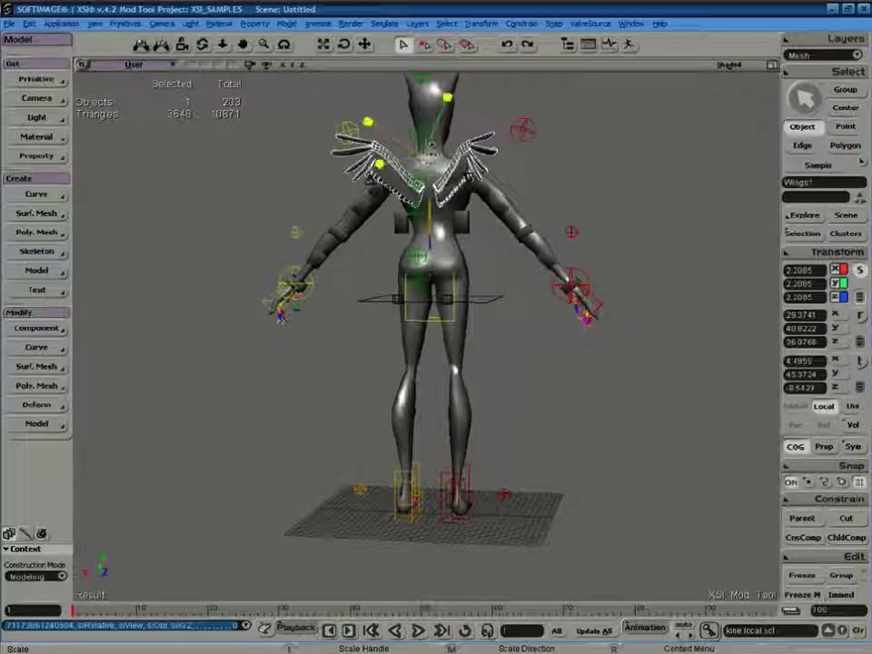
pyautogui.click(423, 159)
pyautogui.moveTo(423, 158); pyautogui.dragTo(514, 51)
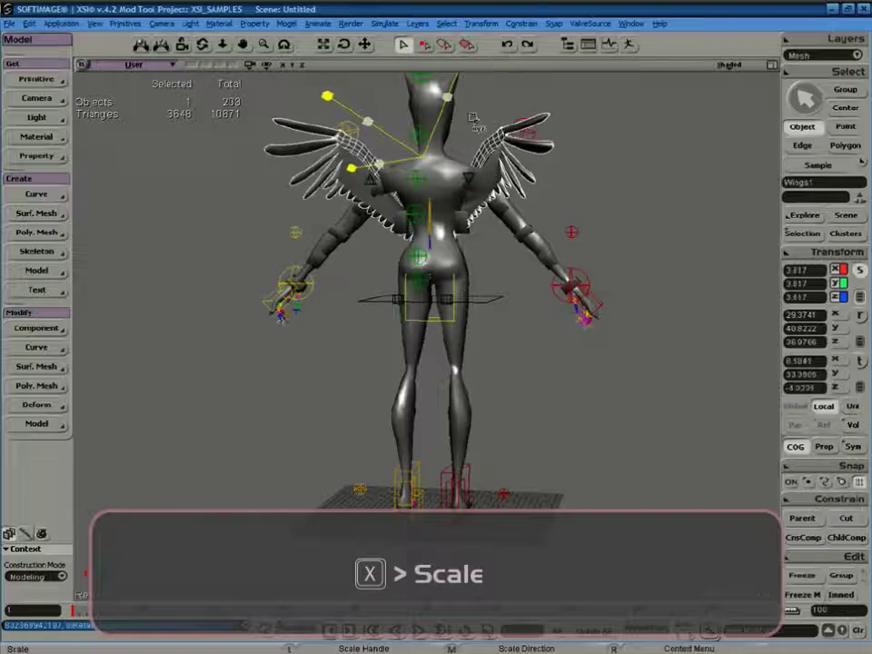
# Step: Move the enlarged wings backward and upward so they sit behind the character's upper back
pyautogui.press('s')
pyautogui.moveTo(636, 211); pyautogui.dragTo(555, 193, button='right')
pyautogui.press('v')
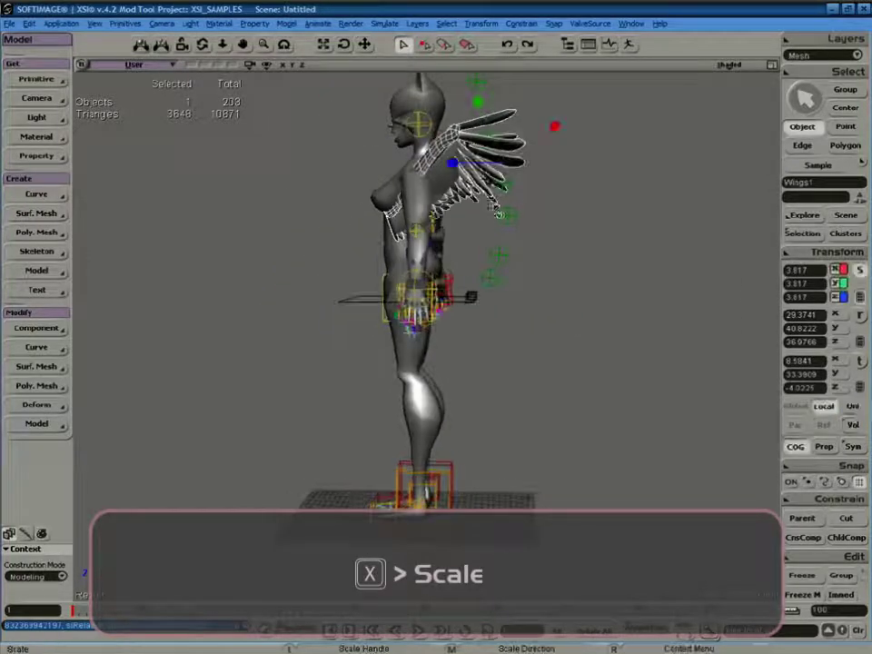
pyautogui.moveTo(462, 164); pyautogui.dragTo(476, 164)
pyautogui.press('s')
pyautogui.moveTo(476, 165); pyautogui.dragTo(464, 187, button='right')
pyautogui.press('v')
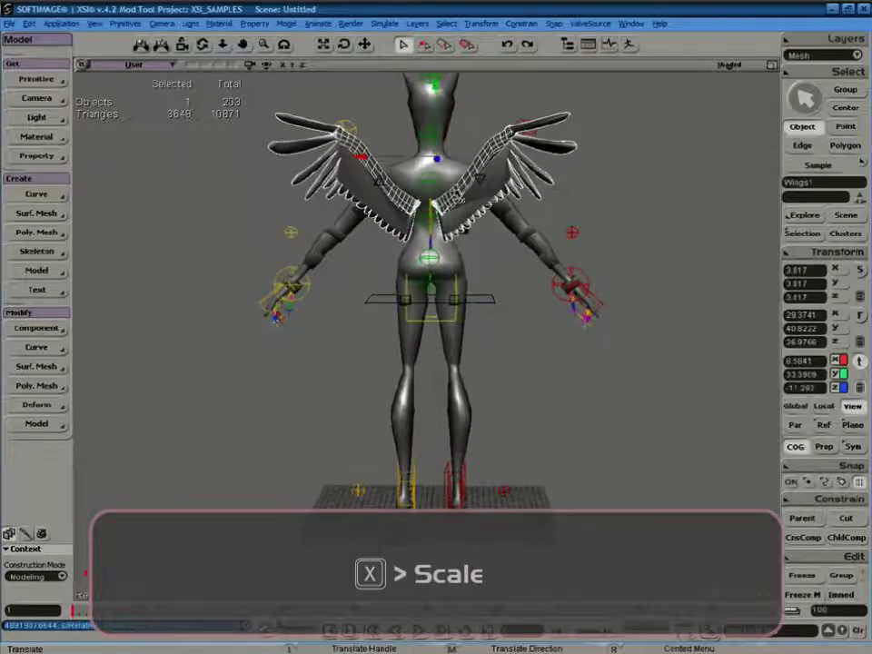
pyautogui.moveTo(437, 163); pyautogui.dragTo(448, 143)
pyautogui.press('s')
pyautogui.moveTo(448, 142); pyautogui.dragTo(547, 228, button='right')
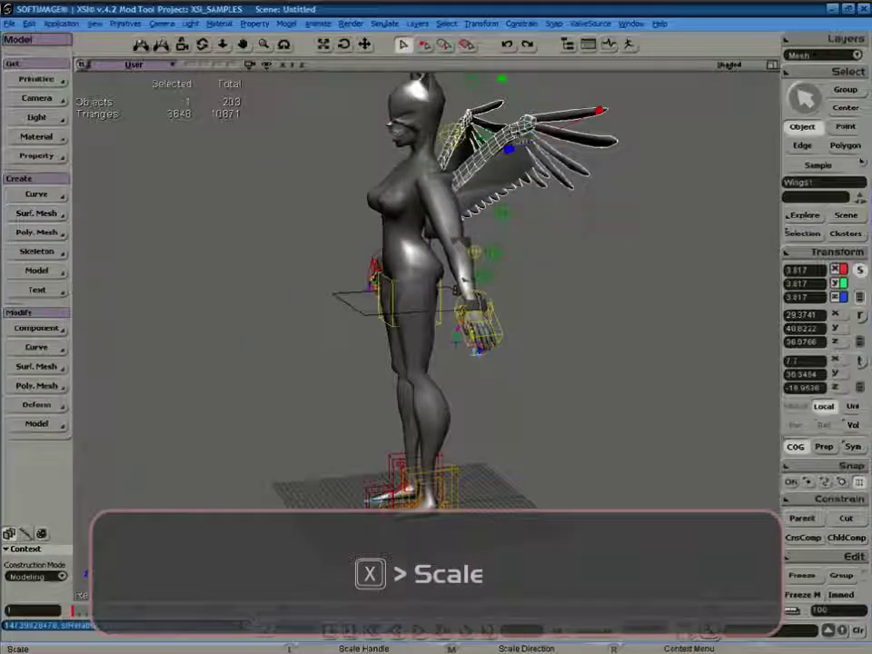
# Step: Scale the wings uniformly to about 5.14 and reposition them against the back at about X 10.2, Y 28.4, Z -14.4
pyautogui.moveTo(527, 124); pyautogui.dragTo(568, 123)
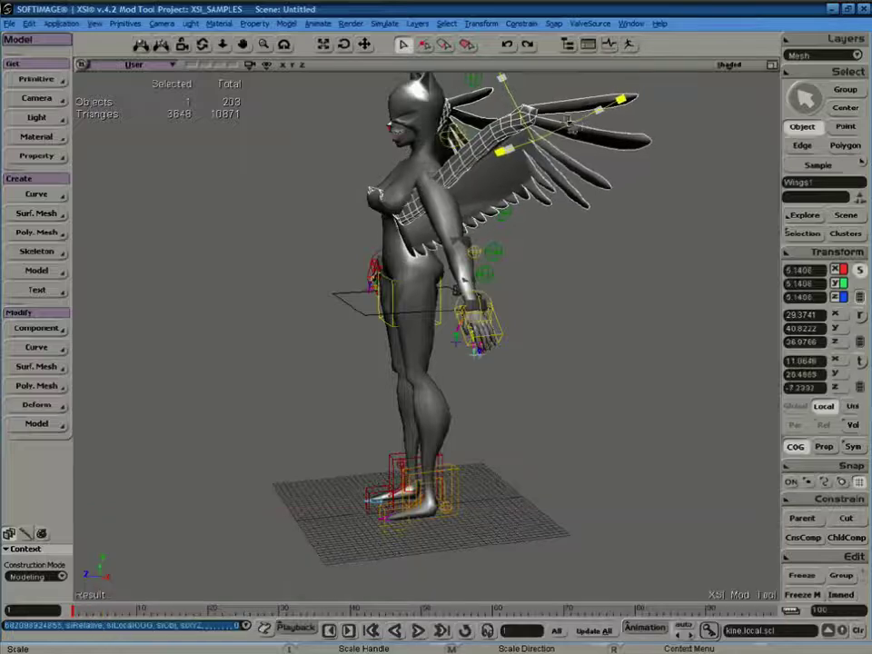
pyautogui.press('v')
pyautogui.moveTo(468, 142); pyautogui.dragTo(509, 141)
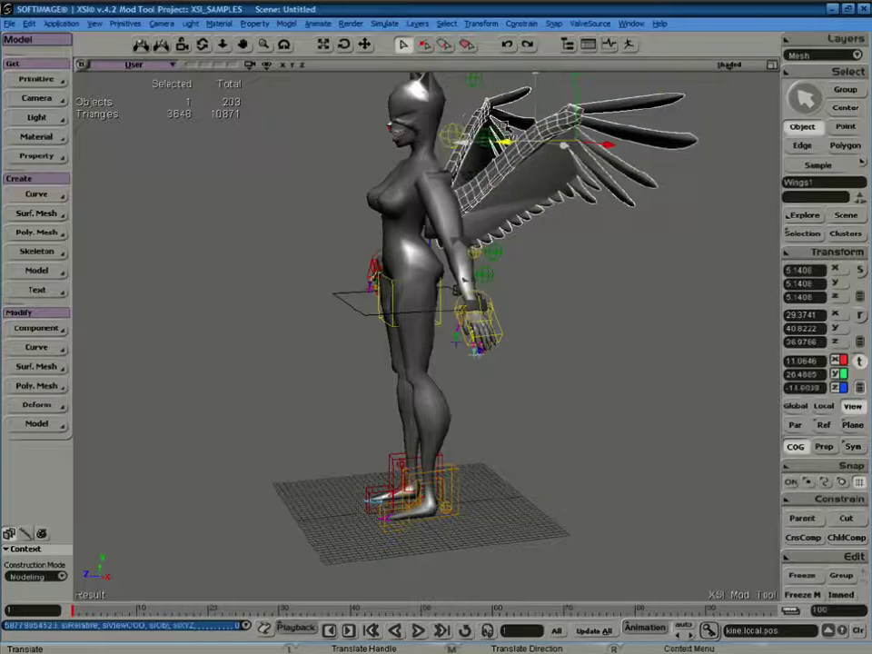
pyautogui.moveTo(509, 144); pyautogui.dragTo(434, 144, button='right')
pyautogui.moveTo(465, 143); pyautogui.dragTo(471, 132)
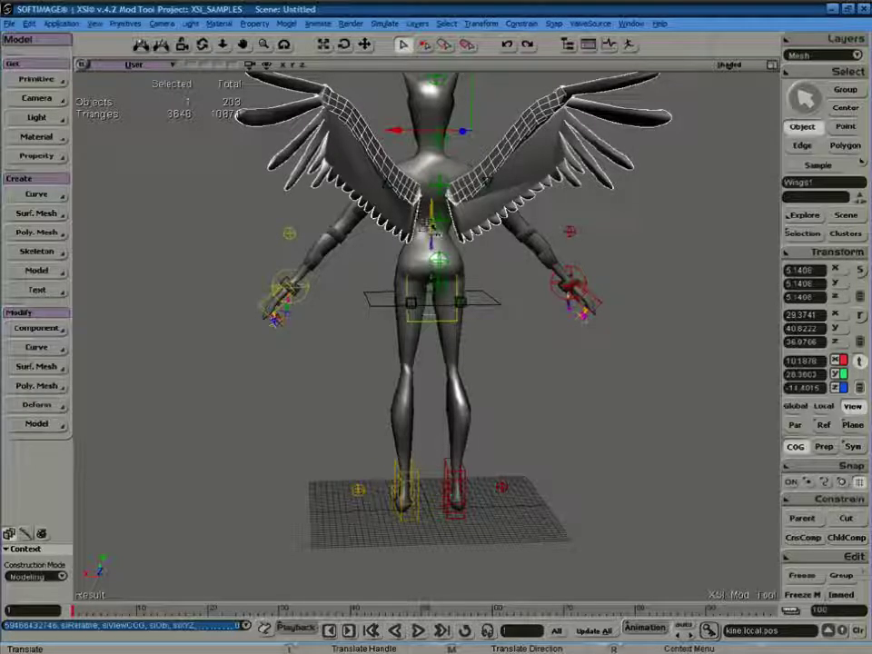
# Step: Move the wings' transform pivot to a point between the two wing roots on the character's back
pyautogui.press('alt')
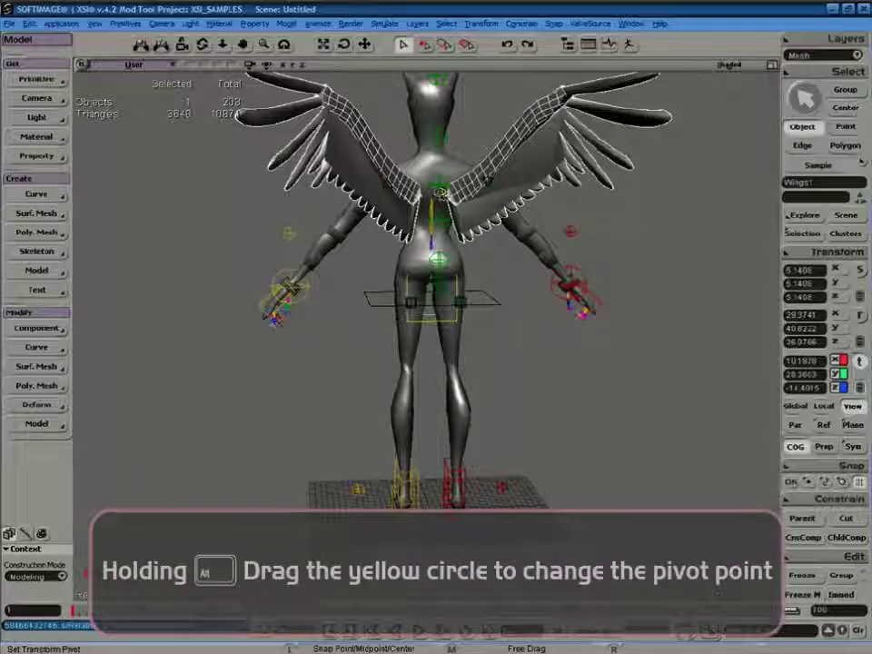
pyautogui.keyDown('alt'); pyautogui.moveTo(439, 193); pyautogui.dragTo(429, 198); pyautogui.keyUp('alt')
pyautogui.press('z')
pyautogui.moveTo(445, 218); pyautogui.dragTo(448, 243, button='right')
pyautogui.press('r')
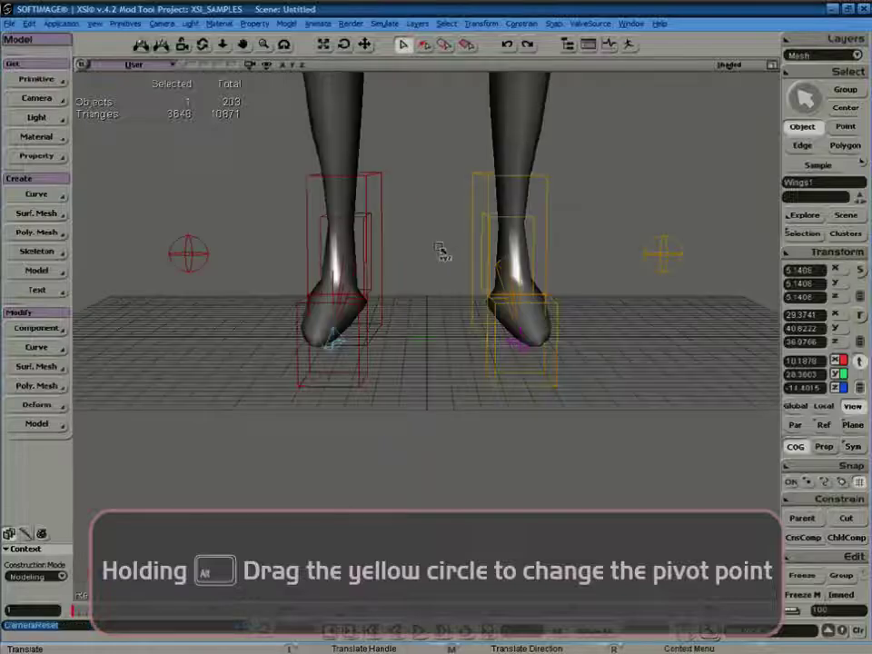
pyautogui.press('a')
pyautogui.press('s')
pyautogui.moveTo(473, 276); pyautogui.dragTo(446, 298, button='right')
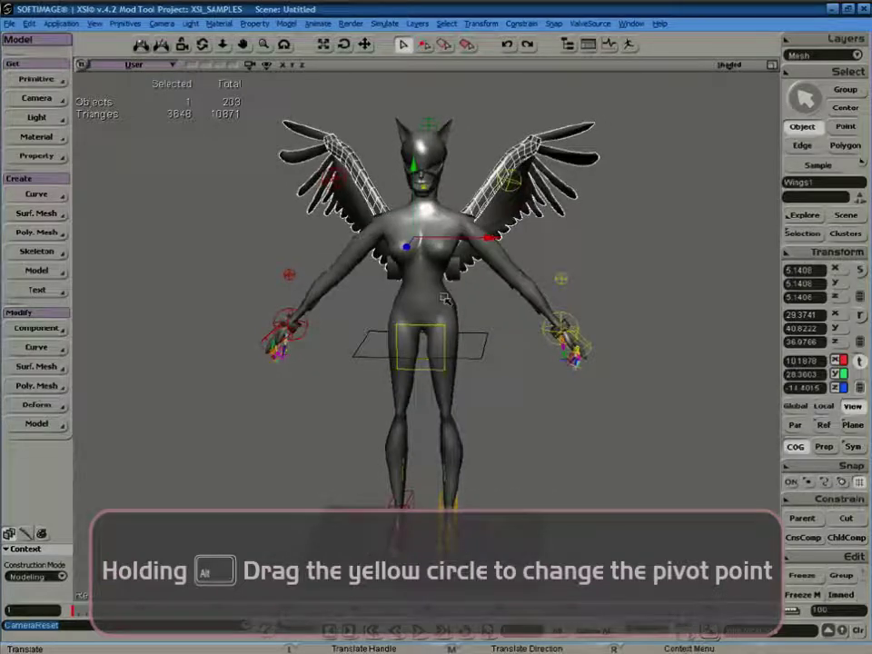
# Step: Freeze all transforms on the wings mesh
pyautogui.click(805, 255)
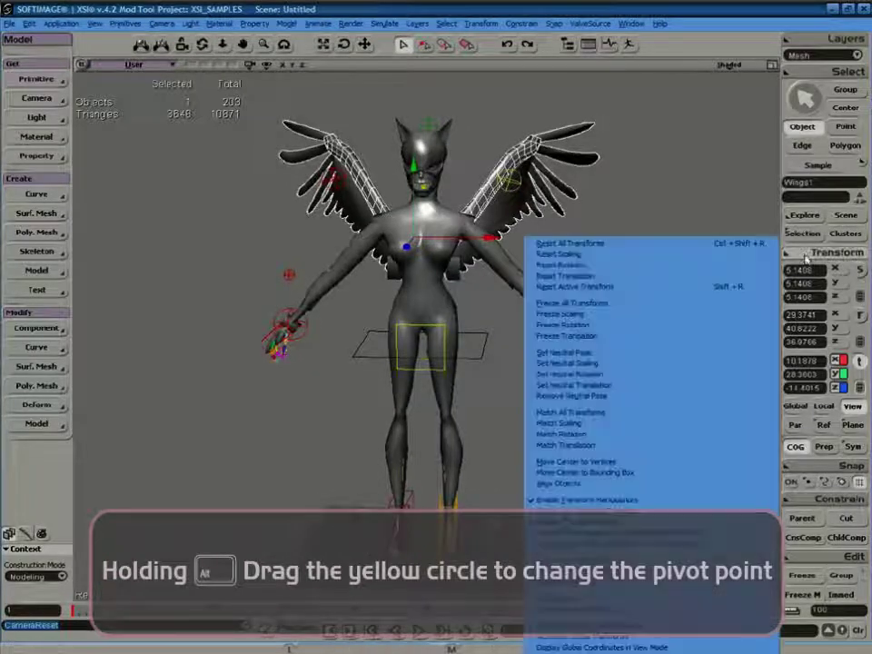
pyautogui.click(664, 304)
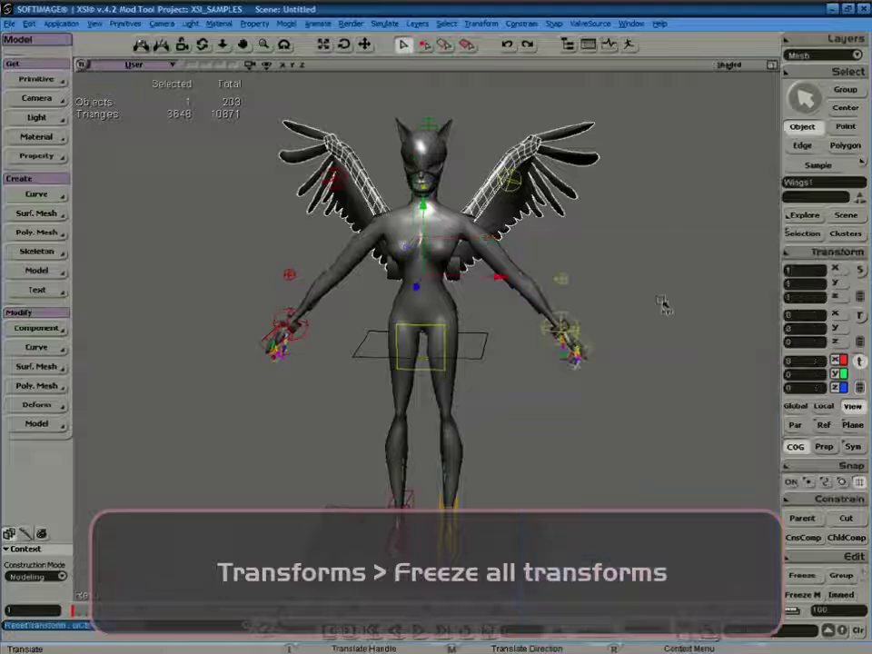
pyautogui.press('s')
pyautogui.moveTo(625, 254)
pyautogui.mouseDown(button='right')
pyautogui.moveTo(480, 294)
pyautogui.moveTo(623, 263)
pyautogui.mouseUp(button='right')
# Step: Add the Catwoman body to the wings selection and merge both meshes into one polygon mesh
pyautogui.press('space')
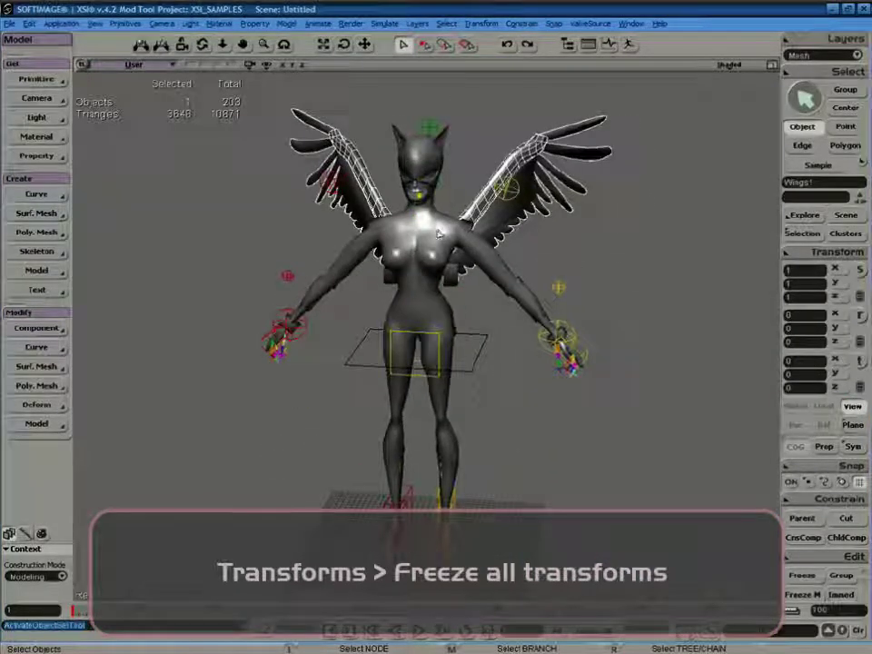
pyautogui.keyDown('ctrl'); pyautogui.click(437, 234); pyautogui.keyUp('ctrl')
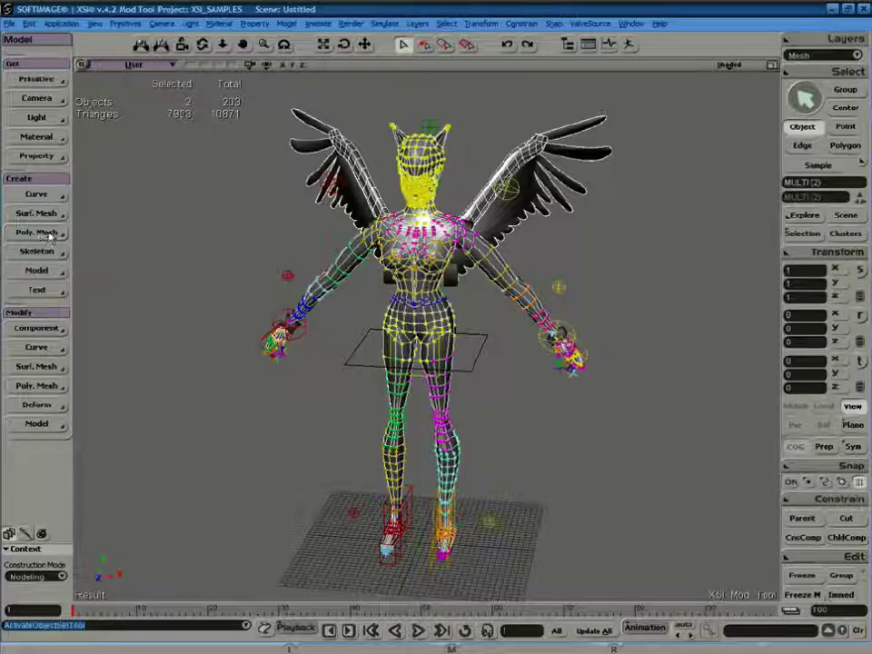
pyautogui.click(43, 231)
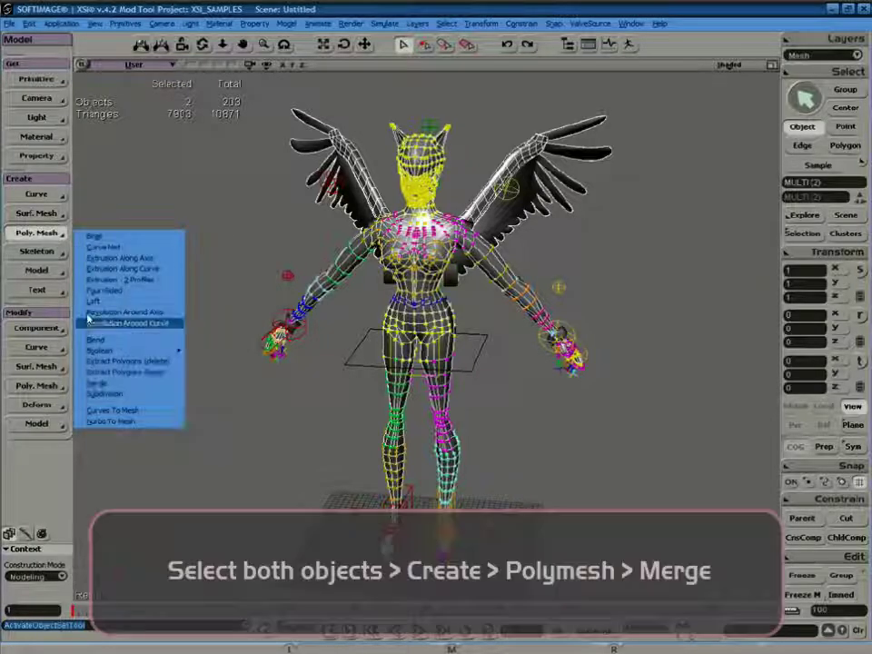
pyautogui.click(128, 383)
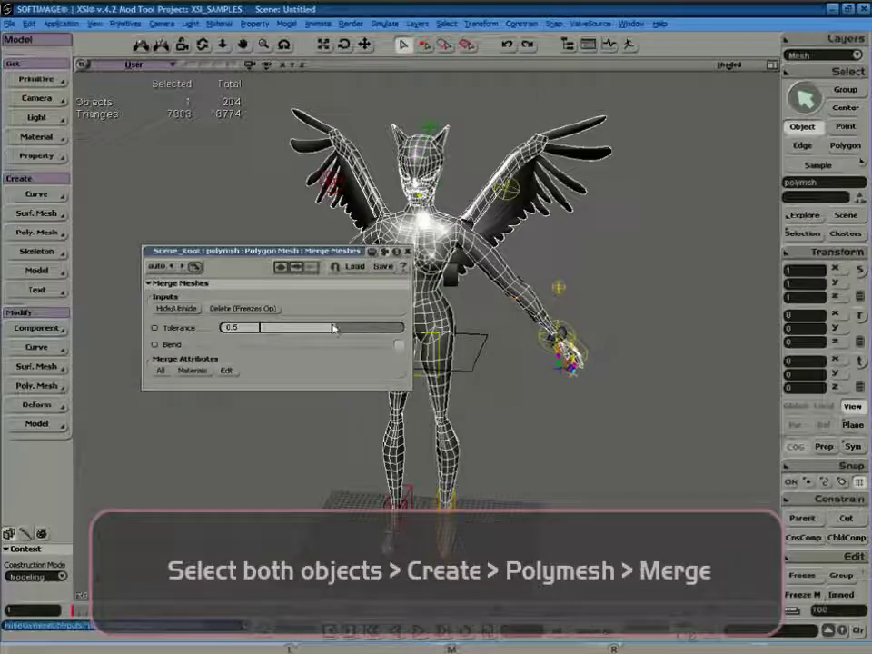
# Step: Set the merge tolerance to 0, merge all attributes, and delete the input meshes to freeze the merge operator
pyautogui.moveTo(335, 327); pyautogui.dragTo(222, 333)
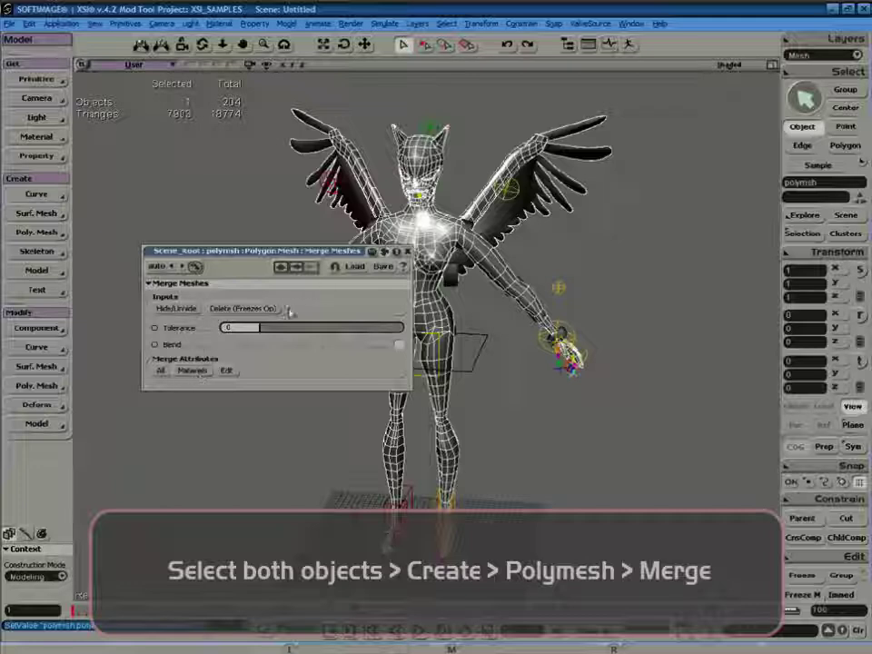
pyautogui.moveTo(296, 328); pyautogui.dragTo(226, 334)
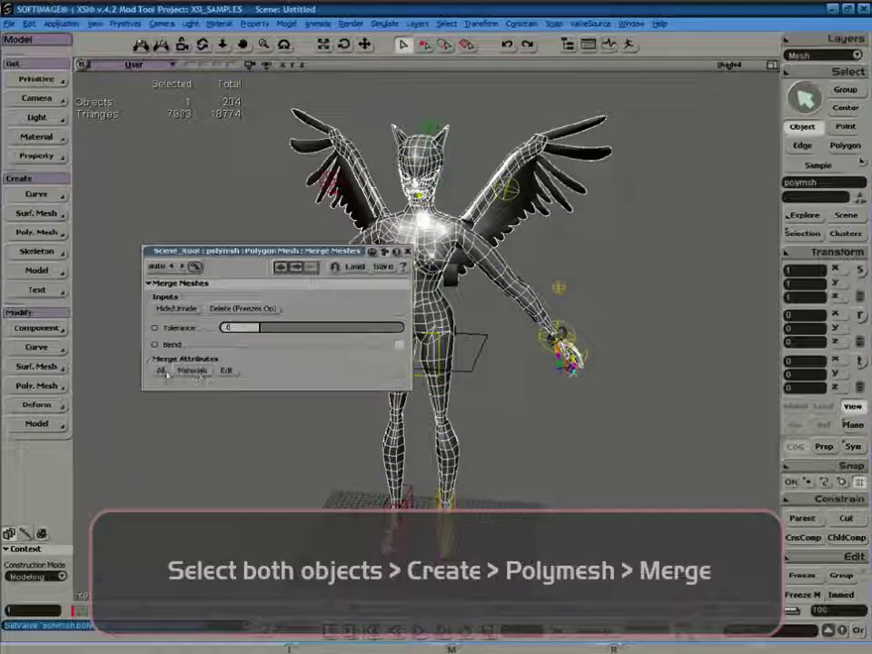
pyautogui.click(167, 372)
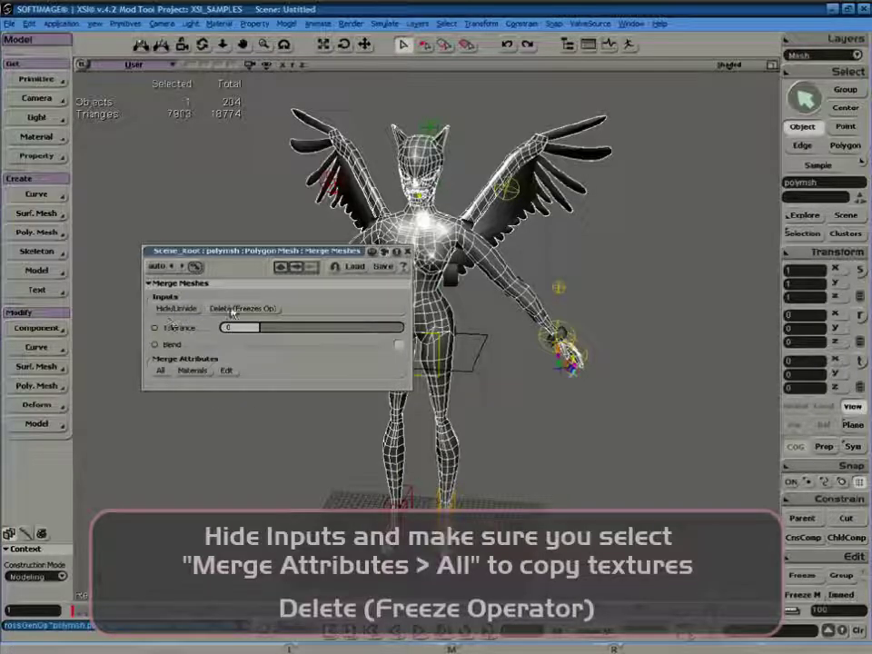
pyautogui.click(233, 310)
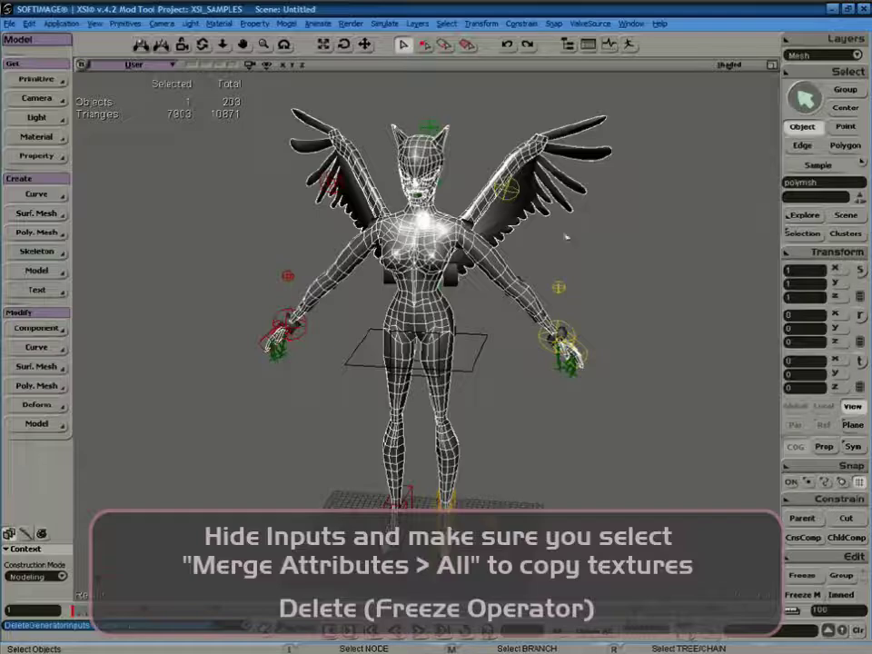
# Step: Import the weight map C:\weightmap.xsiwm onto the merged mesh with Import Fullnames enabled, and inspect the envelope from the side
pyautogui.press('s')
pyautogui.moveTo(574, 243)
pyautogui.mouseDown(button='right')
pyautogui.moveTo(482, 238)
pyautogui.moveTo(573, 233)
pyautogui.moveTo(645, 247)
pyautogui.moveTo(687, 230)
pyautogui.moveTo(609, 211)
pyautogui.moveTo(514, 246)
pyautogui.moveTo(598, 247)
pyautogui.mouseUp(button='right')
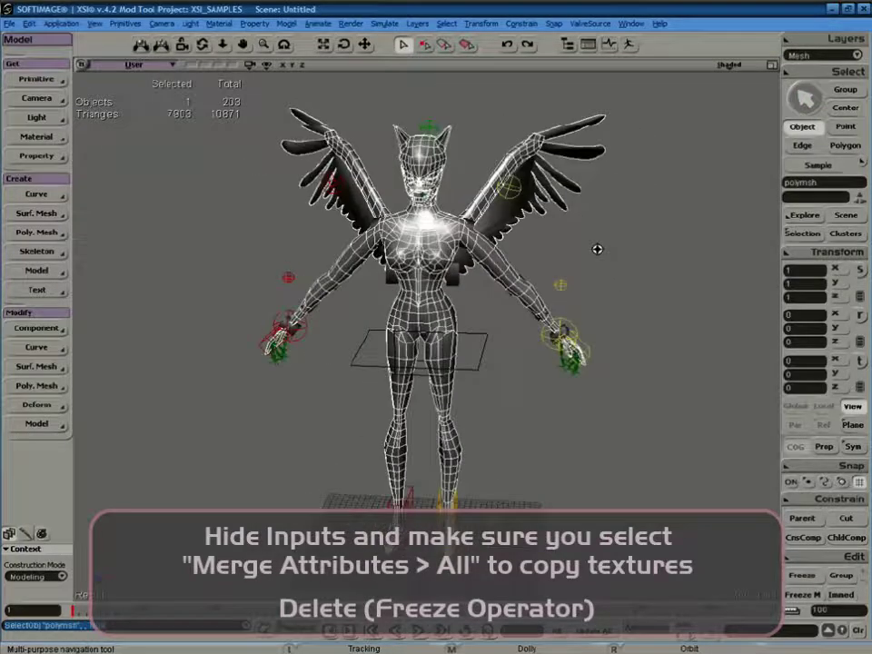
pyautogui.click(591, 23)
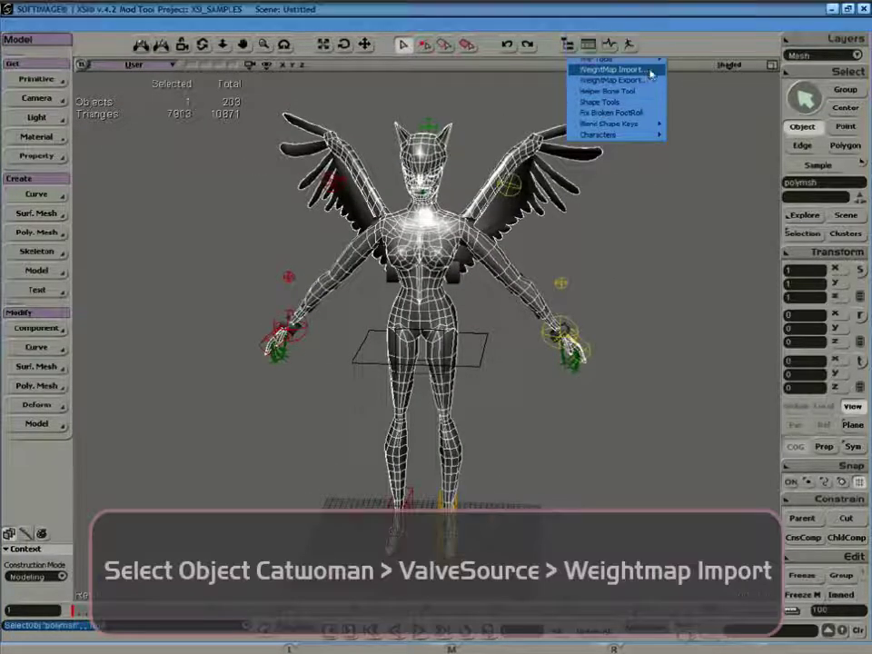
pyautogui.click(651, 71)
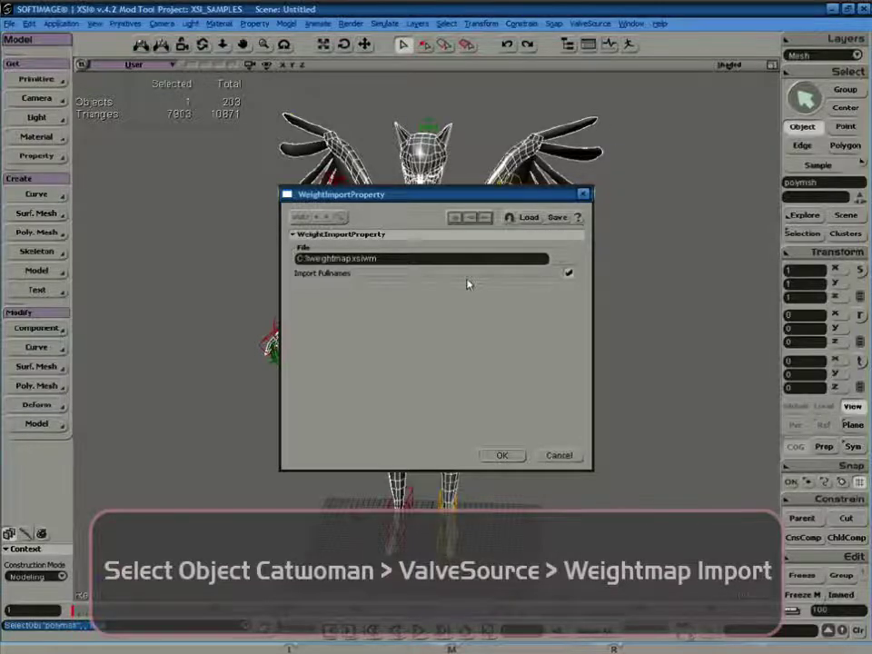
pyautogui.press('Return')
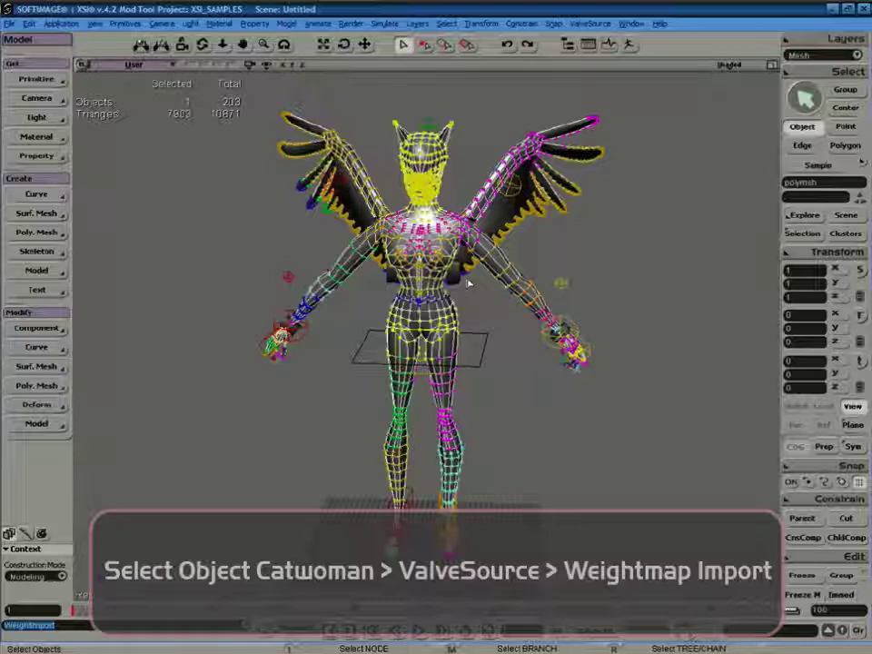
pyautogui.press('s')
pyautogui.moveTo(503, 133); pyautogui.dragTo(538, 189, button='right')
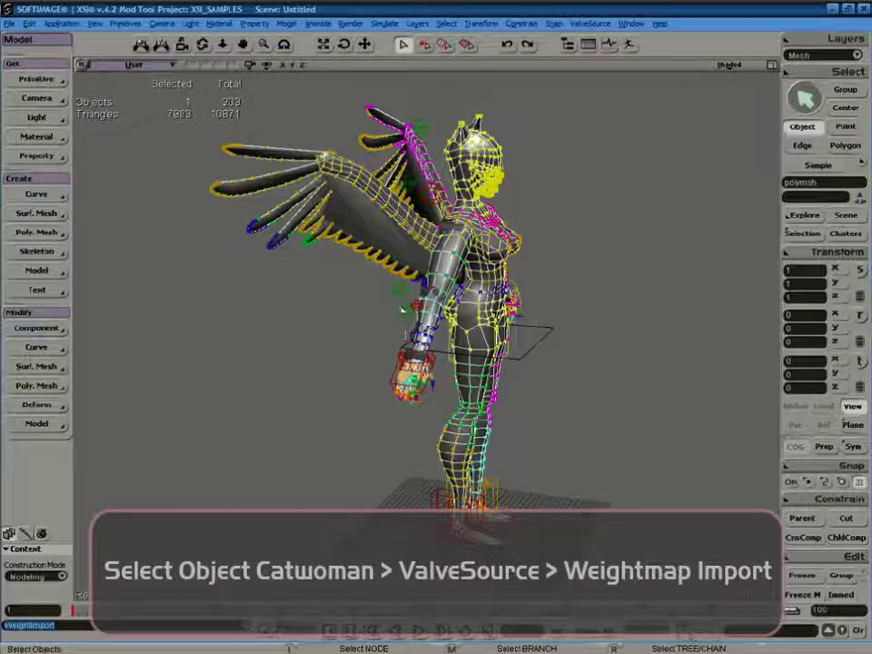
pyautogui.press('s')
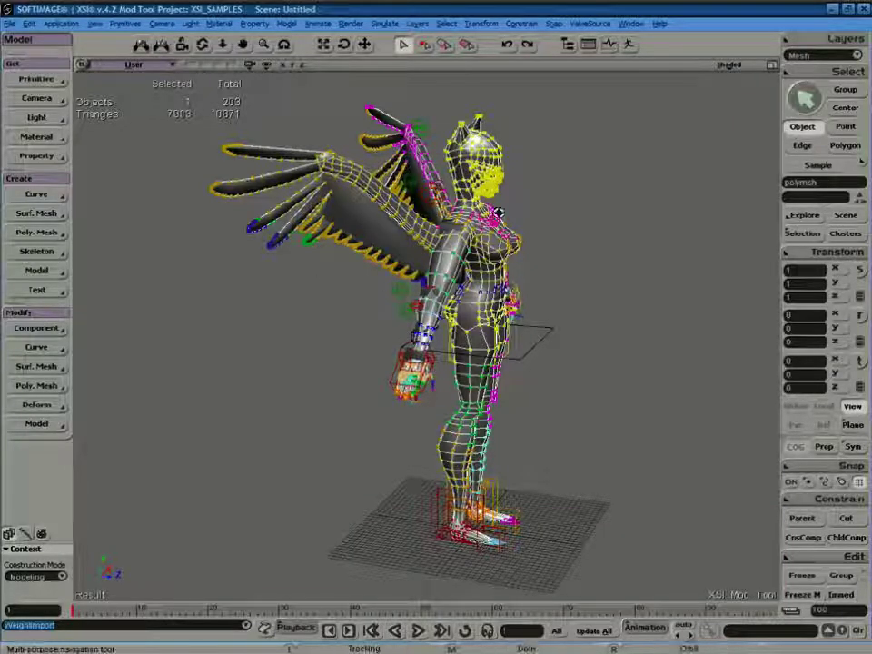
# Step: Try to export the merged mesh as a Model (.SMD) file to C:\catwoman.smd with chain optimization and both bone-removal options enabled
pyautogui.moveTo(498, 212)
pyautogui.mouseDown(button='right')
pyautogui.moveTo(489, 173)
pyautogui.moveTo(476, 175)
pyautogui.moveTo(536, 214)
pyautogui.moveTo(521, 226)
pyautogui.moveTo(585, 223)
pyautogui.moveTo(608, 230)
pyautogui.moveTo(609, 242)
pyautogui.mouseUp(button='right')
pyautogui.press('space')
pyautogui.click(609, 243)
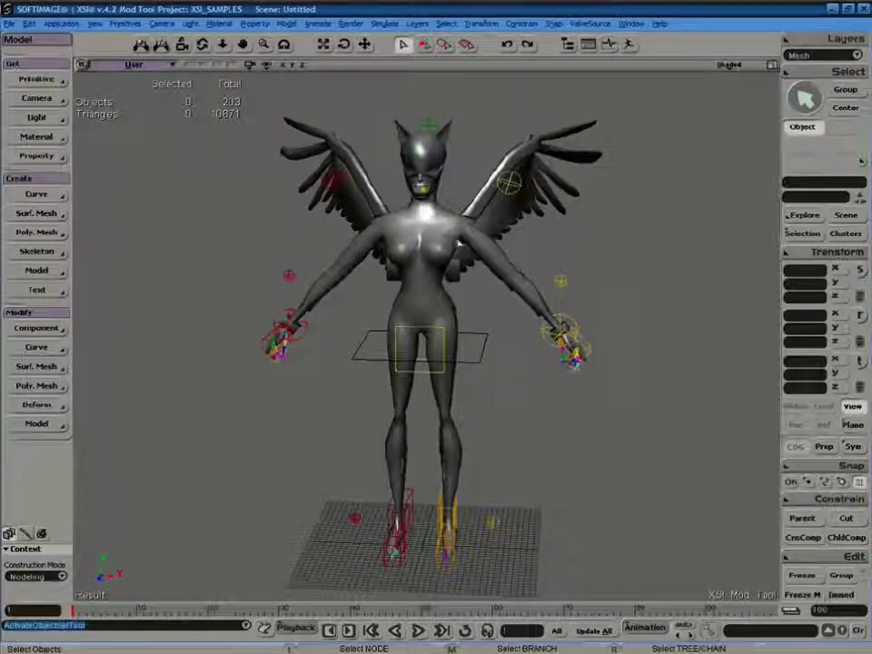
pyautogui.click(420, 246)
pyautogui.click(591, 24)
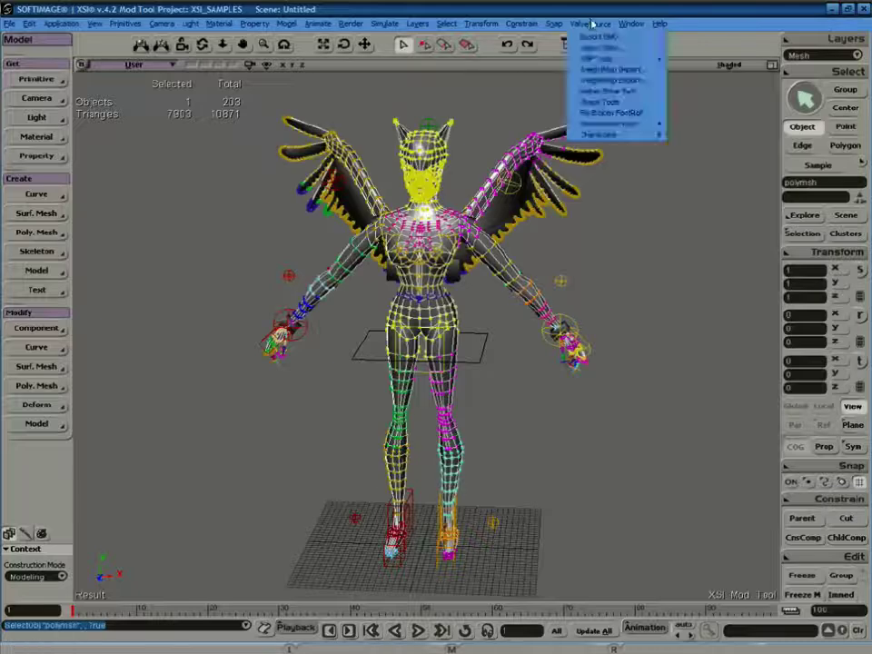
pyautogui.click(602, 37)
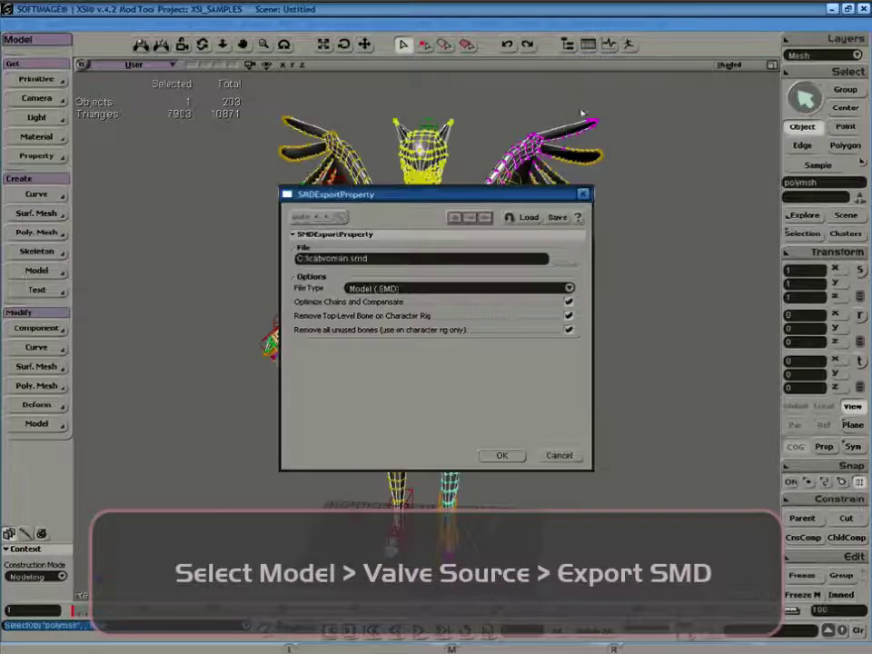
pyautogui.click(505, 457)
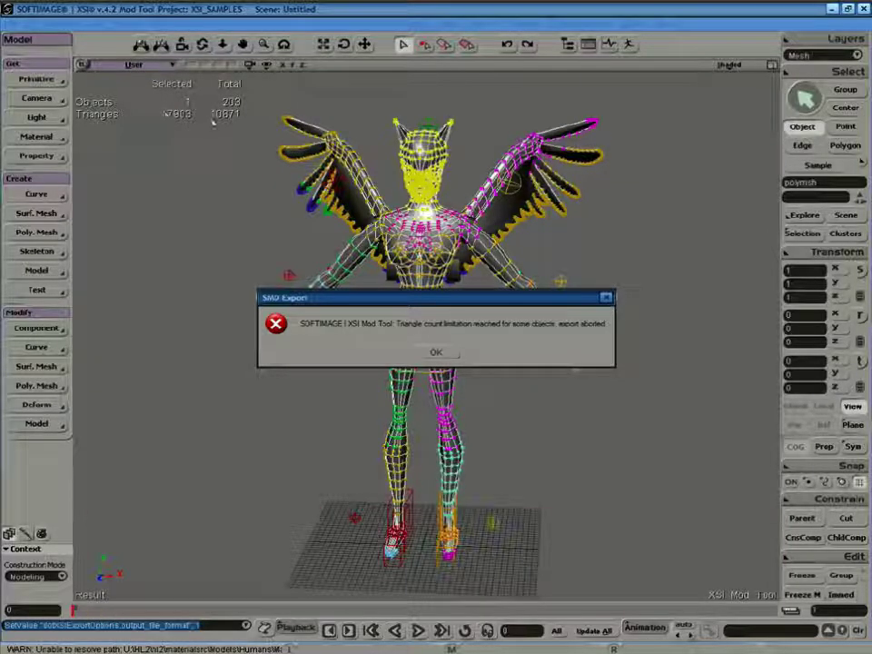
pyautogui.click(440, 353)
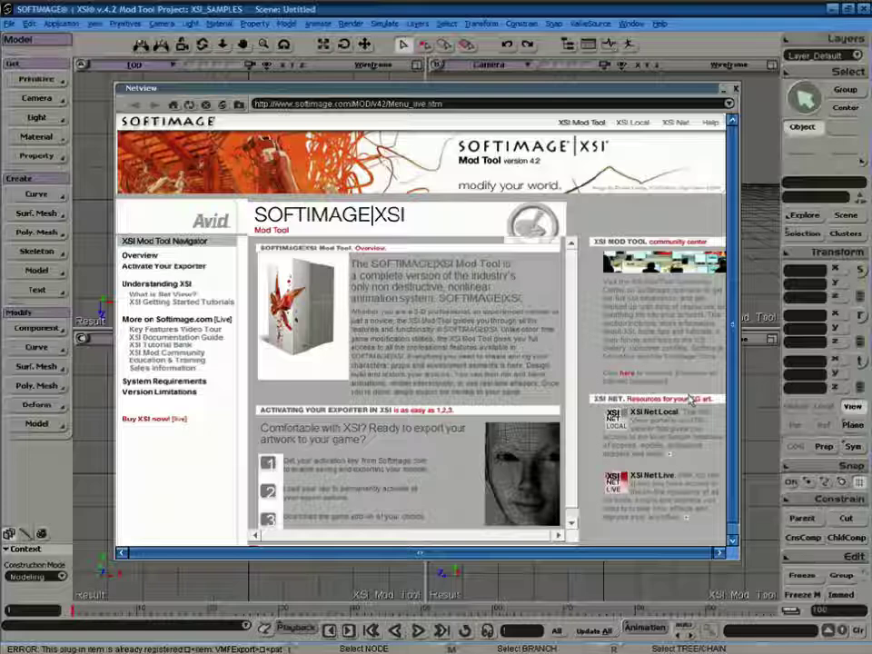
# Step: Close the Netview window and merge the Catwoman body and wings into one polygon mesh, with tolerance 0 and all attributes merged
pyautogui.click(737, 89)
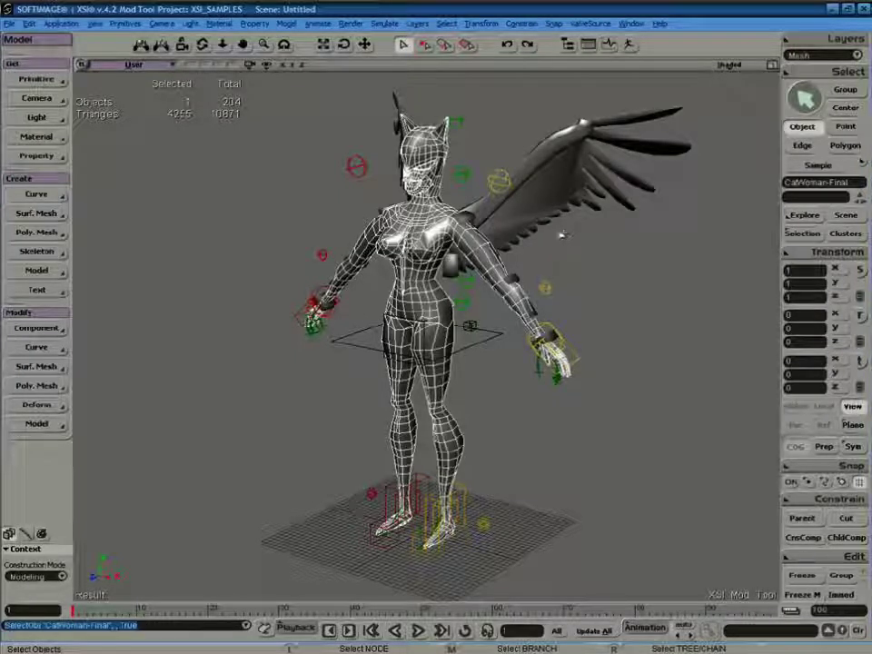
pyautogui.keyDown('shift'); pyautogui.click(549, 196); pyautogui.keyUp('shift')
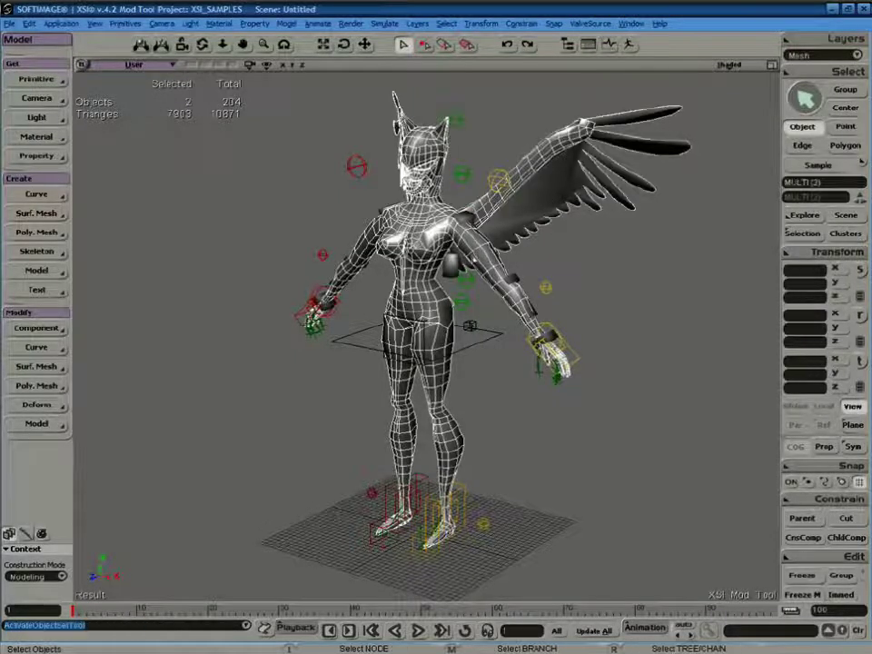
pyautogui.moveTo(549, 196); pyautogui.dragTo(481, 257, button='middle')
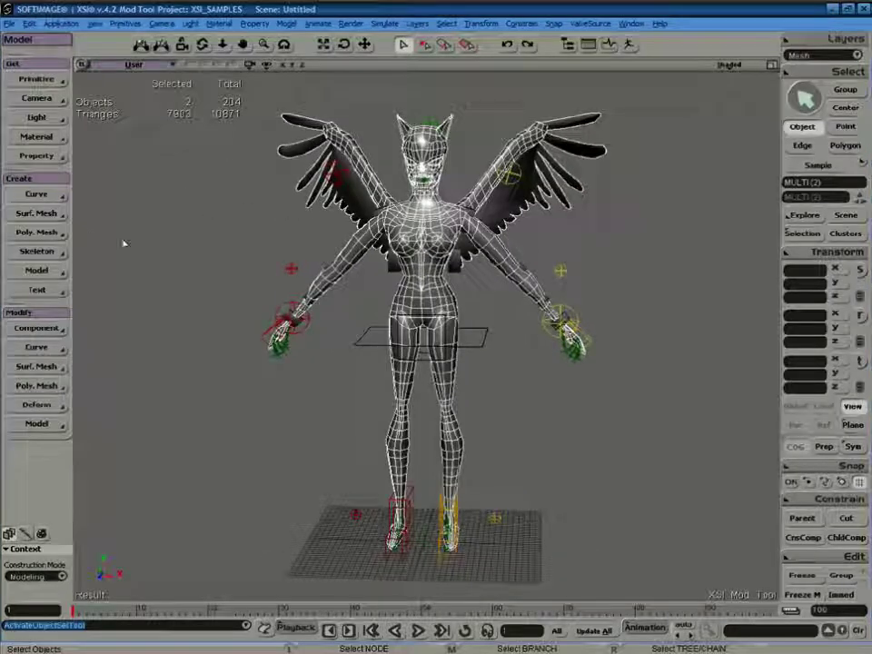
pyautogui.click(36, 233)
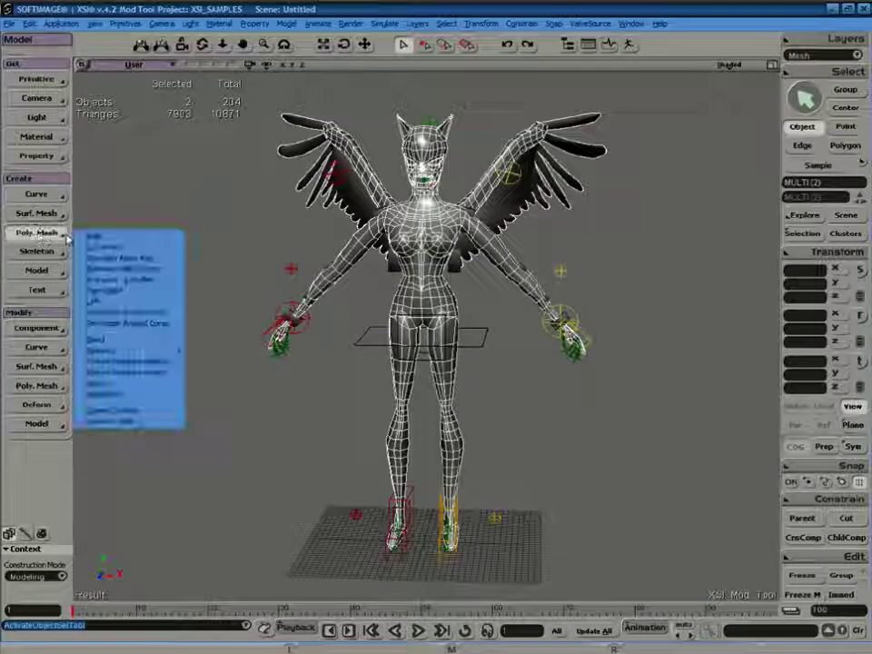
pyautogui.click(118, 385)
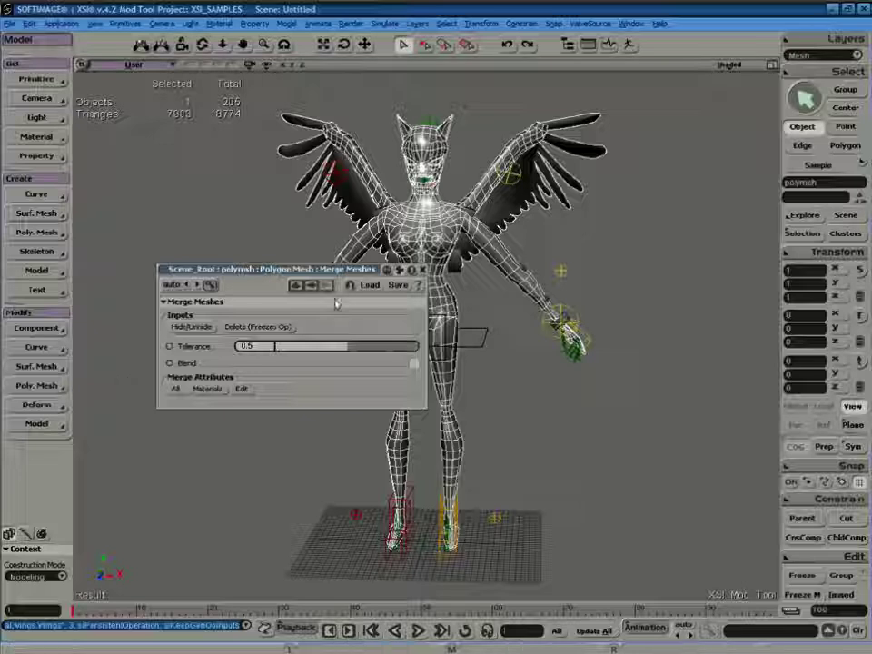
pyautogui.moveTo(301, 348); pyautogui.dragTo(207, 402)
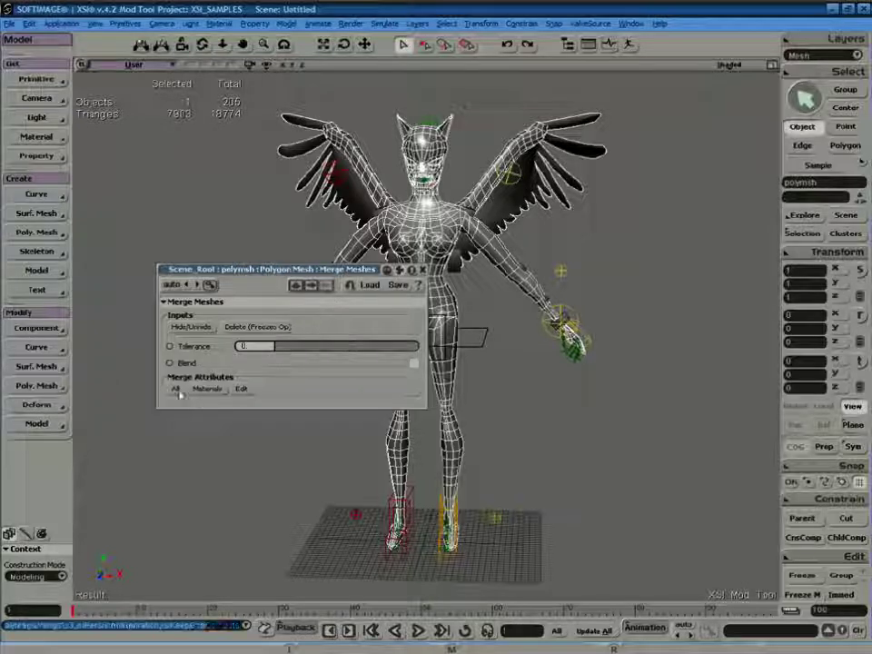
pyautogui.click(421, 270)
# Step: Open the Merge Meshes operator of polymsh from the scene explorer and delete its input meshes to freeze the operator
pyautogui.click(449, 314)
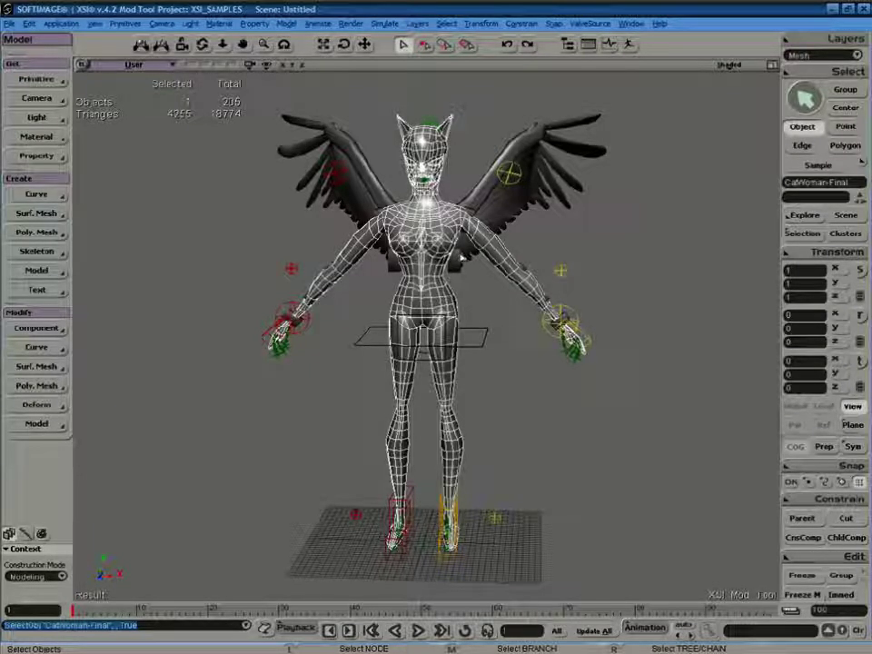
pyautogui.press('8')
pyautogui.click(489, 474)
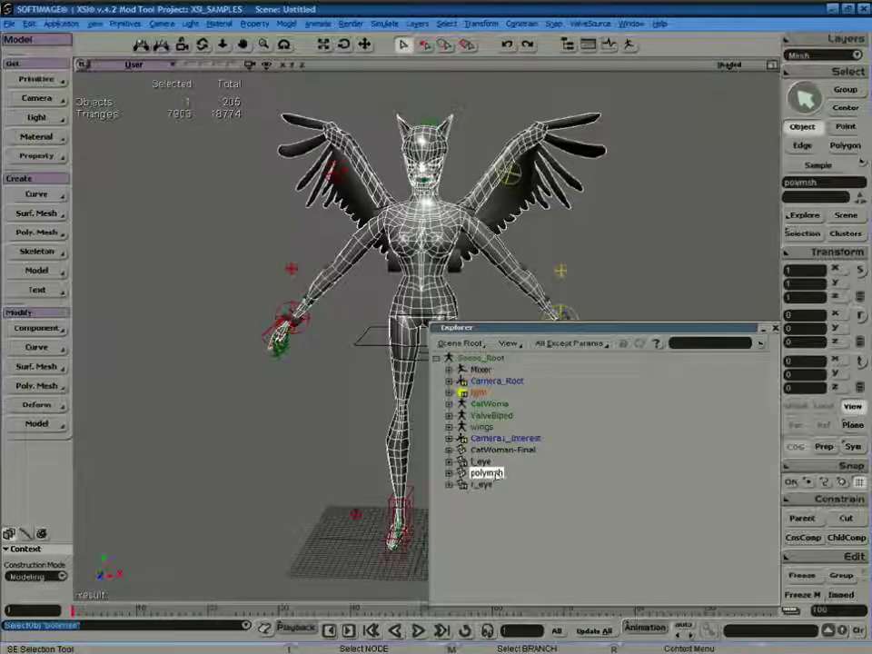
pyautogui.click(497, 453)
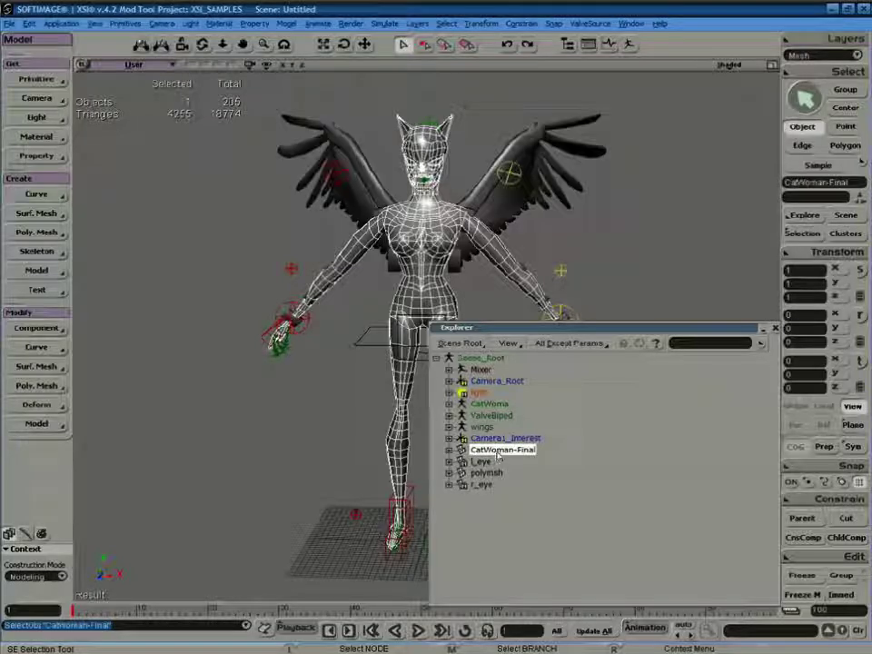
pyautogui.click(491, 474)
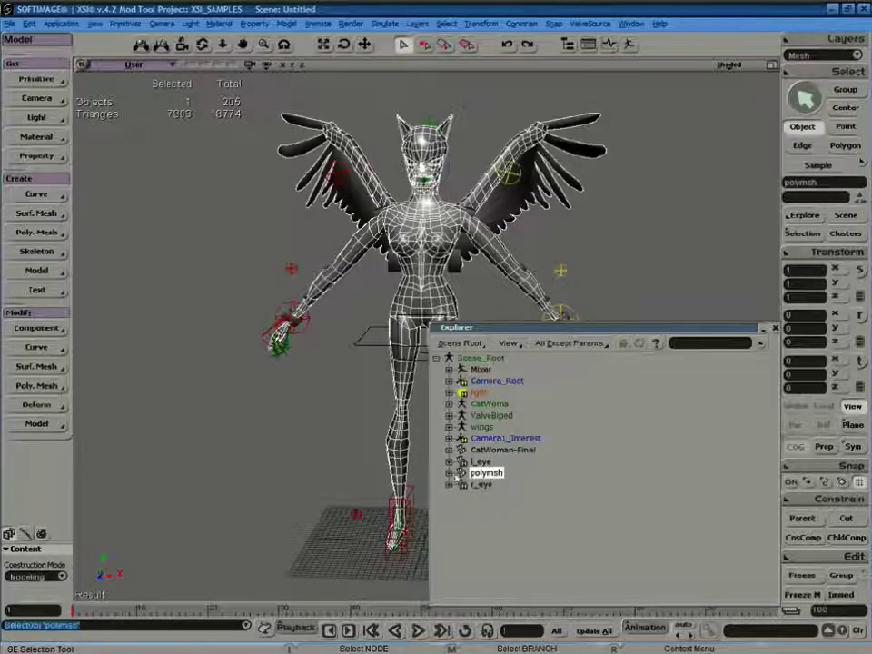
pyautogui.click(448, 473)
pyautogui.click(463, 484)
pyautogui.click(488, 496)
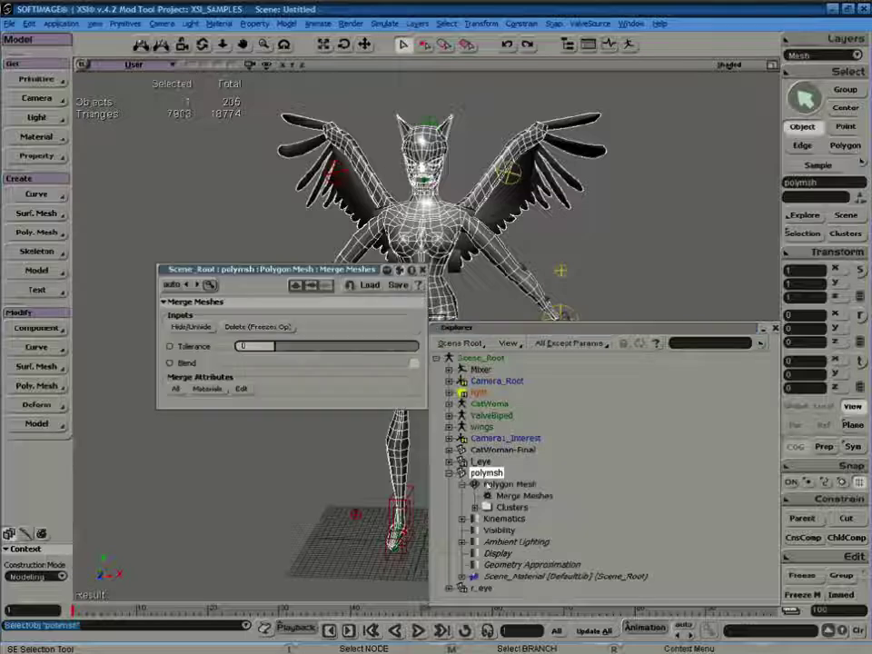
pyautogui.click(246, 326)
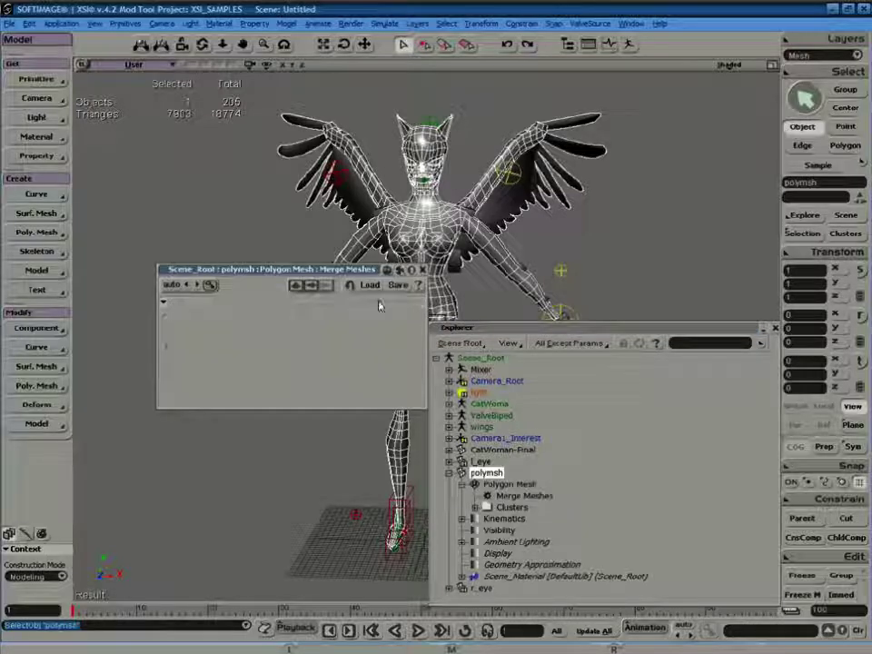
pyautogui.click(774, 328)
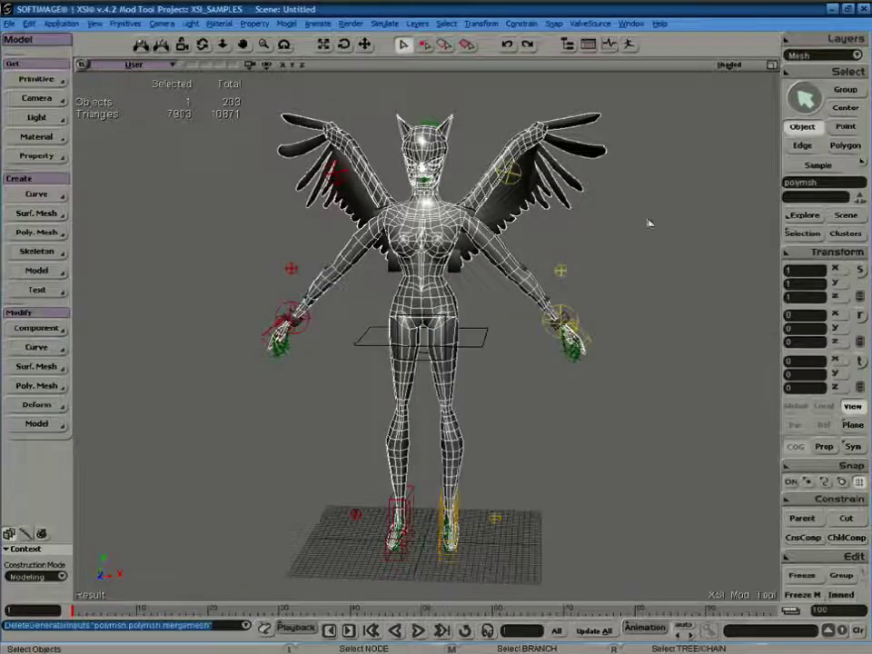
# Step: Inspect the deselected merged model in Textured display mode and return the viewport to Shaded
pyautogui.click(729, 65)
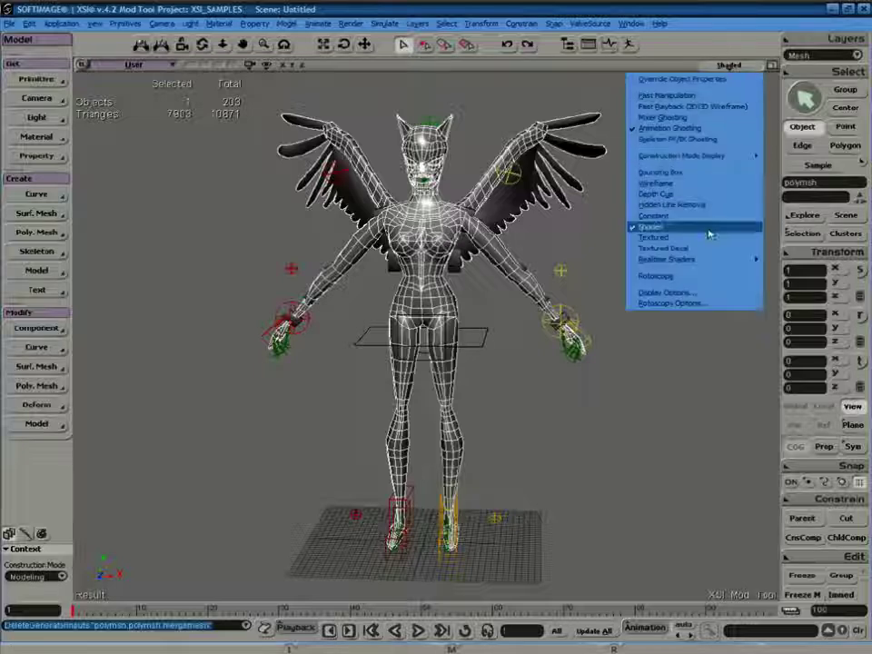
pyautogui.click(714, 237)
pyautogui.press('s')
pyautogui.moveTo(714, 239); pyautogui.dragTo(695, 234, button='right')
pyautogui.hotkey('ctrl', 'shift', 'a')
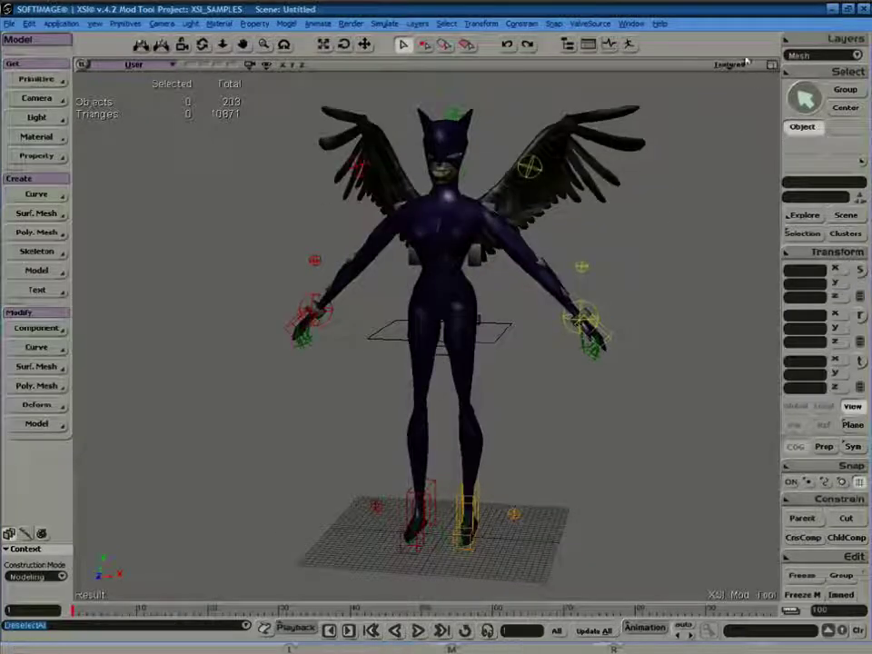
pyautogui.click(730, 64)
pyautogui.click(691, 226)
# Step: Import the weight map C:\weightmap.xsiwm onto the merged mesh with Import Fullnames enabled
pyautogui.click(604, 141)
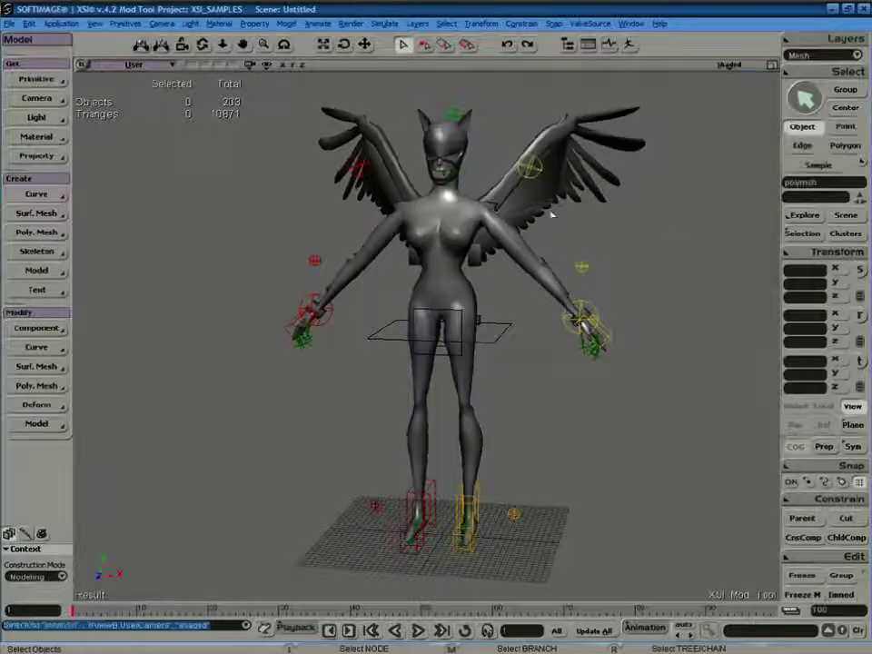
pyautogui.click(606, 27)
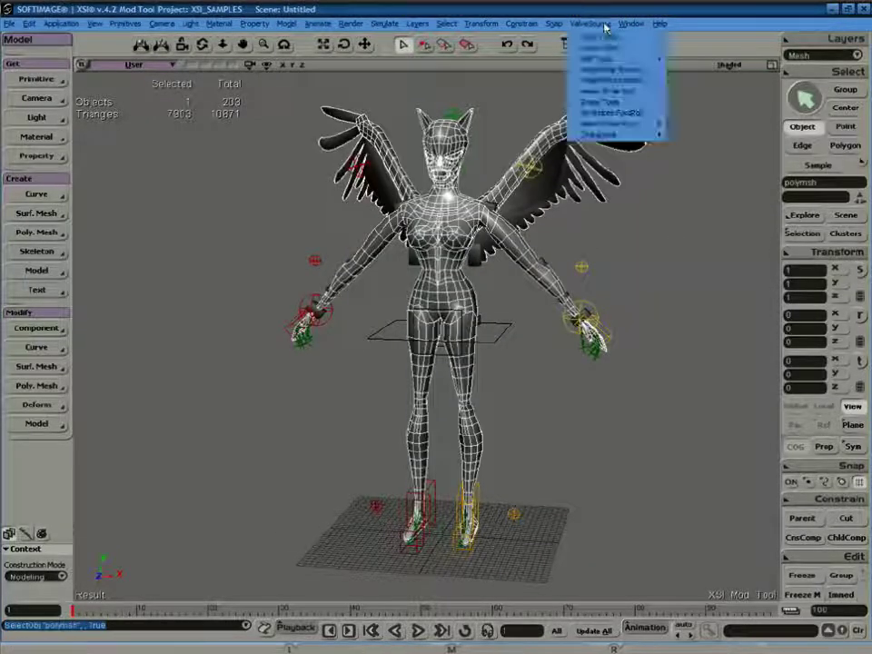
pyautogui.click(625, 71)
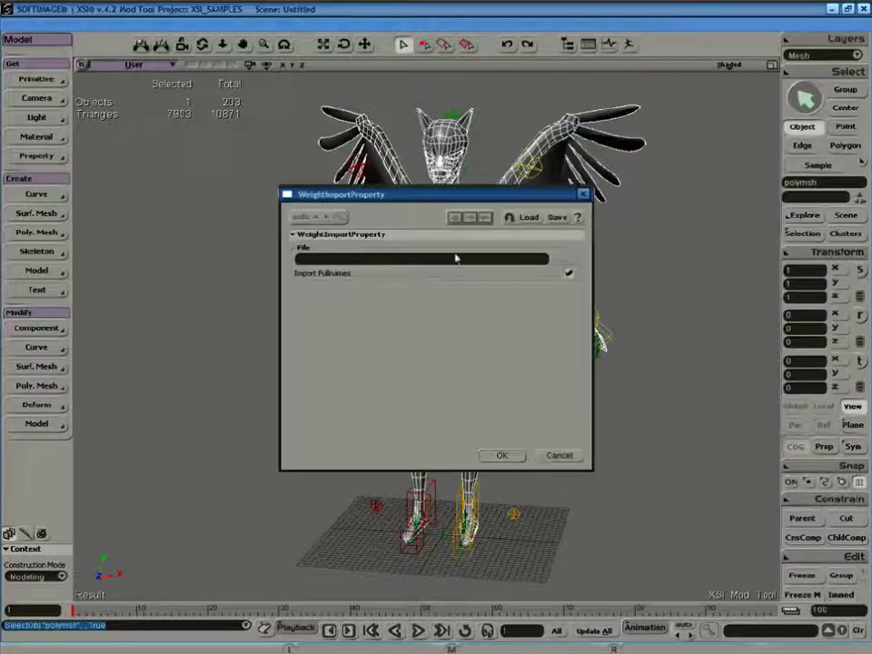
pyautogui.click(576, 265)
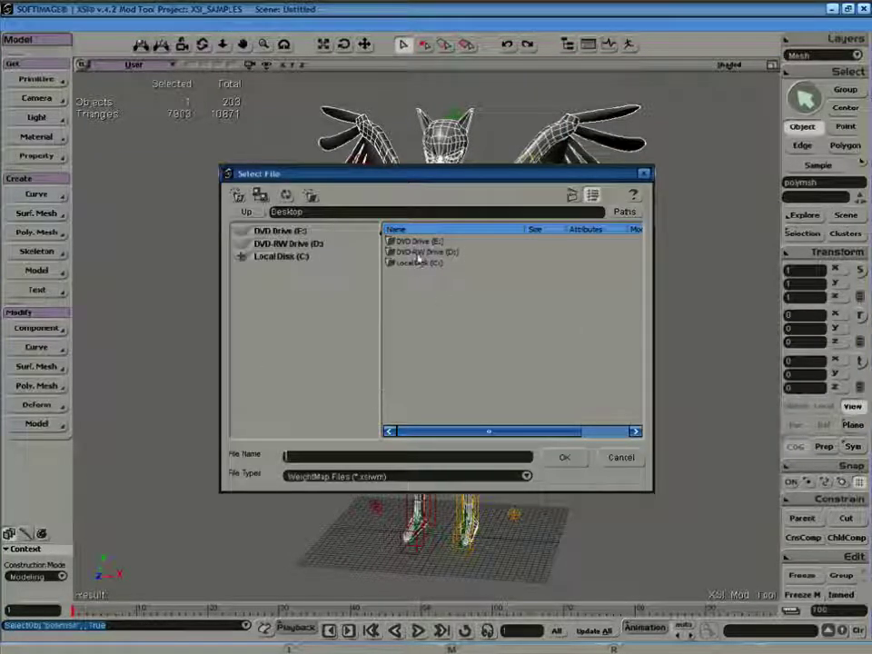
pyautogui.doubleClick(416, 263)
pyautogui.click(428, 307)
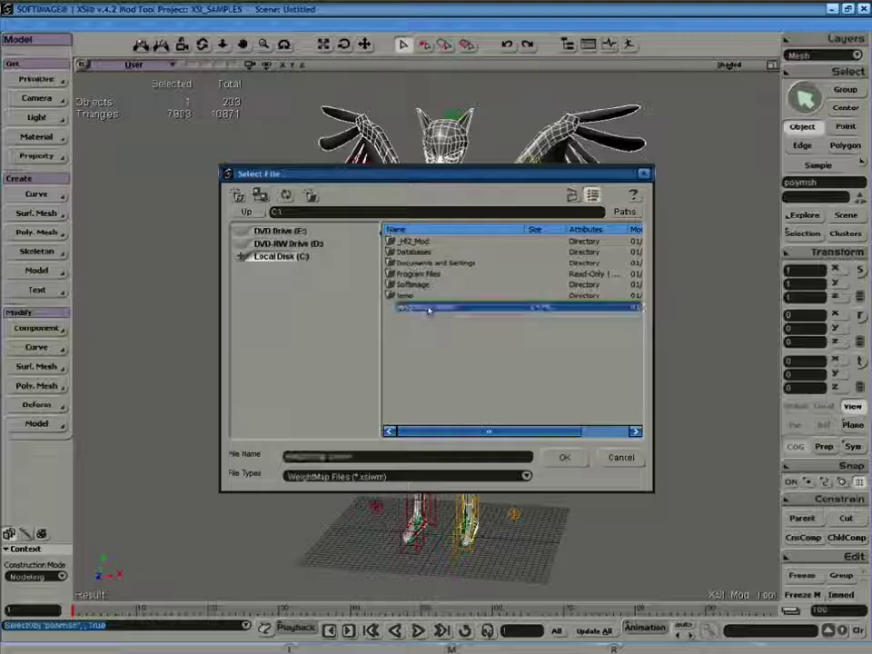
pyautogui.click(563, 458)
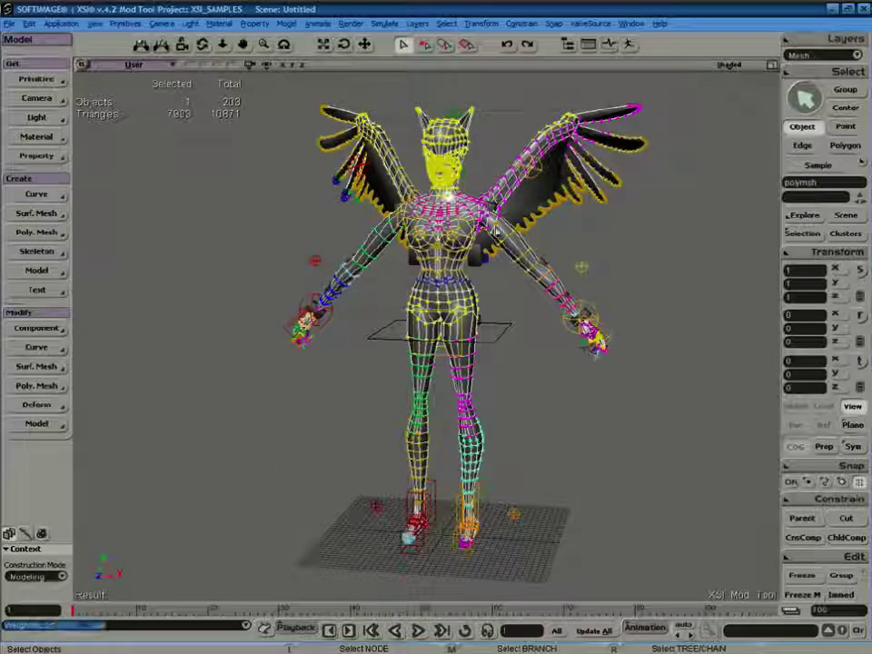
# Step: Apply Filter Polygons to the weighted mesh using Incidence Angles, with the incidence angle set to about 1.99
pyautogui.click(377, 132)
pyautogui.click(365, 170)
pyautogui.press('s')
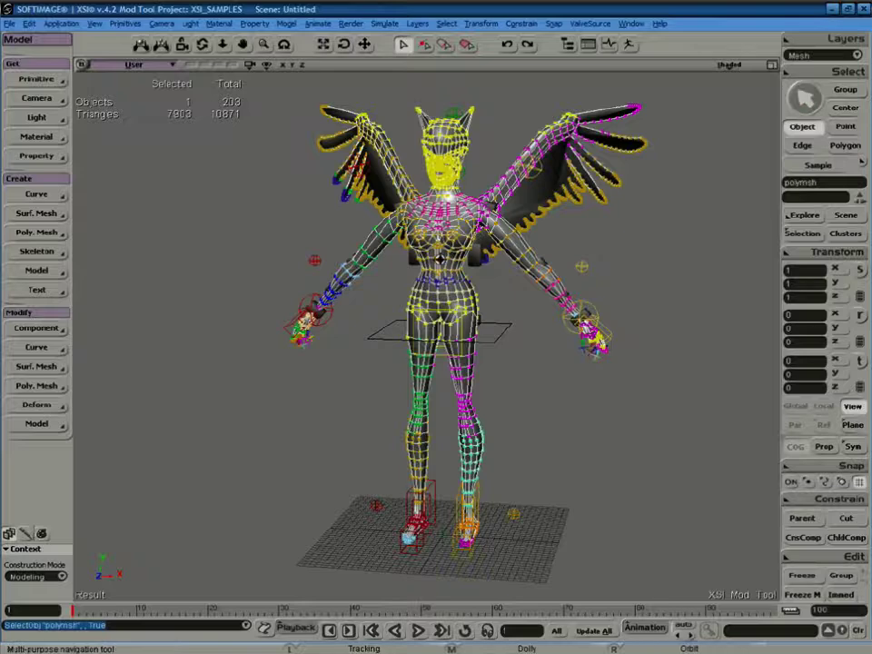
pyautogui.moveTo(447, 224)
pyautogui.mouseDown(button='right')
pyautogui.moveTo(515, 246)
pyautogui.moveTo(405, 242)
pyautogui.moveTo(440, 241)
pyautogui.moveTo(452, 229)
pyautogui.mouseUp(button='right')
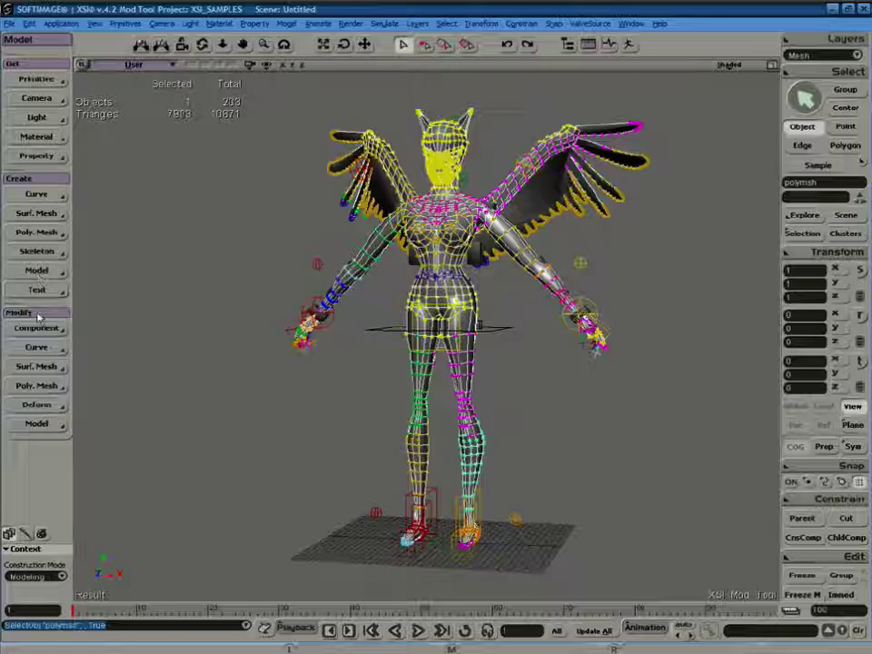
pyautogui.click(37, 386)
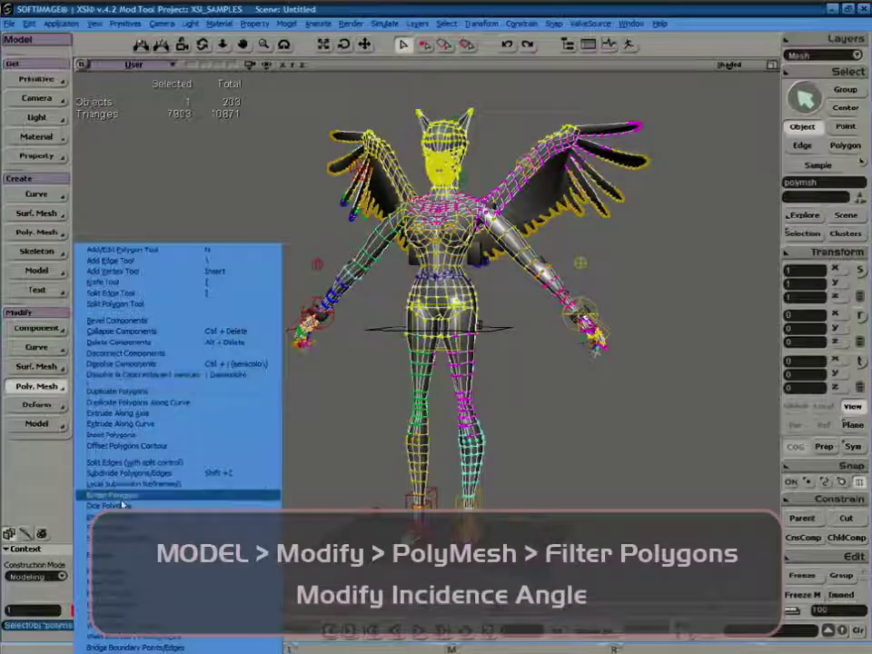
pyautogui.click(143, 597)
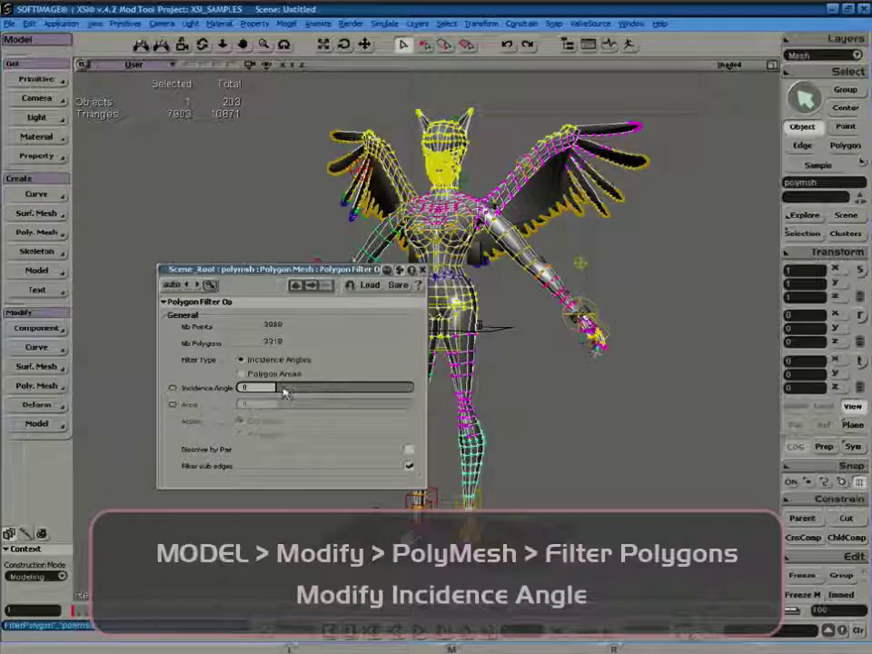
pyautogui.moveTo(284, 392); pyautogui.dragTo(288, 389)
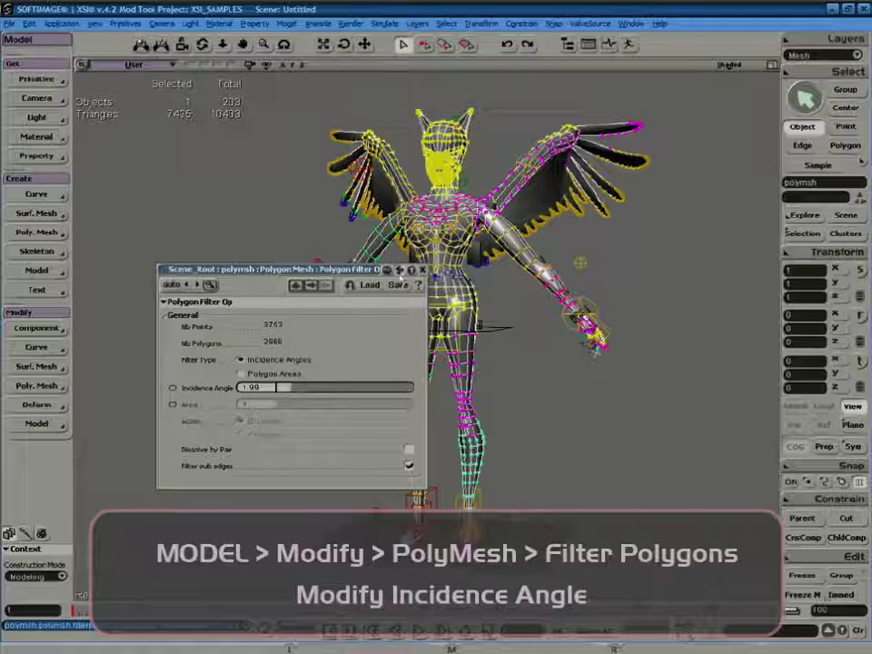
# Step: Tune the polygon filter's incidence angle to about 3.98 while checking the deselected model's shading, and reselect the mesh
pyautogui.click(670, 232)
pyautogui.press('s')
pyautogui.moveTo(598, 282)
pyautogui.mouseDown(button='right')
pyautogui.moveTo(608, 300)
pyautogui.moveTo(646, 305)
pyautogui.moveTo(555, 311)
pyautogui.moveTo(535, 302)
pyautogui.mouseUp(button='right')
pyautogui.moveTo(272, 388); pyautogui.dragTo(306, 389)
pyautogui.press('s')
pyautogui.moveTo(565, 252); pyautogui.dragTo(627, 273, button='right')
pyautogui.moveTo(301, 397); pyautogui.dragTo(316, 387)
pyautogui.press('s')
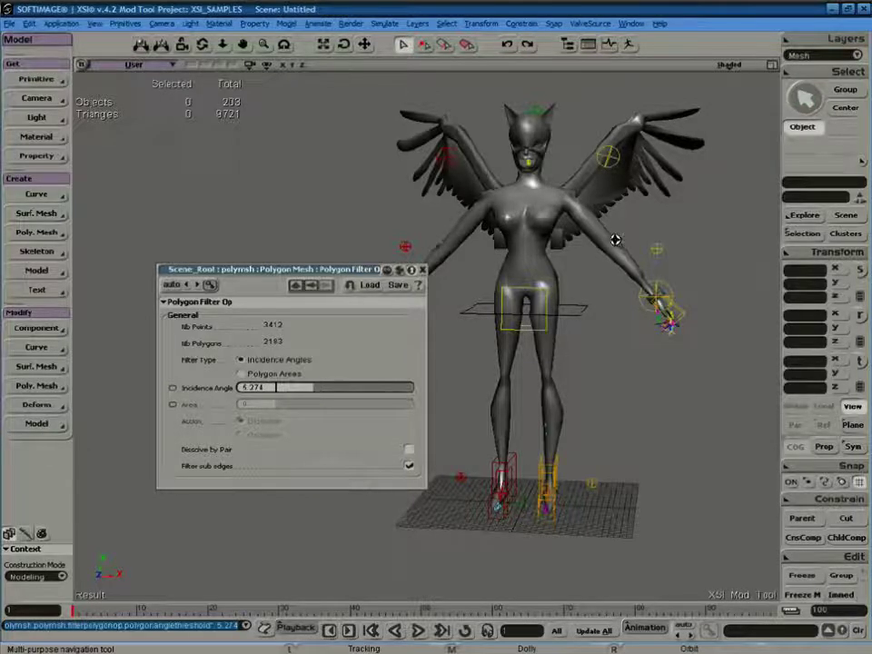
pyautogui.moveTo(615, 239)
pyautogui.mouseDown(button='right')
pyautogui.moveTo(598, 236)
pyautogui.moveTo(613, 238)
pyautogui.mouseUp(button='right')
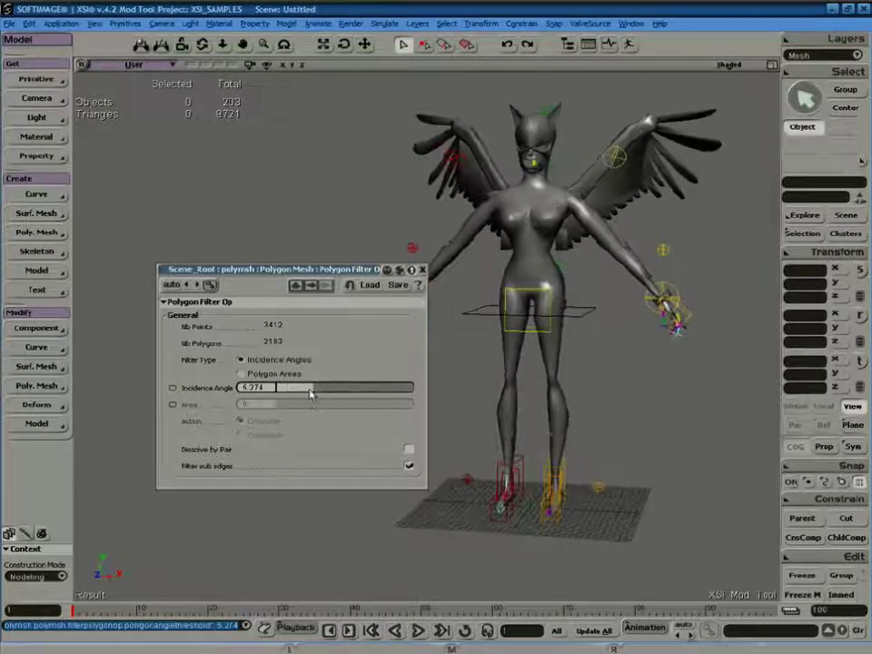
pyautogui.moveTo(310, 393)
pyautogui.mouseDown()
pyautogui.moveTo(298, 390)
pyautogui.moveTo(312, 391)
pyautogui.mouseUp()
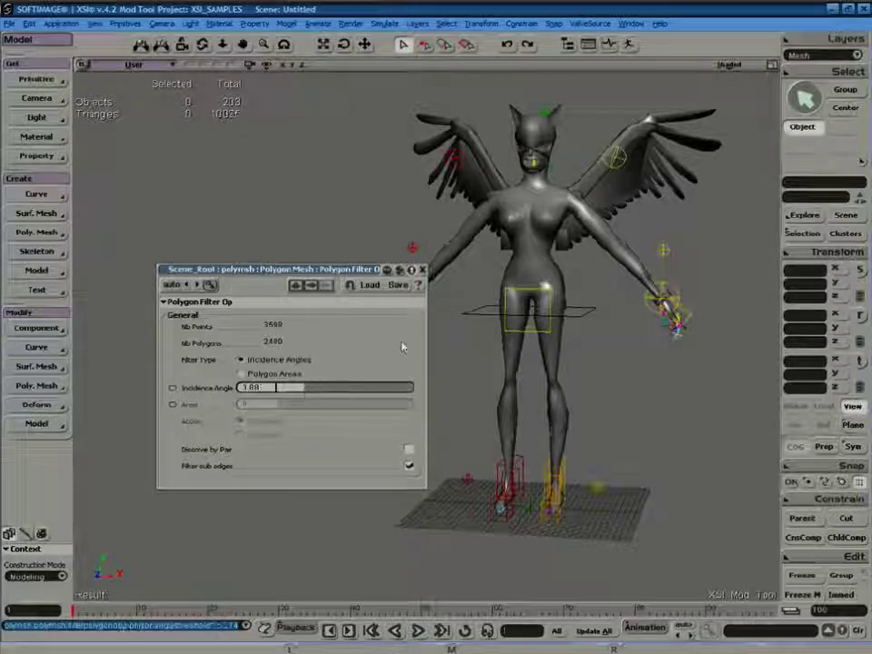
pyautogui.click(535, 202)
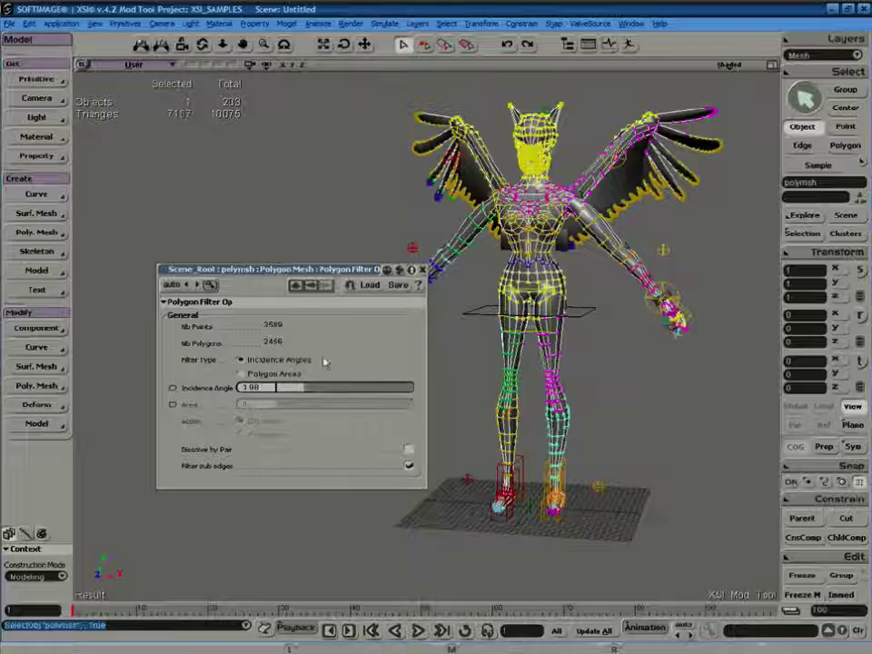
# Step: Set the polygon filter's incidence angle to about 1.79, close its properties and deselect the mesh to check the shading
pyautogui.moveTo(307, 391); pyautogui.dragTo(288, 391)
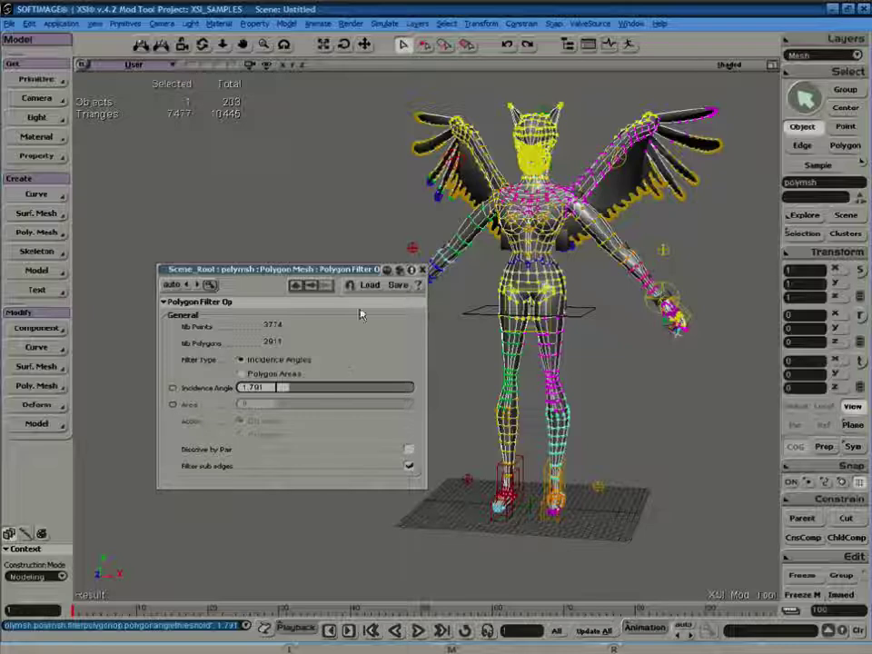
pyautogui.click(423, 270)
pyautogui.click(327, 437)
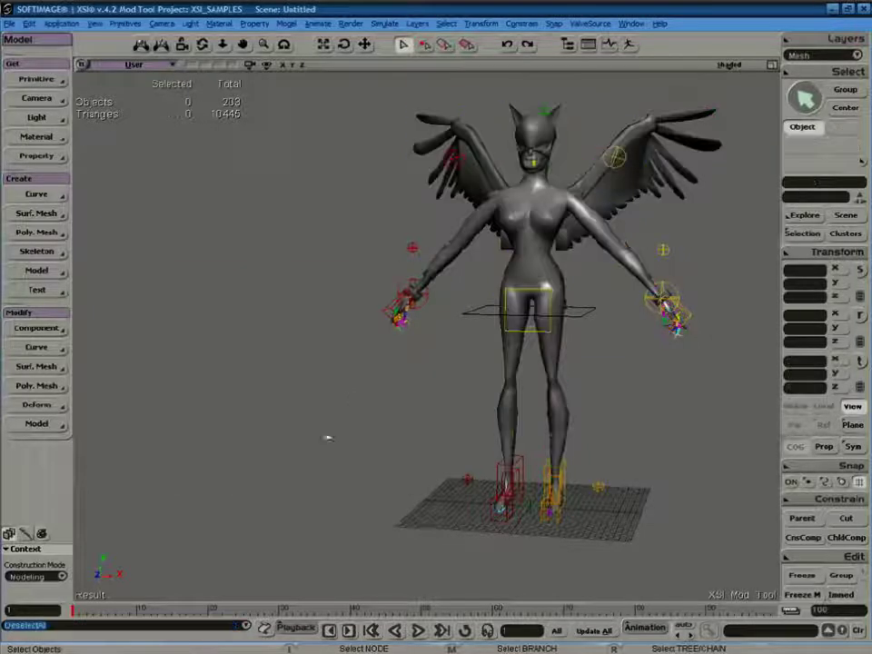
pyautogui.moveTo(590, 267); pyautogui.dragTo(453, 306)
pyautogui.press('s')
pyautogui.moveTo(449, 304)
pyautogui.mouseDown(button='right')
pyautogui.moveTo(520, 308)
pyautogui.moveTo(445, 329)
pyautogui.moveTo(465, 337)
pyautogui.moveTo(447, 321)
pyautogui.mouseUp(button='right')
pyautogui.moveTo(447, 320); pyautogui.dragTo(445, 330, button='middle')
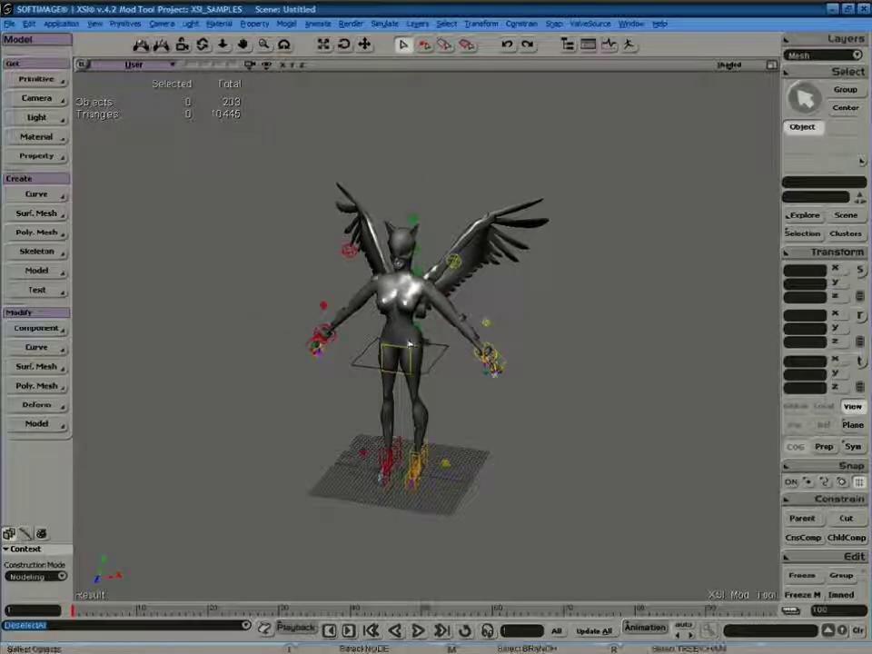
# Step: Export the merged mesh as a Model (.SMD) file named catwoman in C:\, keeping all bone and chain options enabled
pyautogui.press('space')
pyautogui.click(444, 331)
pyautogui.click(591, 24)
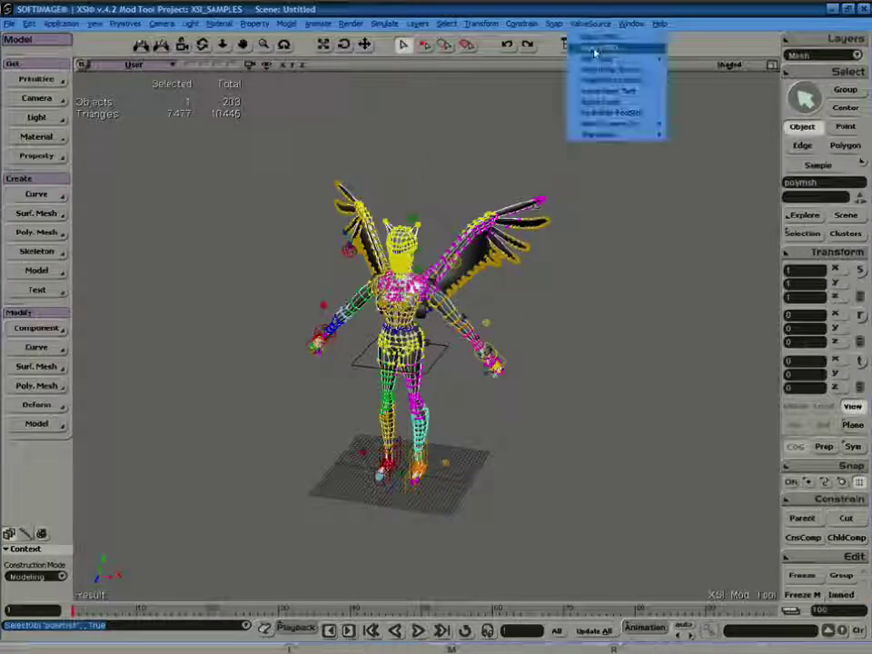
pyautogui.click(625, 38)
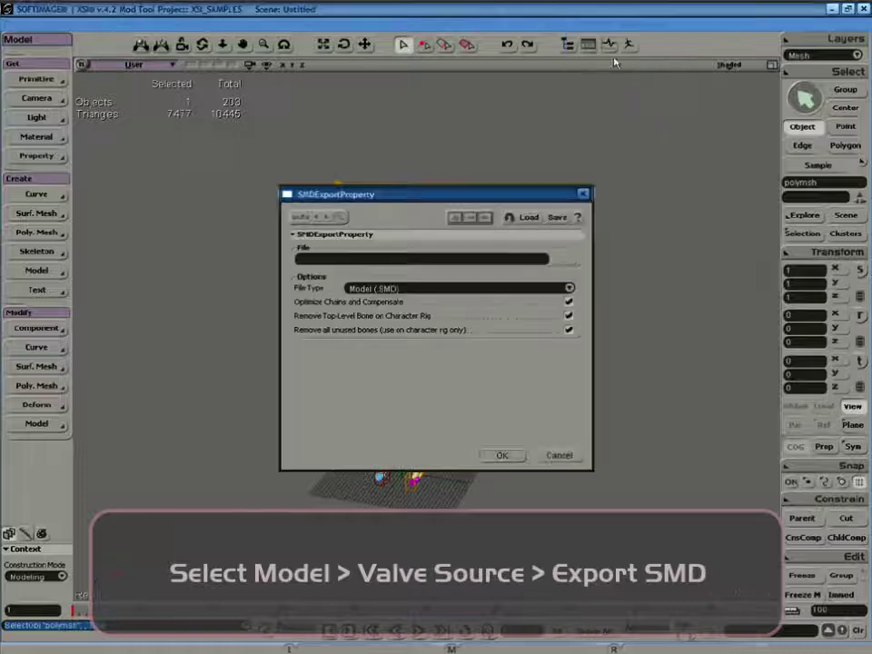
pyautogui.click(564, 260)
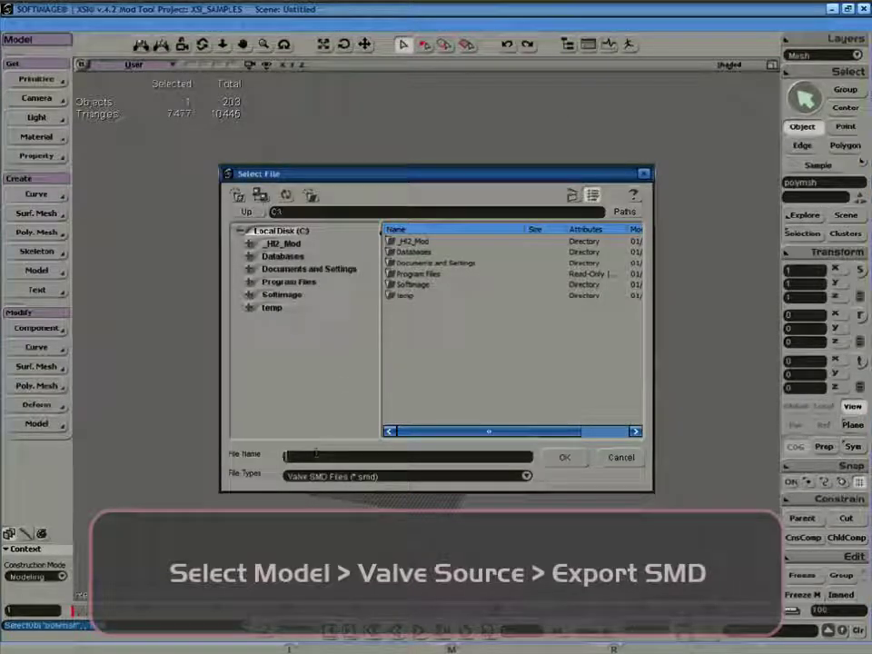
pyautogui.write('cstrm')
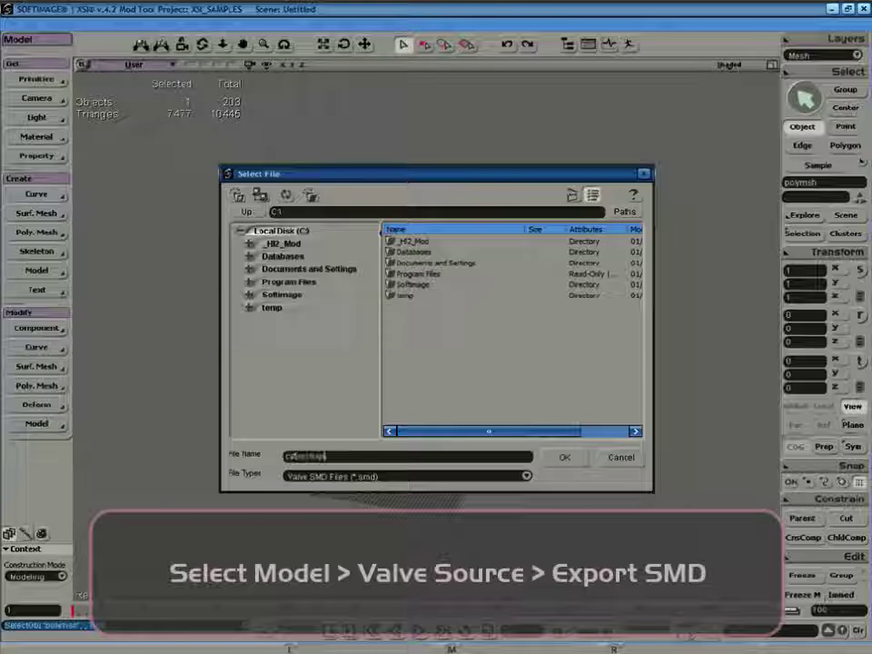
pyautogui.write('n')
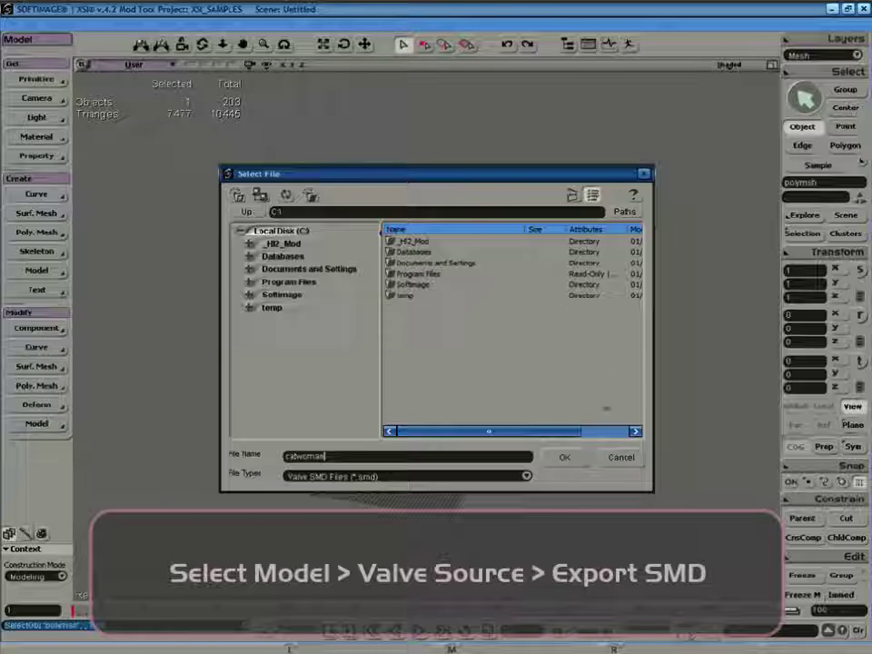
pyautogui.click(564, 457)
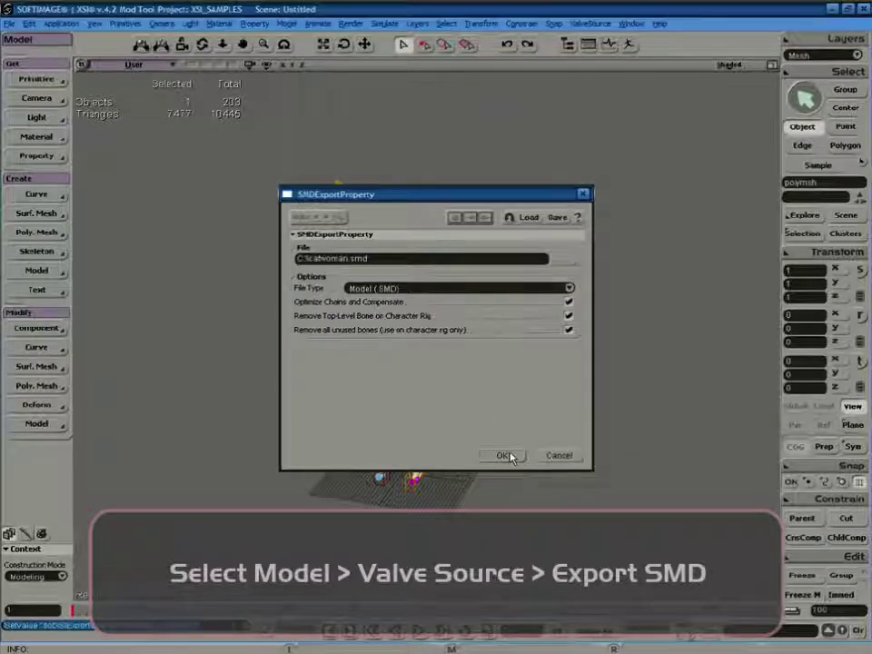
pyautogui.click(506, 457)
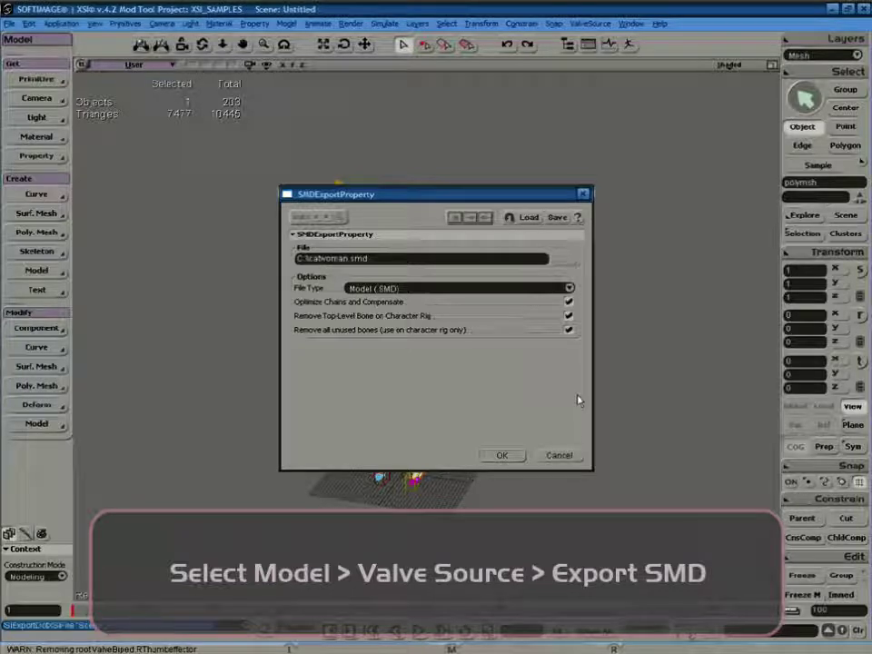
# Step: Switch to the file windows and move catwoman.smd from C:\ into the Group03m folder, replacing the existing file
pyautogui.click(833, 9)
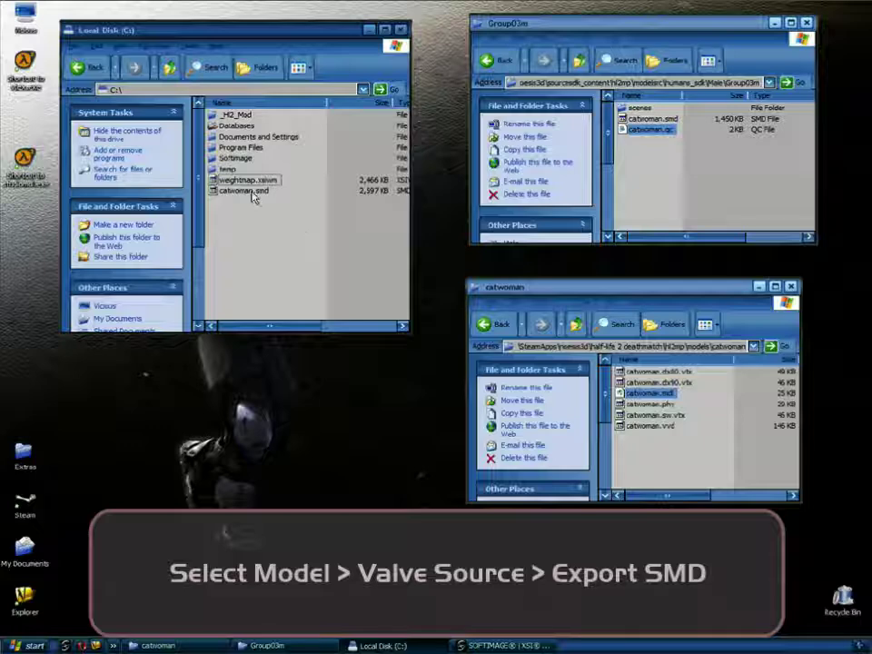
pyautogui.moveTo(254, 197); pyautogui.dragTo(700, 166)
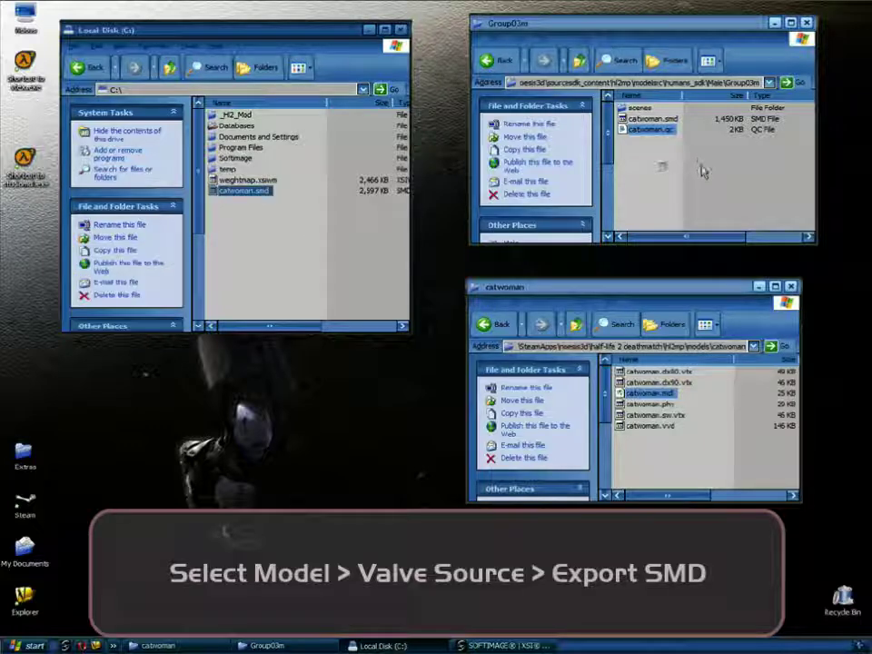
pyautogui.click(484, 396)
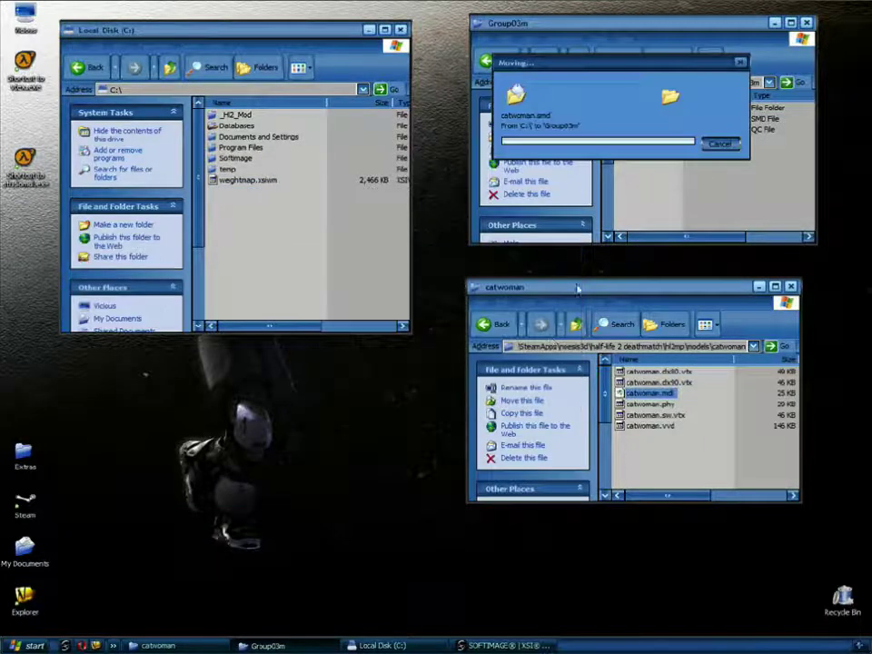
# Step: Review the catwoman.qc script in Notepad, close it, and compile the QC file with studiomdl.exe
pyautogui.doubleClick(649, 130)
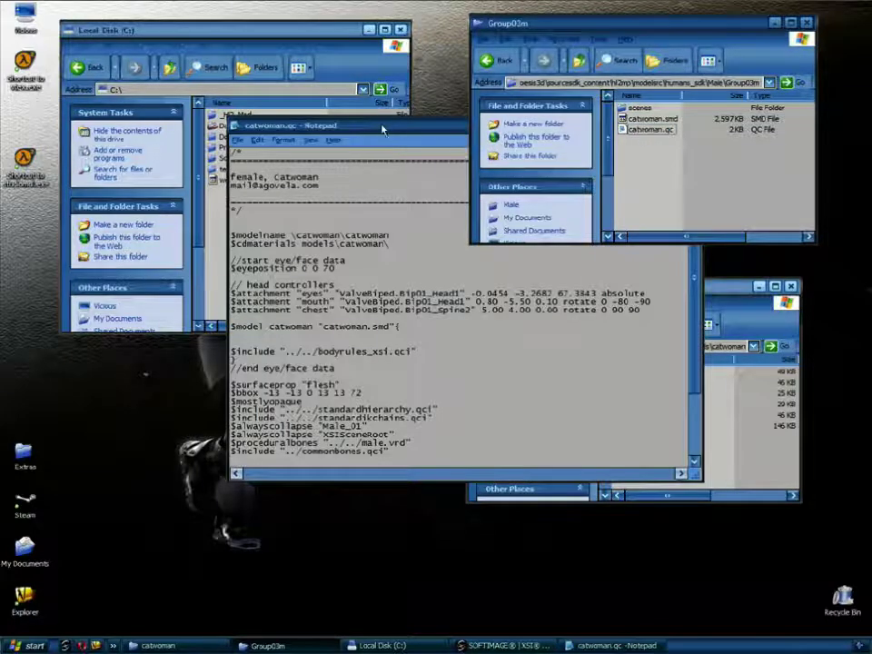
pyautogui.moveTo(381, 127); pyautogui.dragTo(271, 225)
pyautogui.click(585, 224)
pyautogui.moveTo(658, 126); pyautogui.dragTo(24, 160)
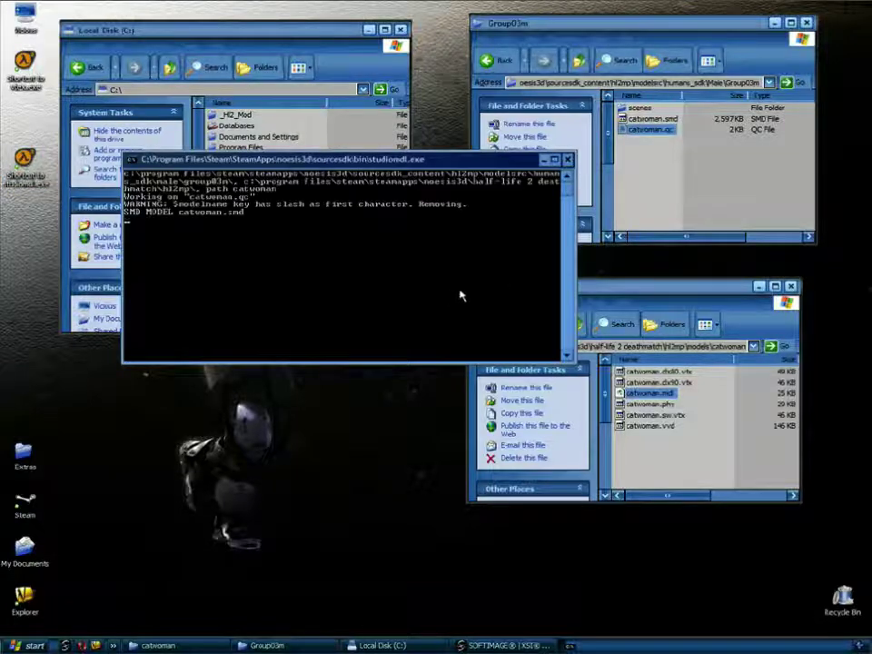
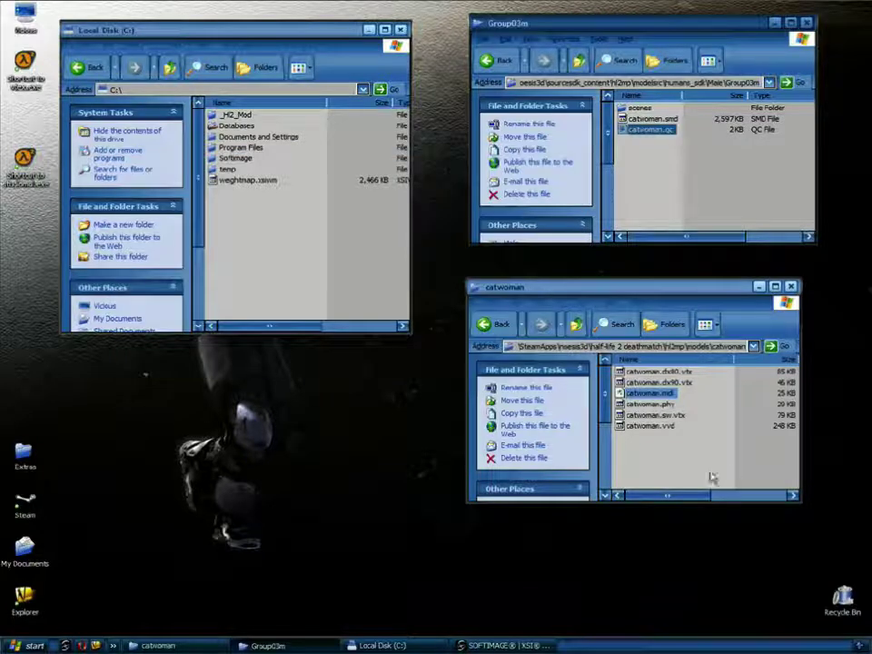
# Step: Open the compiled catwoman.mdl in the model viewer and inspect the winged character from several angles
pyautogui.click(646, 395)
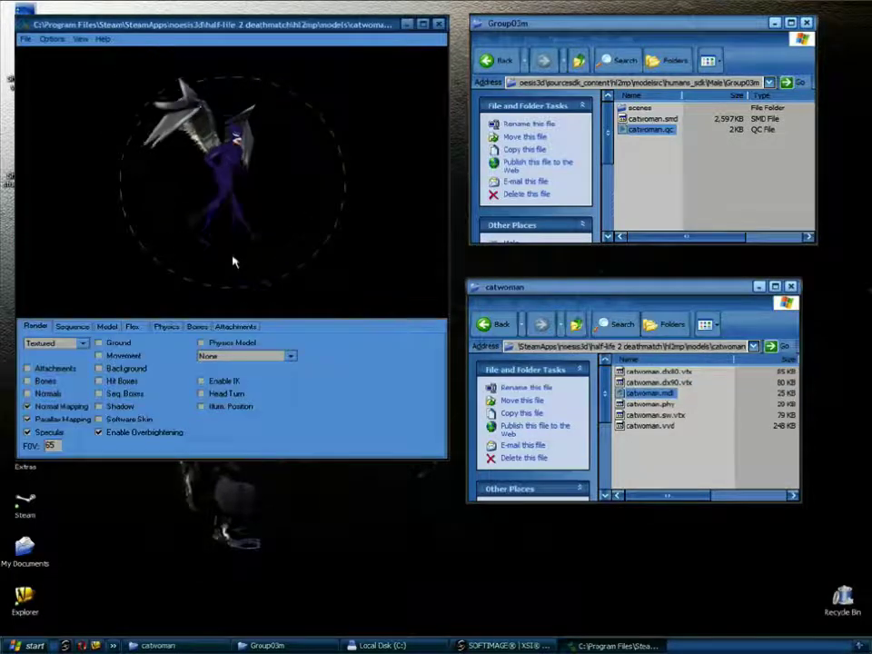
pyautogui.moveTo(233, 262); pyautogui.dragTo(164, 149)
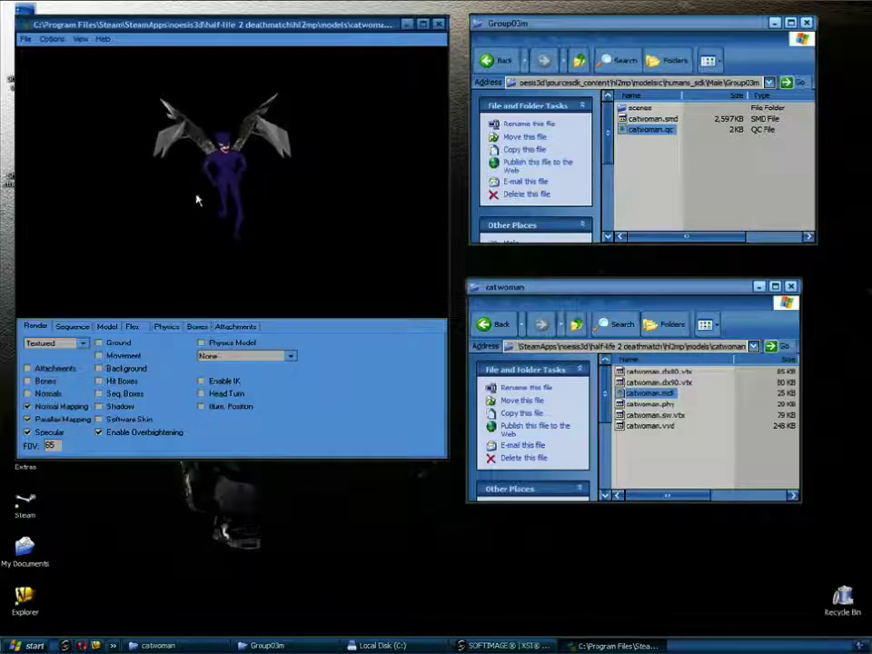
pyautogui.moveTo(197, 200); pyautogui.dragTo(129, 192)
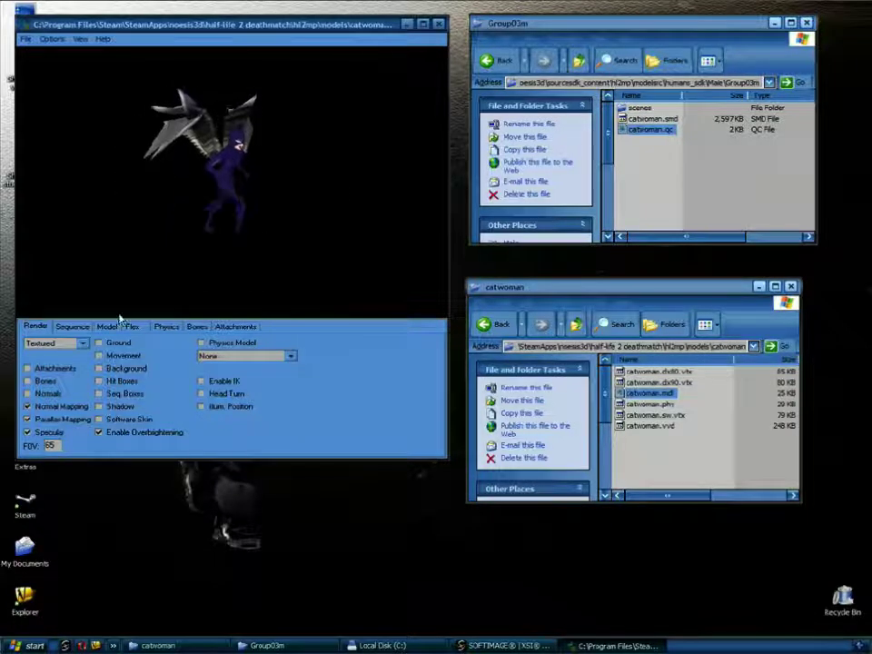
# Step: Play through the model's animation sequences, from running and idle up to range_slam, to check the wing deformation, and close the viewer
pyautogui.click(72, 326)
pyautogui.click(78, 346)
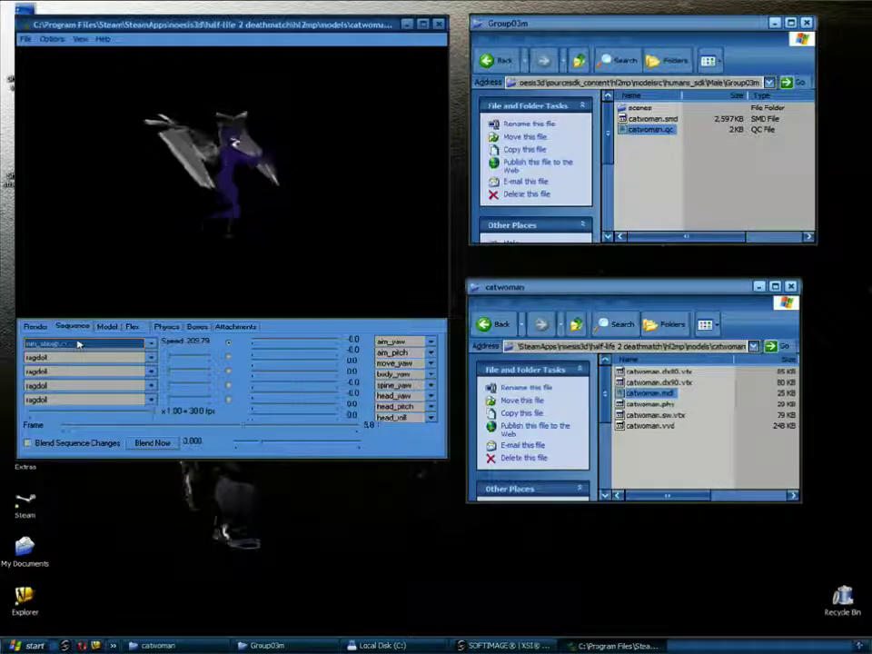
pyautogui.scroll(-1, 78, 344)
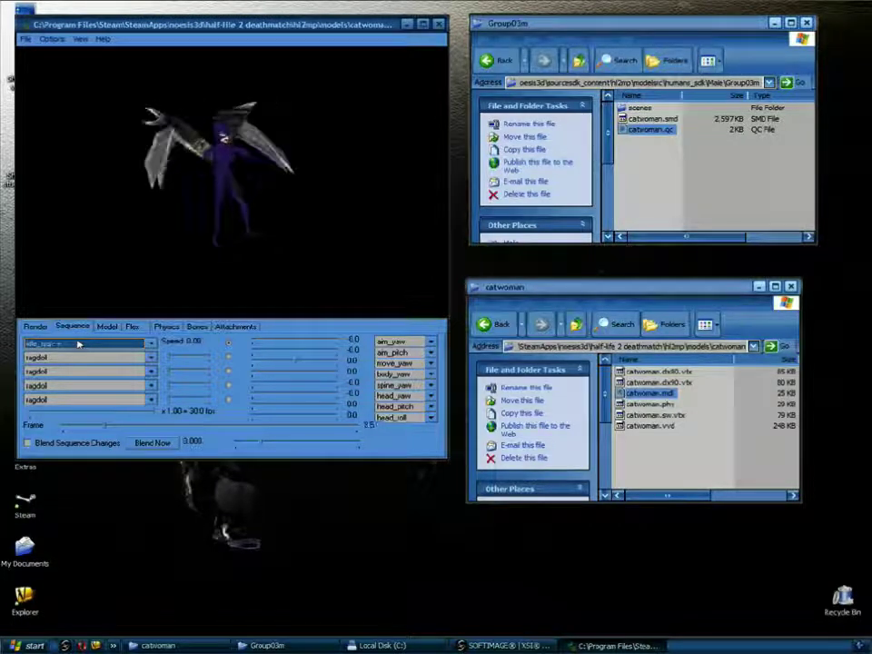
pyautogui.scroll(-1, 78, 344)
pyautogui.scroll(-1, 78, 343)
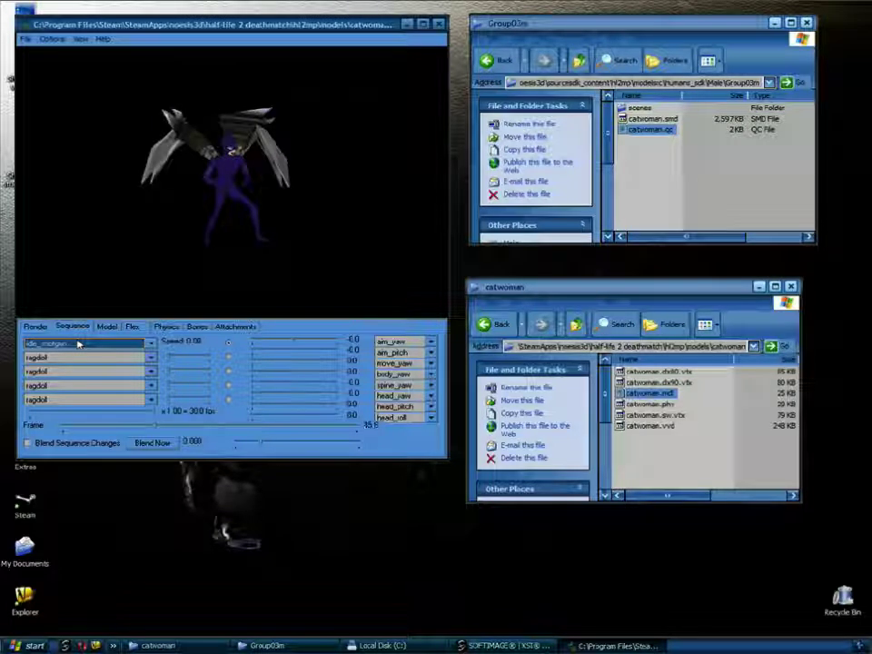
pyautogui.scroll(-1, 78, 343)
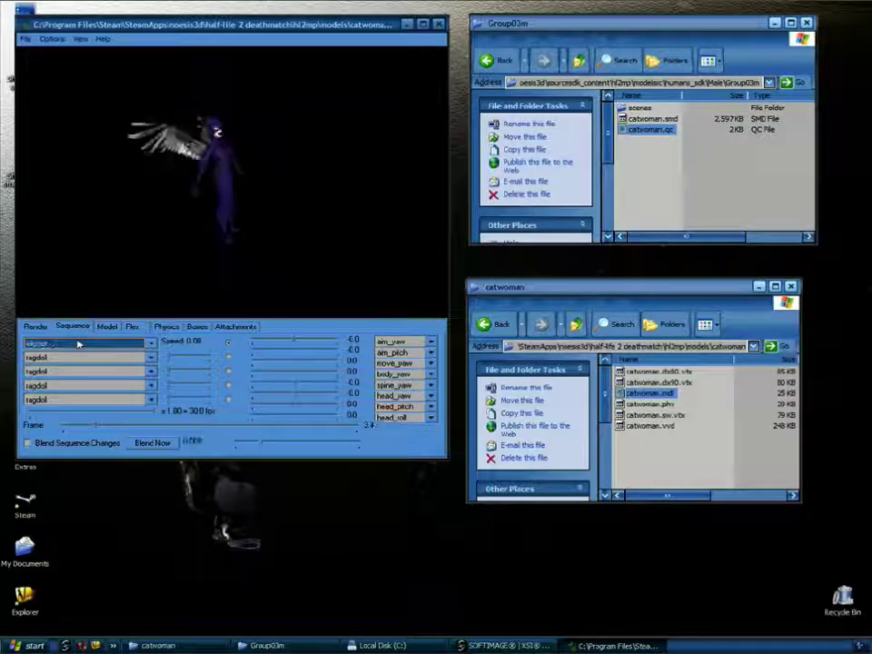
pyautogui.scroll(-1, 78, 343)
pyautogui.scroll(-1, 78, 343)
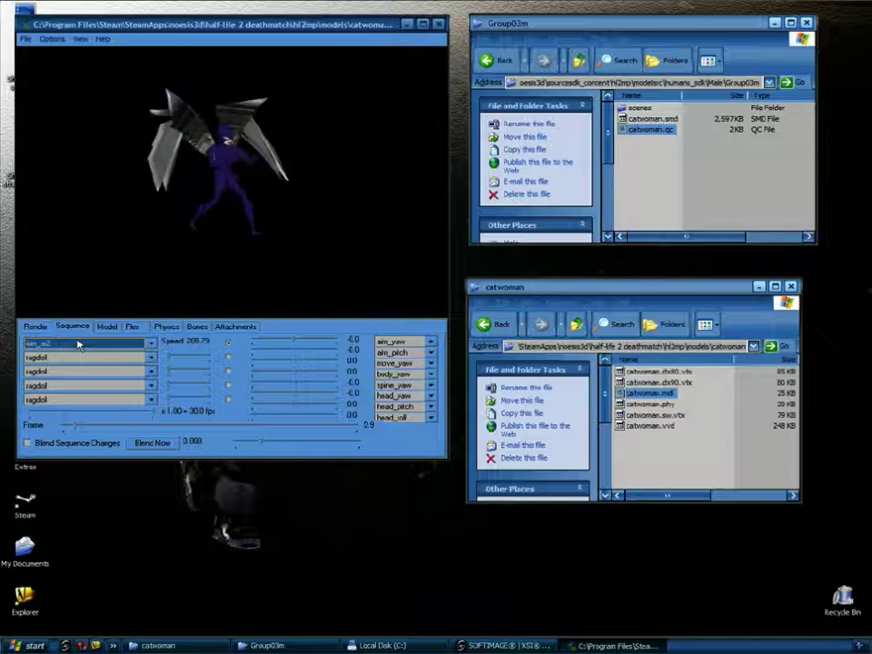
pyautogui.scroll(-1, 78, 343)
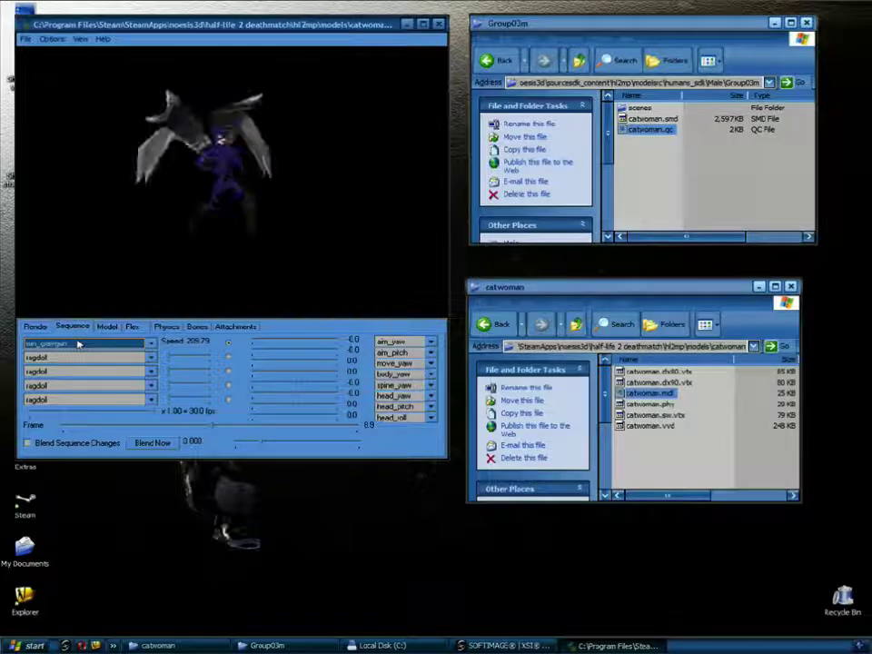
pyautogui.scroll(-1, 78, 343)
pyautogui.scroll(-1, 78, 344)
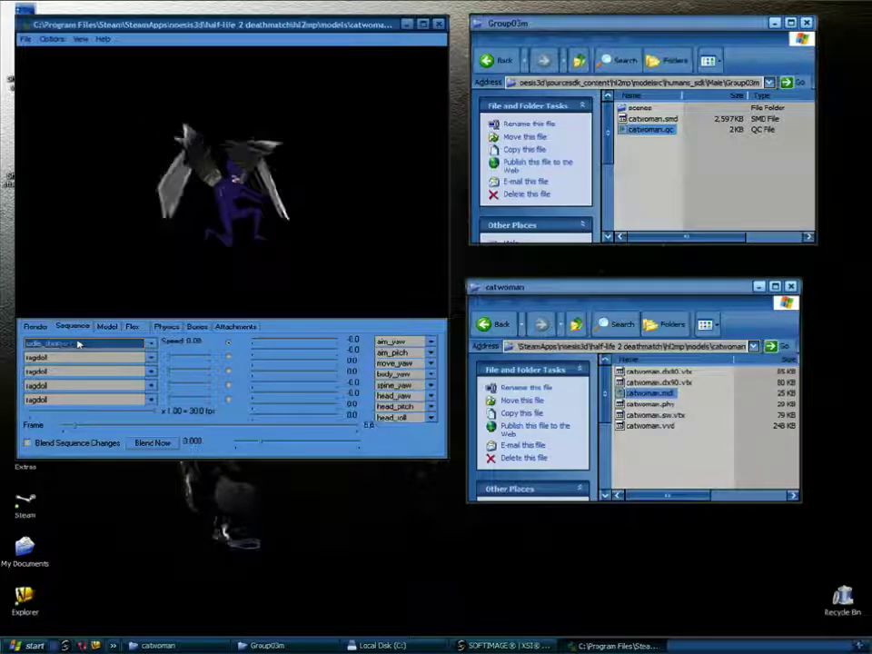
pyautogui.scroll(-1, 78, 344)
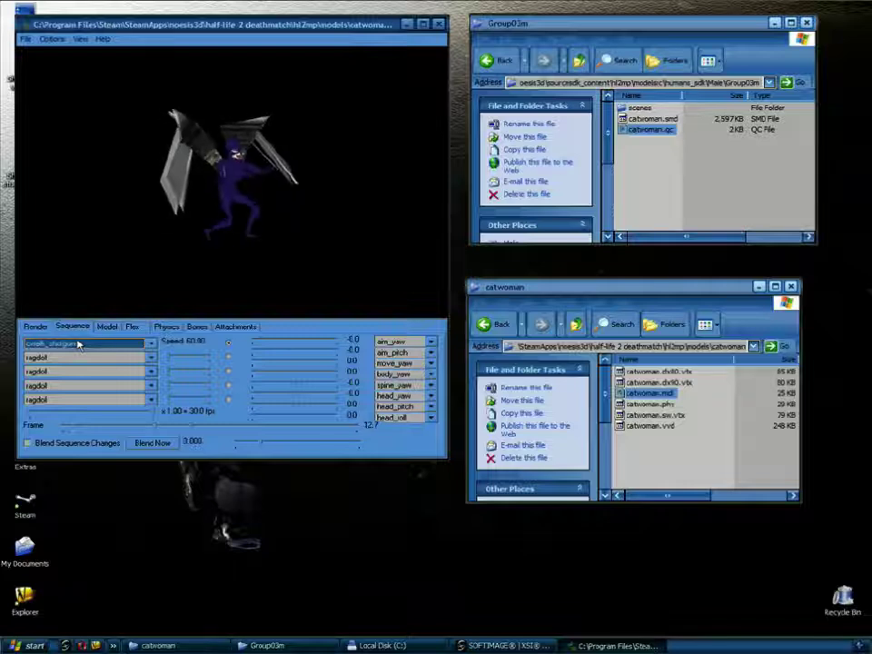
pyautogui.scroll(-1, 78, 343)
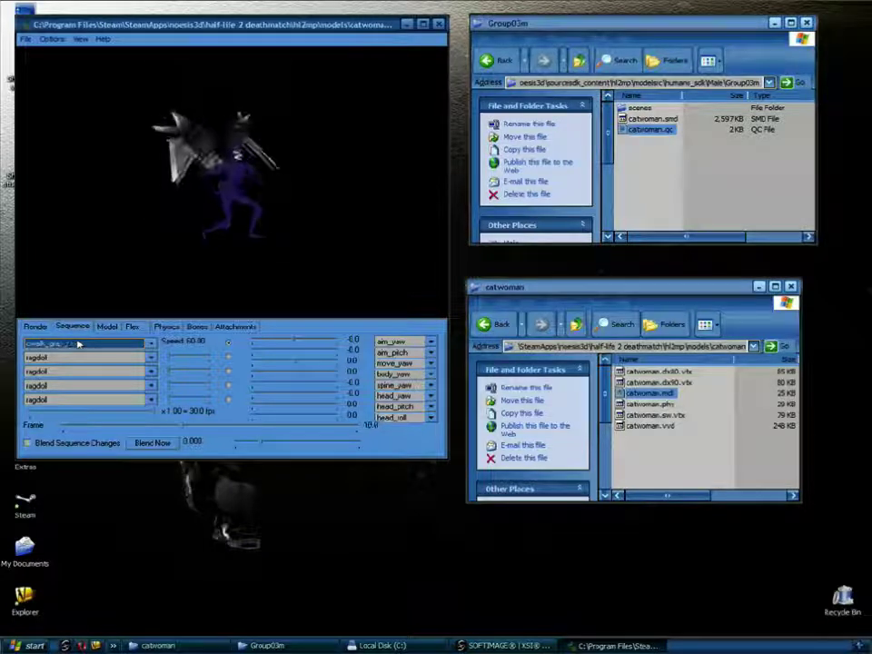
pyautogui.scroll(-1, 78, 343)
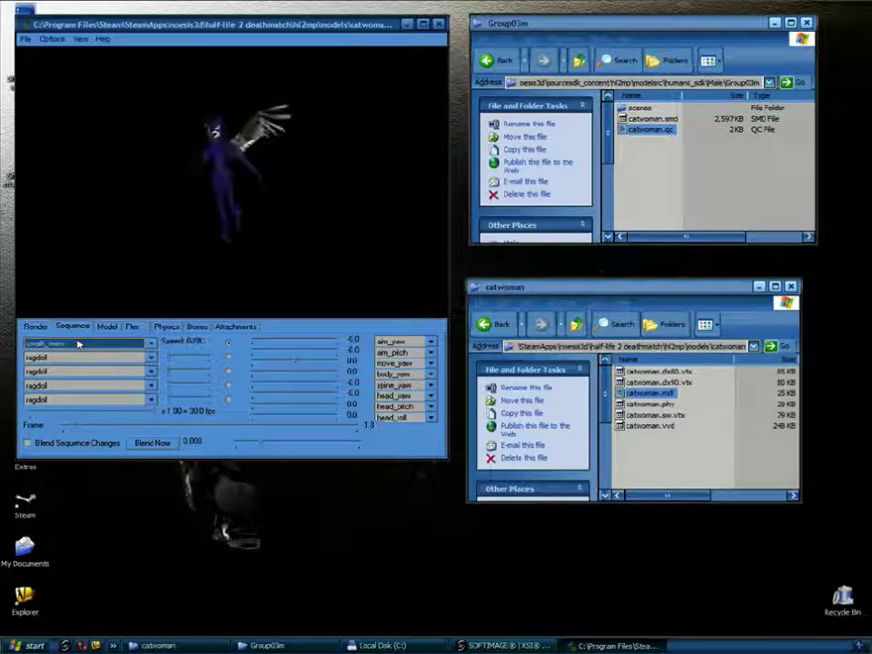
pyautogui.scroll(-1, 78, 343)
pyautogui.scroll(-1, 78, 343)
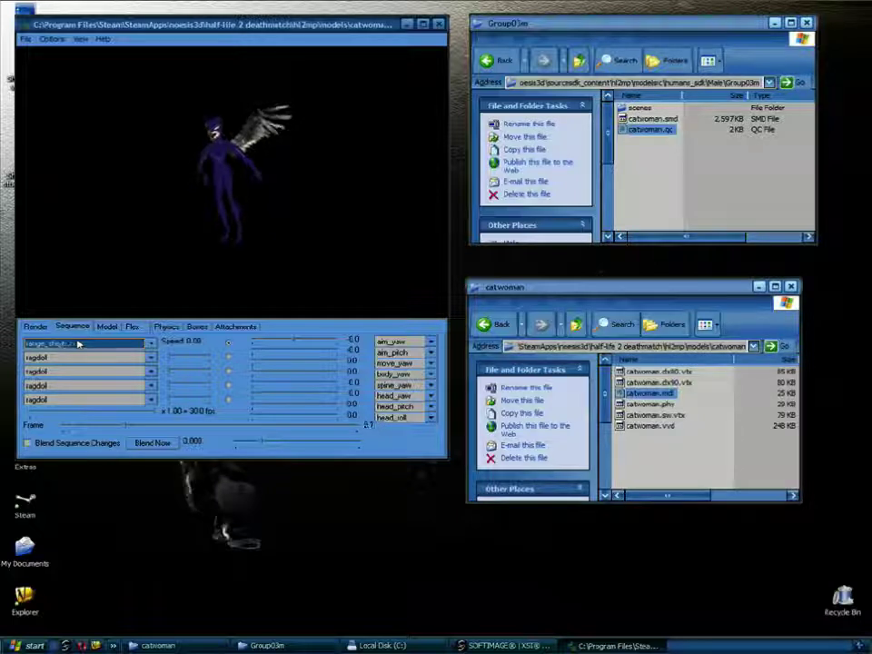
pyautogui.scroll(-1, 78, 343)
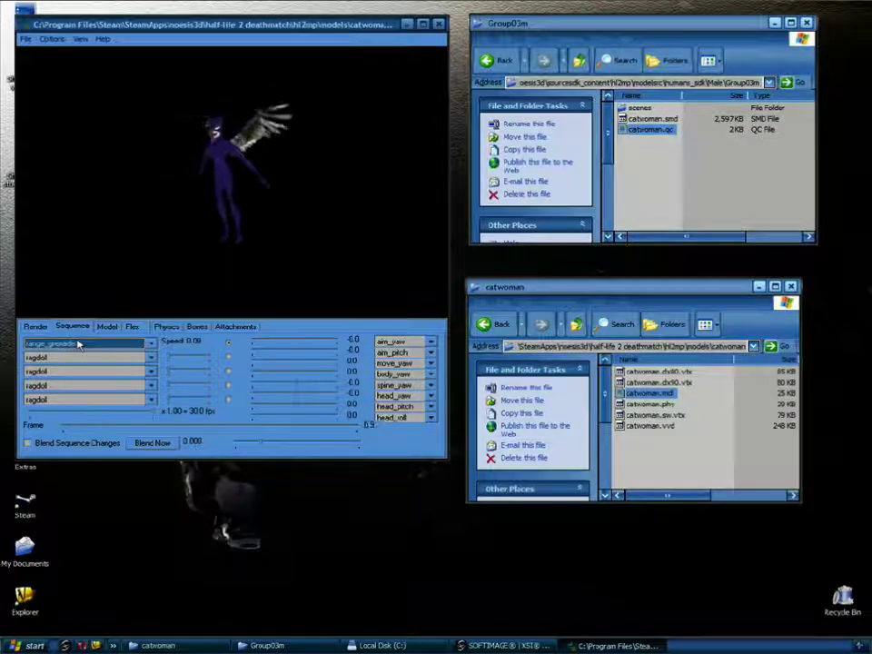
pyautogui.scroll(-1, 78, 344)
pyautogui.scroll(-1, 78, 343)
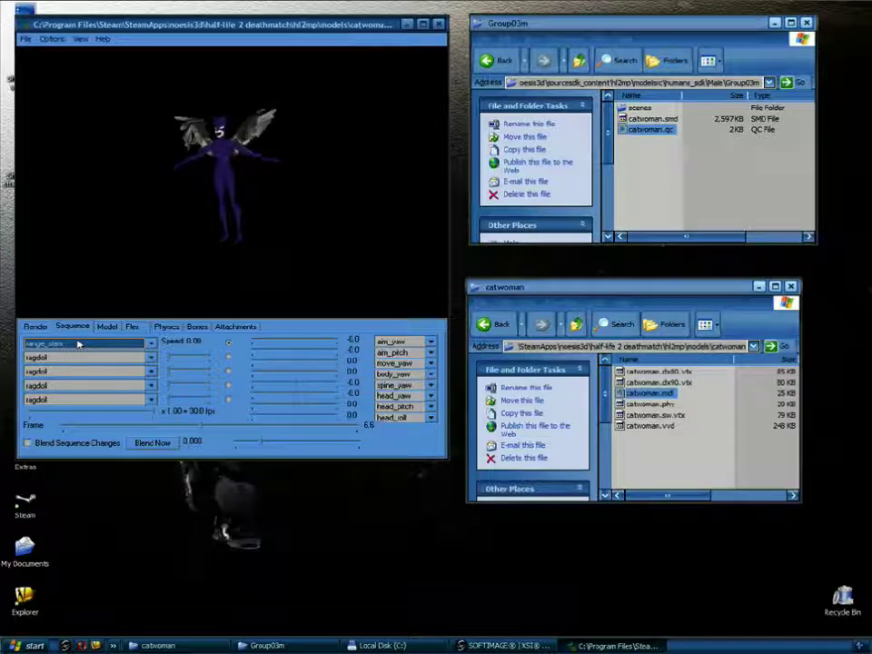
pyautogui.moveTo(233, 215); pyautogui.dragTo(289, 202)
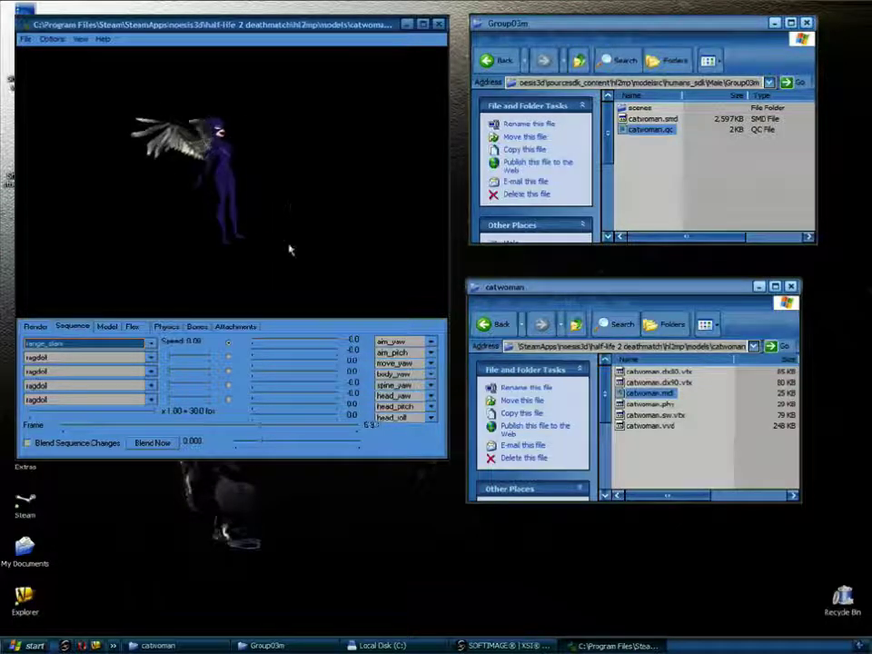
pyautogui.hotkey('alt', 'F4')
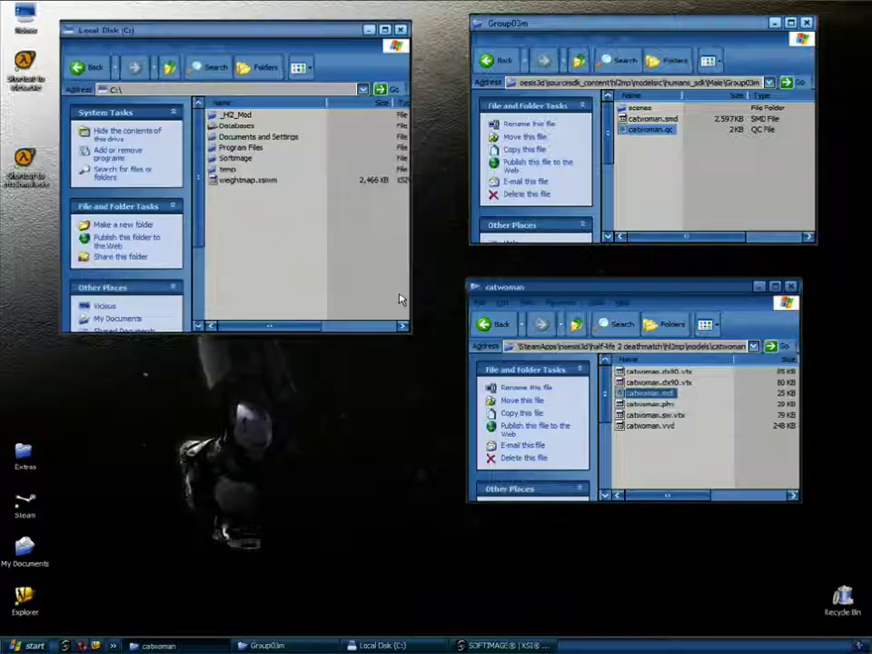
# Step: Switch back to XSI and reselect the merged polymsh mesh to begin selecting the wing's polygons
pyautogui.click(491, 645)
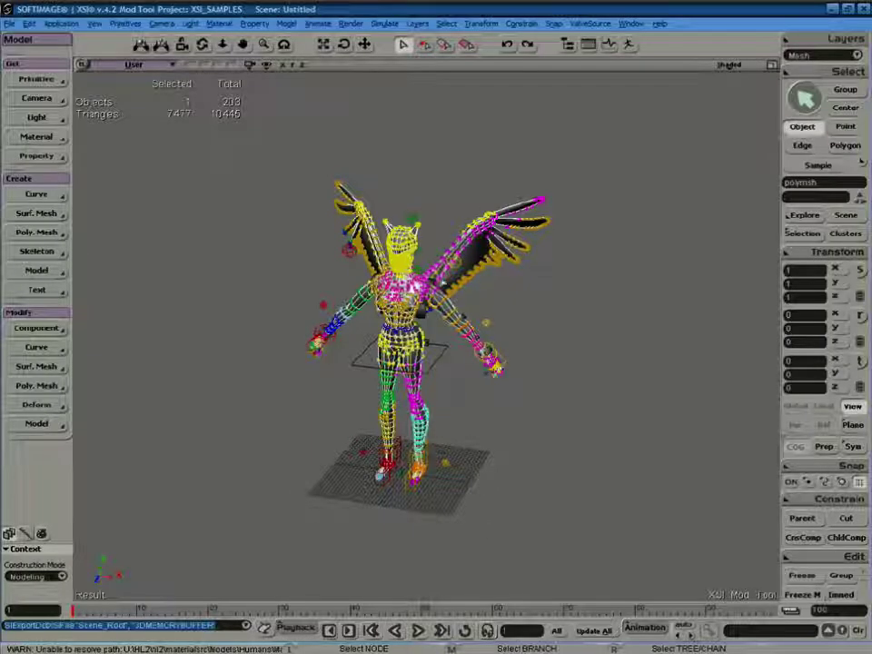
pyautogui.press('s')
pyautogui.moveTo(567, 272)
pyautogui.mouseDown(button='right')
pyautogui.moveTo(515, 296)
pyautogui.moveTo(592, 259)
pyautogui.moveTo(586, 298)
pyautogui.moveTo(567, 305)
pyautogui.moveTo(574, 319)
pyautogui.moveTo(571, 295)
pyautogui.mouseUp(button='right')
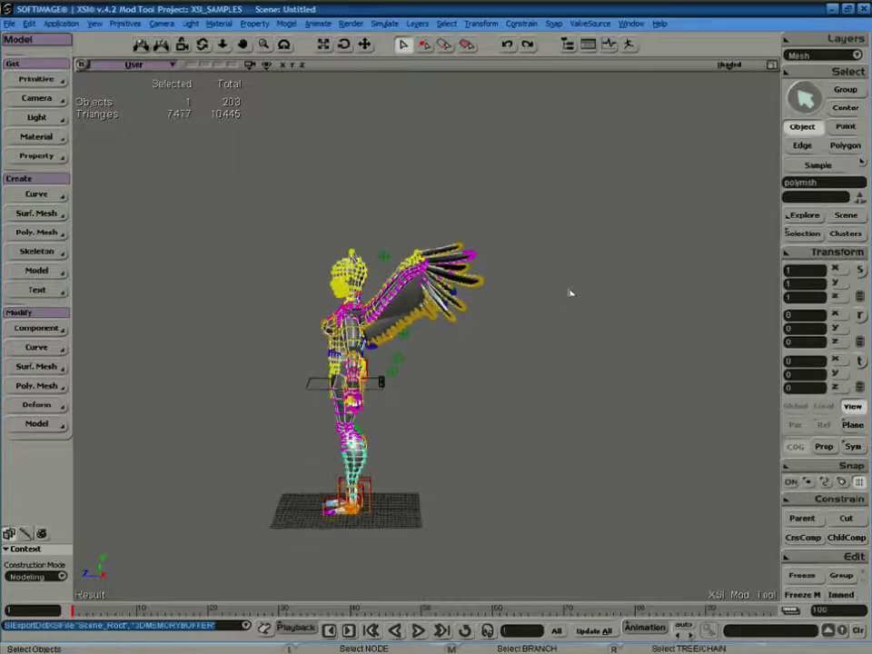
pyautogui.press('y')
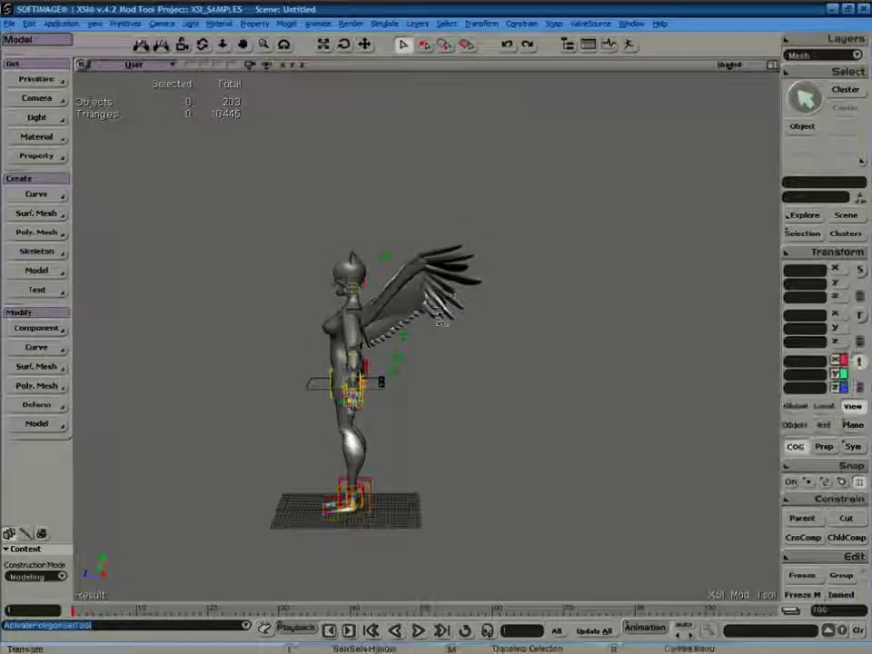
pyautogui.click(435, 301)
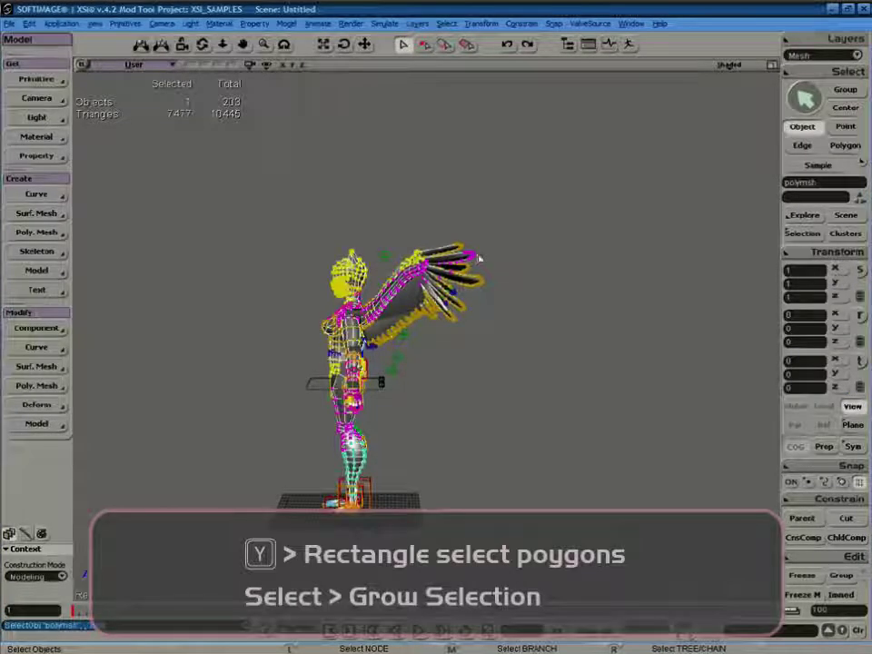
# Step: Select the wing feather polygons with a rectangle selection and grow the selection once
pyautogui.press('y')
pyautogui.moveTo(487, 208); pyautogui.dragTo(417, 338)
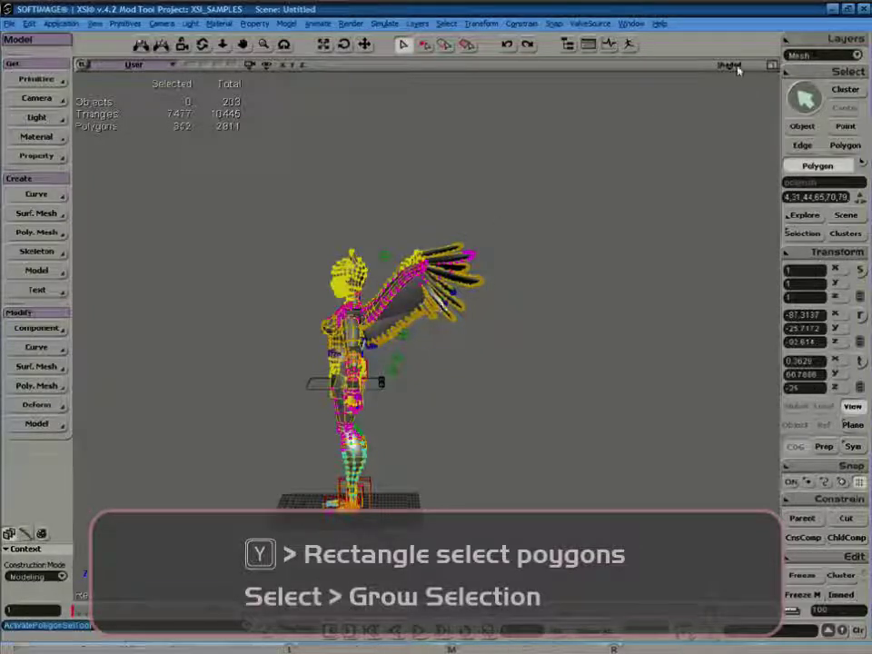
pyautogui.click(826, 73)
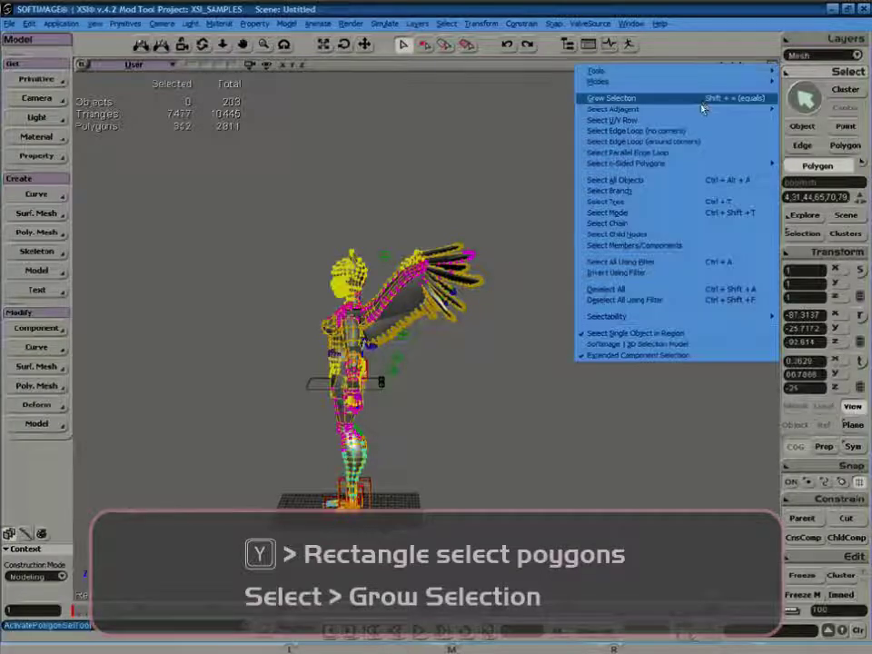
pyautogui.click(702, 98)
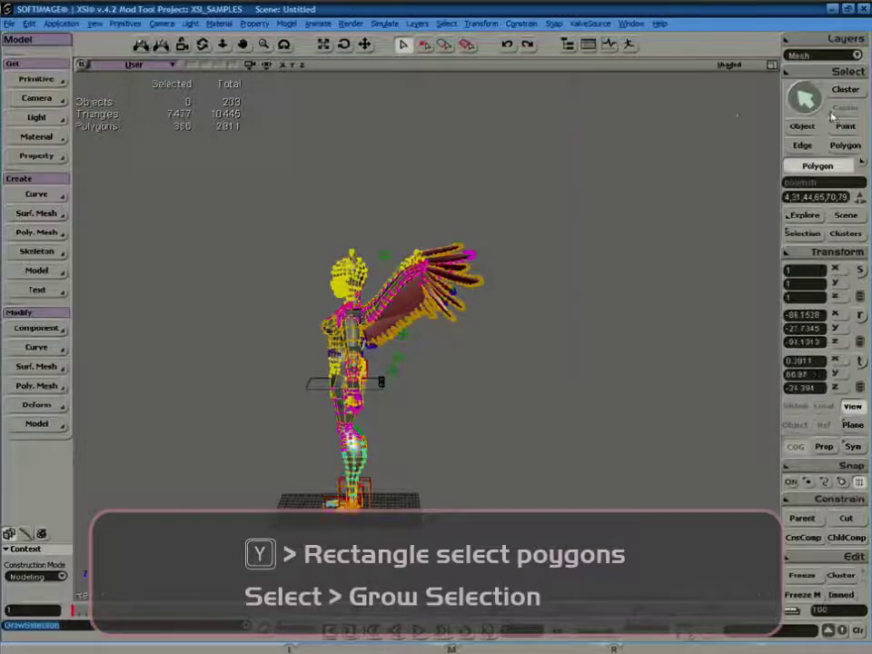
pyautogui.press('f')
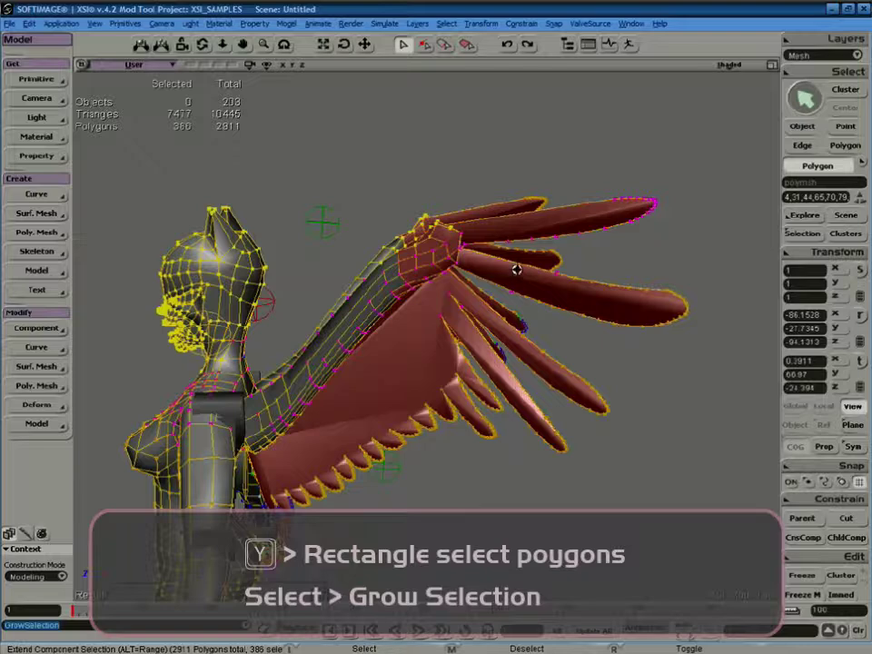
pyautogui.moveTo(516, 269)
pyautogui.mouseDown(button='middle')
pyautogui.moveTo(467, 345)
pyautogui.moveTo(494, 274)
pyautogui.moveTo(523, 280)
pyautogui.mouseUp(button='middle')
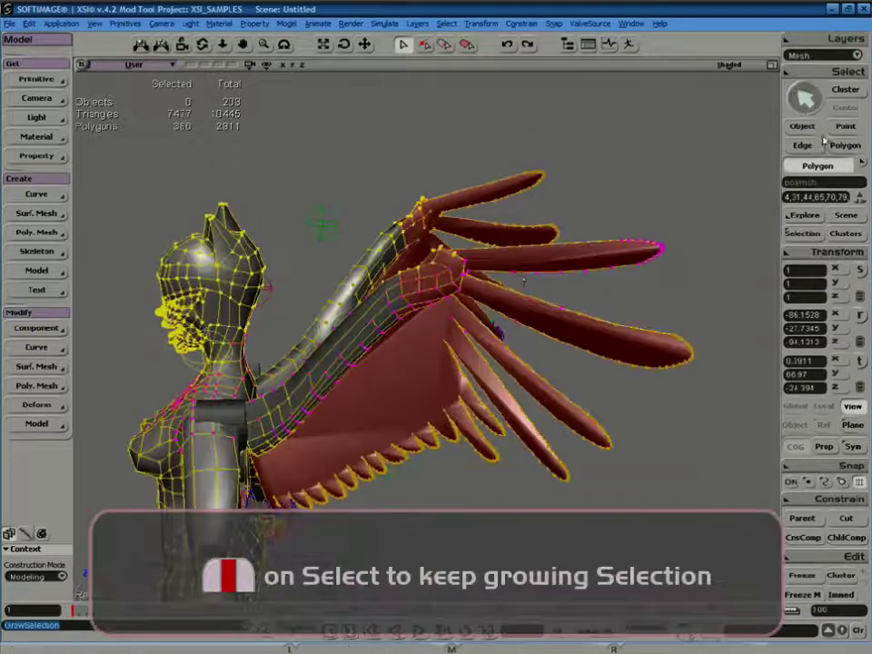
# Step: Keep growing the polygon selection until both wings are covered down to where they join the back
pyautogui.middleClick(814, 73)
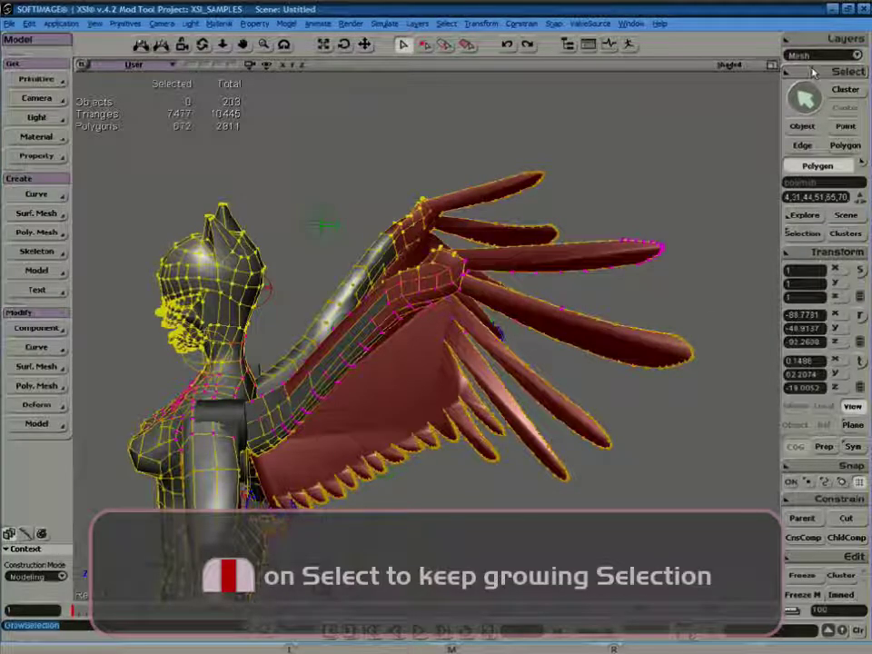
pyautogui.middleClick(814, 74)
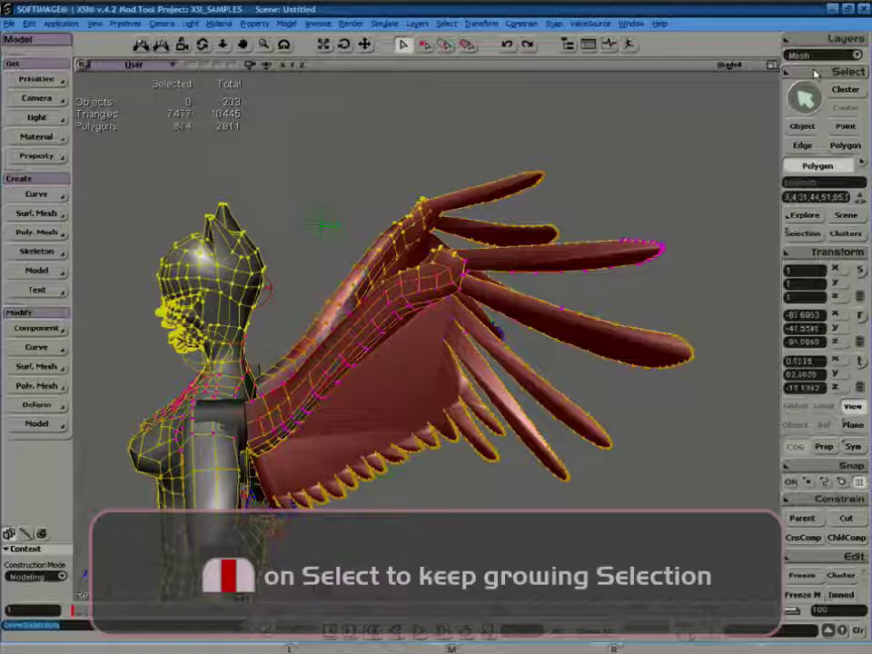
pyautogui.middleClick(815, 74)
pyautogui.middleClick(815, 74)
pyautogui.moveTo(555, 278); pyautogui.dragTo(537, 299, button='right')
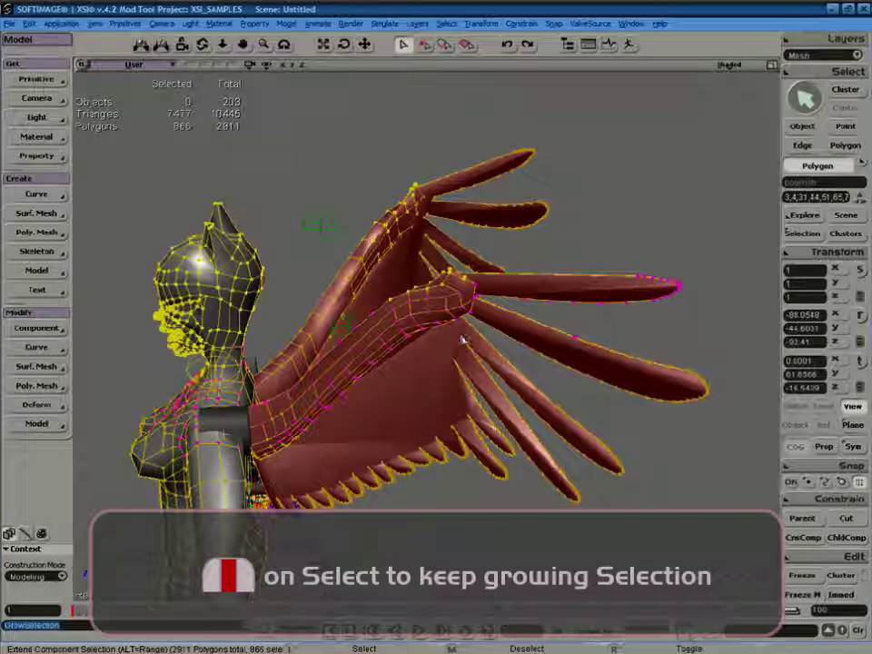
# Step: Convert the wing polygon selection to its adjacent points and set the viewport display to Wireframe
pyautogui.click(803, 85)
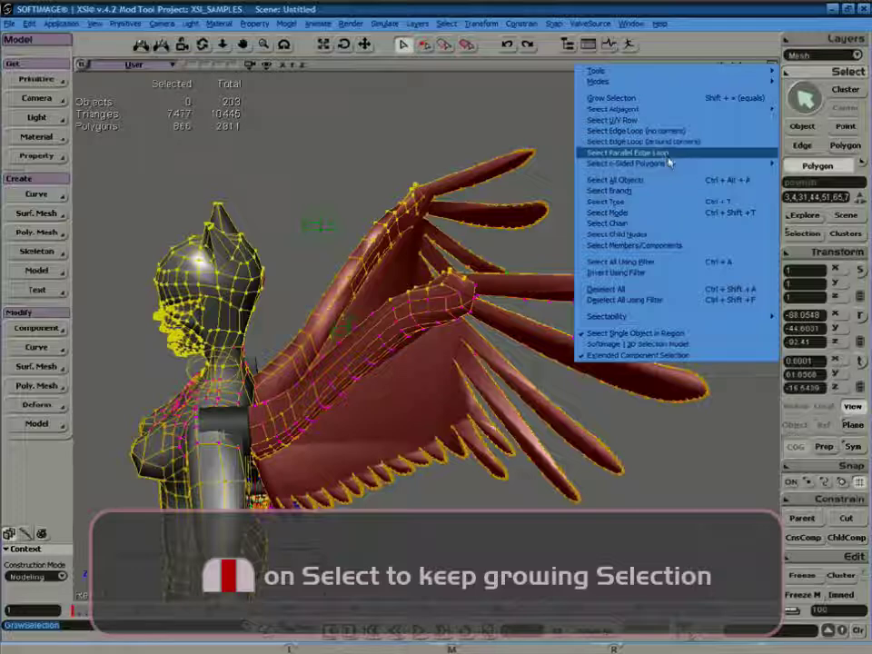
pyautogui.moveTo(673, 114)
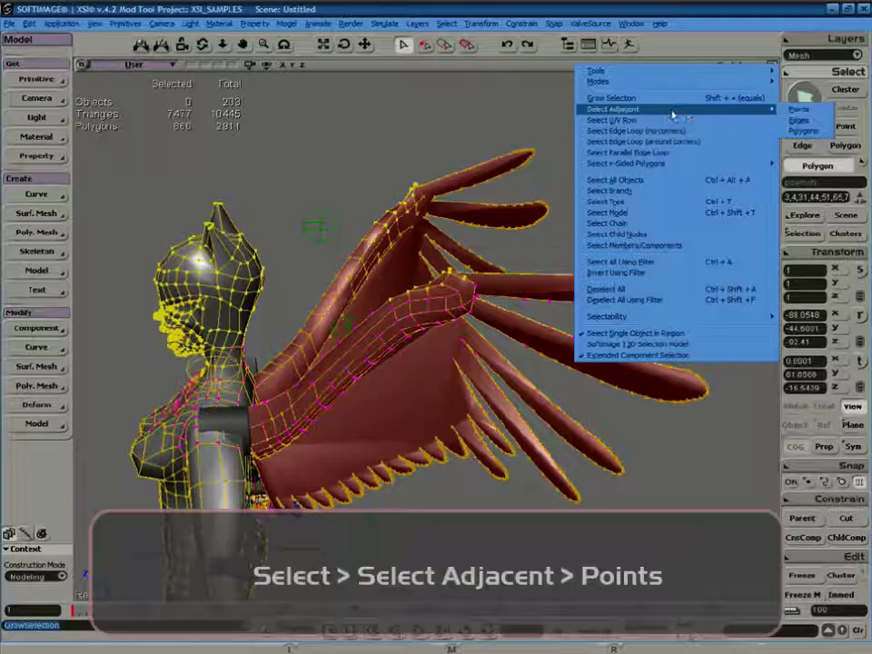
pyautogui.click(796, 109)
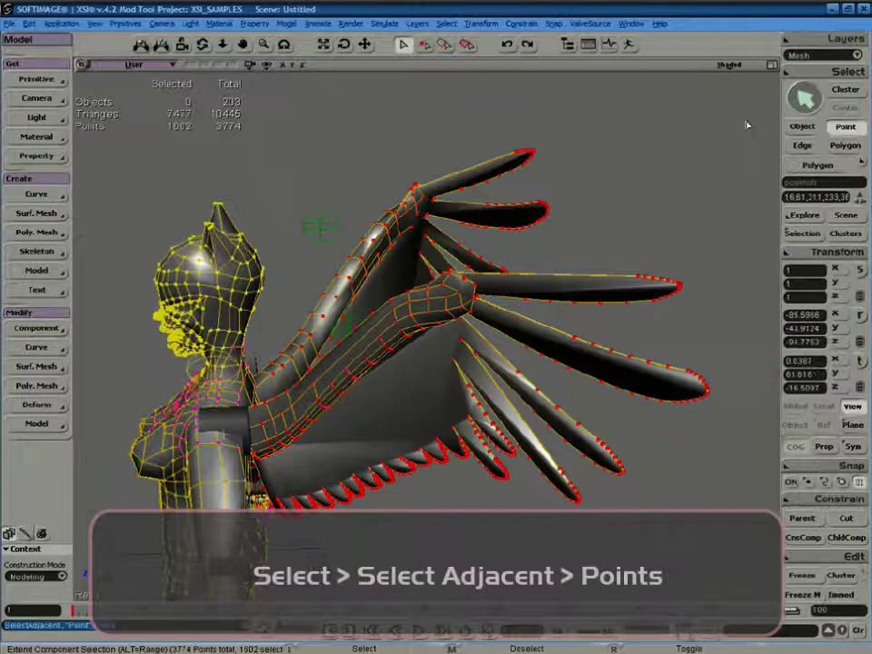
pyautogui.click(732, 65)
pyautogui.click(690, 182)
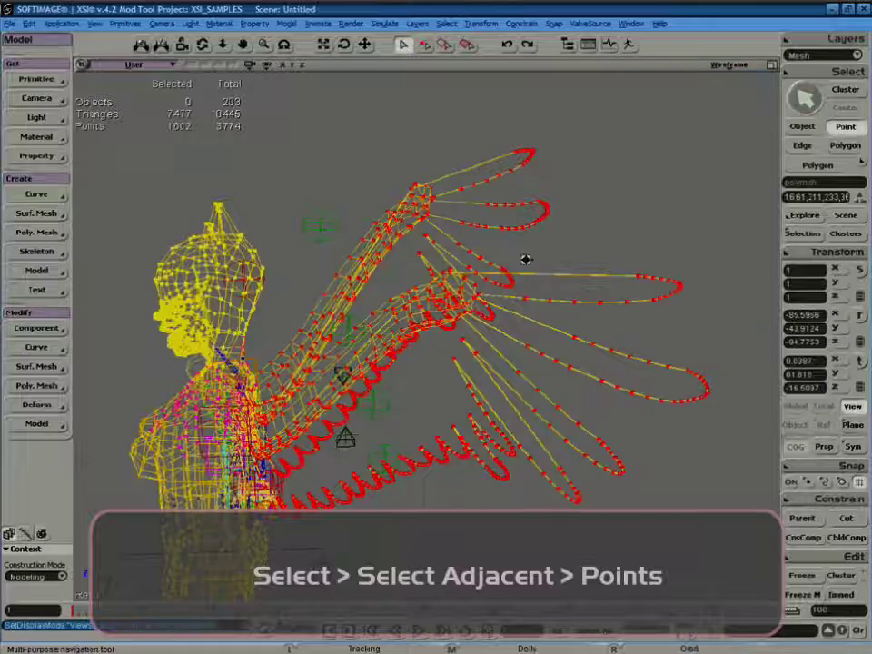
# Step: Locally reassign the envelope of the selected wing points to the yellow spine bone in the torso
pyautogui.moveTo(525, 260); pyautogui.dragTo(558, 231, button='right')
pyautogui.moveTo(558, 232); pyautogui.dragTo(429, 339, button='middle')
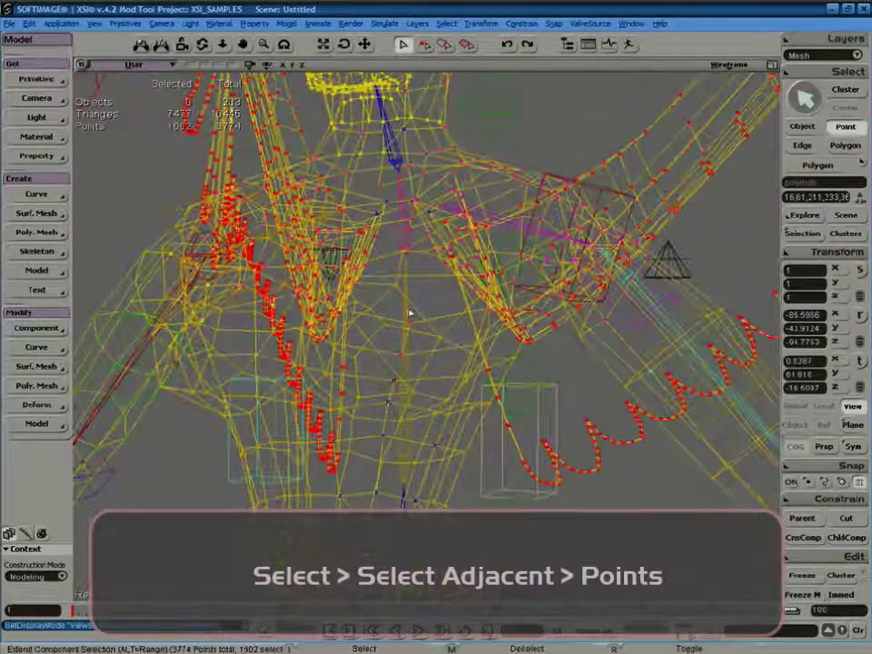
pyautogui.moveTo(409, 314); pyautogui.dragTo(421, 381, button='right')
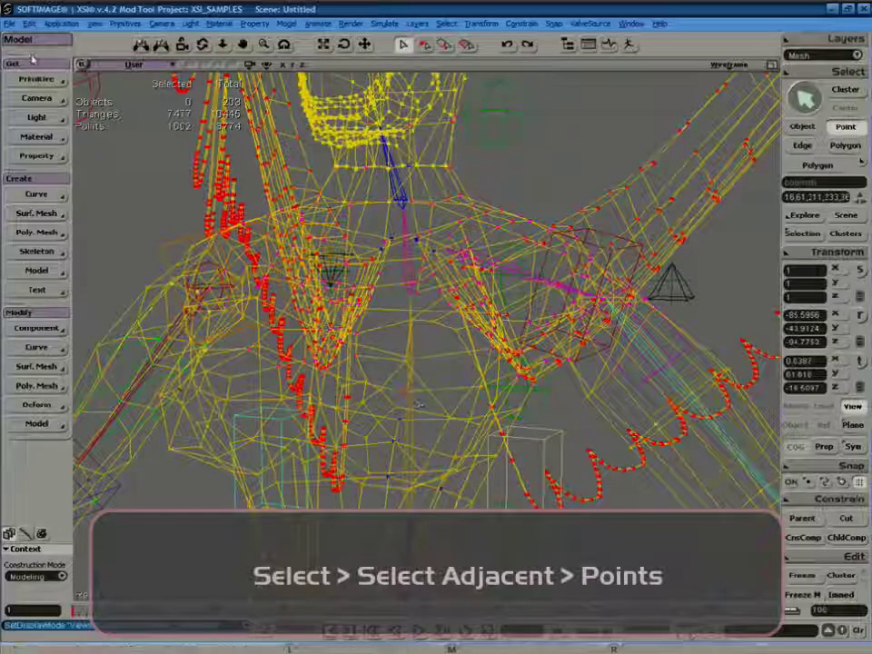
pyautogui.click(68, 62)
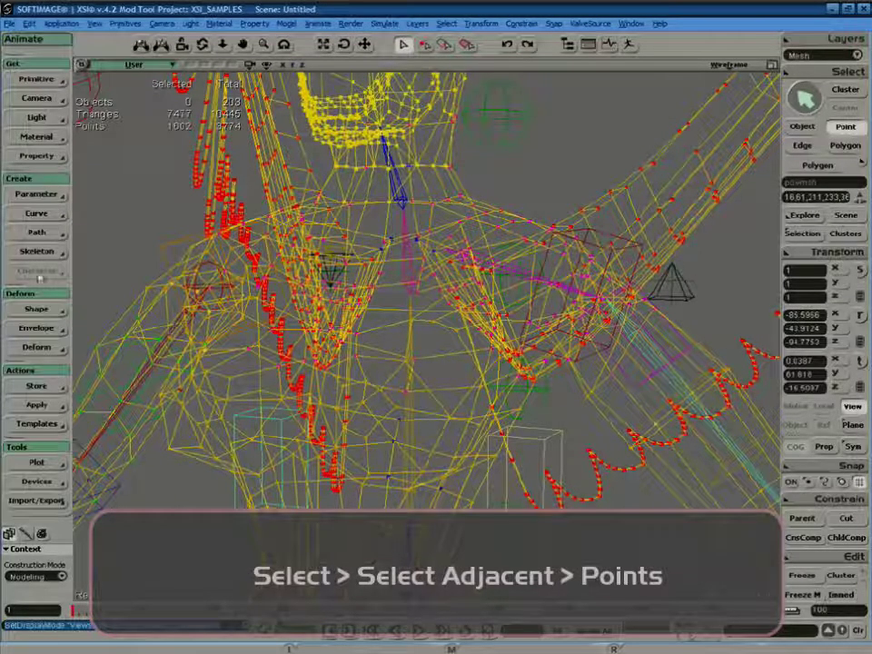
pyautogui.click(47, 330)
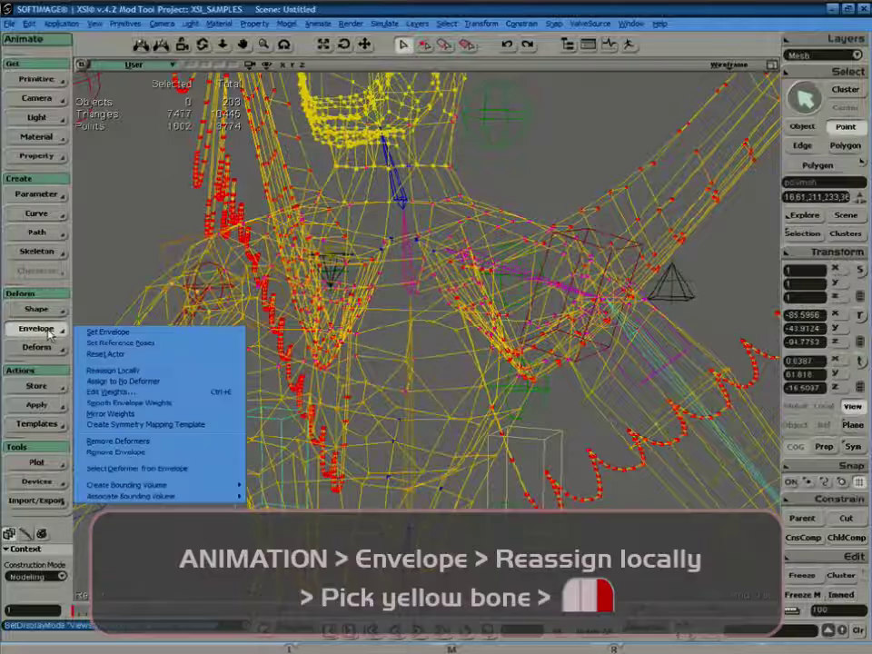
pyautogui.click(143, 372)
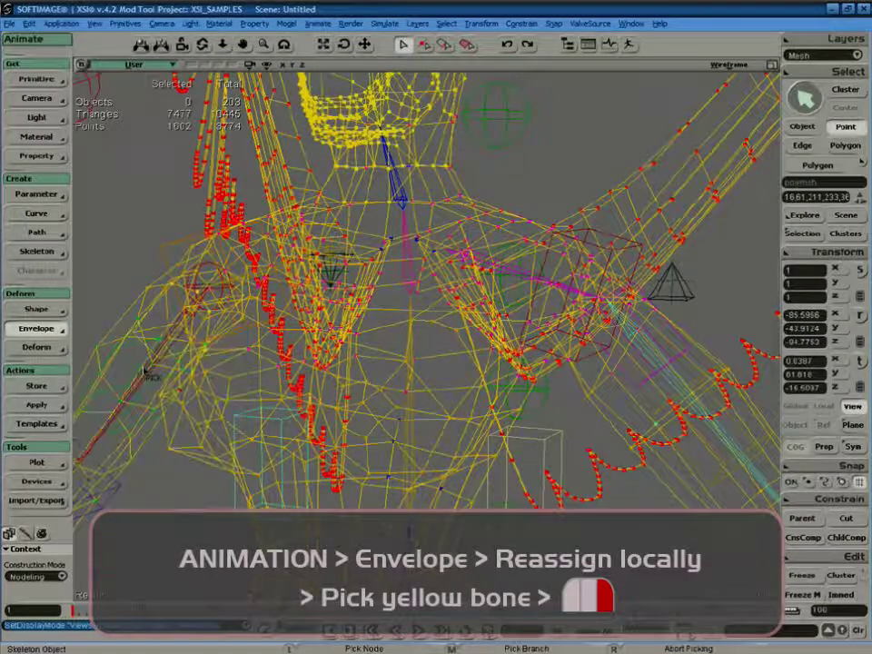
pyautogui.click(411, 408)
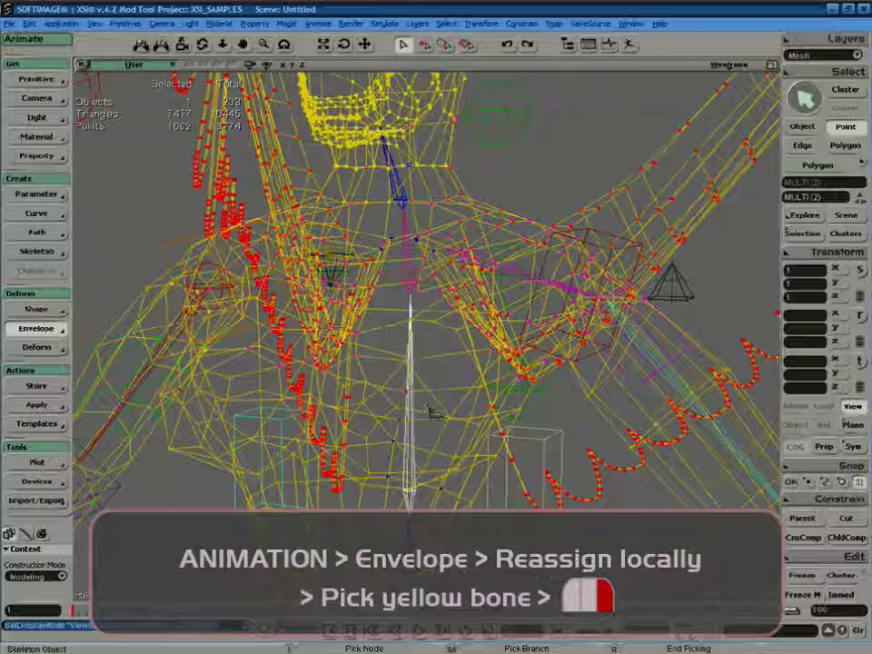
pyautogui.rightClick(431, 414)
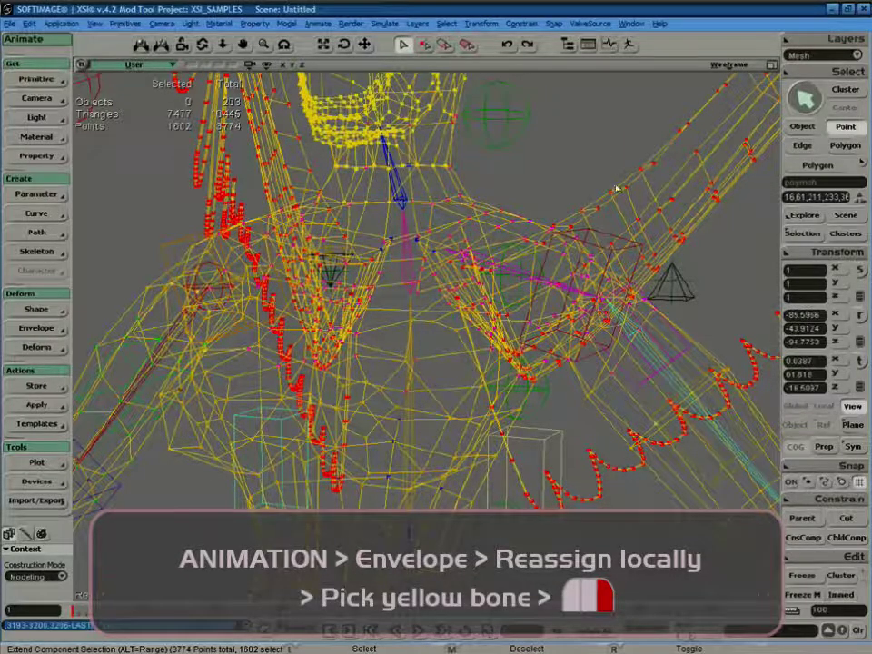
# Step: Select the whole character mesh and export it as a Model (.SMD) to C:\catwoman.smd with the Valve Source exporter
pyautogui.press('space')
pyautogui.press('a')
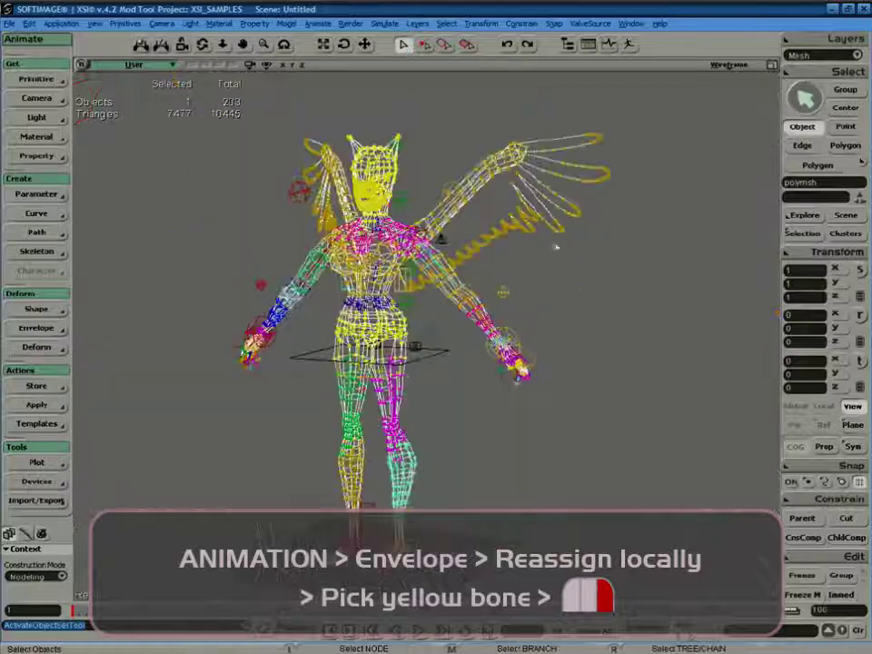
pyautogui.moveTo(576, 236)
pyautogui.mouseDown(button='right')
pyautogui.moveTo(502, 269)
pyautogui.moveTo(502, 202)
pyautogui.moveTo(509, 220)
pyautogui.moveTo(473, 227)
pyautogui.moveTo(463, 286)
pyautogui.moveTo(617, 220)
pyautogui.moveTo(583, 260)
pyautogui.moveTo(474, 273)
pyautogui.moveTo(483, 249)
pyautogui.moveTo(526, 246)
pyautogui.mouseUp(button='right')
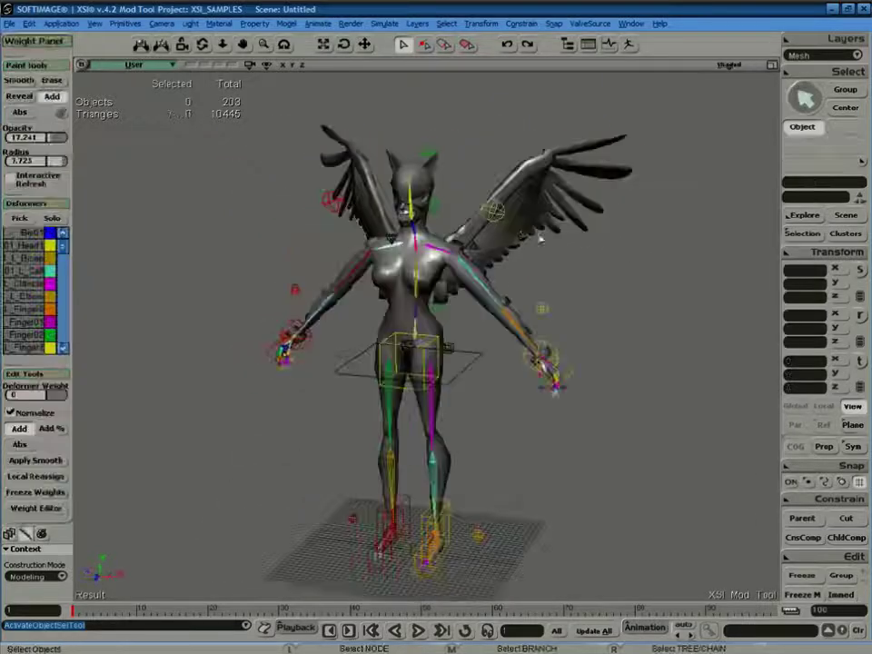
pyautogui.click(522, 249)
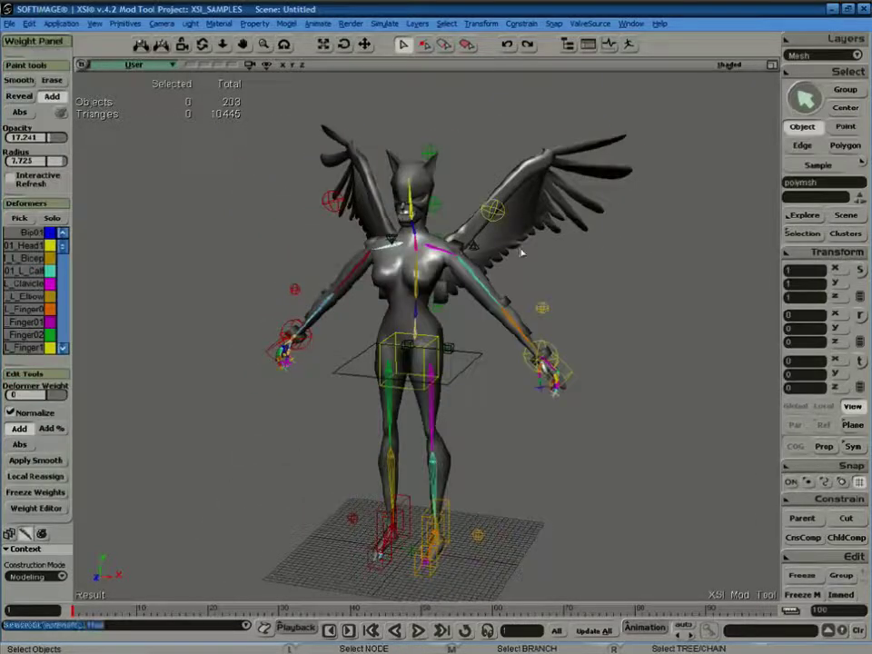
pyautogui.click(590, 23)
pyautogui.click(633, 50)
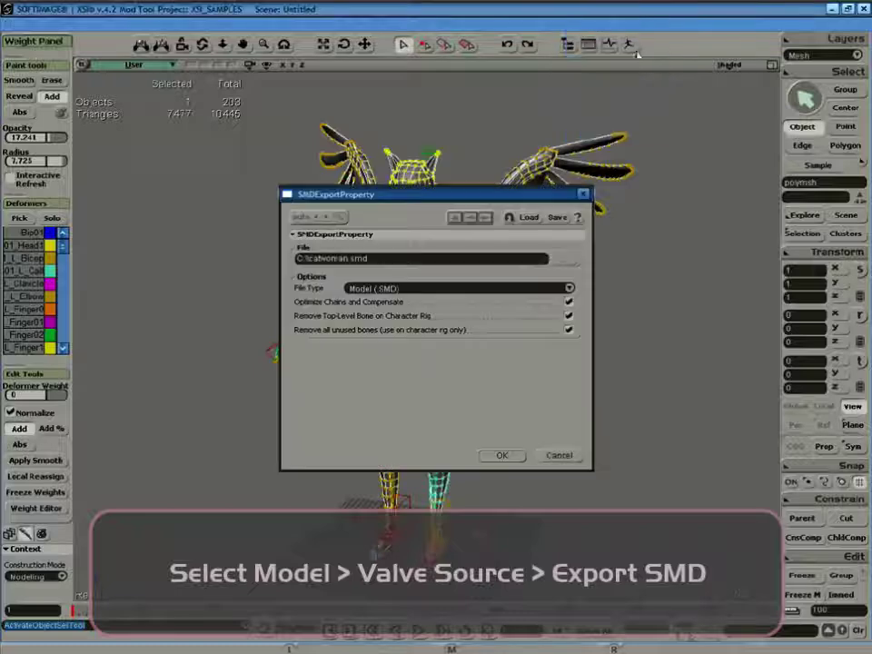
pyautogui.click(503, 456)
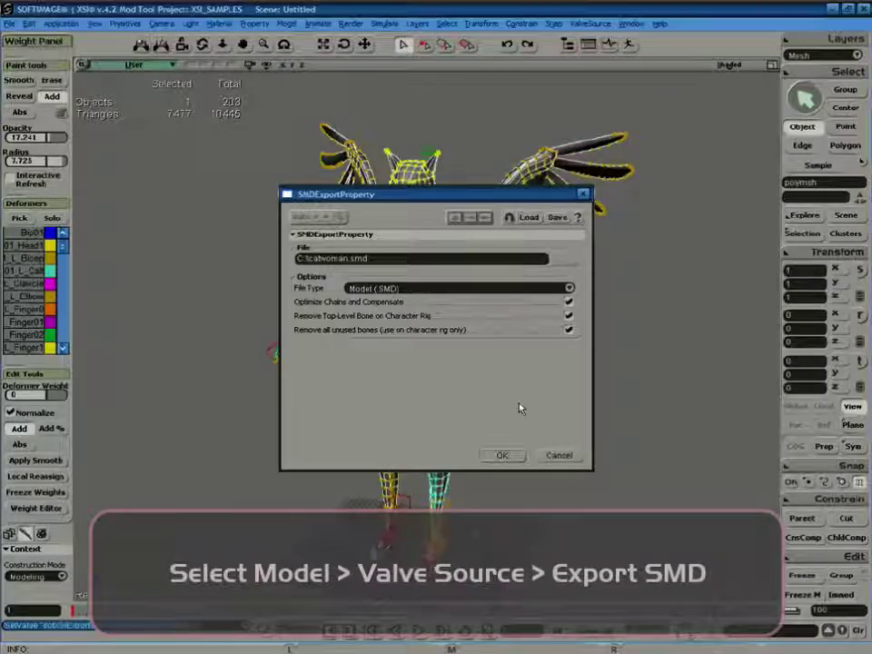
# Step: Switch to the desktop folders and move catwoman.smd from C:\ into the Group03m folder, replacing the existing file
pyautogui.hotkey('alt', 'Tab')
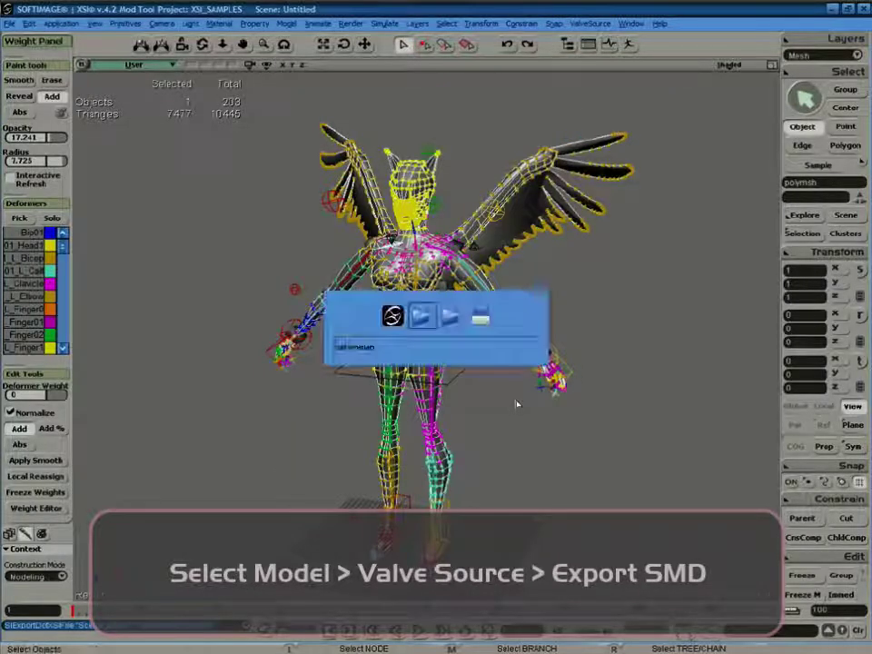
pyautogui.hotkey('alt', 'Tab')
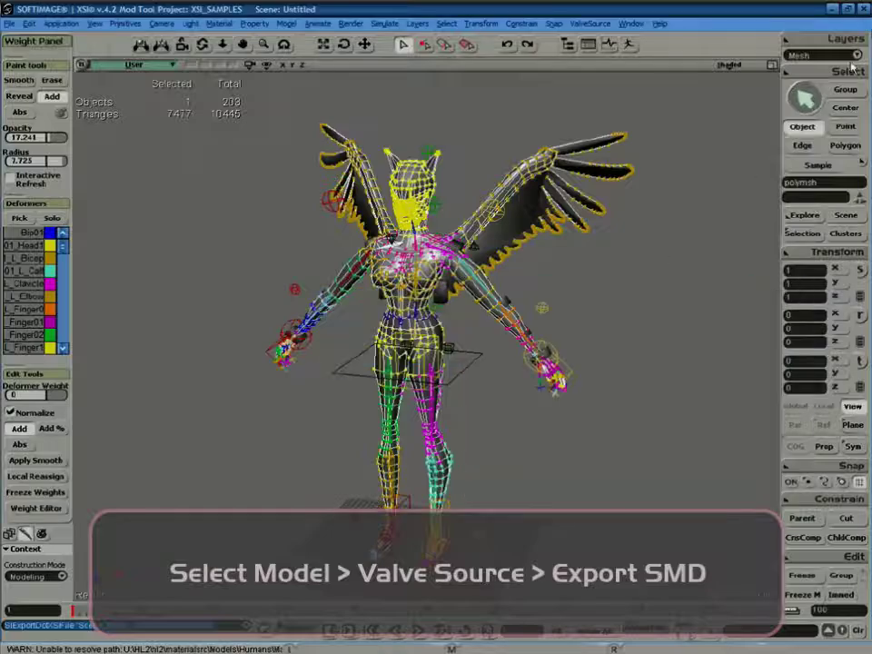
pyautogui.click(850, 9)
pyautogui.moveTo(254, 191); pyautogui.dragTo(296, 198)
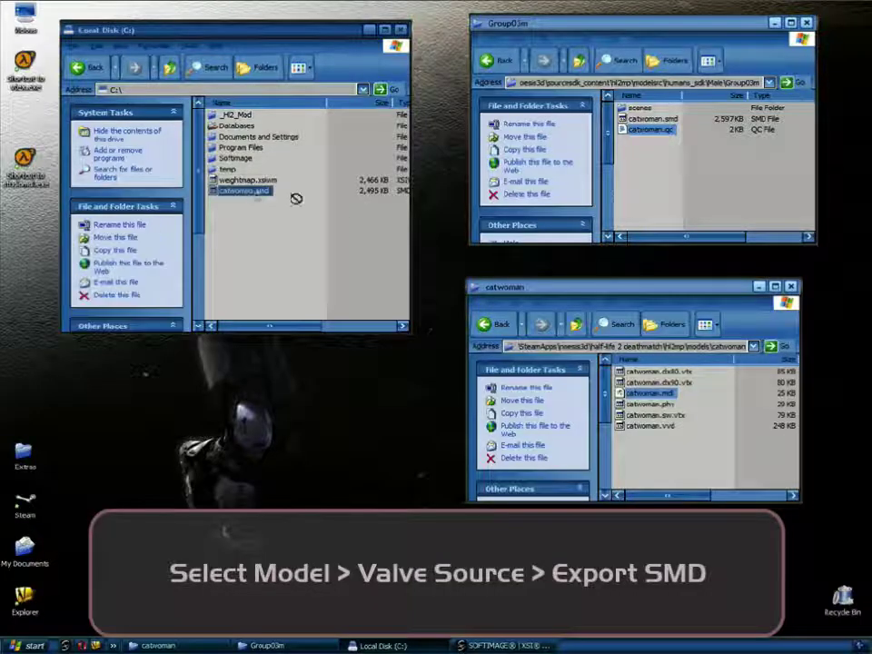
pyautogui.moveTo(661, 480); pyautogui.dragTo(676, 410)
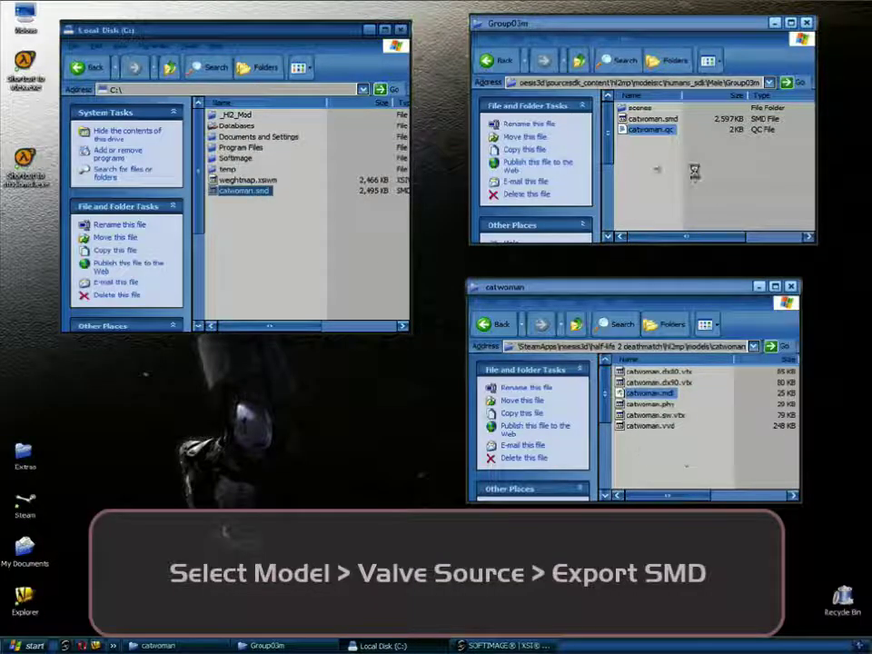
pyautogui.moveTo(693, 171); pyautogui.dragTo(669, 139)
pyautogui.click(503, 394)
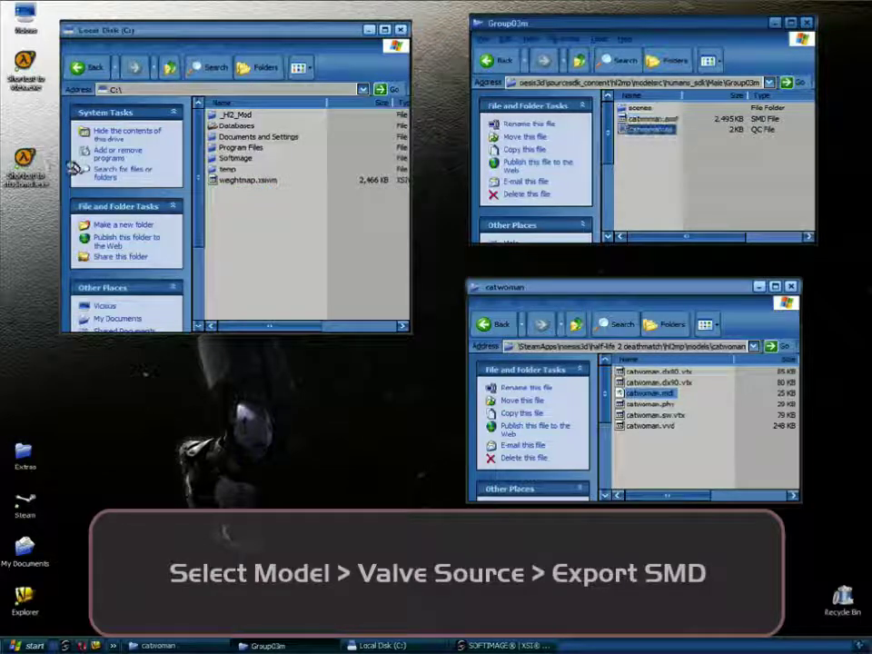
# Step: Compile catwoman.qc with studiomdl.exe, and open catwoman.mdl in the model viewer to inspect the winged character
pyautogui.moveTo(75, 168); pyautogui.dragTo(25, 165)
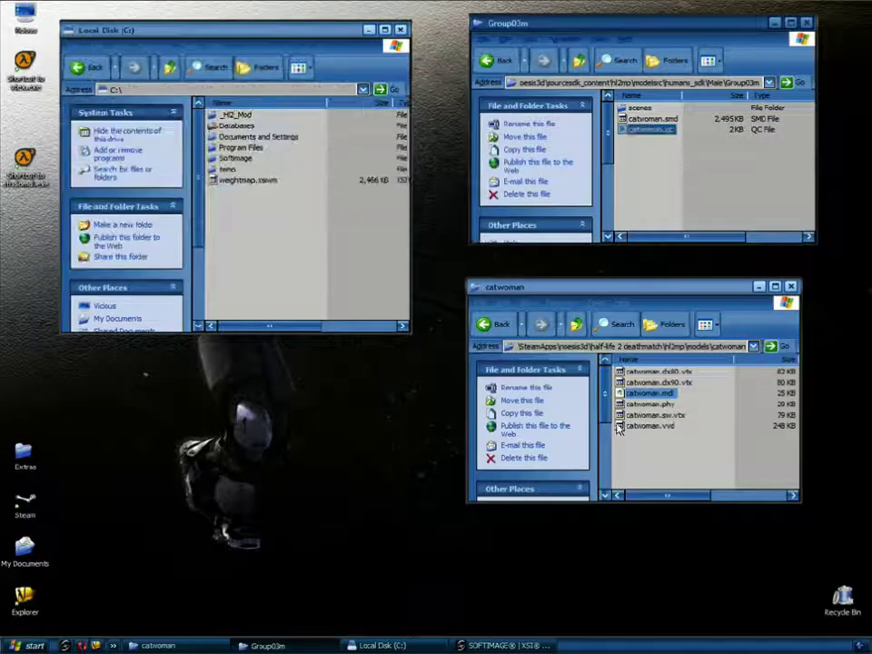
pyautogui.click(642, 395)
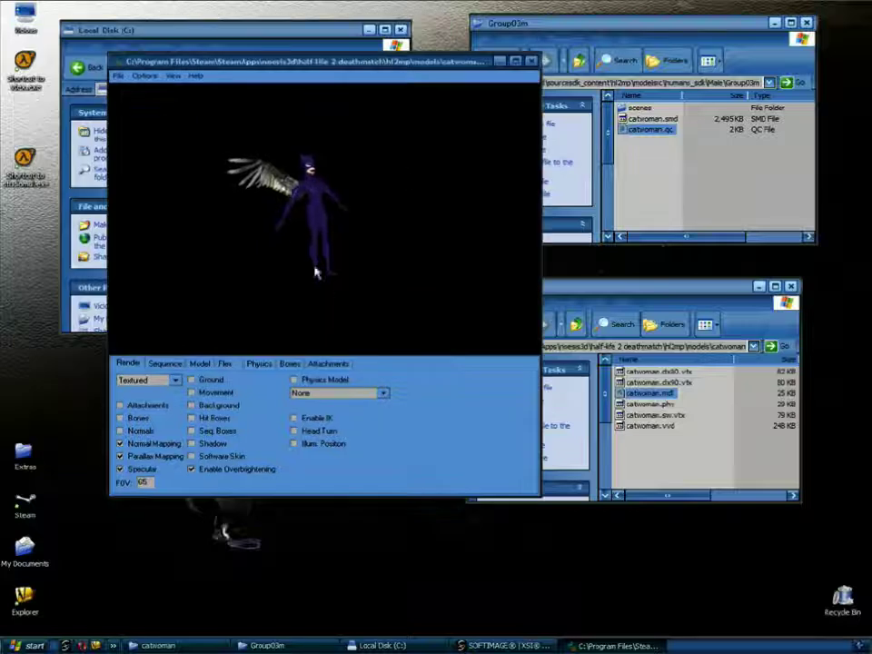
pyautogui.moveTo(344, 223); pyautogui.dragTo(391, 209)
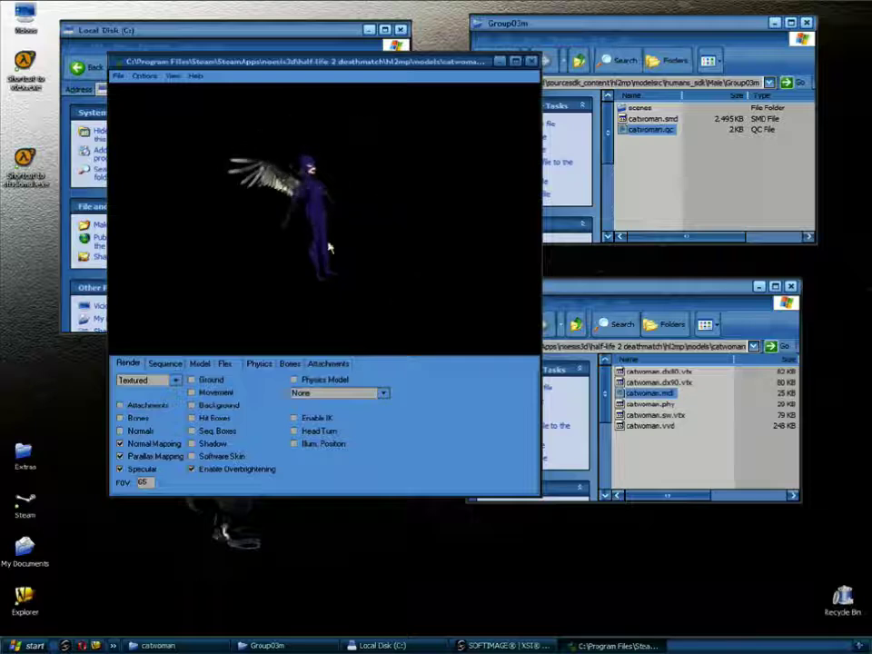
# Step: Preview several of the model's animation sequences to check how the wings follow the body
pyautogui.click(165, 363)
pyautogui.click(171, 380)
pyautogui.click(169, 383)
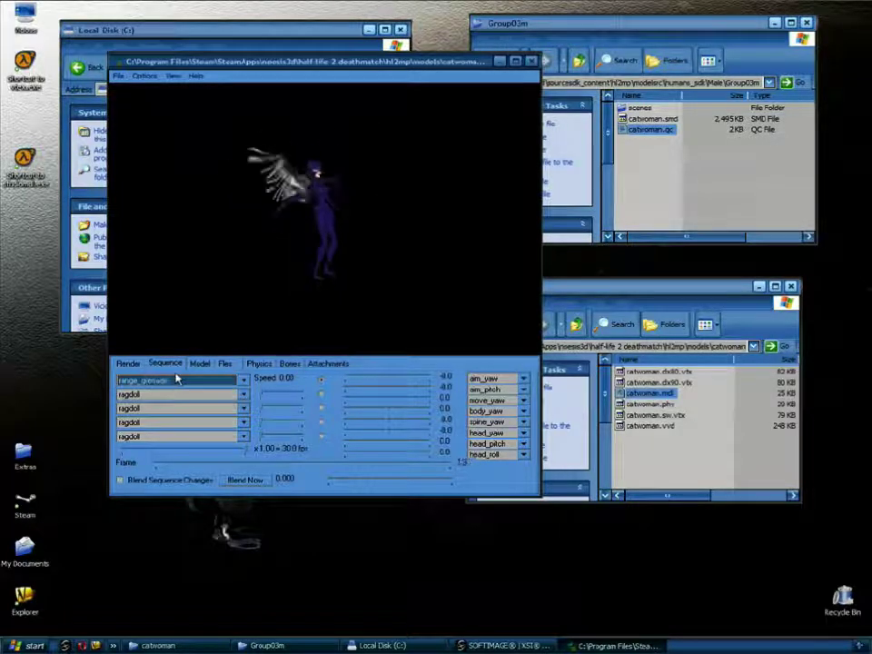
pyautogui.scroll(-1, 178, 380)
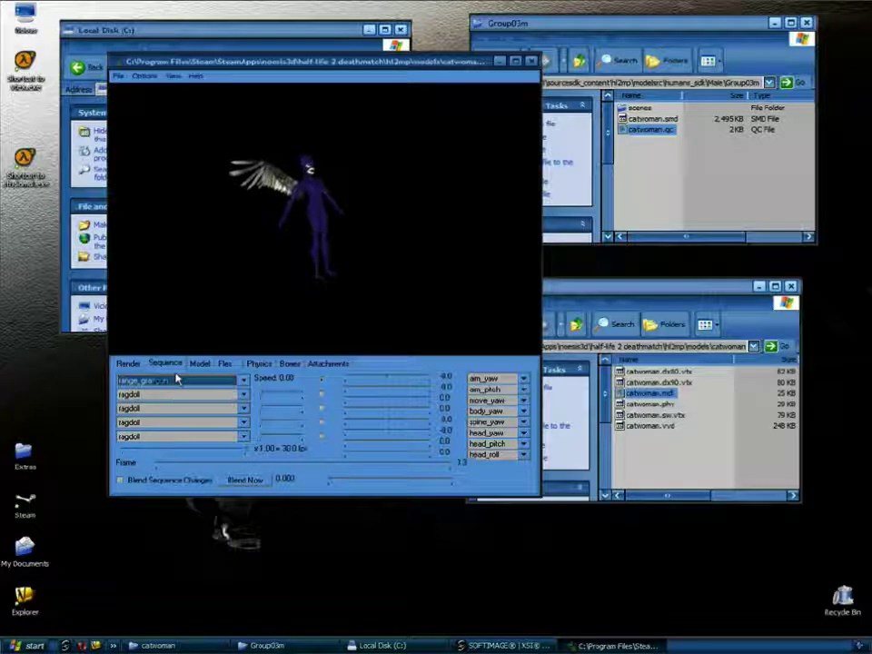
pyautogui.scroll(-1, 177, 380)
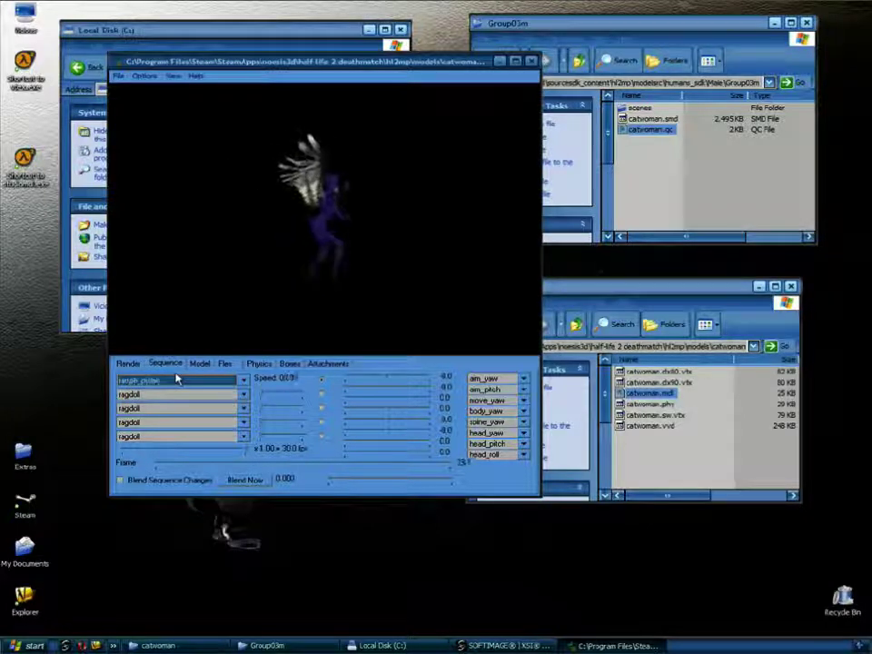
# Step: Play through the crouch-walk and crouch-idle sequences, such as cwalk_melee and cidle_shotgun, to check how the wings follow the body
pyautogui.scroll(-1, 177, 380)
pyautogui.moveTo(515, 238); pyautogui.dragTo(321, 268)
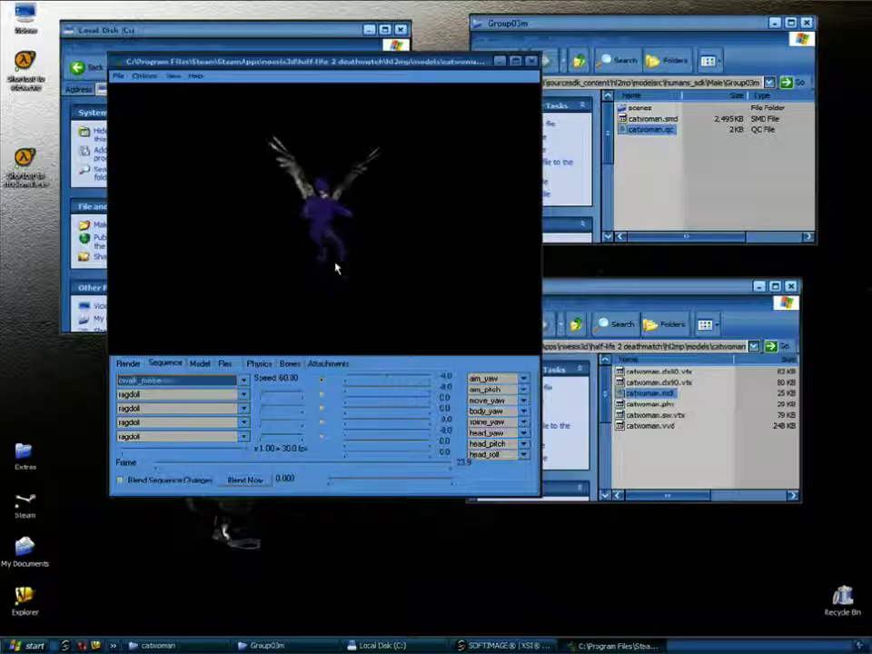
pyautogui.scroll(-1, 334, 268)
pyautogui.scroll(-1, 335, 268)
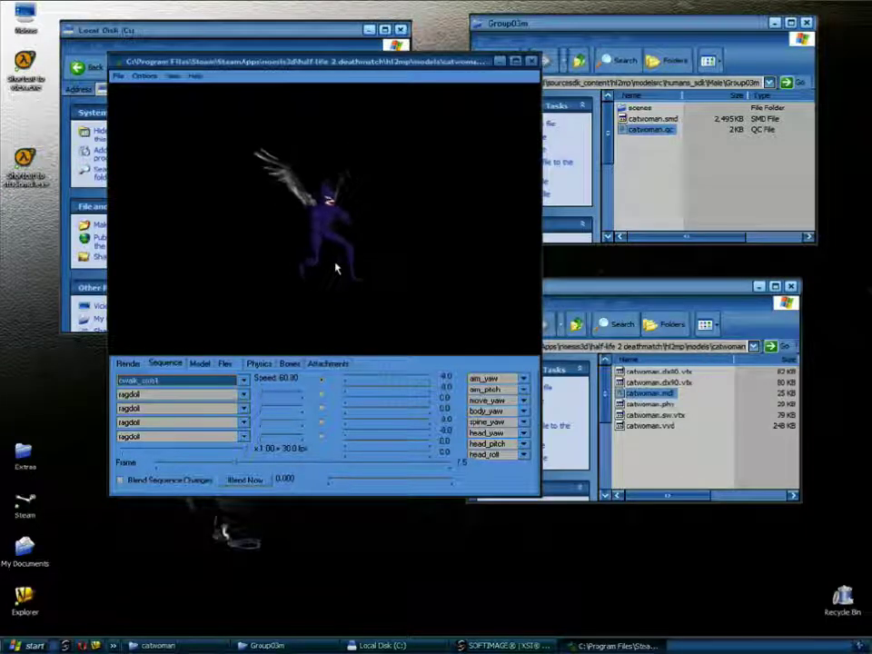
pyautogui.scroll(-1, 335, 268)
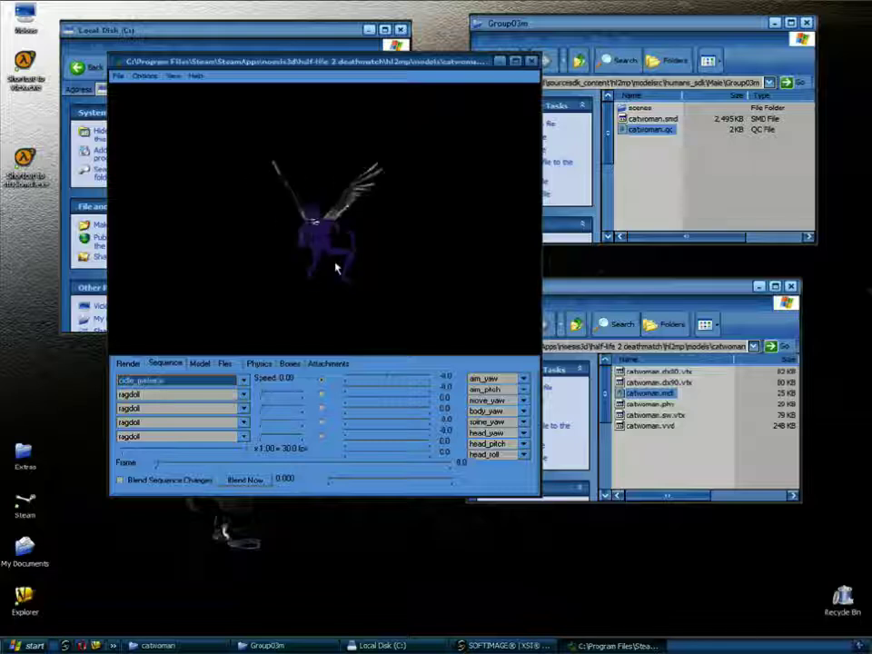
pyautogui.scroll(-1, 335, 268)
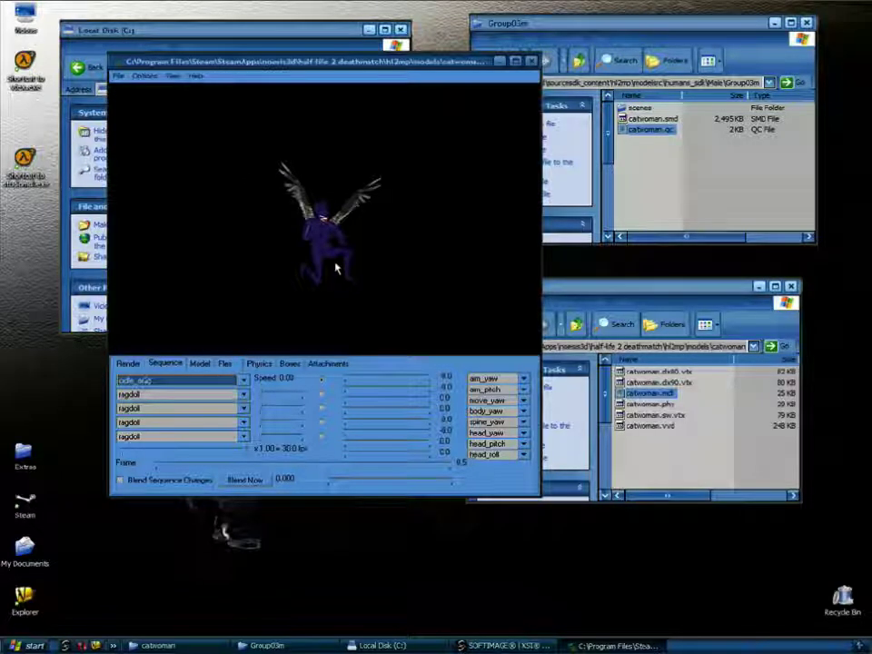
pyautogui.scroll(-1, 335, 268)
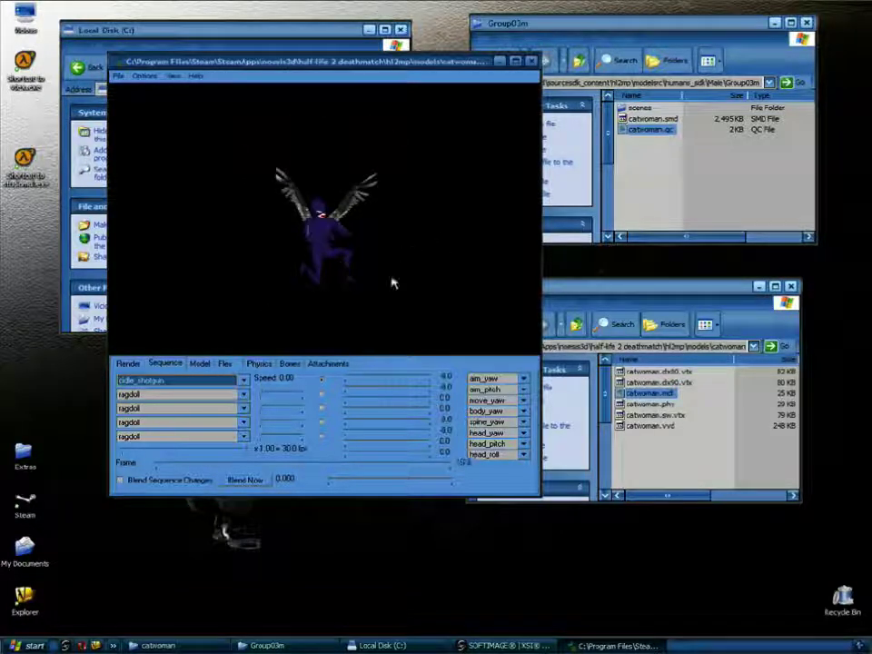
# Step: Play the run_ar2 sequence and inspect the running character's wings up close and from several angles
pyautogui.moveTo(393, 284); pyautogui.dragTo(397, 240)
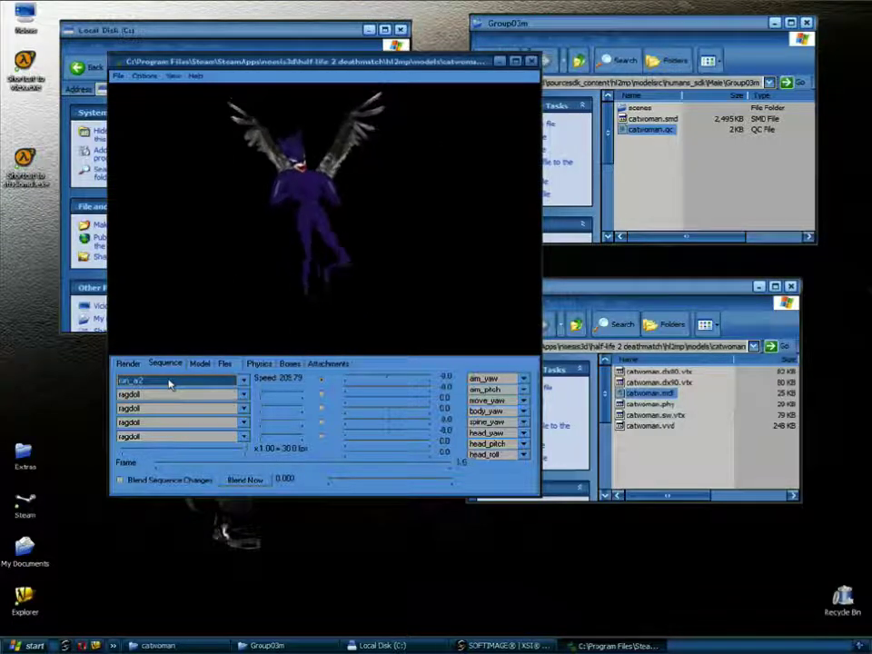
pyautogui.moveTo(345, 134); pyautogui.dragTo(290, 220)
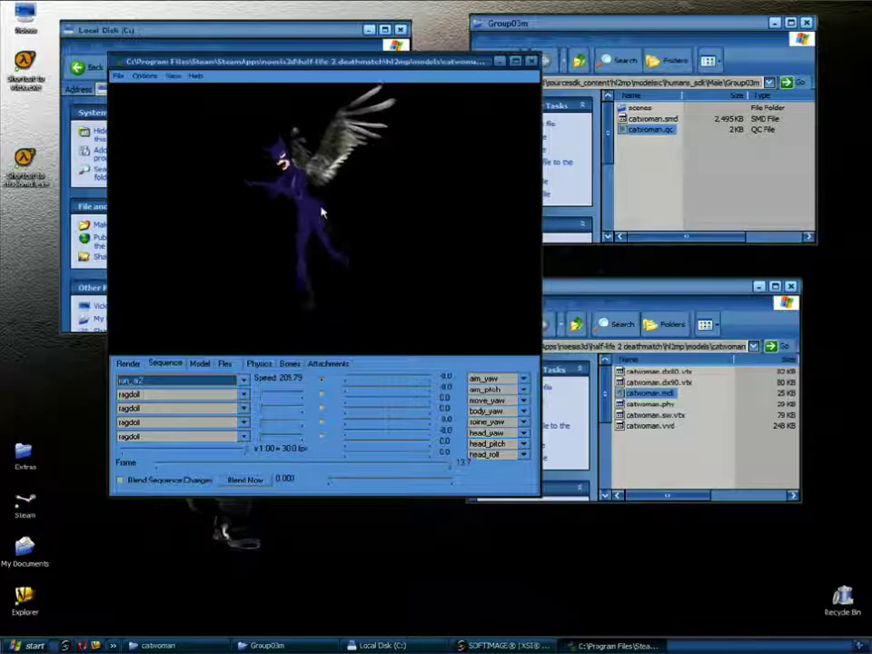
pyautogui.moveTo(320, 186); pyautogui.dragTo(311, 237)
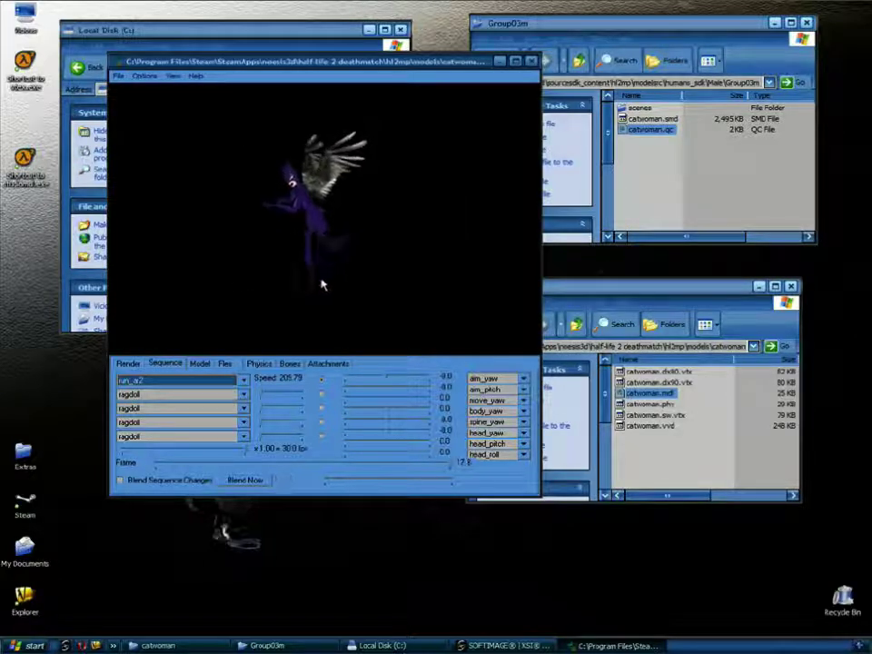
pyautogui.moveTo(322, 235)
pyautogui.mouseDown()
pyautogui.moveTo(371, 216)
pyautogui.moveTo(308, 222)
pyautogui.moveTo(334, 214)
pyautogui.moveTo(339, 195)
pyautogui.moveTo(318, 241)
pyautogui.mouseUp()
pyautogui.moveTo(333, 200)
pyautogui.mouseDown()
pyautogui.moveTo(312, 259)
pyautogui.moveTo(353, 181)
pyautogui.moveTo(275, 220)
pyautogui.moveTo(376, 207)
pyautogui.moveTo(380, 198)
pyautogui.moveTo(347, 225)
pyautogui.moveTo(336, 221)
pyautogui.mouseUp()
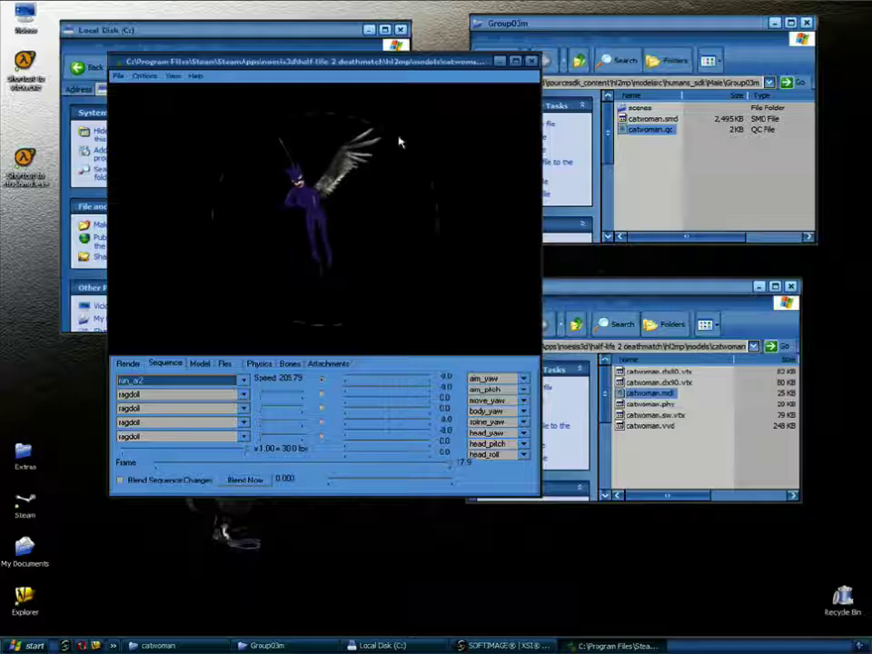
pyautogui.moveTo(400, 141); pyautogui.dragTo(350, 202)
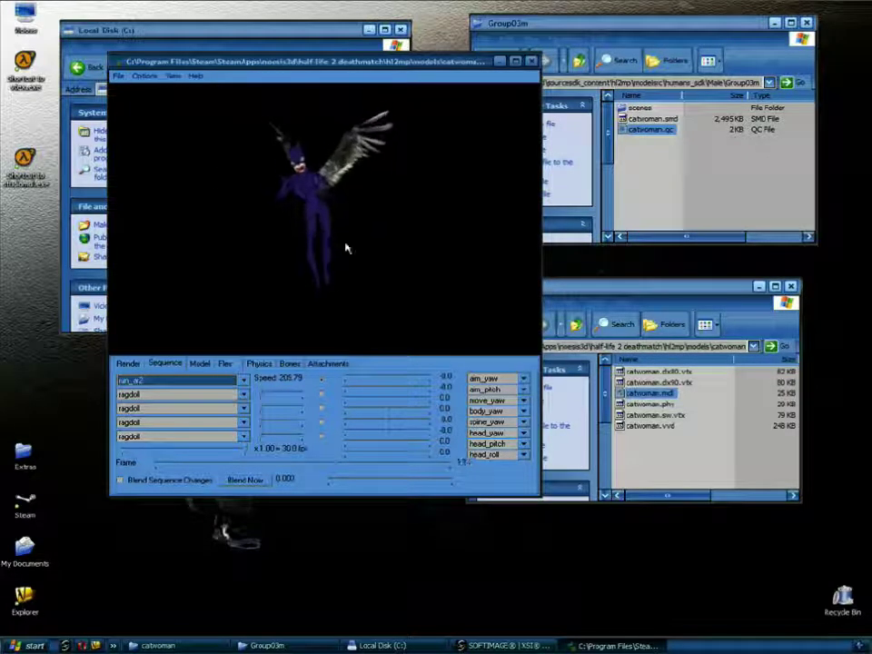
# Step: Turn on the Ground and Shadow render options for the running model, and switch Movement on and off again
pyautogui.click(199, 363)
pyautogui.click(128, 364)
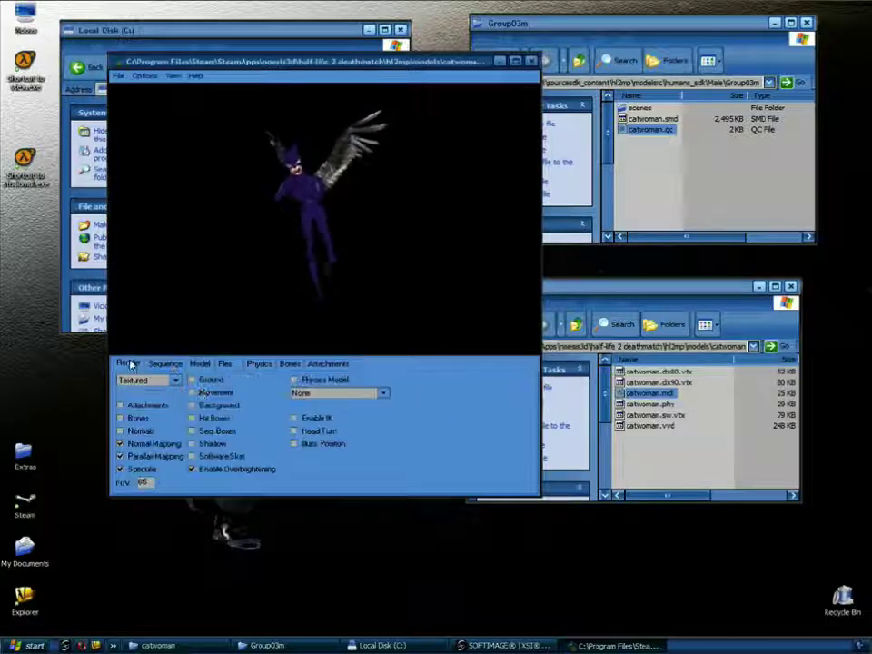
pyautogui.click(192, 390)
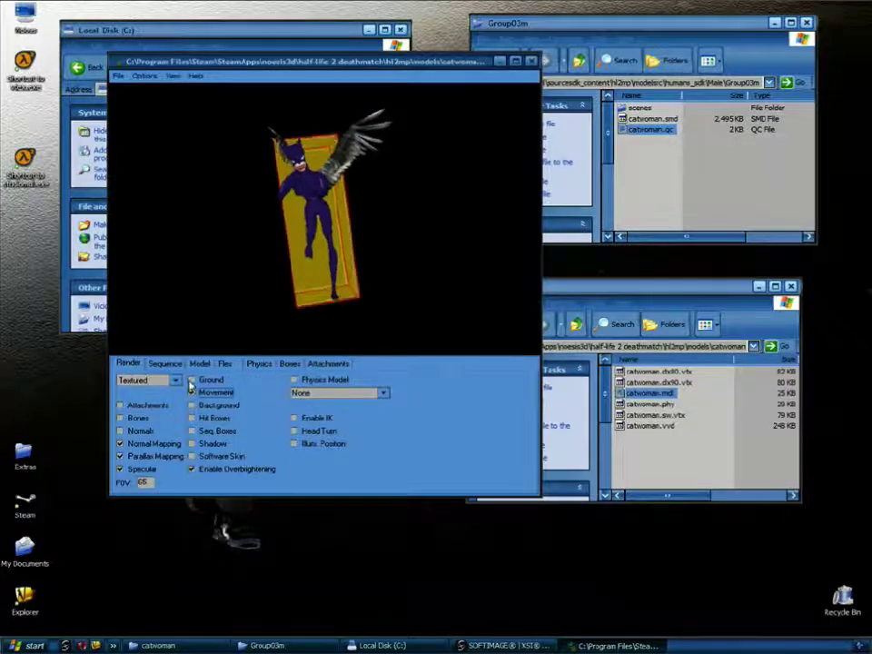
pyautogui.click(191, 380)
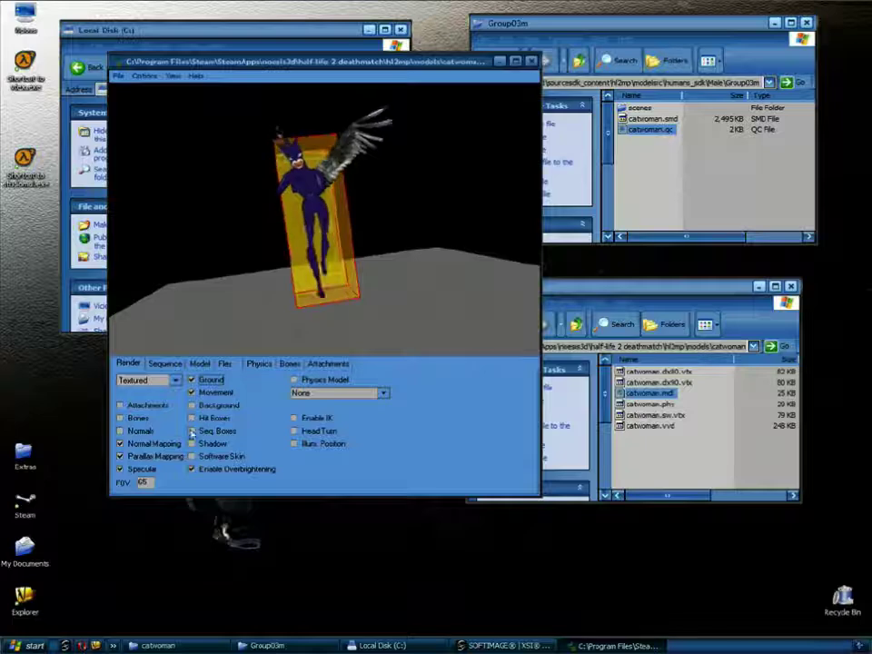
pyautogui.click(192, 444)
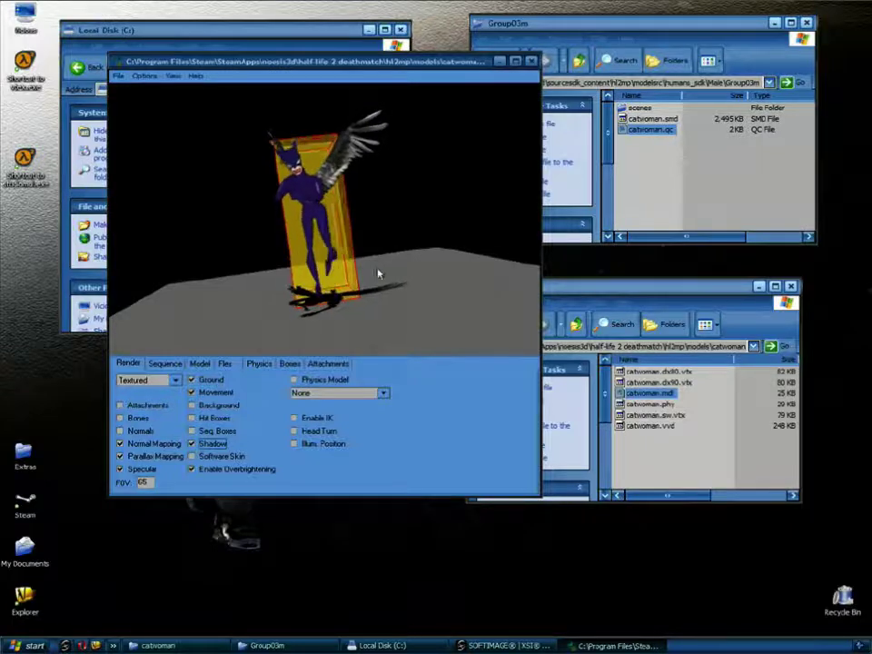
pyautogui.moveTo(379, 273); pyautogui.dragTo(355, 282)
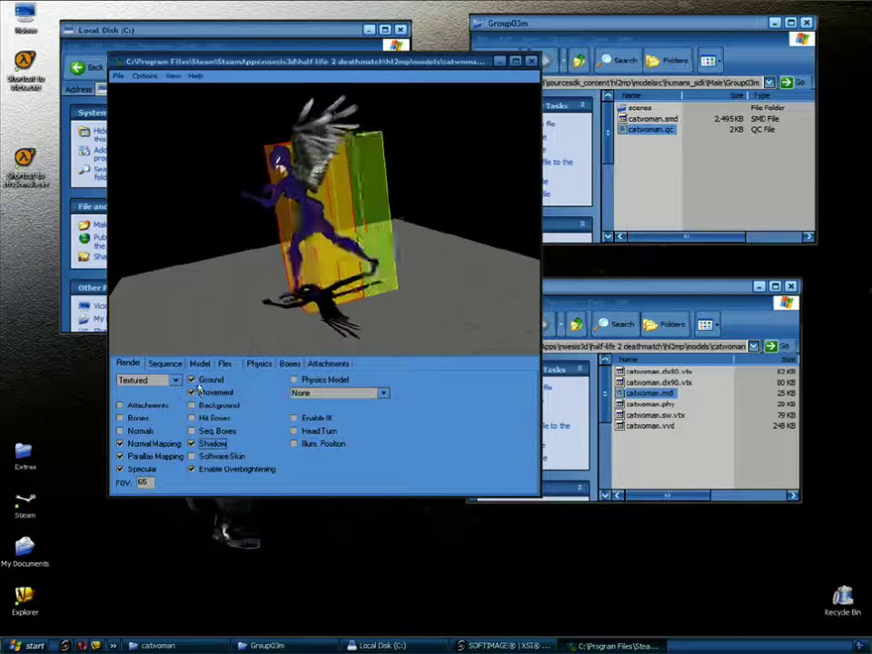
pyautogui.click(192, 392)
pyautogui.moveTo(372, 255); pyautogui.dragTo(375, 228)
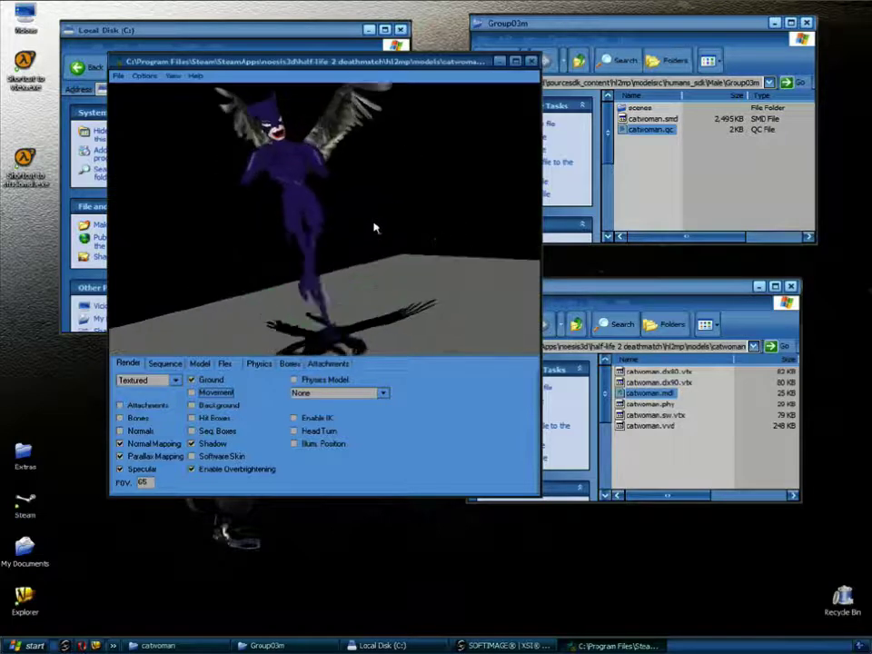
# Step: Preview the cidle_pistol and cwalk_pistol sequences on the ground plane from several angles, and close the model viewer
pyautogui.click(166, 364)
pyautogui.click(171, 381)
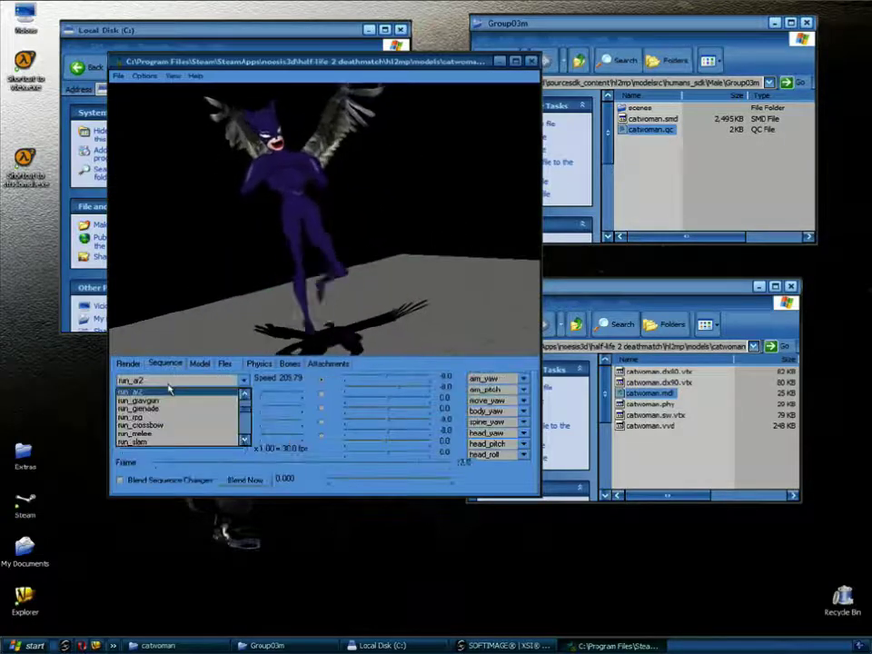
pyautogui.scroll(-3, 168, 388)
pyautogui.scroll(-2, 168, 389)
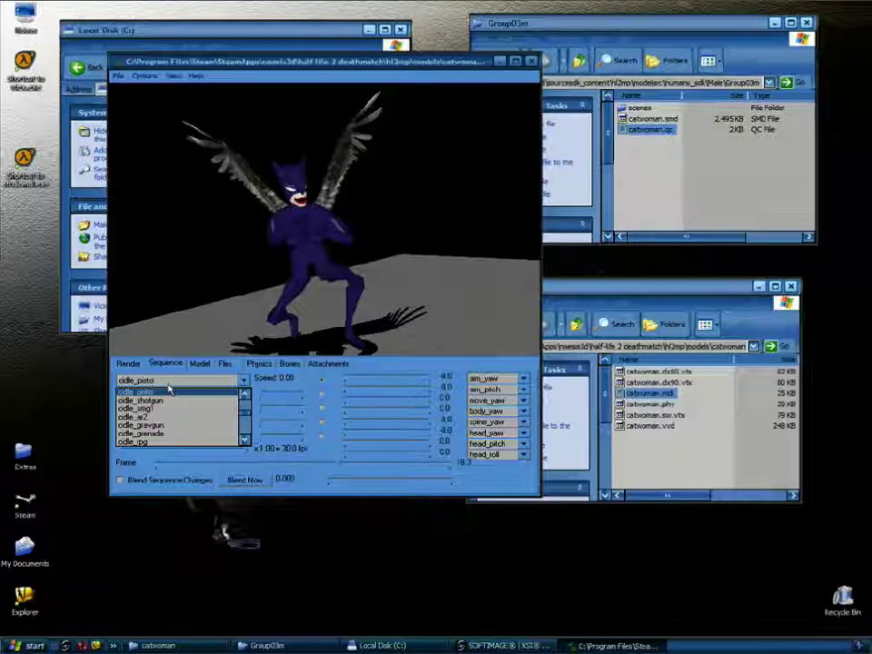
pyautogui.click(168, 391)
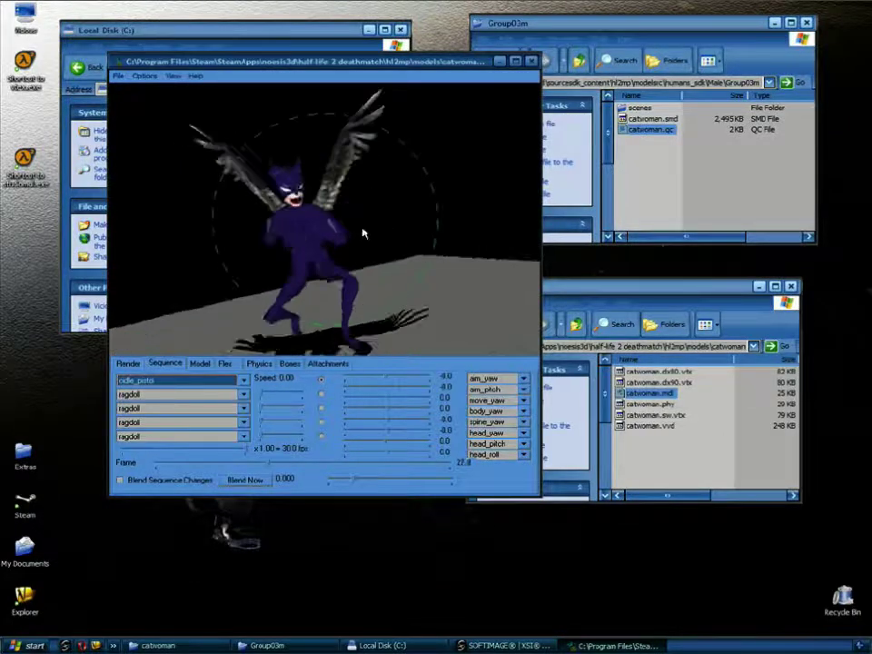
pyautogui.moveTo(362, 235); pyautogui.dragTo(291, 311)
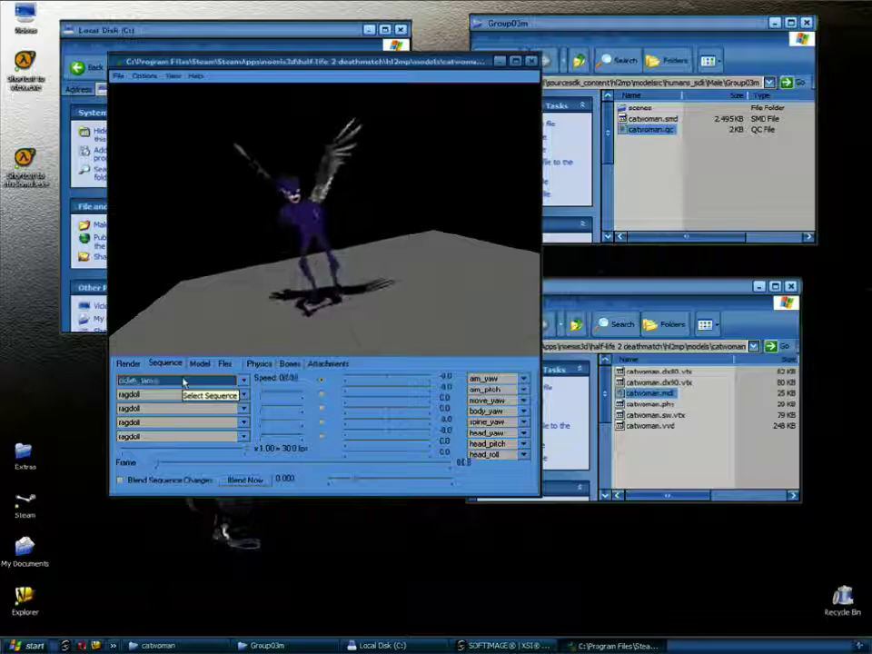
pyautogui.moveTo(377, 209); pyautogui.dragTo(335, 184)
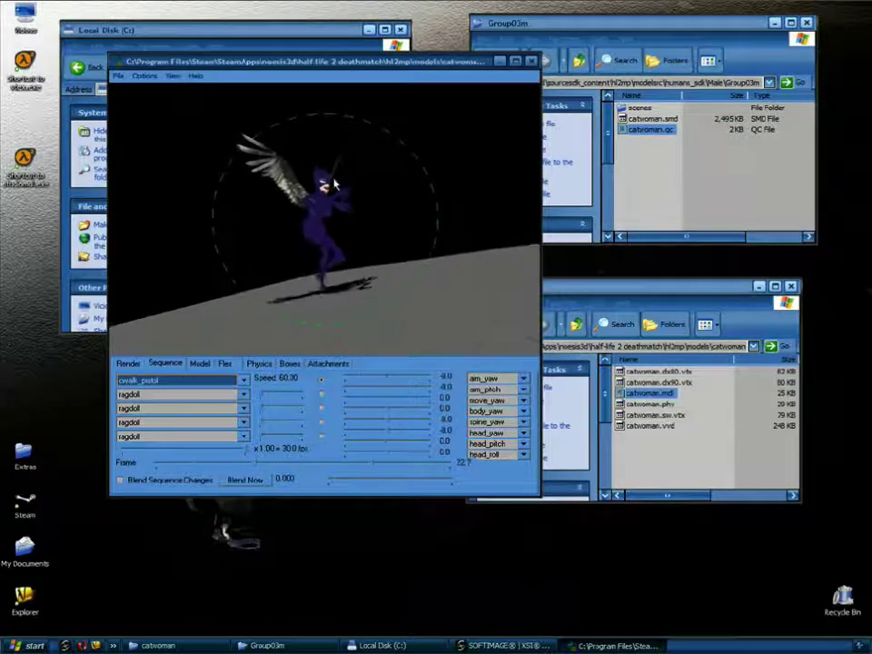
pyautogui.moveTo(445, 192); pyautogui.dragTo(343, 254)
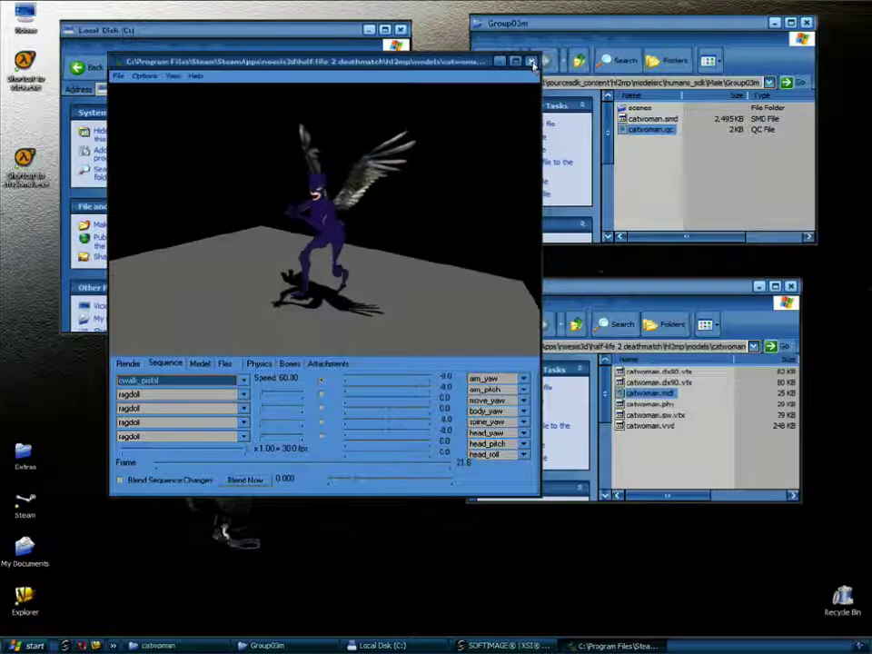
pyautogui.click(534, 63)
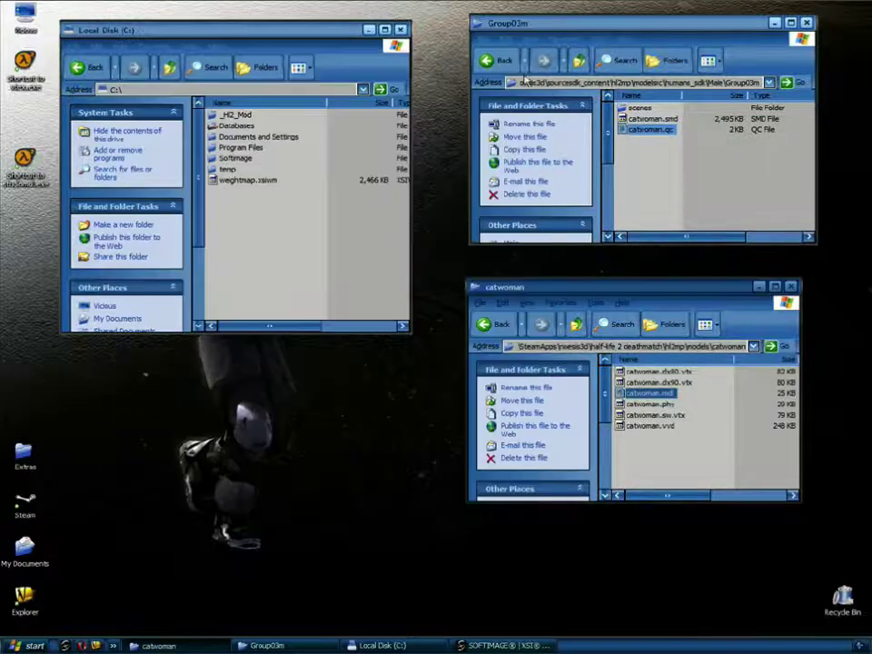
pyautogui.click(323, 241)
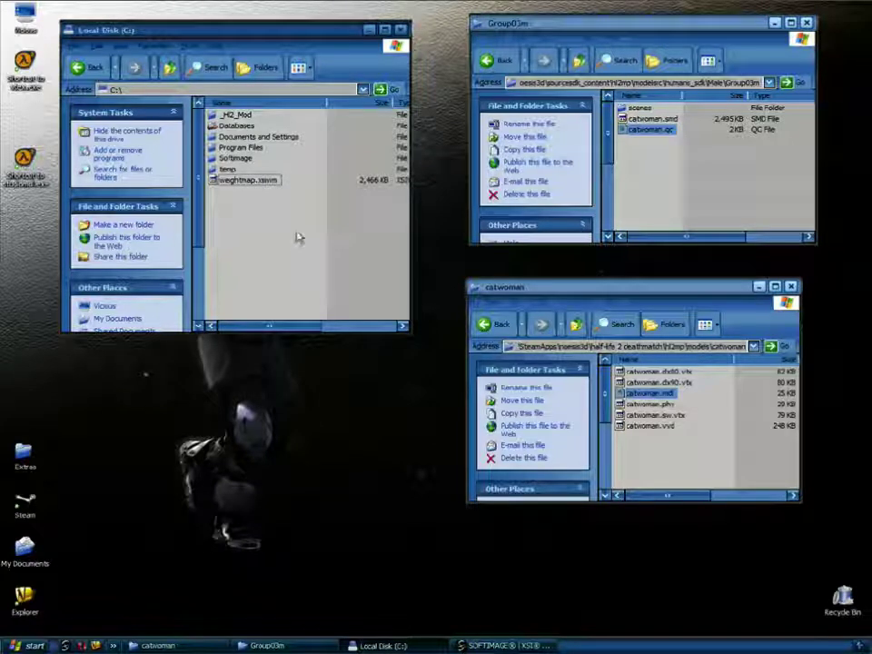
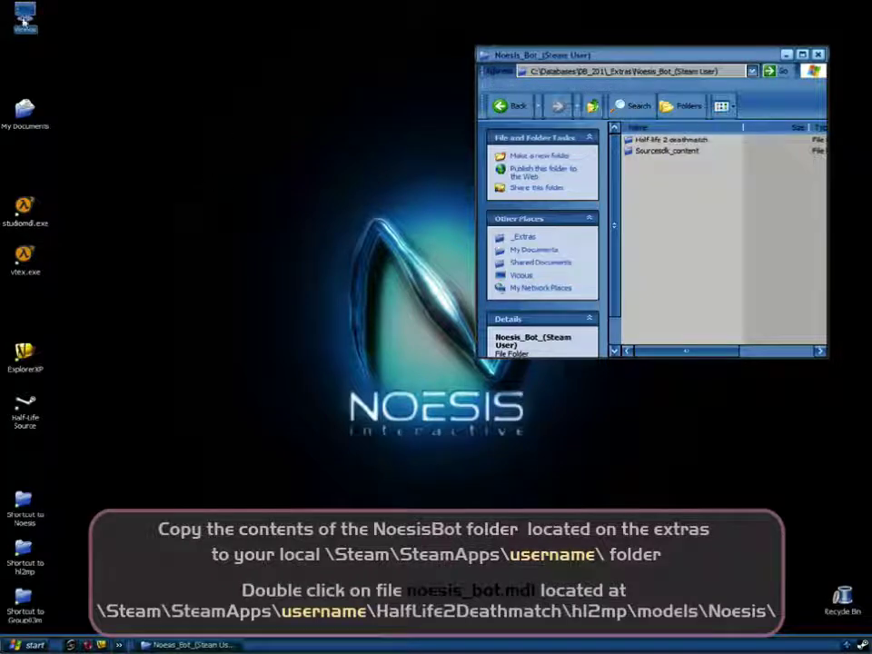
# Step: Copy the Half-life 2 deathmatch and Sourcesdk_content folders from Noesis_Bot_(Steam User) into C:\Program Files\Steam\SteamApps\noesis3d, replacing all existing files
pyautogui.moveTo(521, 133); pyautogui.dragTo(231, 130)
pyautogui.doubleClick(273, 209)
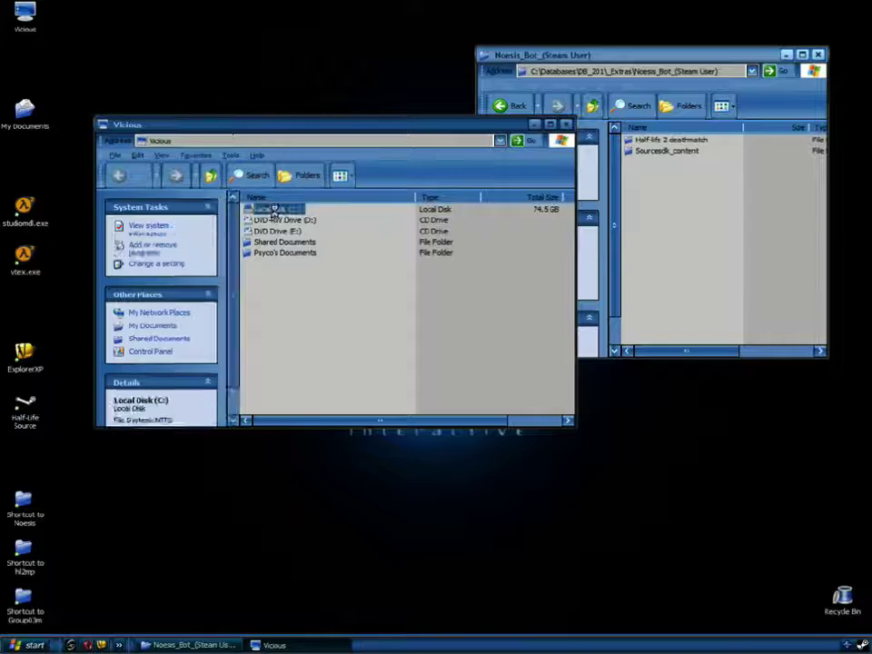
pyautogui.doubleClick(279, 234)
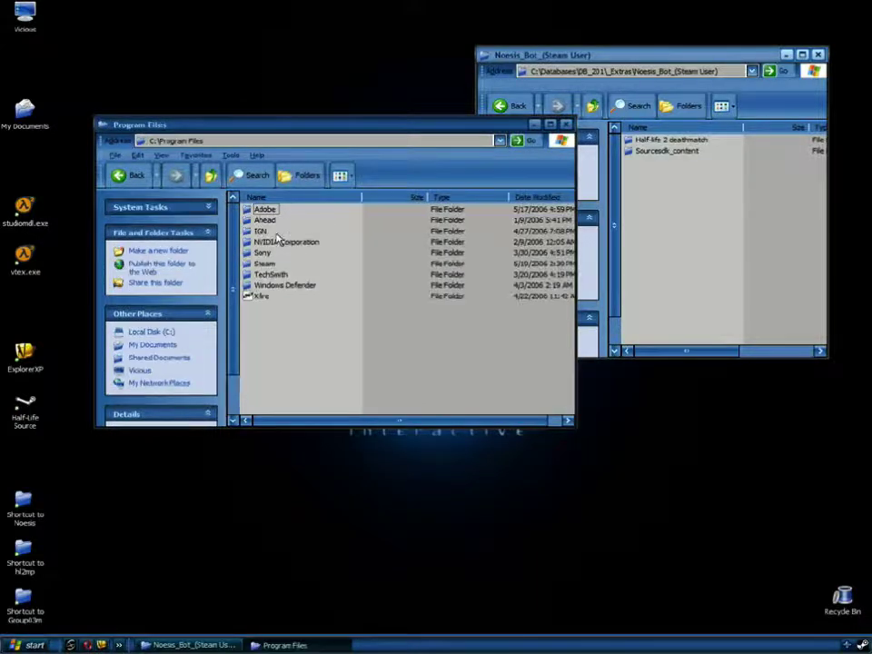
pyautogui.doubleClick(266, 263)
pyautogui.doubleClick(269, 233)
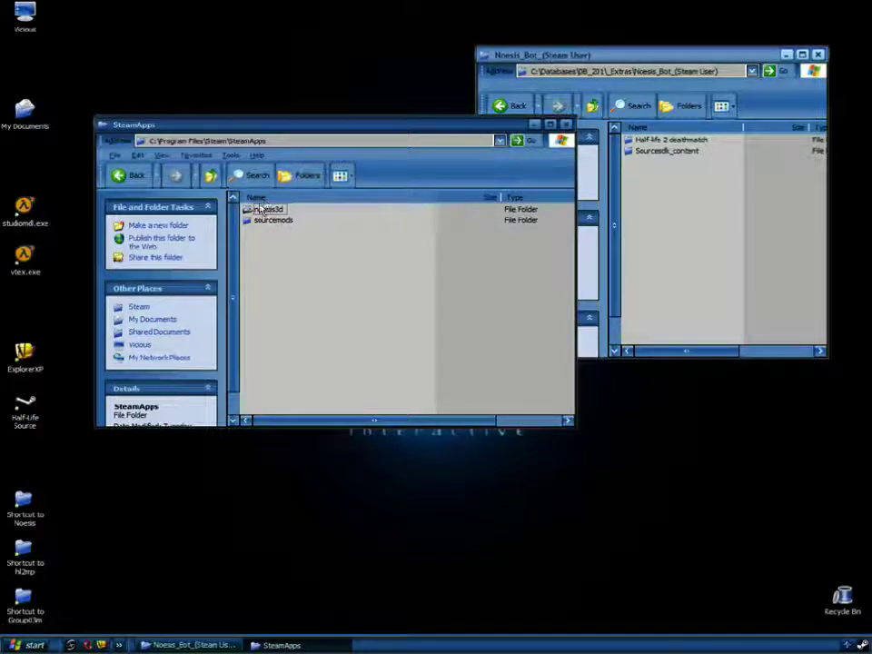
pyautogui.doubleClick(269, 210)
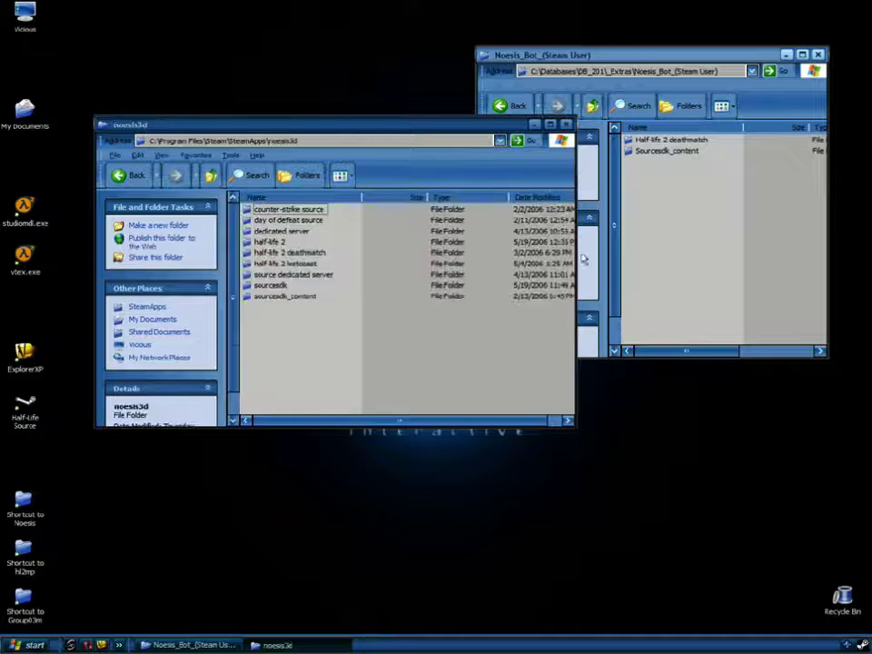
pyautogui.click(732, 219)
pyautogui.moveTo(732, 218); pyautogui.dragTo(392, 355)
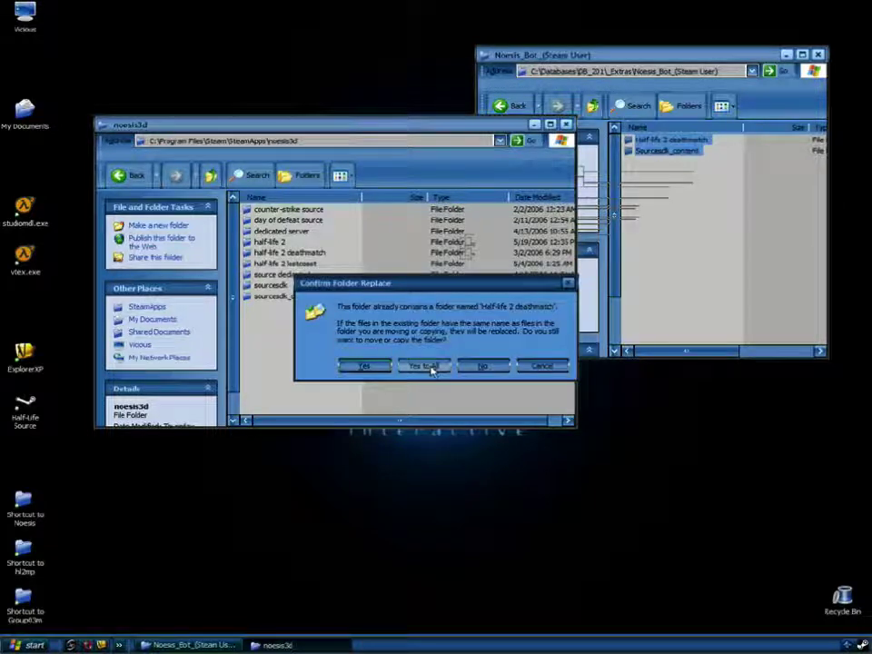
pyautogui.click(423, 366)
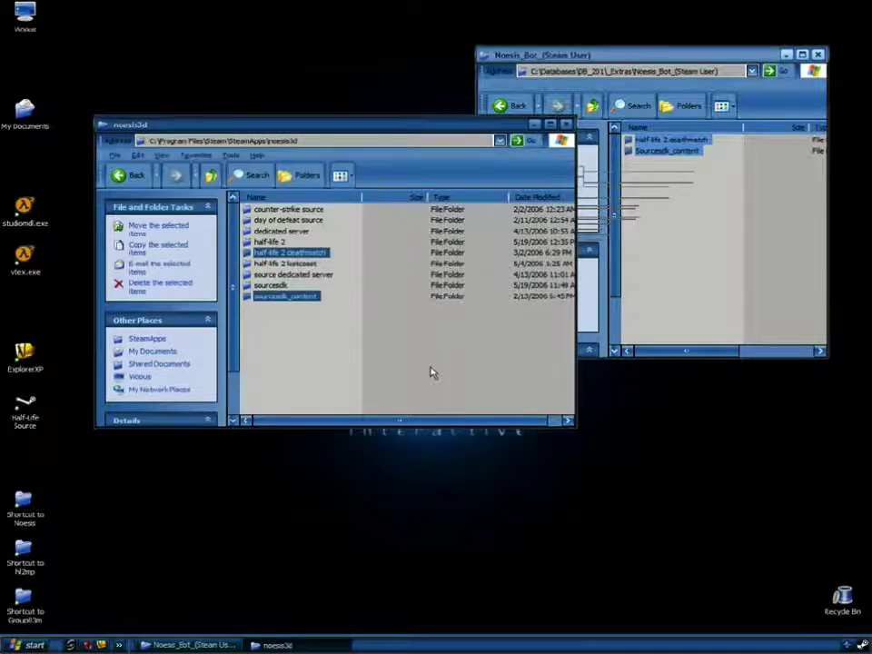
# Step: Browse from the Noesis_Bot_(Steam User) folder to C:\Program Files\Steam\SteamApps\noesis3d\sourcesdk_content\hl2mp in the same window
pyautogui.click(594, 105)
pyautogui.click(594, 106)
pyautogui.click(594, 105)
pyautogui.click(593, 105)
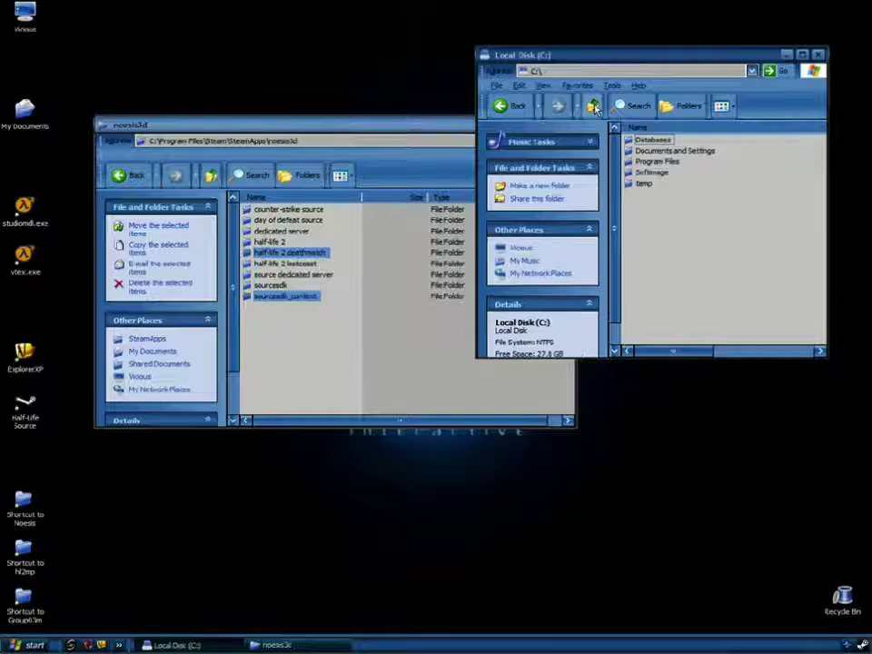
pyautogui.doubleClick(657, 161)
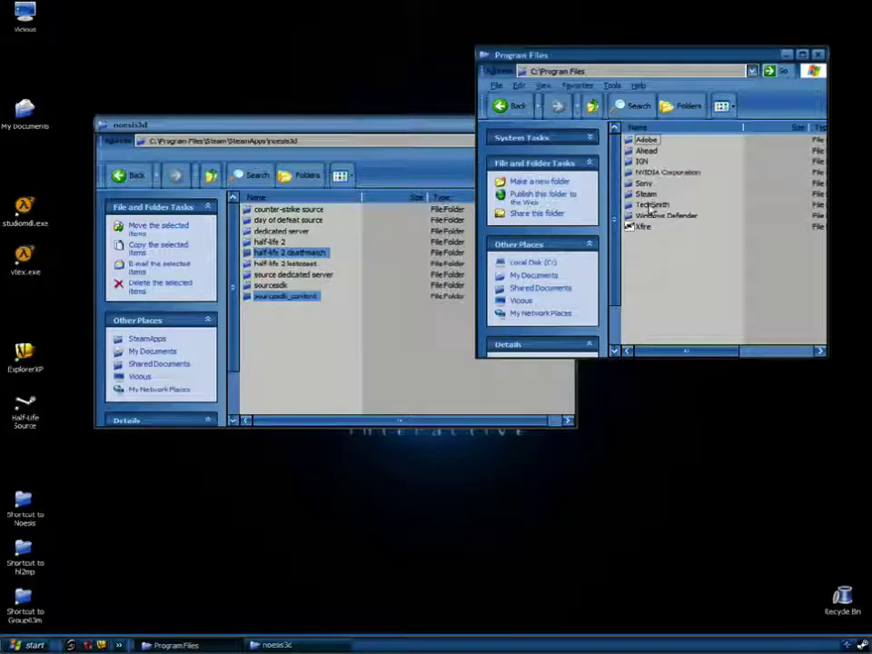
pyautogui.doubleClick(646, 193)
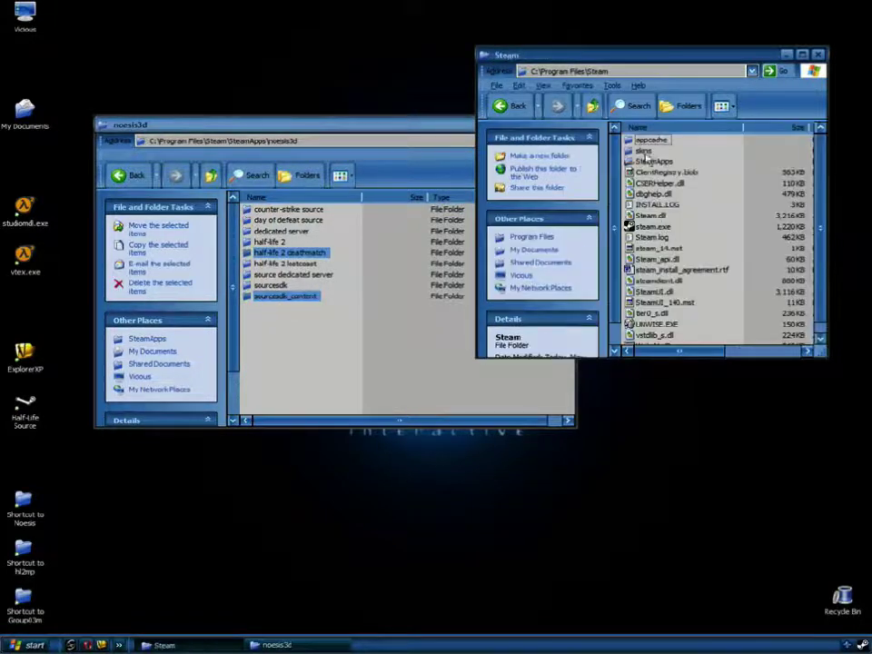
pyautogui.doubleClick(654, 161)
pyautogui.doubleClick(646, 142)
pyautogui.doubleClick(660, 228)
pyautogui.doubleClick(651, 188)
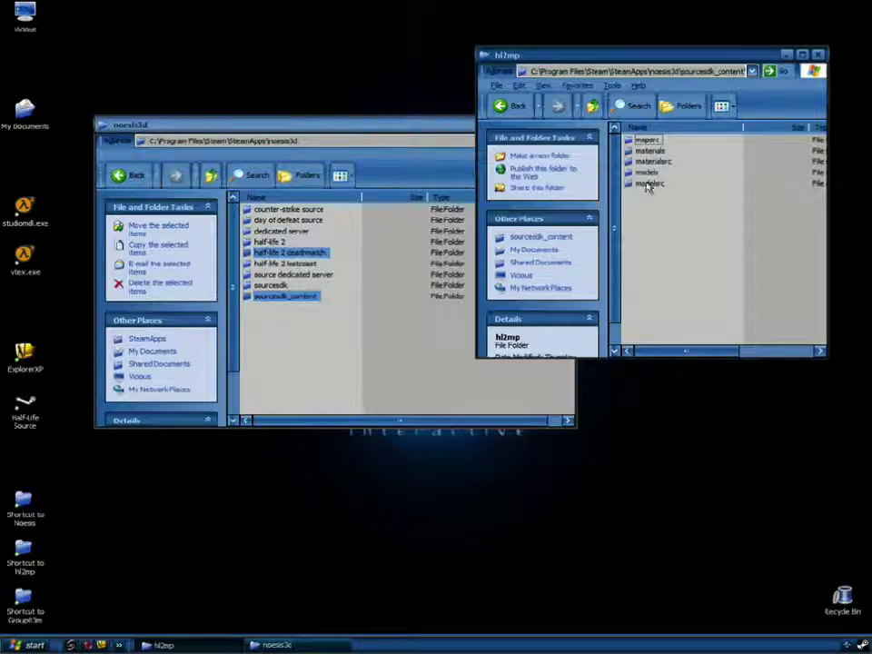
# Step: Open the modelsrc\humans_sdk\Male\Group03m folder and place its window lower and narrower, clear of the other folder's file list
pyautogui.doubleClick(649, 184)
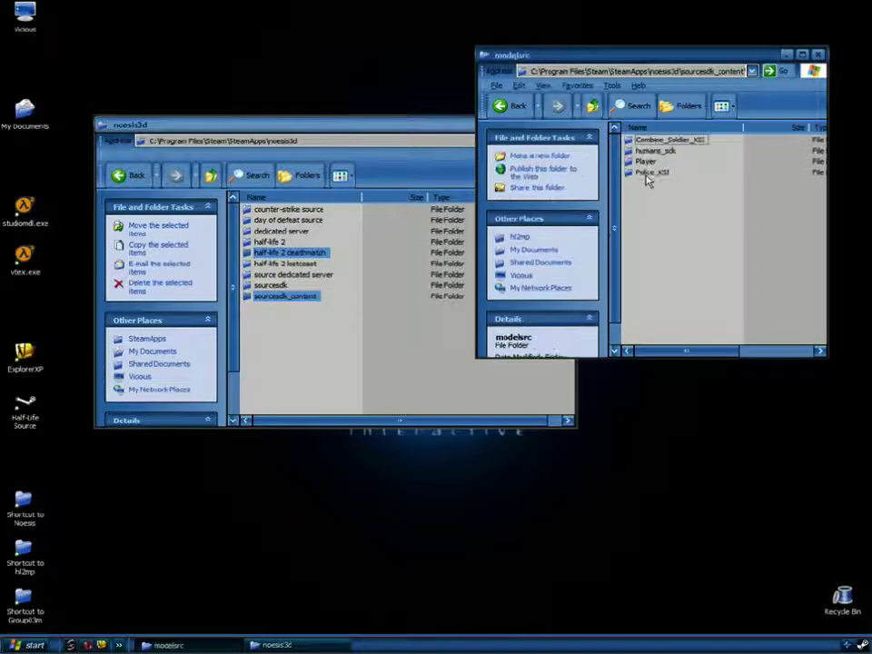
pyautogui.click(649, 150)
pyautogui.doubleClick(649, 150)
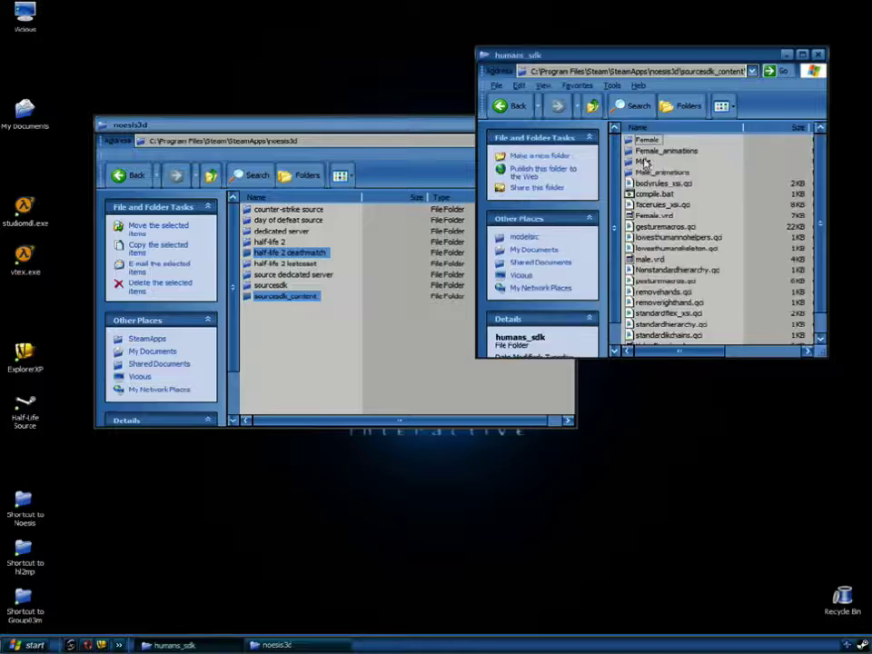
pyautogui.doubleClick(647, 160)
pyautogui.doubleClick(650, 153)
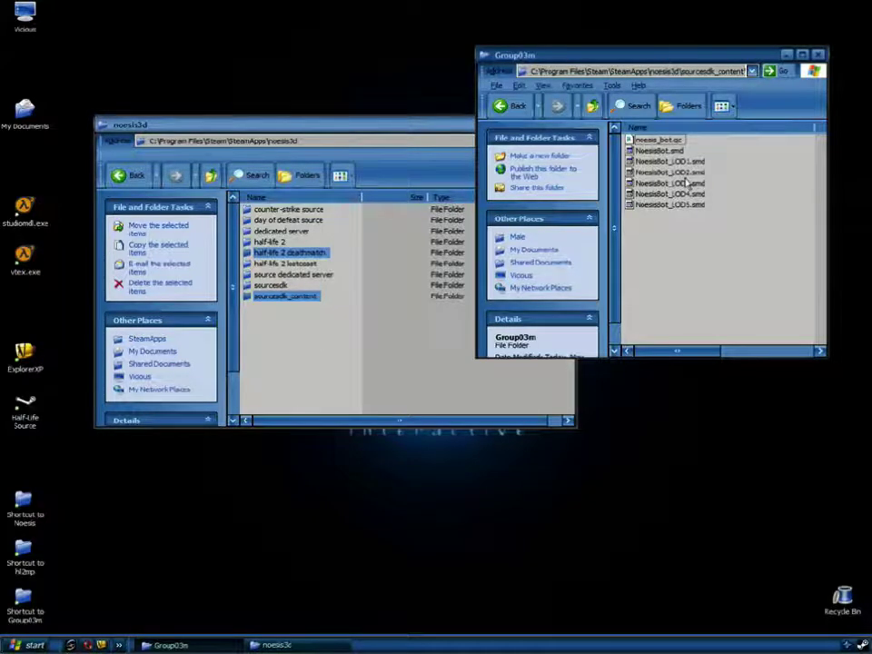
pyautogui.moveTo(590, 55); pyautogui.dragTo(612, 183)
pyautogui.moveTo(849, 486); pyautogui.dragTo(812, 494)
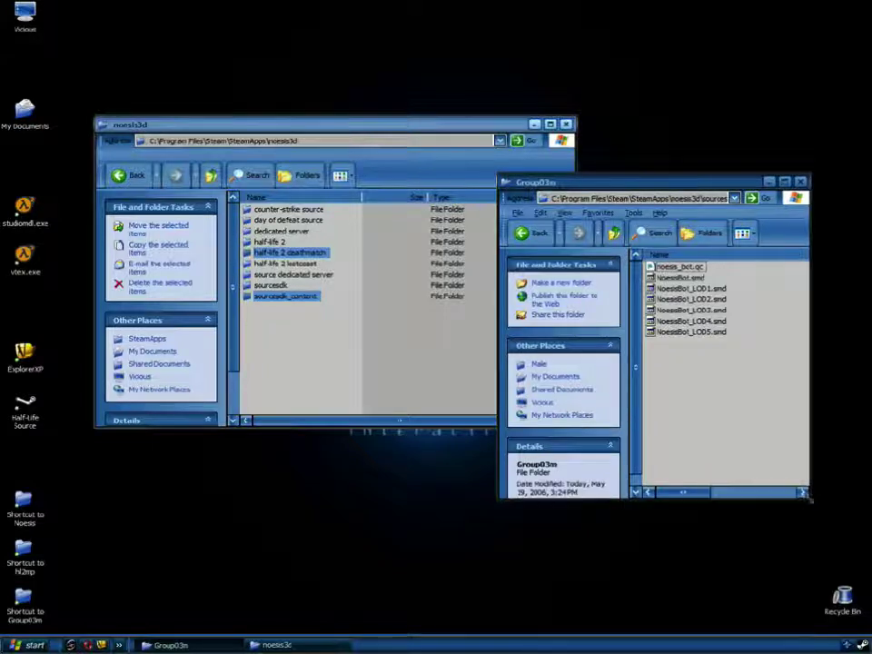
# Step: Open half-life 2 deathmatch\hl2mp\models\Noesis in the noesis3d window, and move and shrink that window so both folders show side by side
pyautogui.click(313, 327)
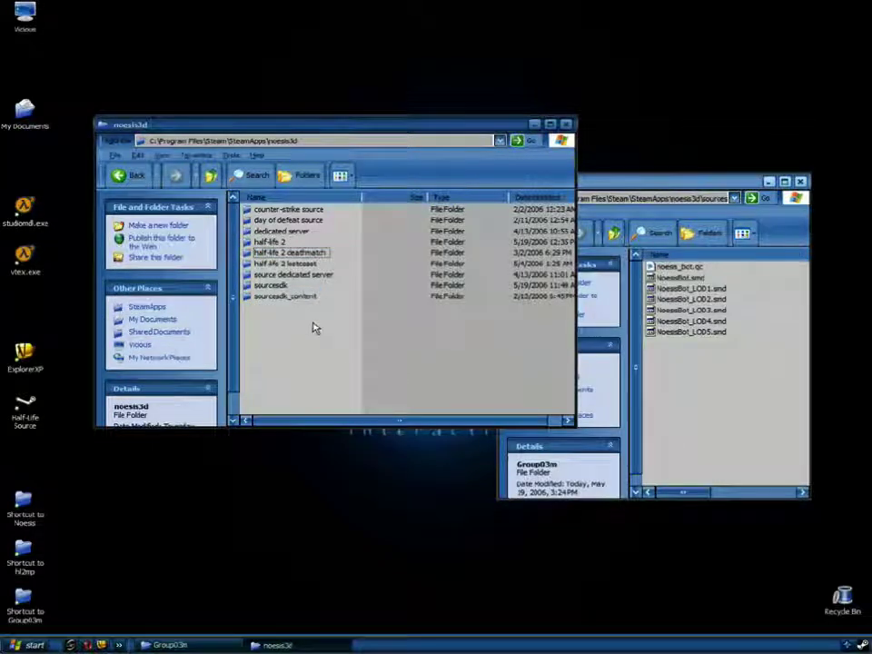
pyautogui.doubleClick(294, 253)
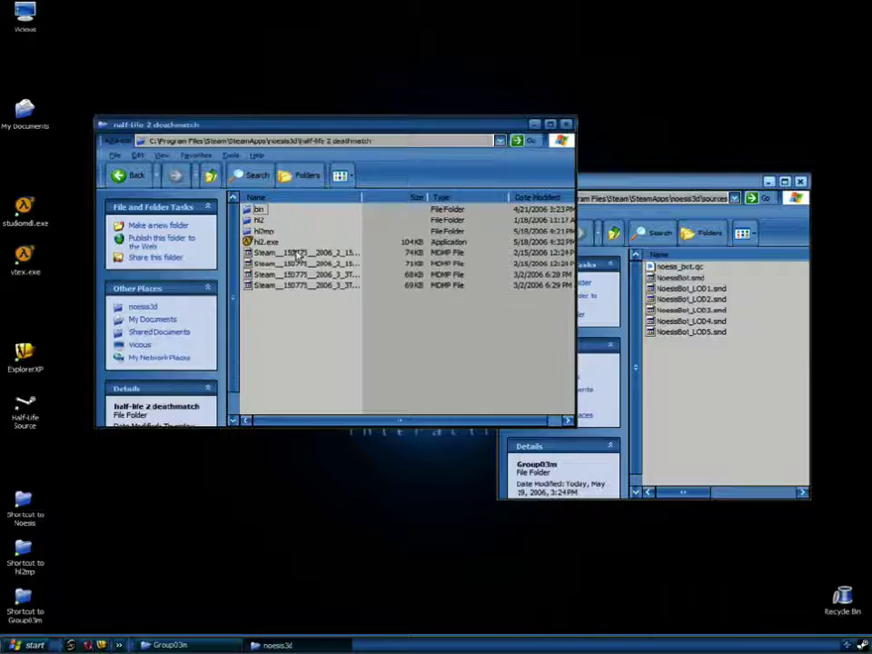
pyautogui.doubleClick(268, 231)
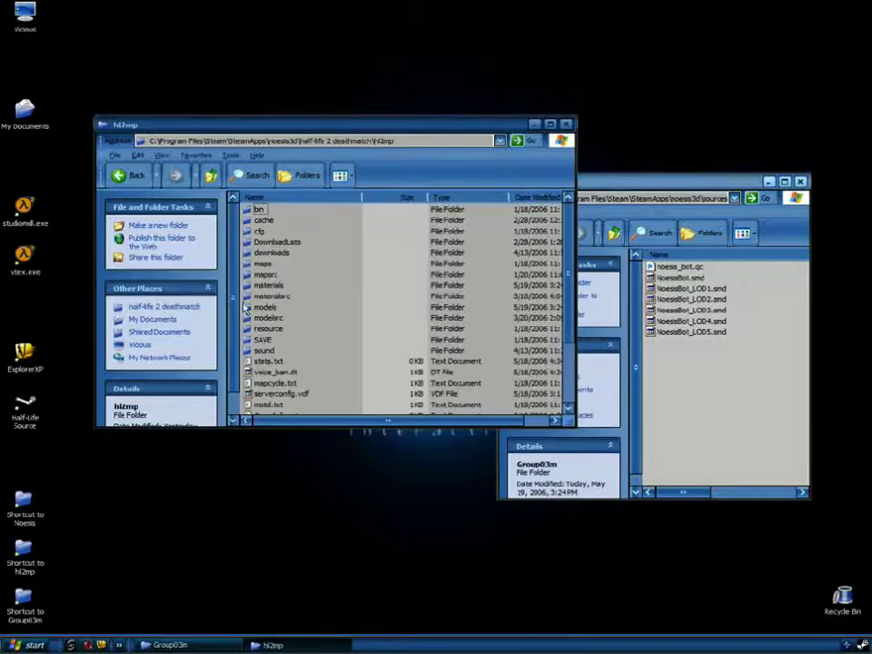
pyautogui.doubleClick(267, 309)
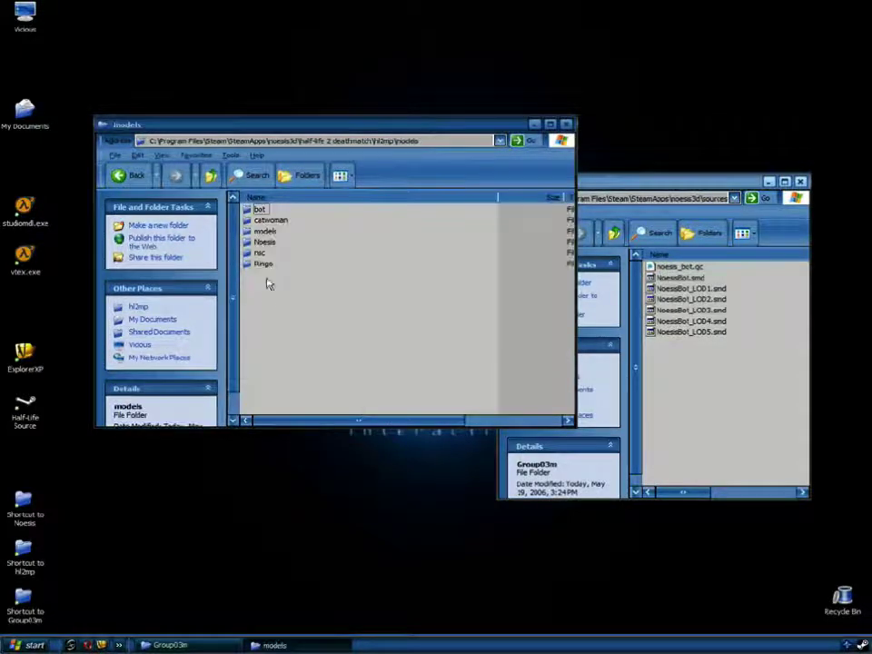
pyautogui.doubleClick(269, 245)
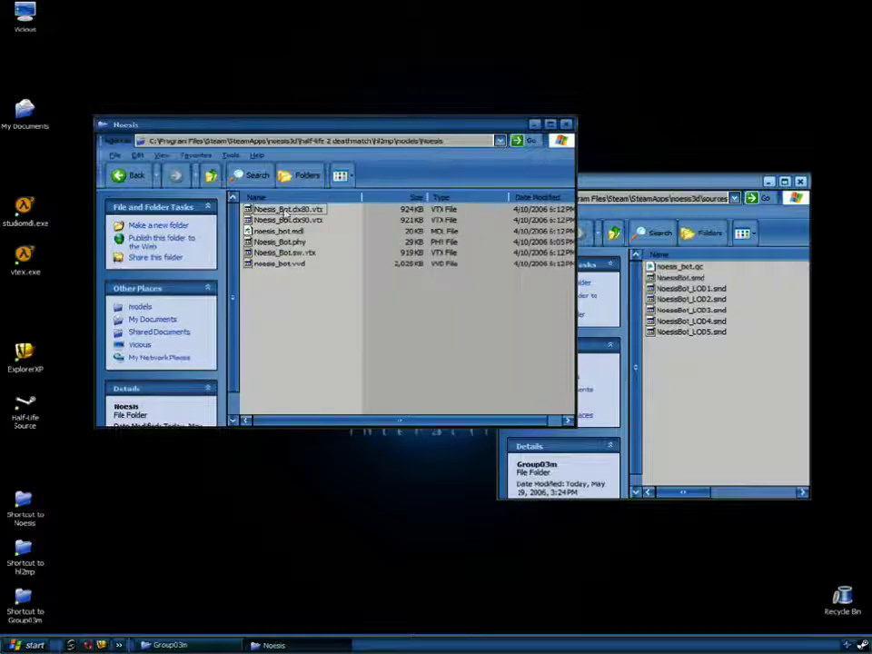
pyautogui.moveTo(300, 125); pyautogui.dragTo(295, 36)
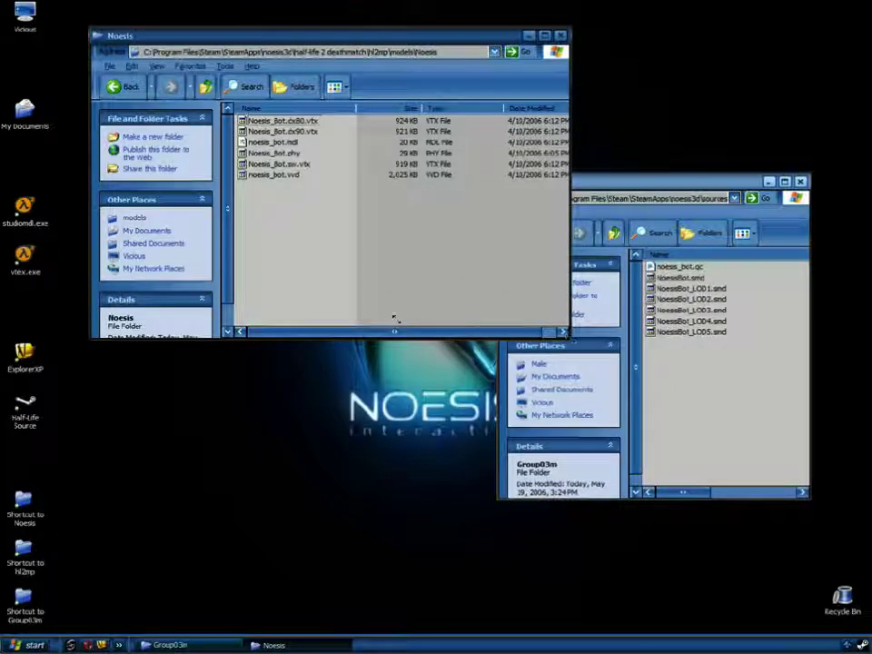
pyautogui.moveTo(394, 318); pyautogui.dragTo(405, 314)
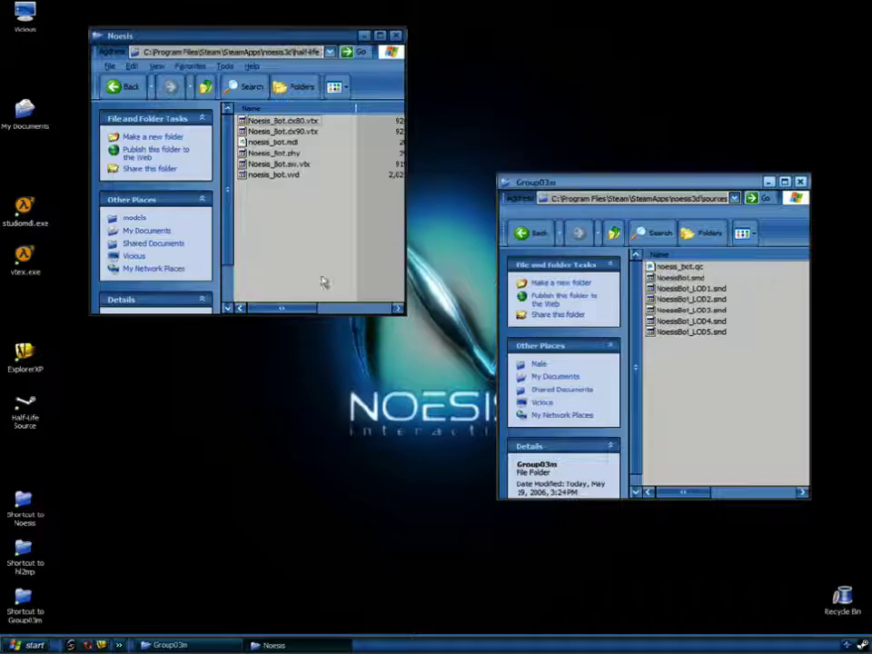
# Step: Open noesis_bot.mdl in the model viewer, maximize the viewer and inspect the robot from several angles
pyautogui.click(268, 143)
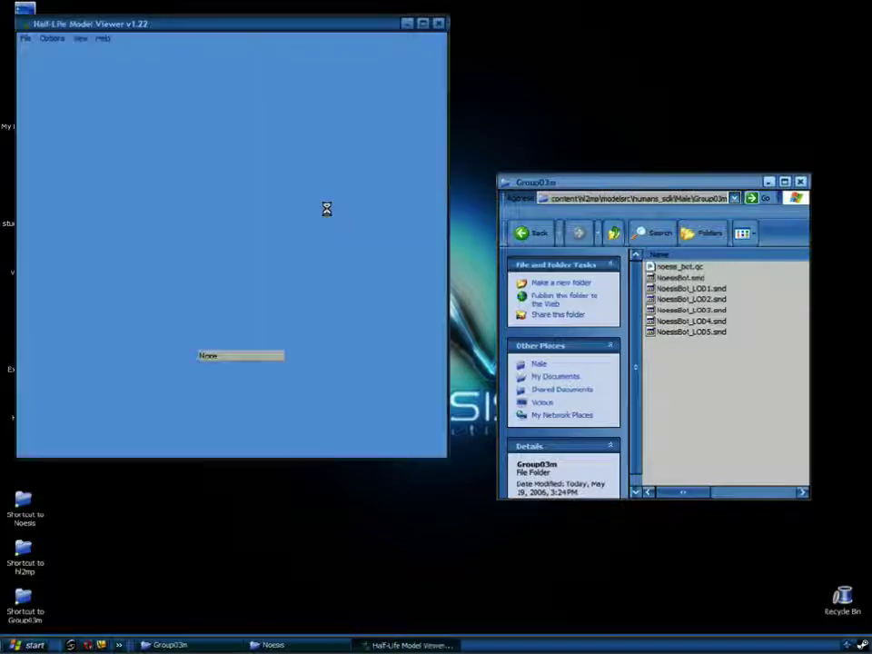
pyautogui.moveTo(300, 198); pyautogui.dragTo(253, 174)
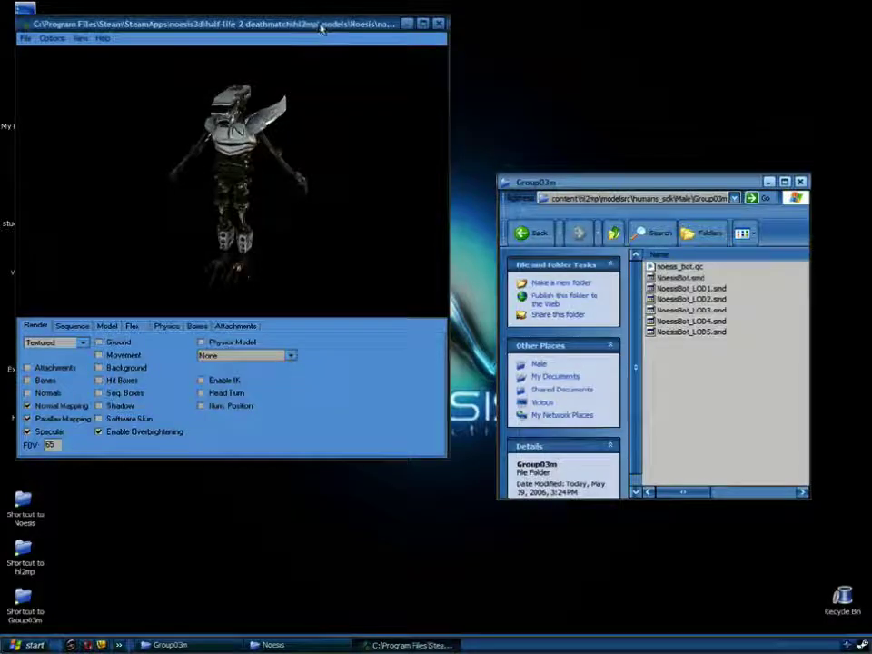
pyautogui.moveTo(288, 100); pyautogui.dragTo(262, 141)
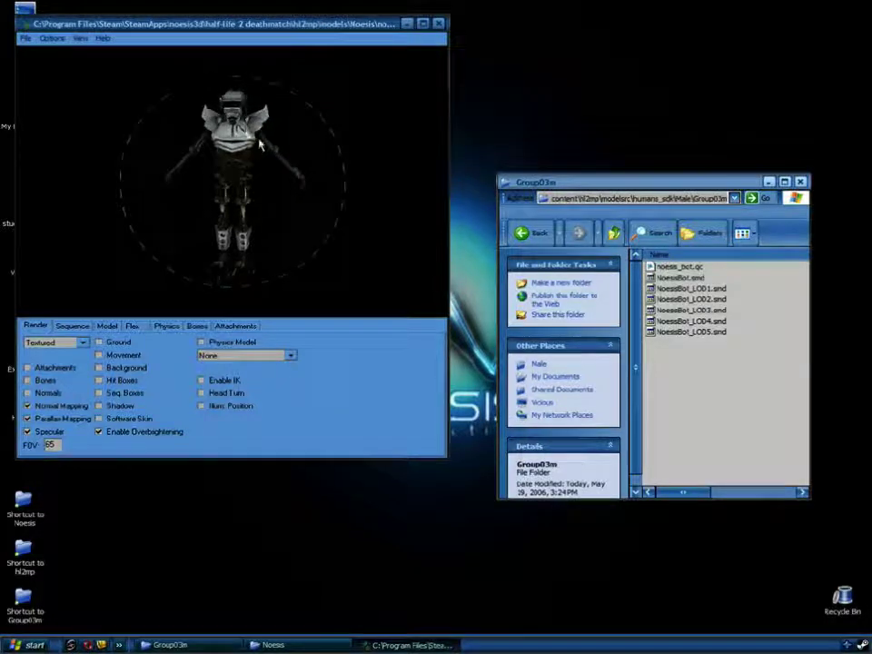
pyautogui.doubleClick(427, 27)
pyautogui.moveTo(345, 159); pyautogui.dragTo(311, 166)
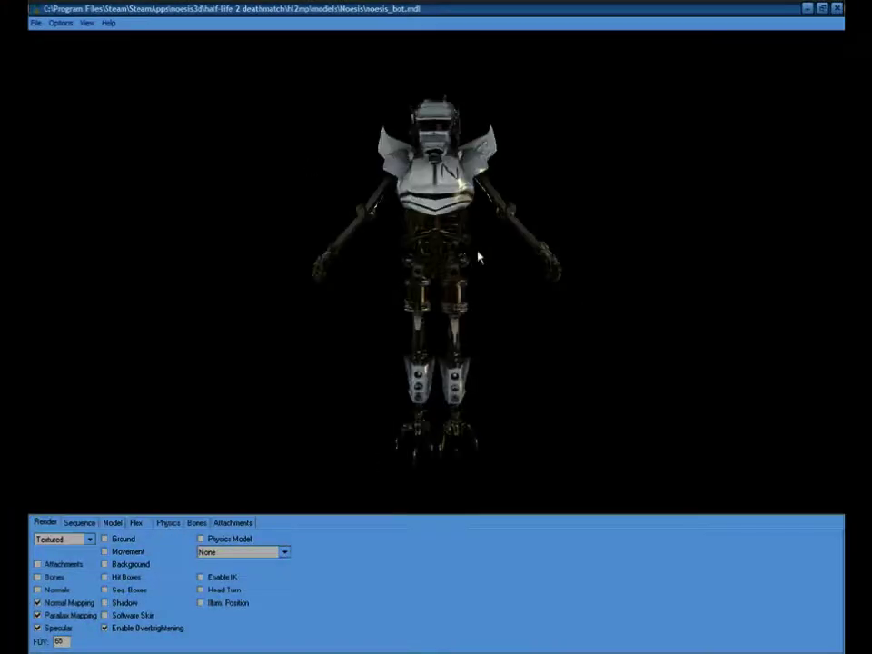
pyautogui.moveTo(477, 253); pyautogui.dragTo(465, 289)
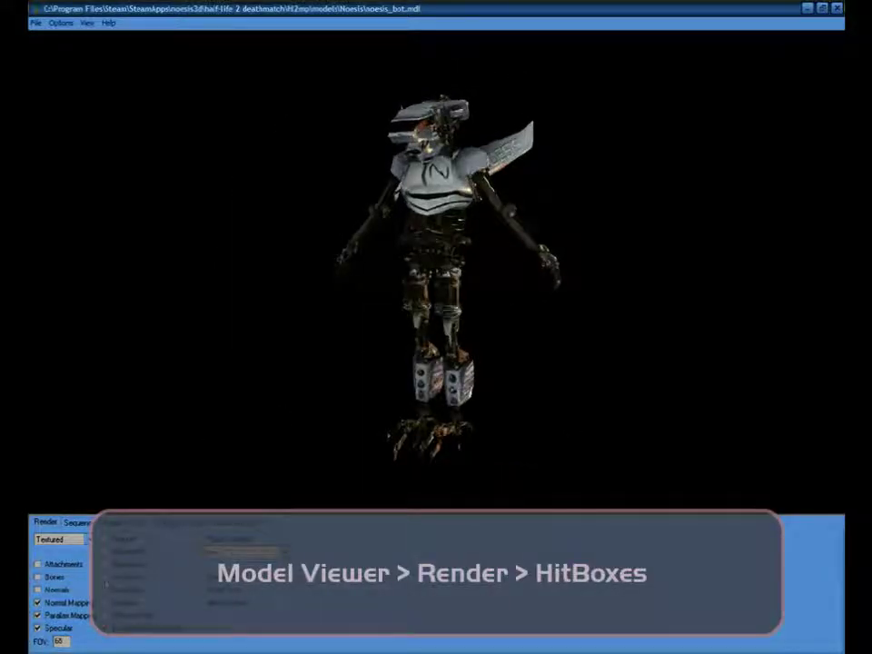
# Step: Turn on the Hit Boxes render option and examine how the boxes fit the robot from the side
pyautogui.click(105, 579)
pyautogui.moveTo(501, 332); pyautogui.dragTo(459, 341)
pyautogui.moveTo(418, 305); pyautogui.dragTo(418, 255)
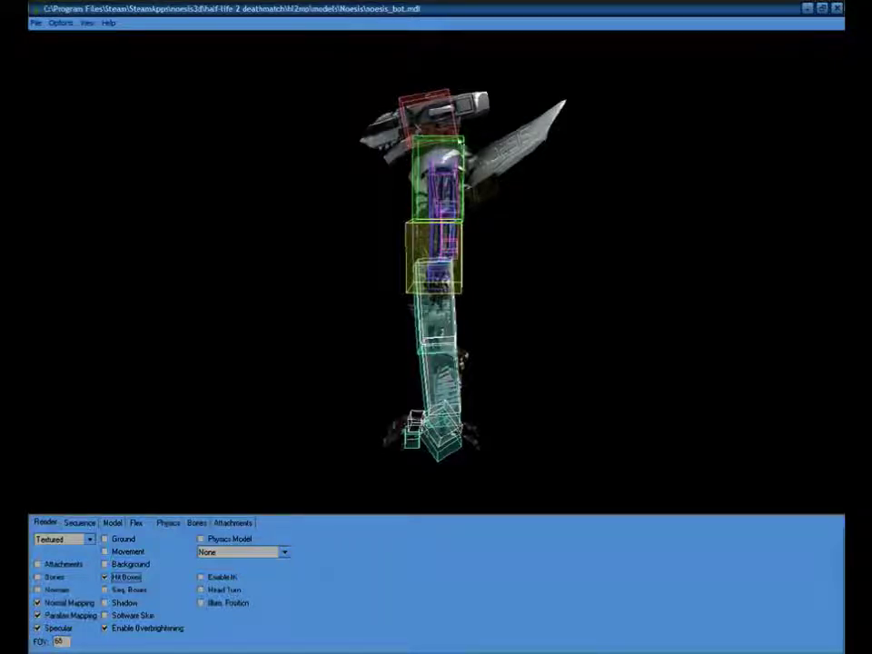
pyautogui.moveTo(476, 186); pyautogui.dragTo(491, 213)
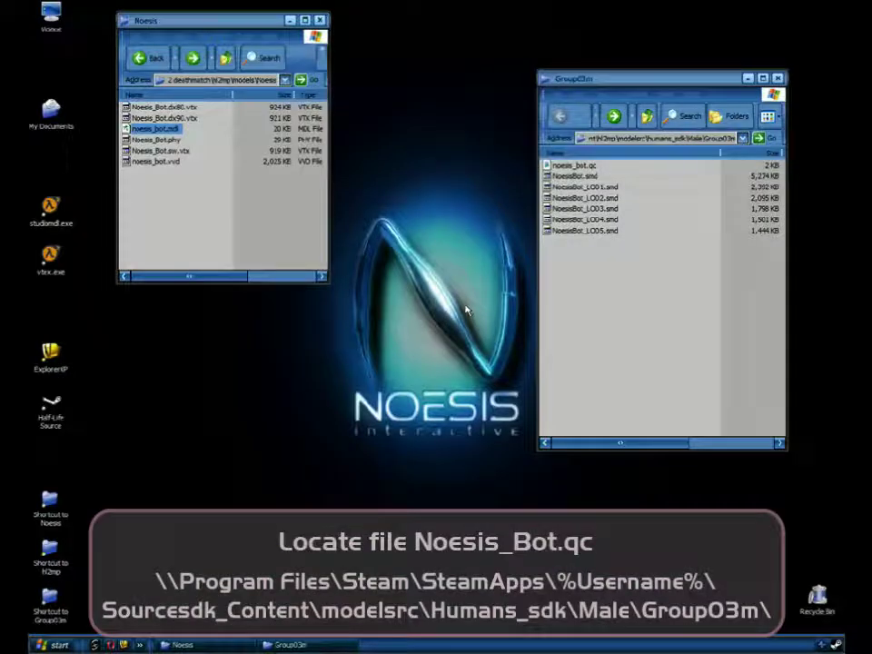
# Step: Open noesis_bot.qc from the Group03m folder in Notepad and read through to the hitbox and ragdoll include lines at its end
pyautogui.click(574, 166)
pyautogui.doubleClick(575, 167)
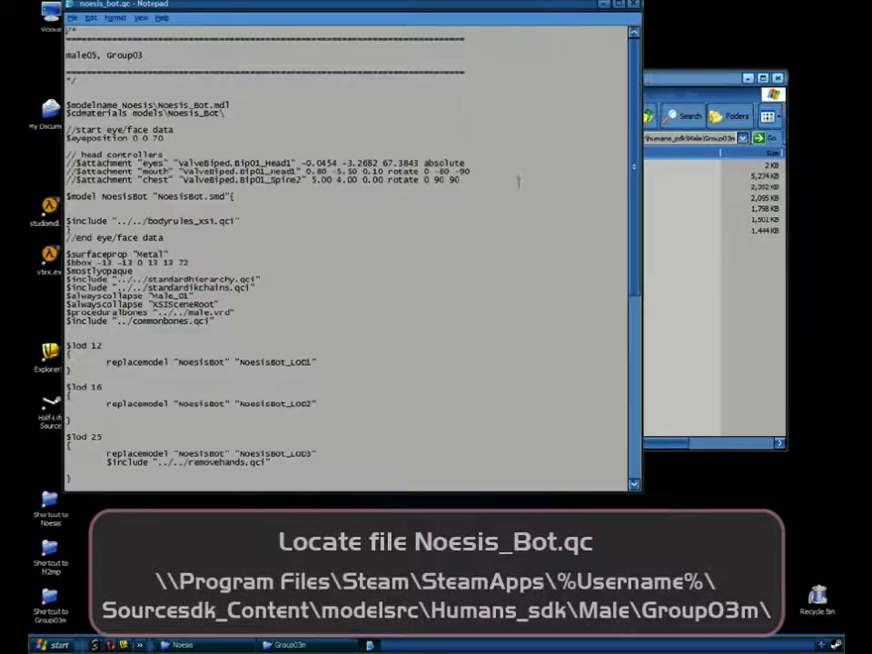
pyautogui.moveTo(376, 11); pyautogui.dragTo(388, 34)
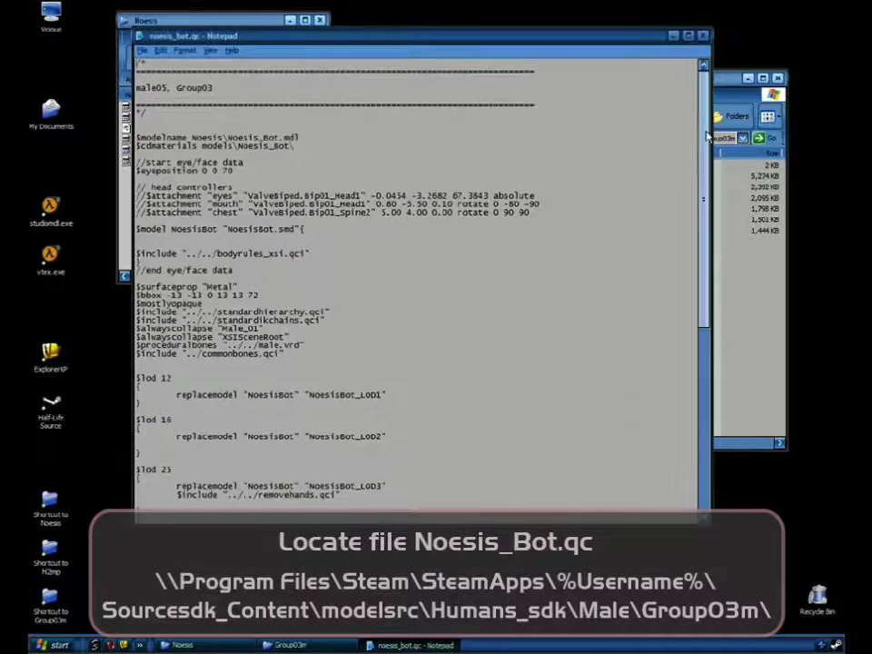
pyautogui.scroll(-10, 713, 277)
pyautogui.scroll(-3, 714, 278)
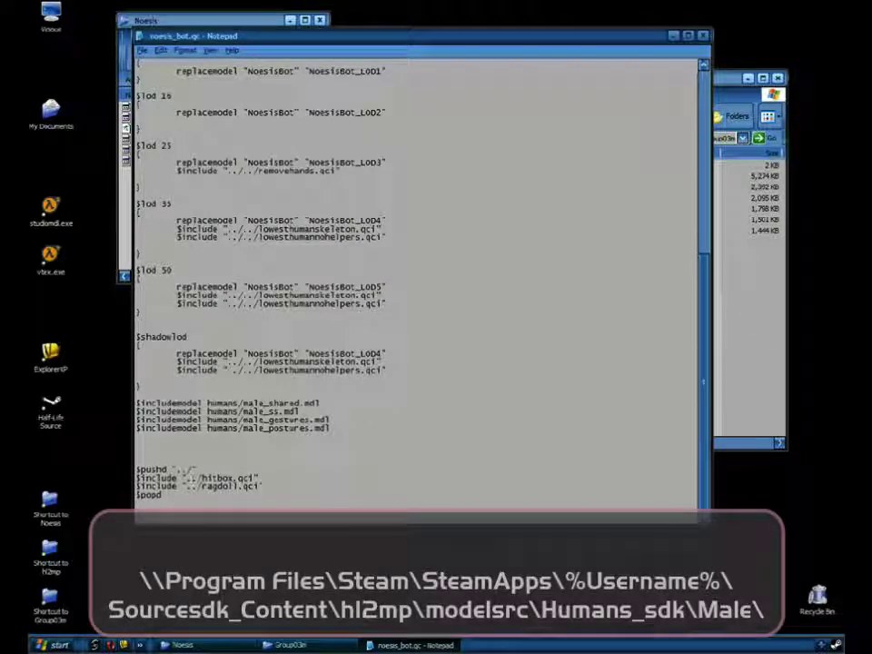
# Step: Open hitbox.qci from the parent Male folder, examine its $hbox bone entries, and close the file
pyautogui.click(750, 350)
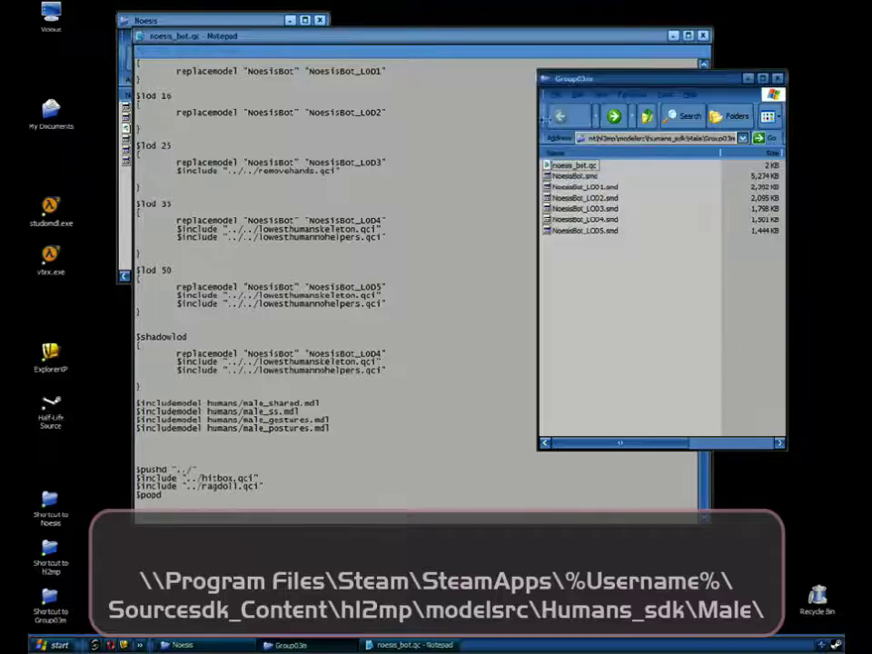
pyautogui.click(647, 116)
pyautogui.doubleClick(568, 208)
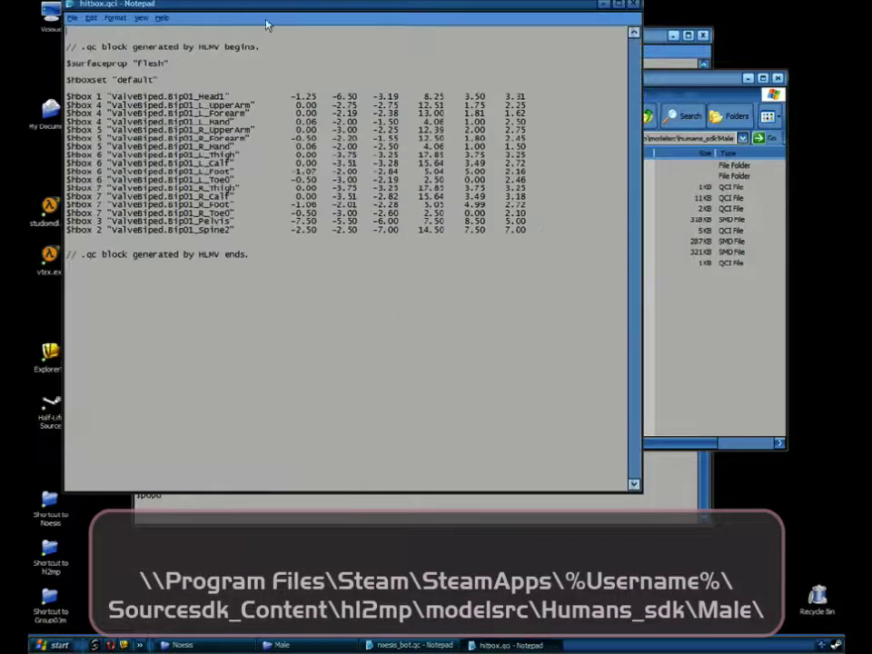
pyautogui.moveTo(227, 4); pyautogui.dragTo(305, 85)
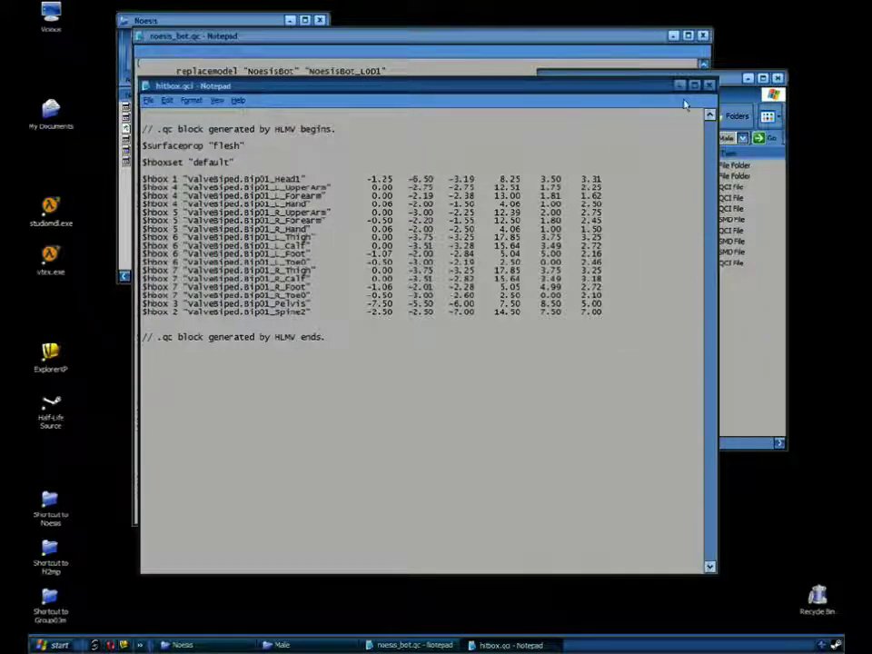
pyautogui.click(709, 85)
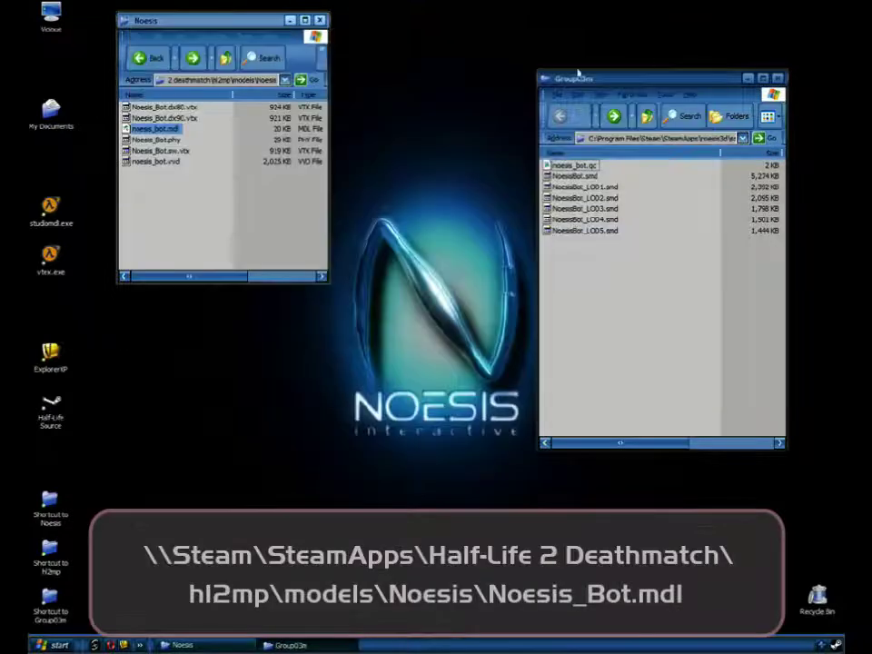
# Step: Reopen noesis_bot.mdl in a maximized model viewer with Hit Boxes turned on, and rotate the robot to a side view
pyautogui.click(148, 130)
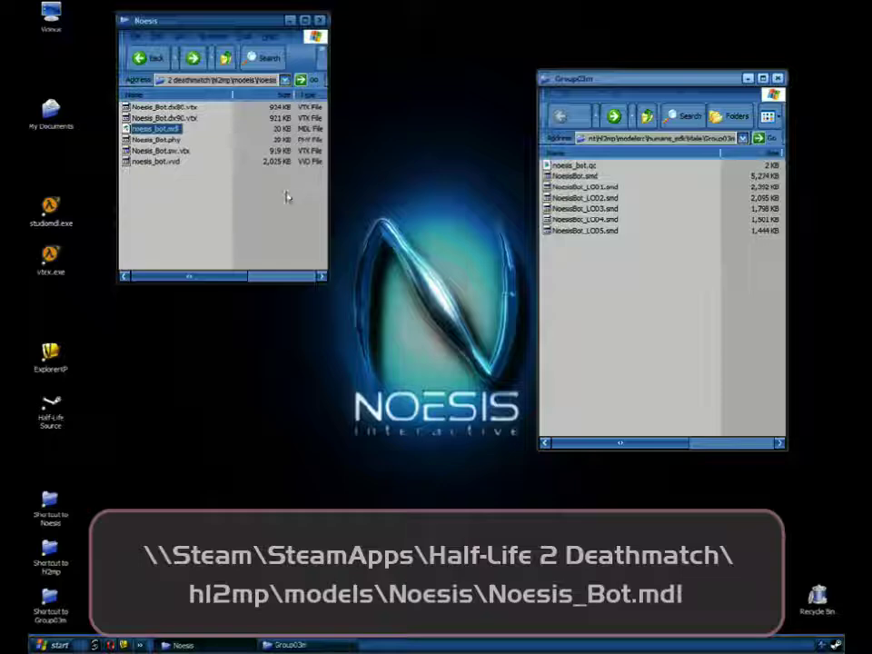
pyautogui.press('Return')
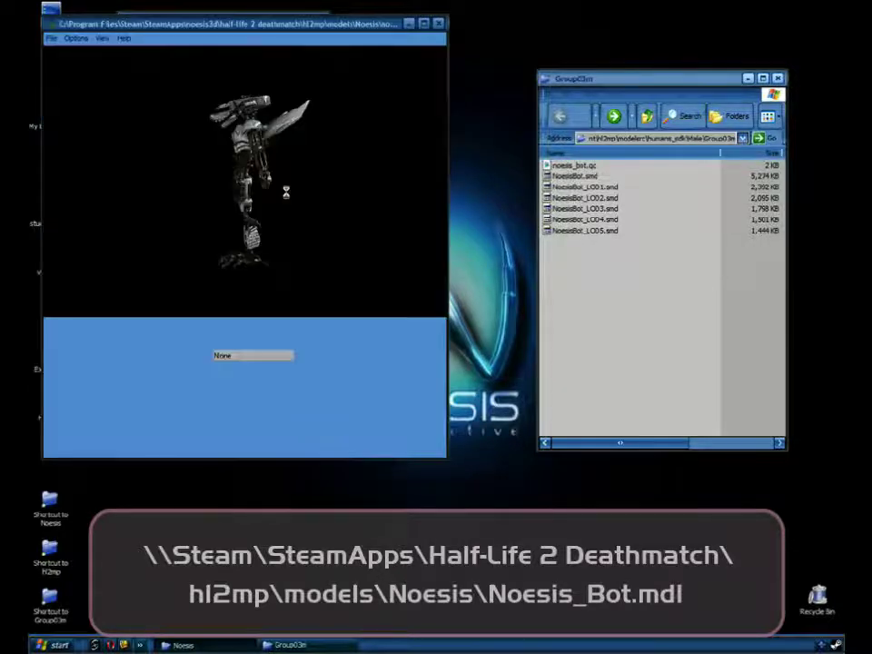
pyautogui.click(423, 25)
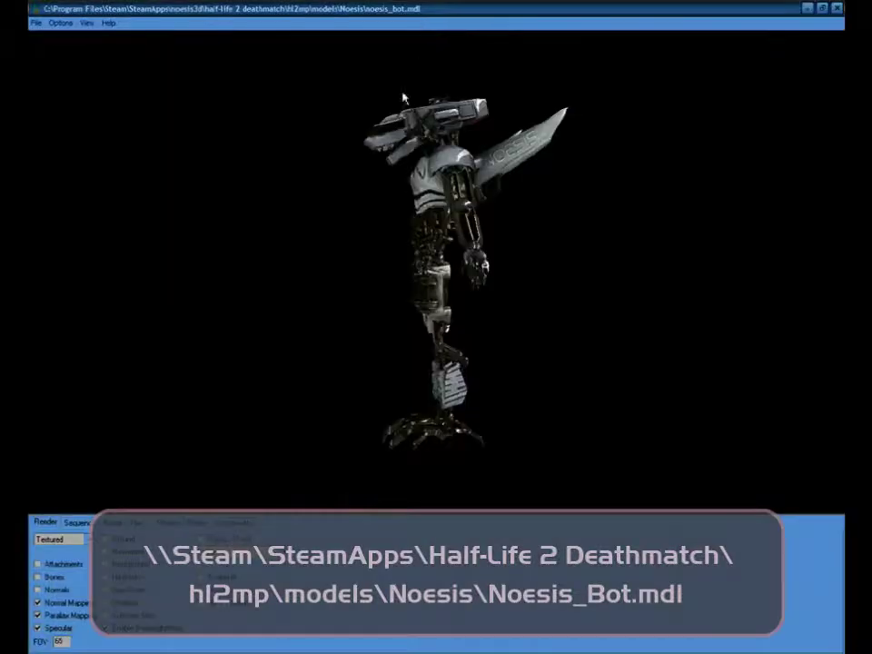
pyautogui.click(106, 576)
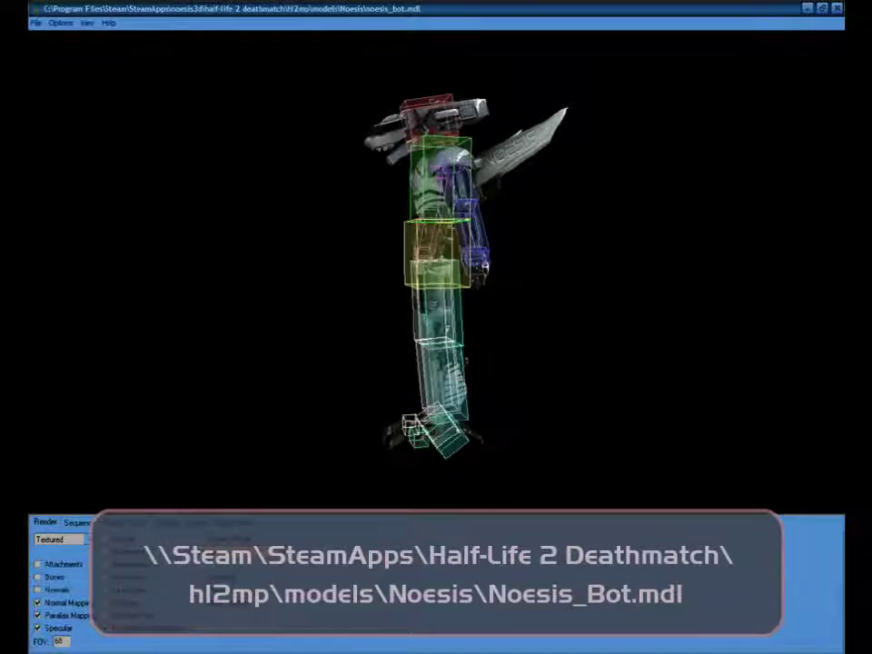
pyautogui.moveTo(488, 322)
pyautogui.mouseDown()
pyautogui.moveTo(405, 328)
pyautogui.moveTo(489, 331)
pyautogui.moveTo(481, 329)
pyautogui.moveTo(484, 343)
pyautogui.mouseUp()
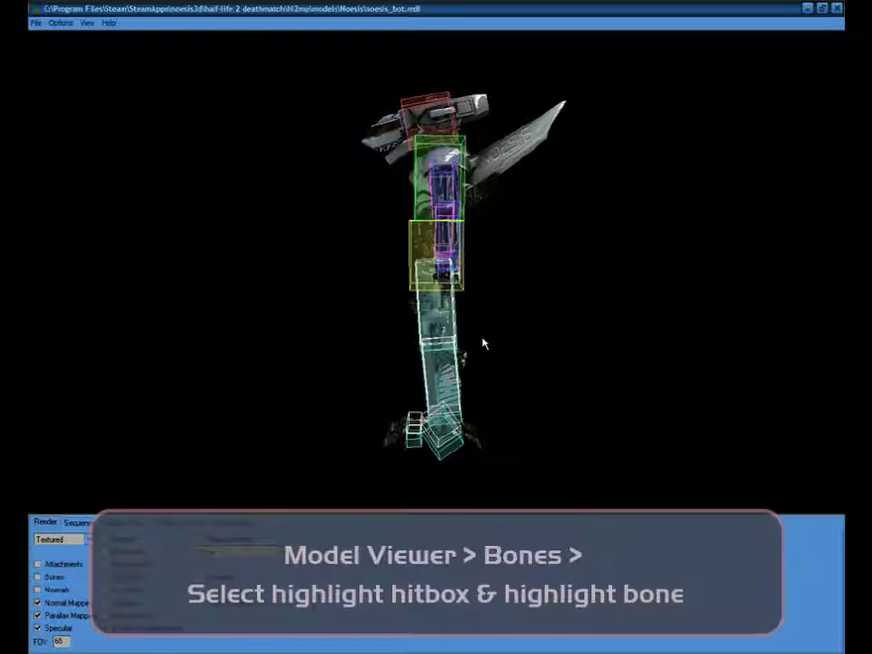
# Step: Turn on hitbox highlighting and bone highlighting, select the Spine bone, and view the robot from an angle
pyautogui.click(196, 523)
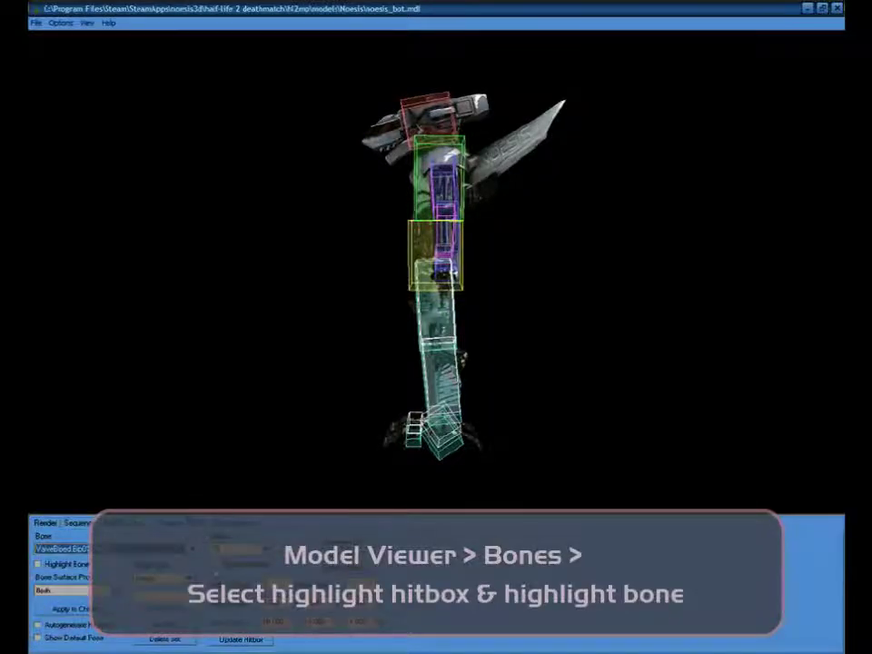
pyautogui.click(216, 563)
pyautogui.moveTo(380, 354); pyautogui.dragTo(448, 311)
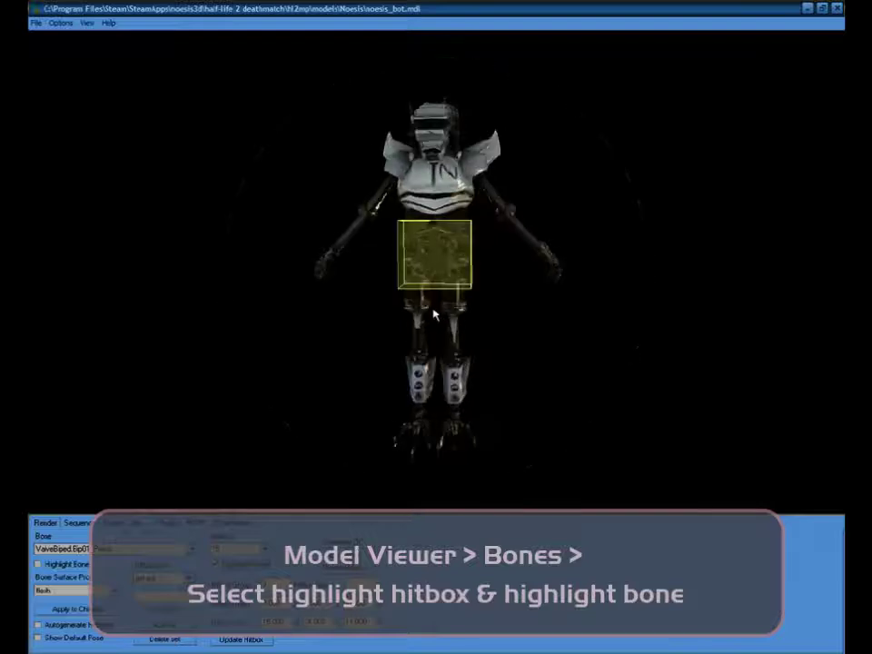
pyautogui.click(191, 548)
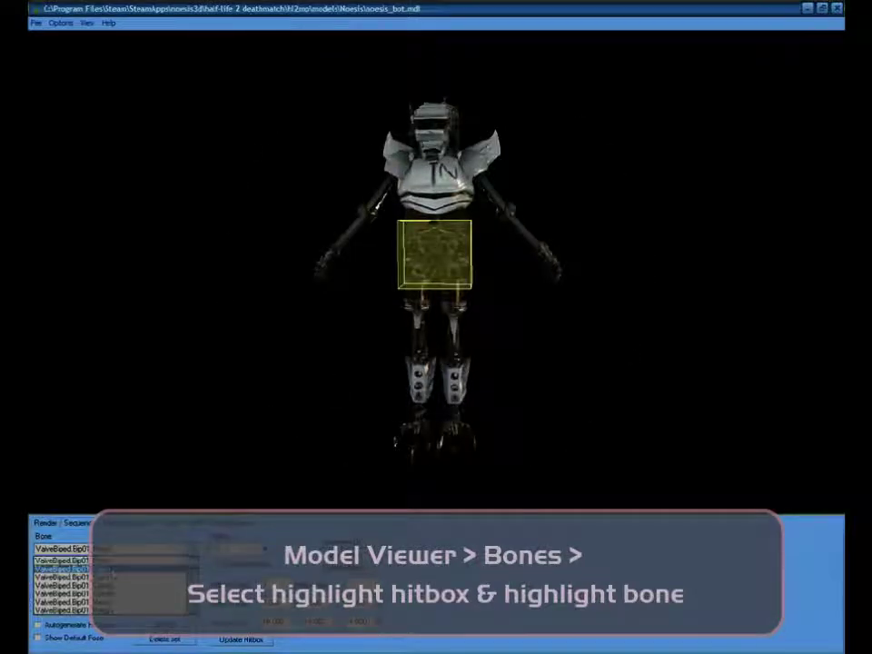
pyautogui.click(62, 568)
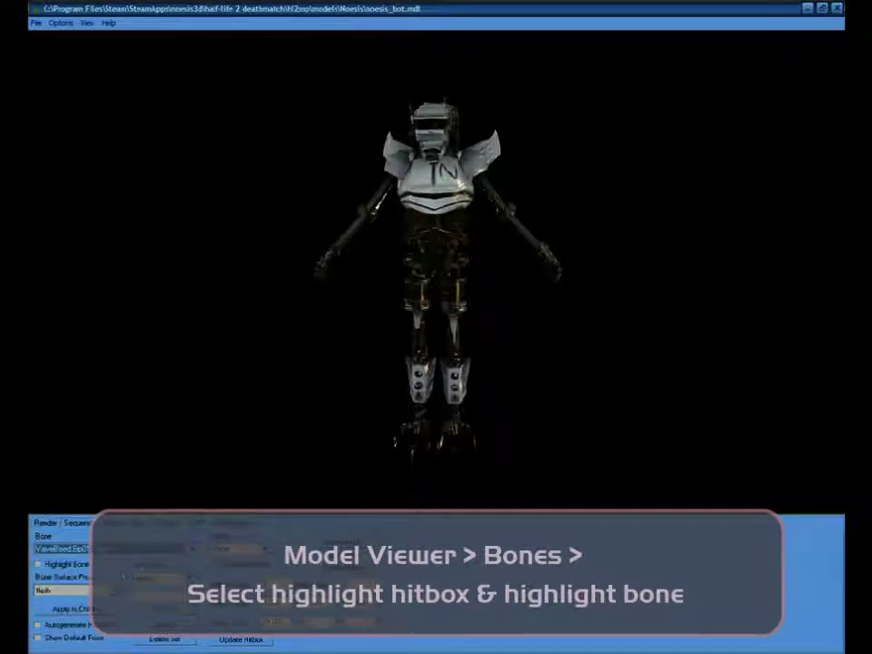
pyautogui.click(54, 567)
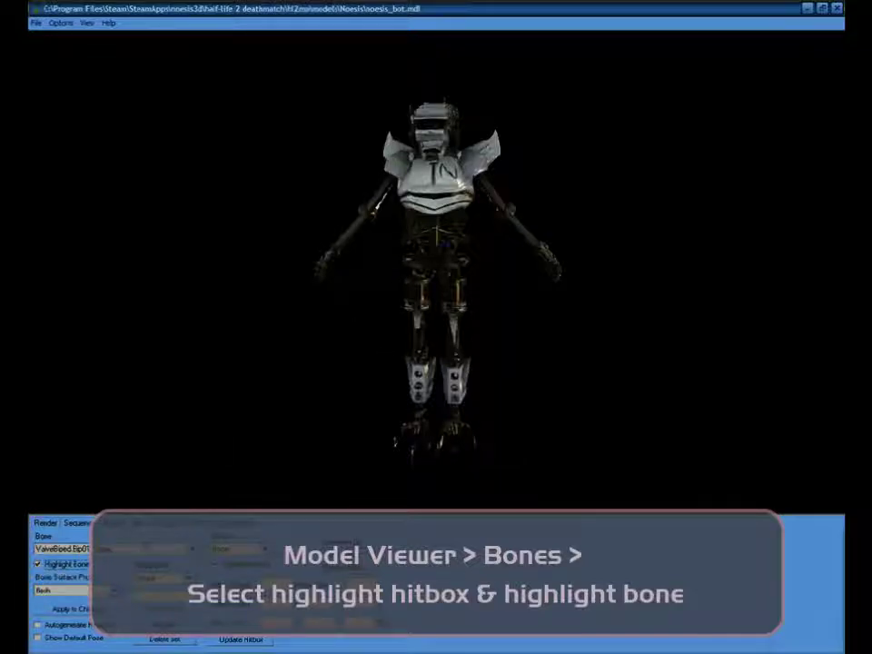
pyautogui.moveTo(480, 233); pyautogui.dragTo(428, 275)
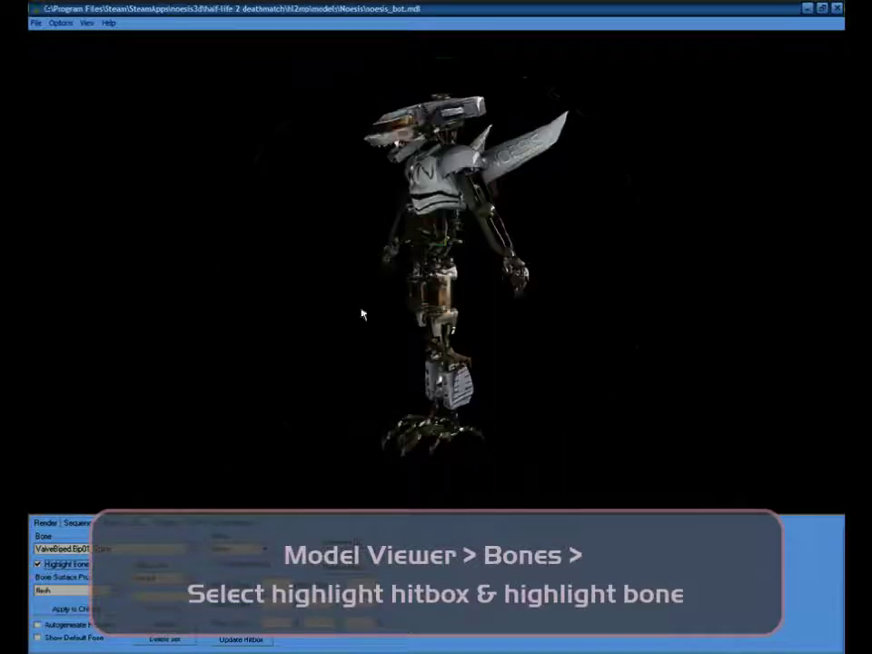
# Step: Step through the bones from the pelvis up to the head and examine each highlighted torso and head hitbox
pyautogui.click(134, 551)
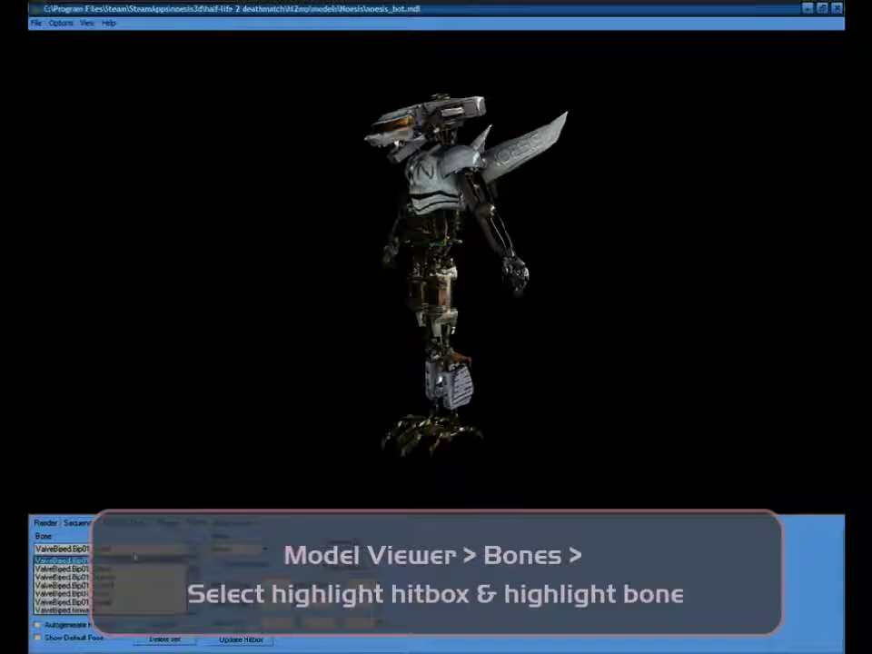
pyautogui.click(136, 558)
pyautogui.press('Down')
pyautogui.press('Down')
pyautogui.press('Up')
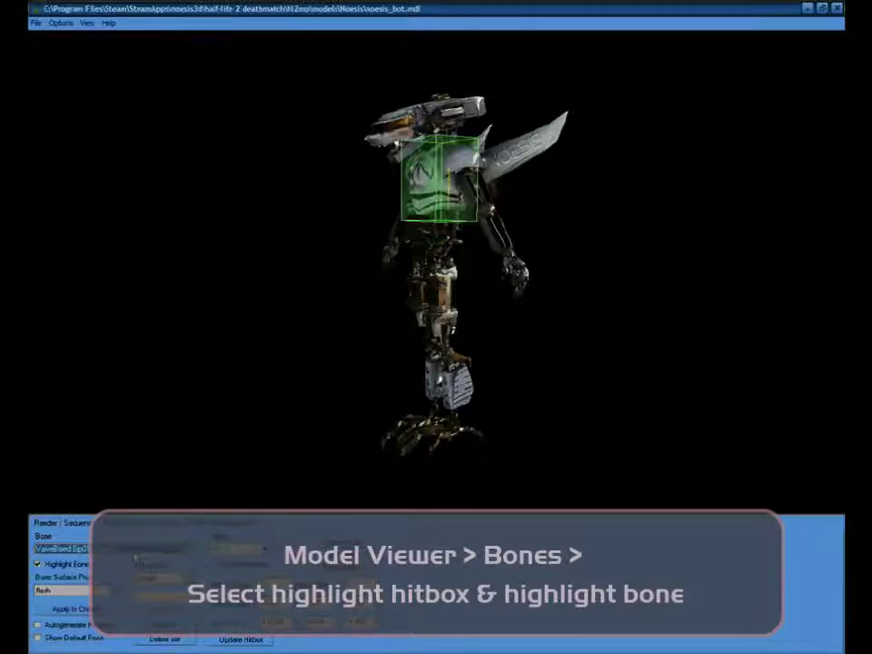
pyautogui.moveTo(422, 221); pyautogui.dragTo(439, 227)
pyautogui.press('Down')
pyautogui.press('Down')
pyautogui.press('Down')
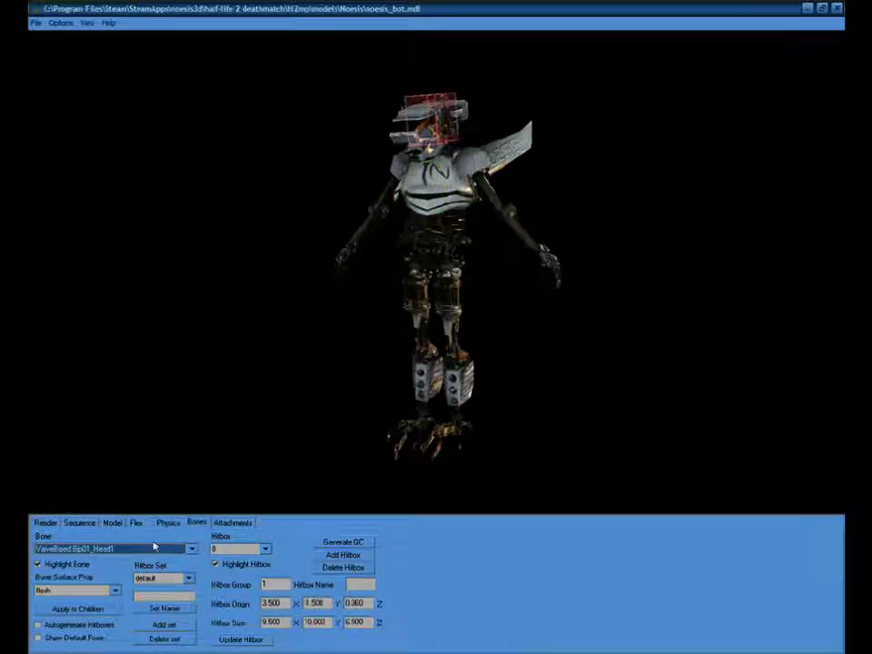
# Step: Continue through the arm, leg and finger bones and examine which of them carry hitboxes
pyautogui.press('Down')
pyautogui.press('Down')
pyautogui.press('Down')
pyautogui.press('Down')
pyautogui.press('Down')
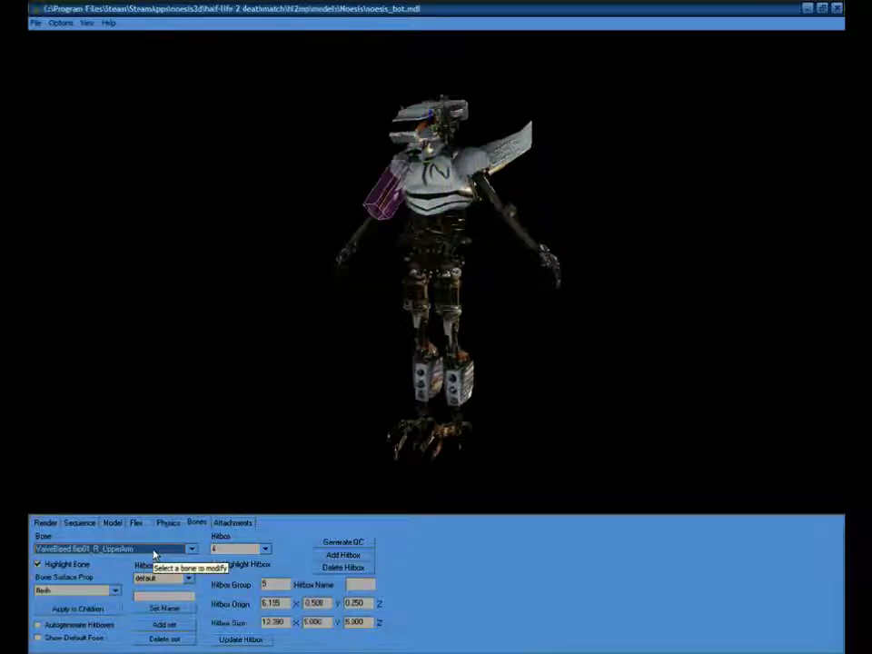
pyautogui.press('Down')
pyautogui.press('Down')
pyautogui.press('Down')
pyautogui.press('Down')
pyautogui.press('Down')
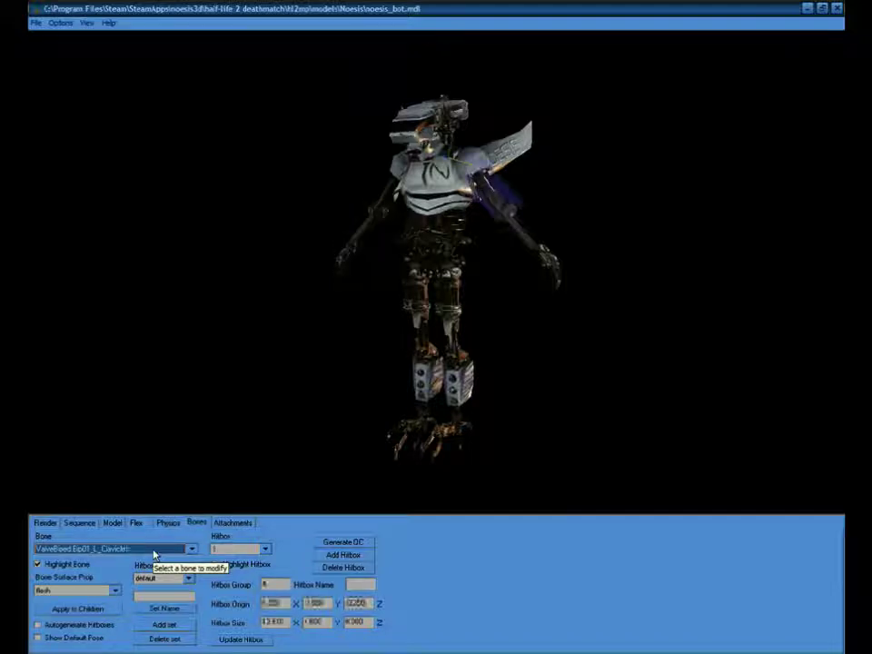
pyautogui.press('Down')
pyautogui.press('Down')
pyautogui.press('Down')
pyautogui.press('Down')
pyautogui.press('Down')
pyautogui.press('Down')
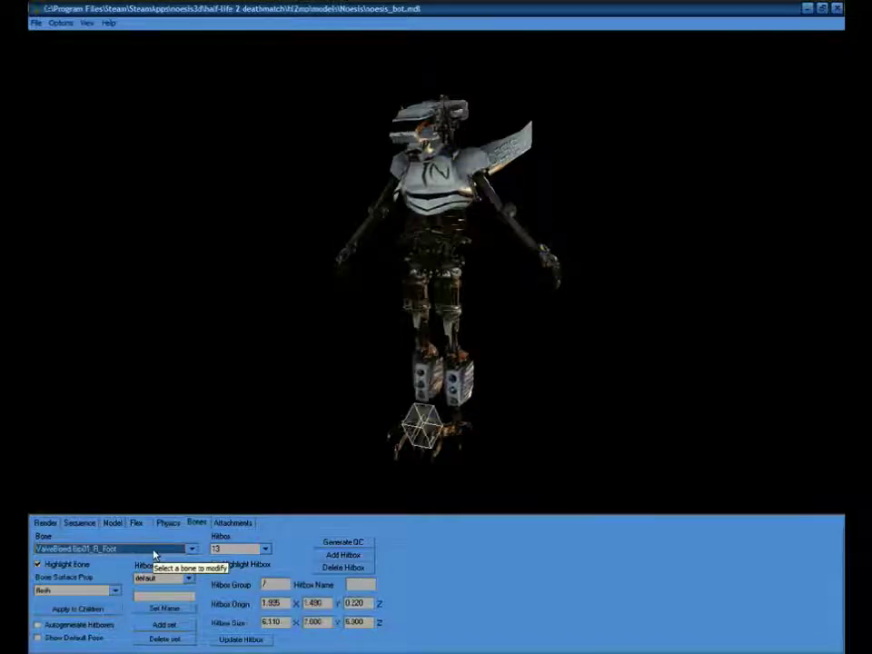
pyautogui.press('Down')
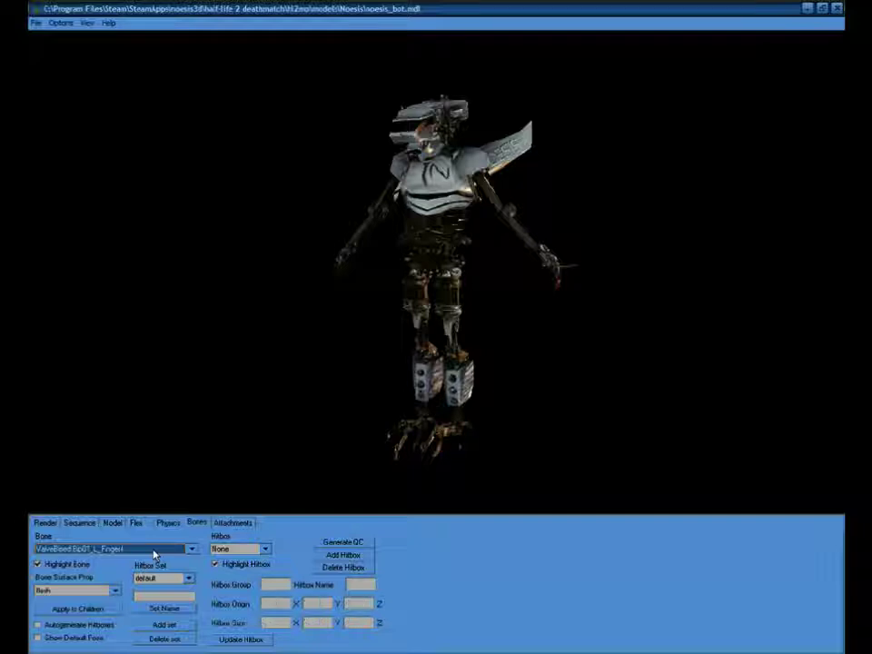
# Step: Go back to the Pelvis bone and examine the hitbox values of the pelvis, spine and head bones
pyautogui.click(155, 551)
pyautogui.scroll(10, 141, 581)
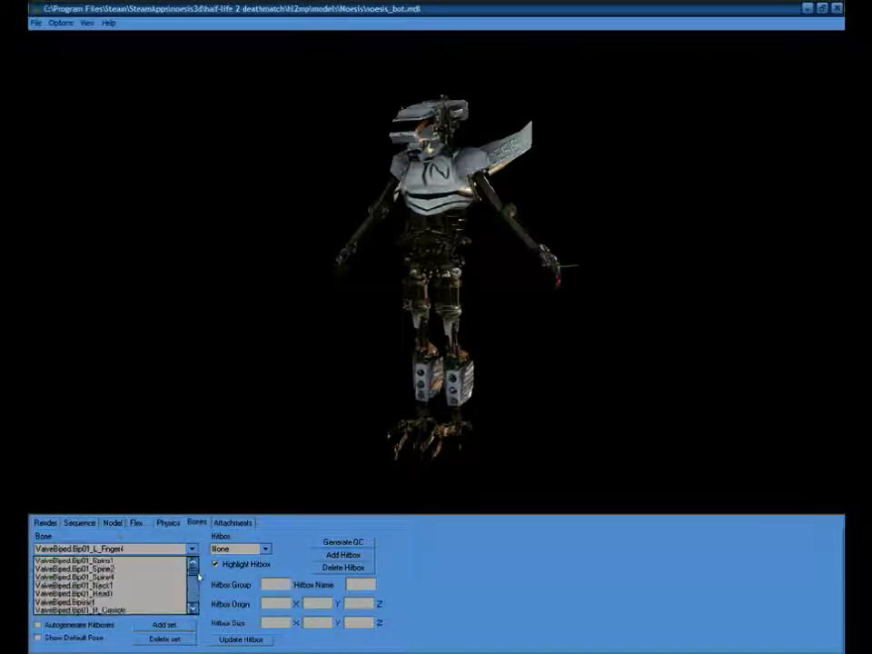
pyautogui.click(137, 562)
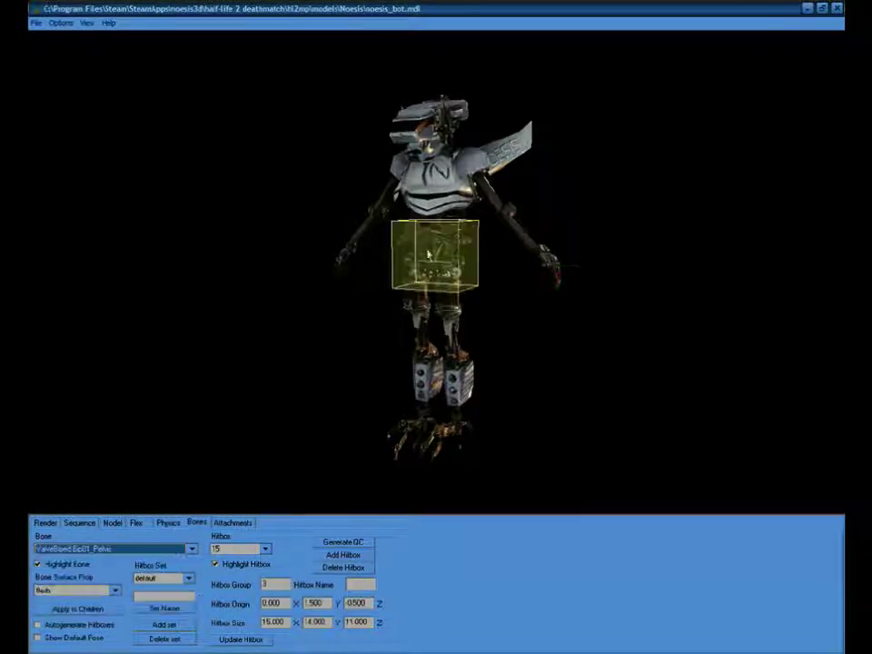
pyautogui.click(261, 586)
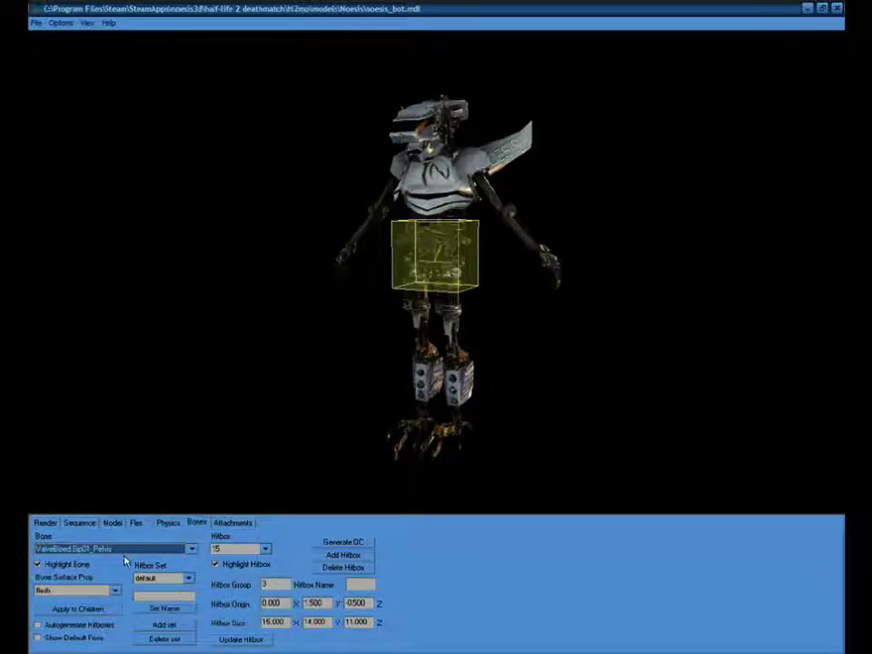
pyautogui.scroll(-2, 126, 559)
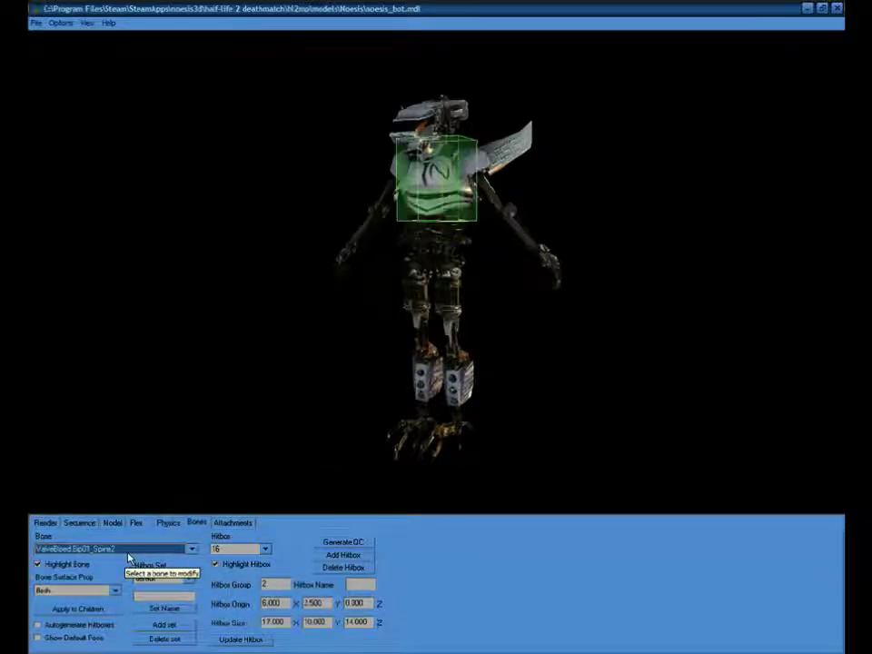
pyautogui.scroll(-2, 133, 559)
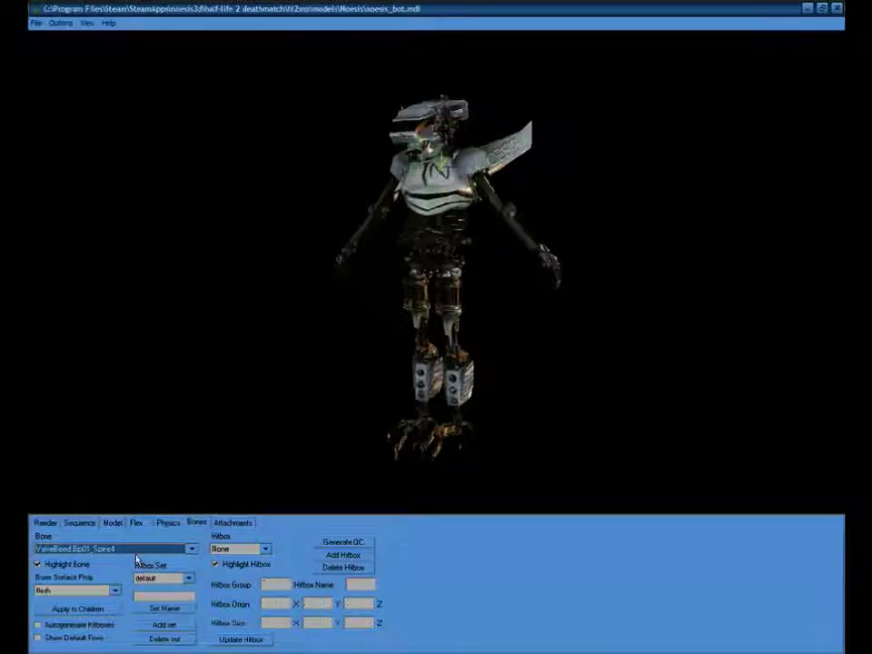
pyautogui.scroll(-1, 138, 561)
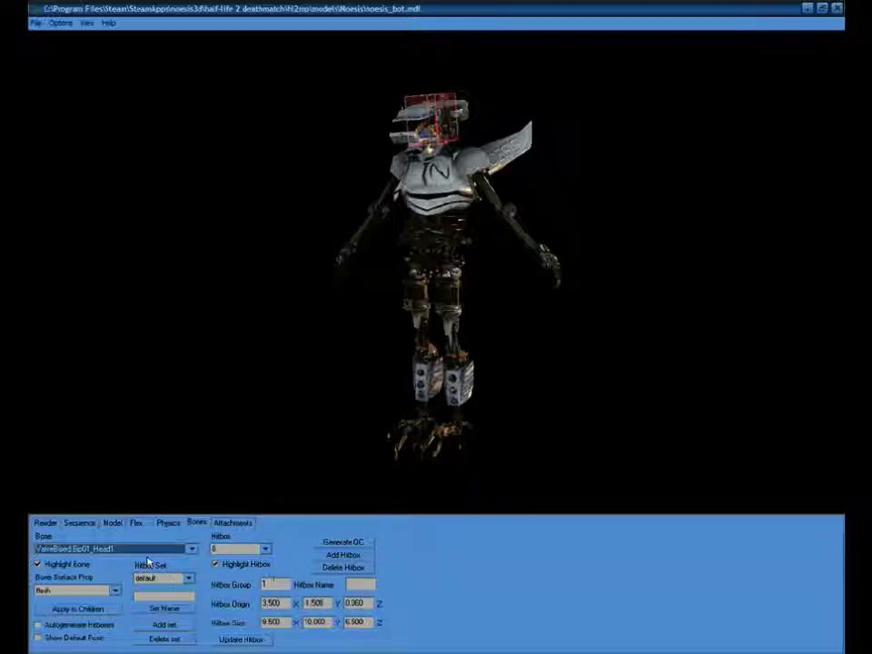
# Step: Examine the hitboxes of the arm, hand, leg and foot bones, and return to the Pelvis bone
pyautogui.scroll(-1, 146, 560)
pyautogui.scroll(-2, 146, 559)
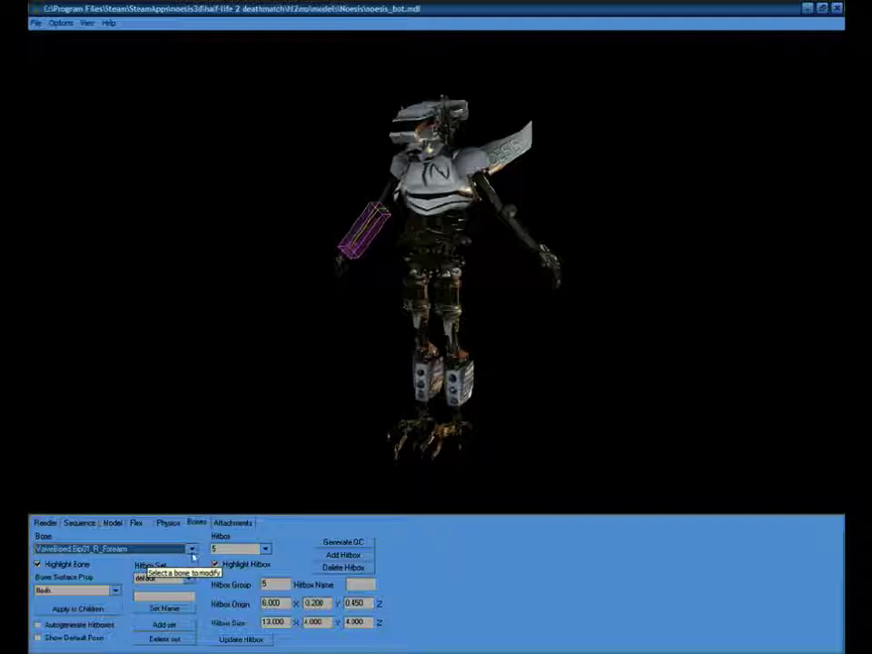
pyautogui.scroll(-2, 161, 556)
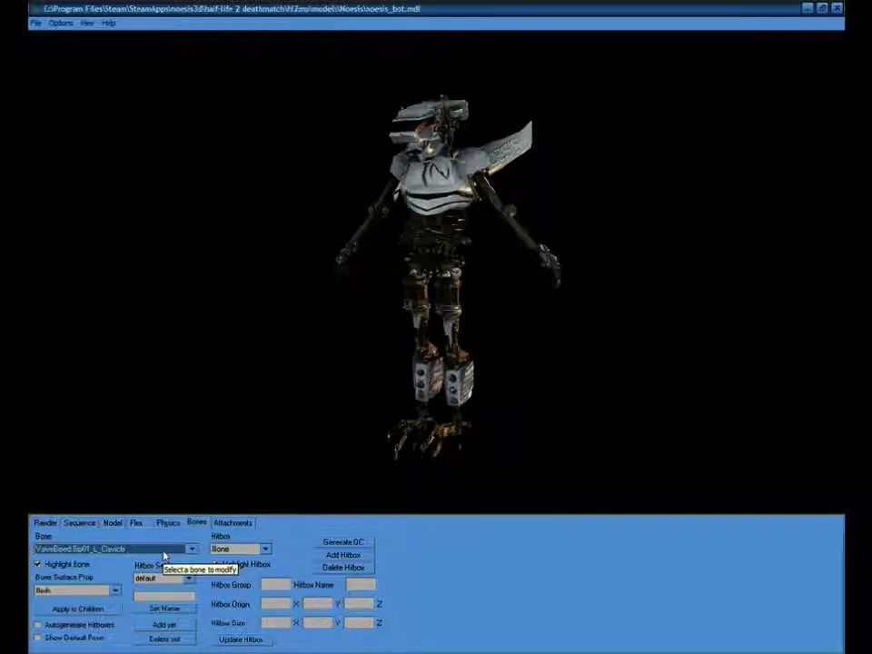
pyautogui.scroll(-1, 165, 556)
pyautogui.scroll(-2, 130, 554)
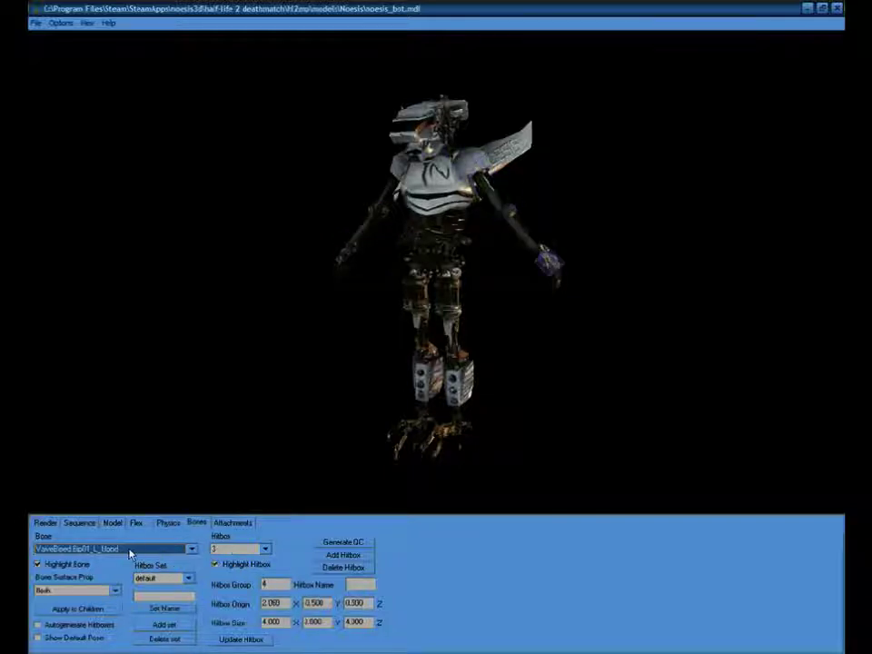
pyautogui.scroll(-5, 147, 561)
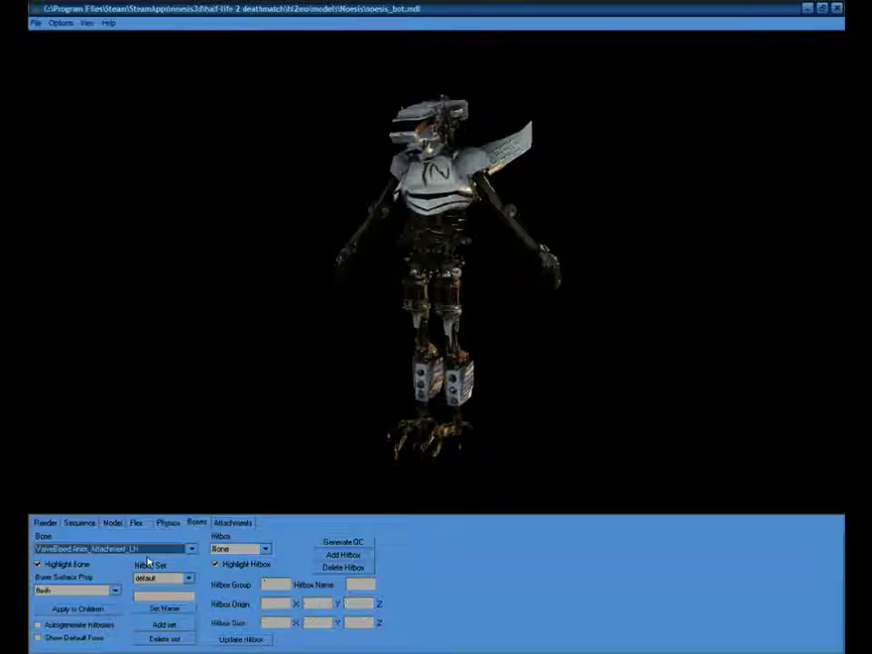
pyautogui.scroll(-4, 149, 561)
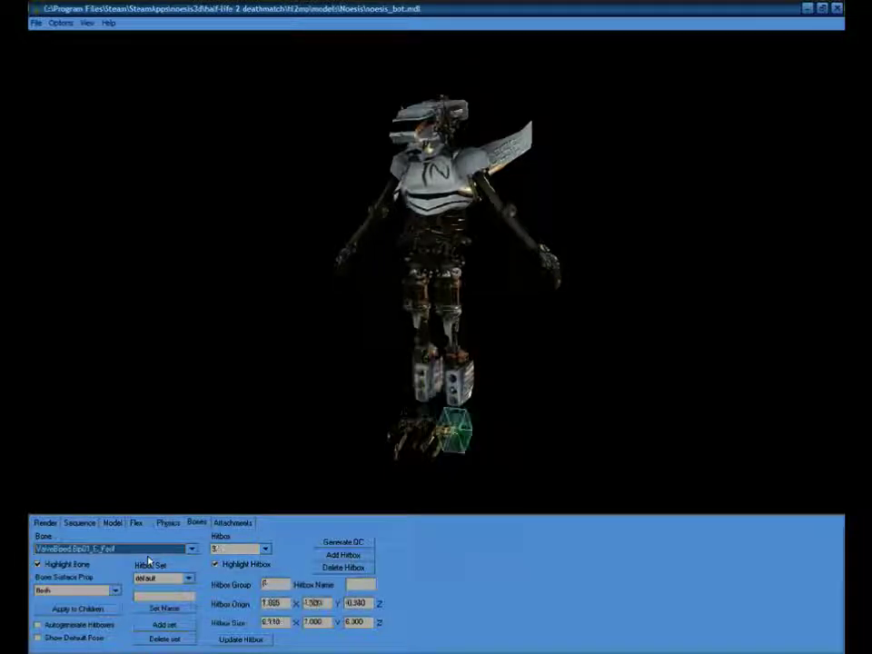
pyautogui.scroll(6, 148, 561)
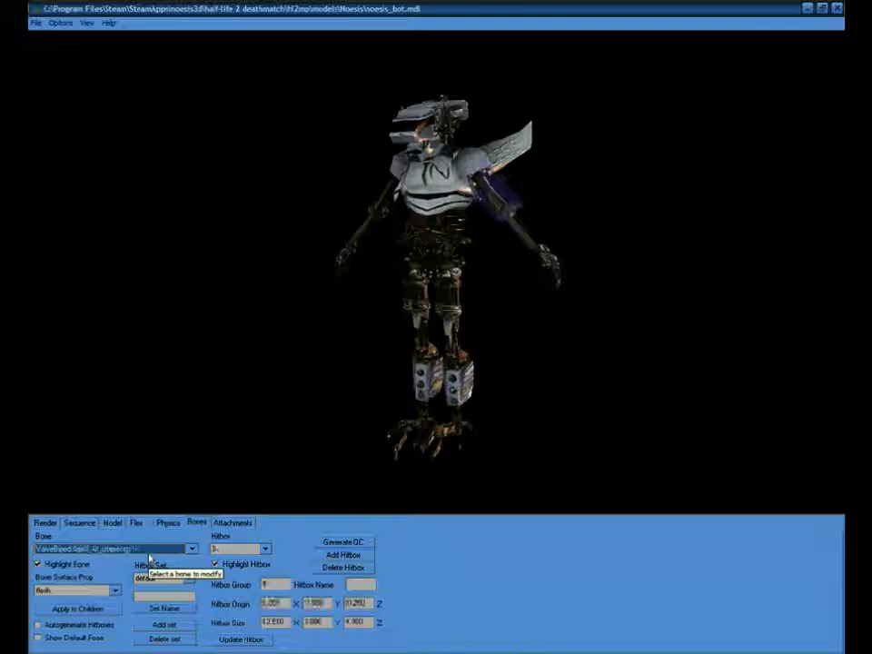
pyautogui.scroll(3, 149, 555)
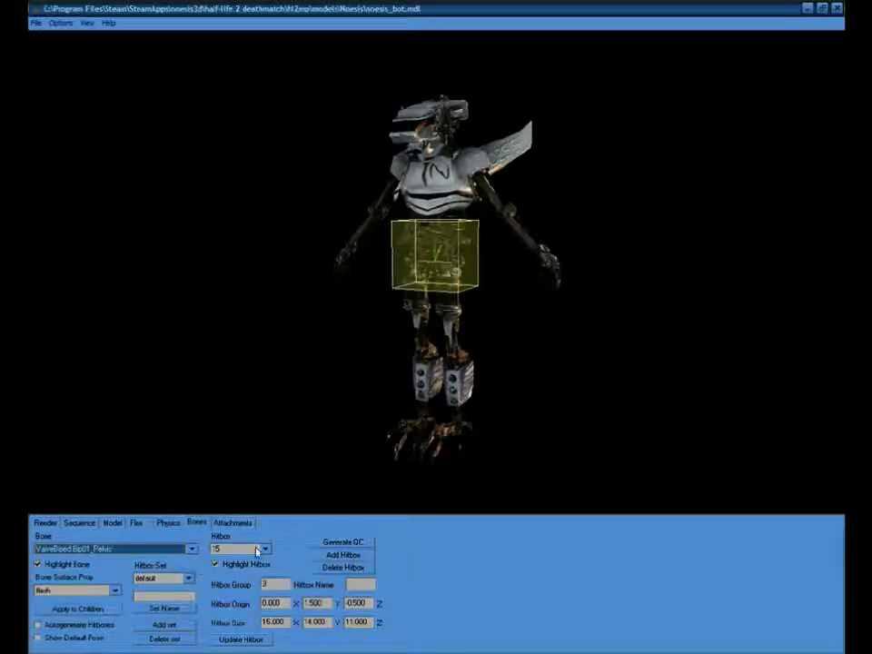
pyautogui.moveTo(423, 196); pyautogui.dragTo(424, 201)
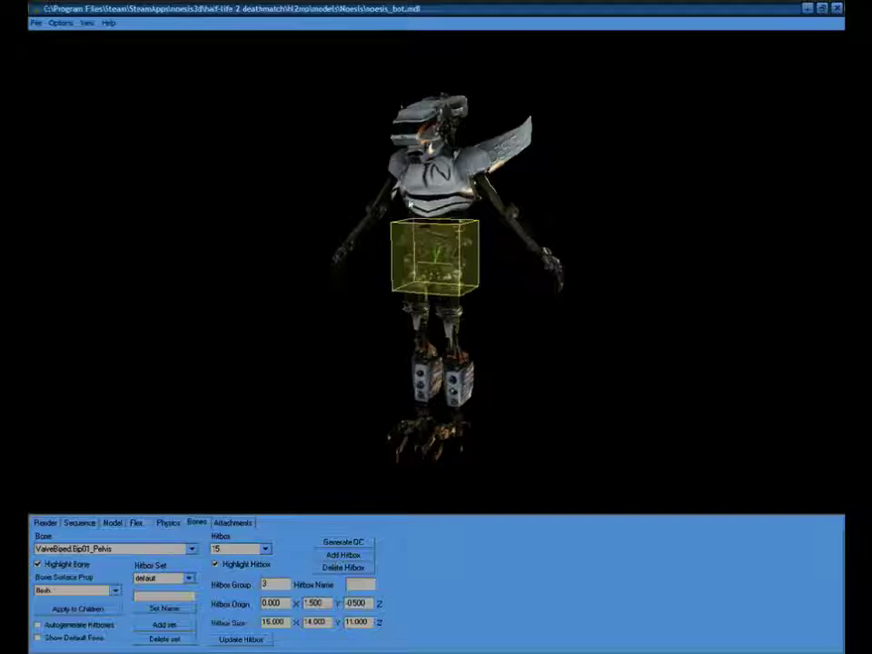
# Step: Select the ValveBiped.Bip01_Head1 bone and examine how its hitbox fits the head from the side and front
pyautogui.click(160, 549)
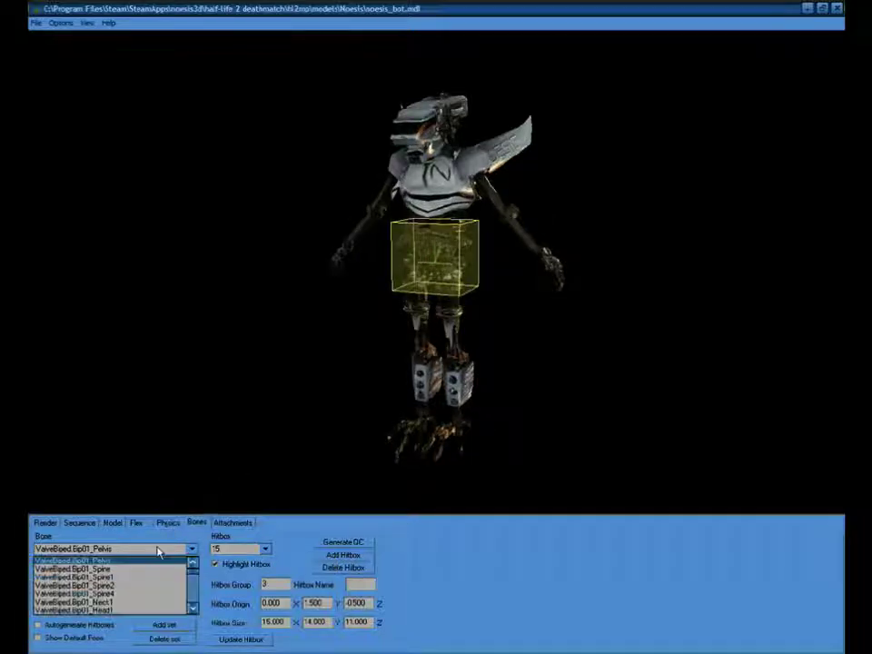
pyautogui.click(130, 610)
pyautogui.moveTo(509, 268); pyautogui.dragTo(353, 207)
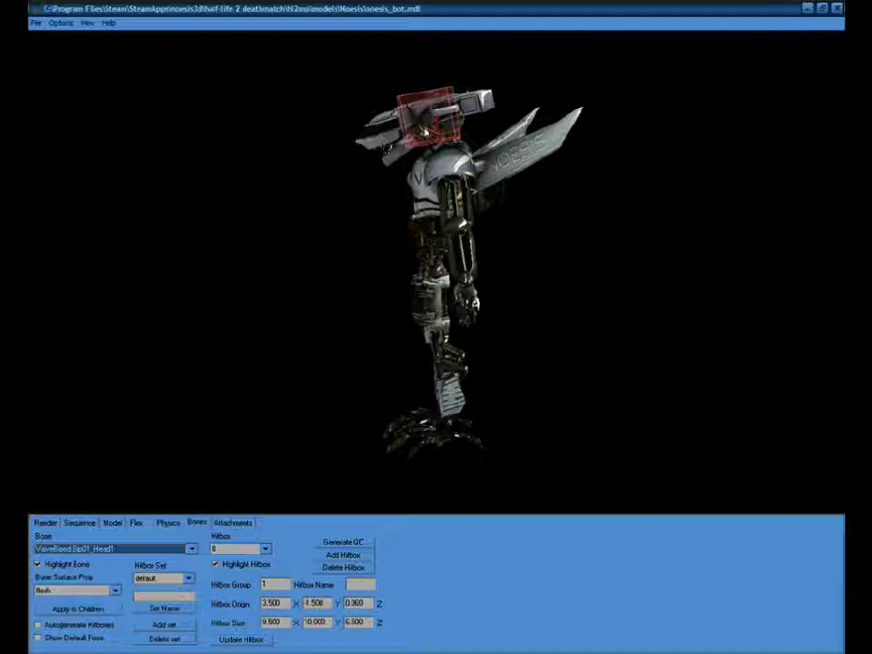
pyautogui.moveTo(325, 334); pyautogui.dragTo(331, 203)
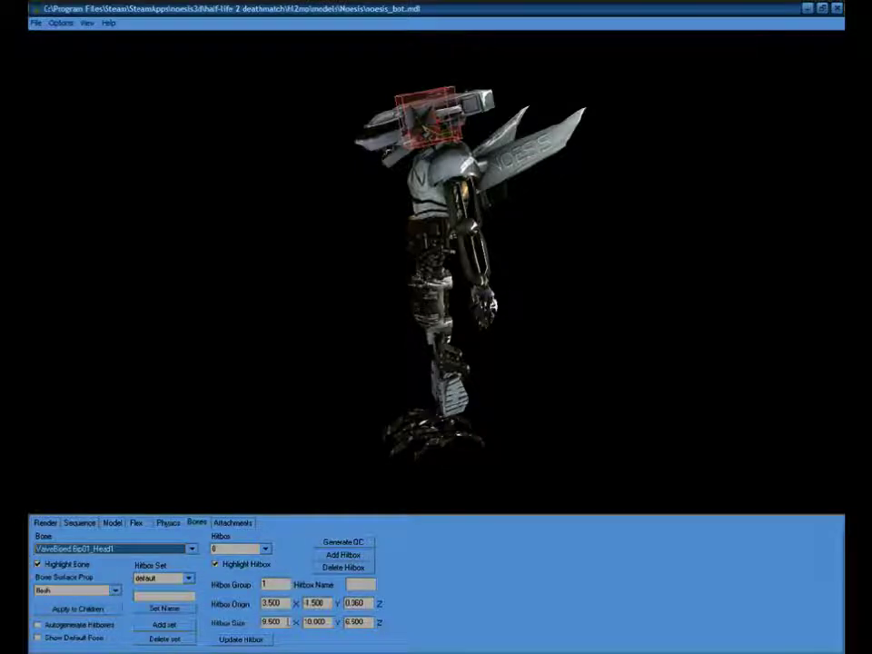
pyautogui.moveTo(333, 271); pyautogui.dragTo(474, 292)
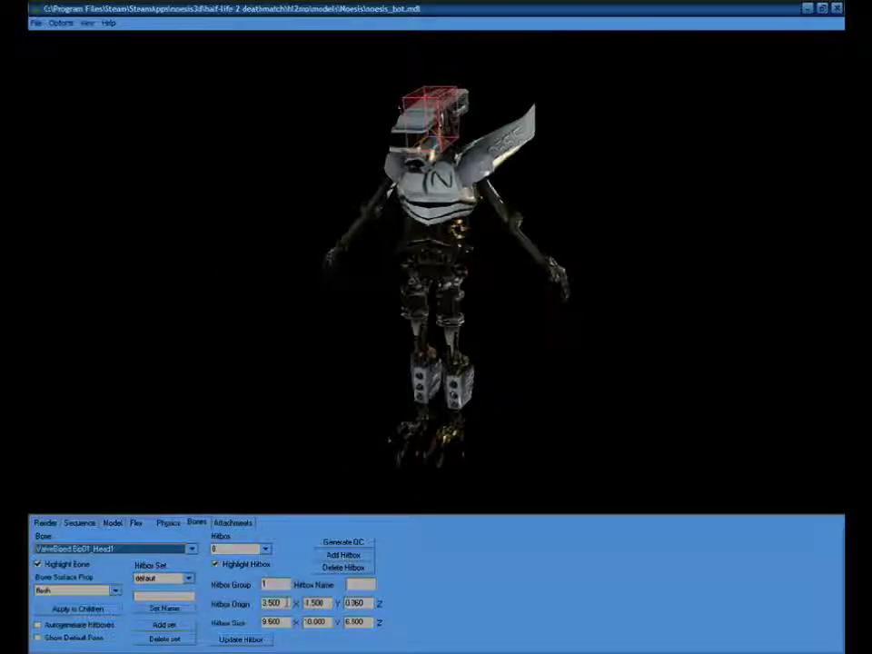
# Step: Try an X origin of 15 for the head hitbox, check it from the side, and restore the value to 3.5
pyautogui.doubleClick(287, 603)
pyautogui.write('15')
pyautogui.press('Return')
pyautogui.moveTo(322, 240); pyautogui.dragTo(400, 238)
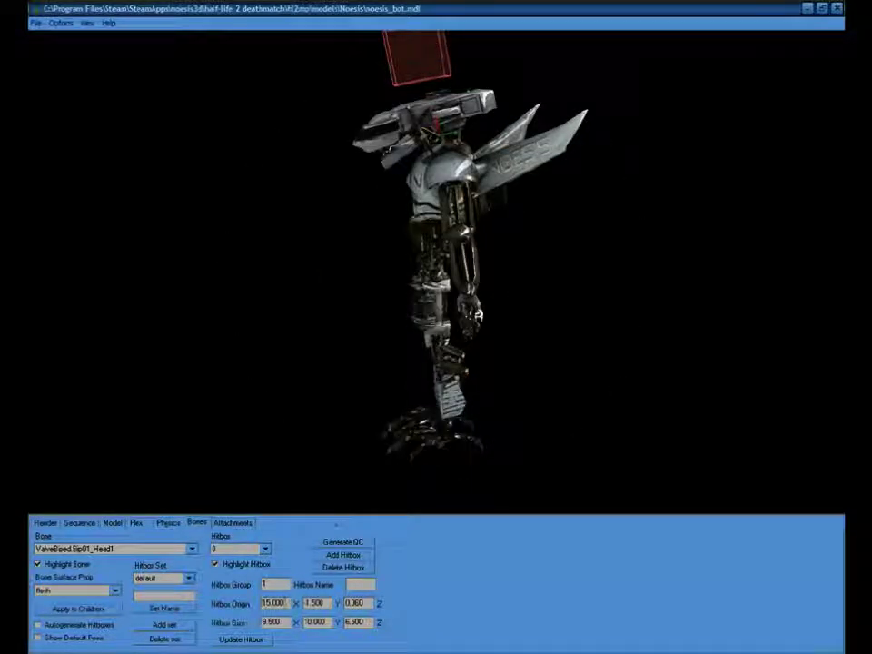
pyautogui.write('3.5')
pyautogui.press('Return')
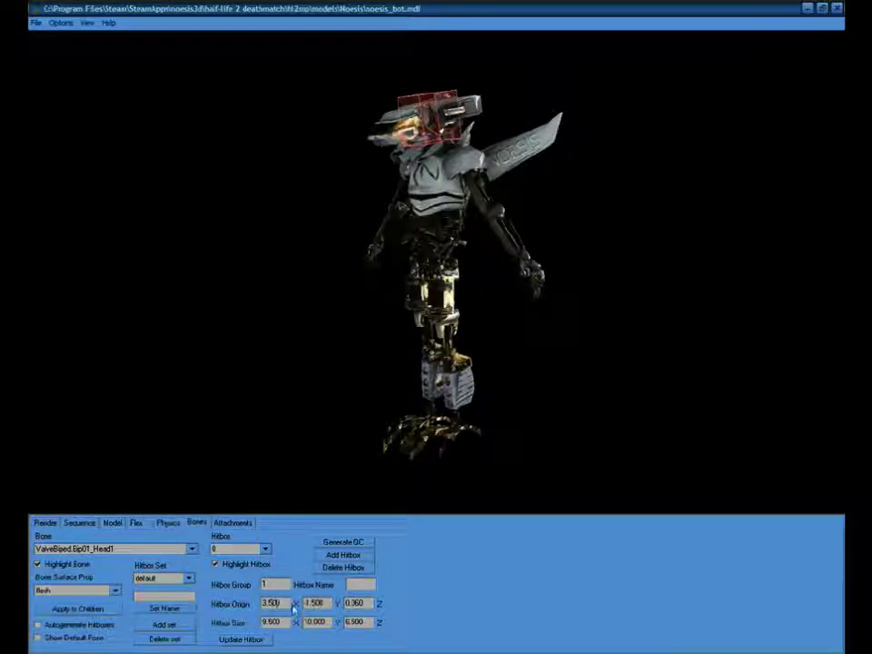
# Step: Set the head hitbox's Y origin to 15
pyautogui.moveTo(324, 603); pyautogui.dragTo(263, 603)
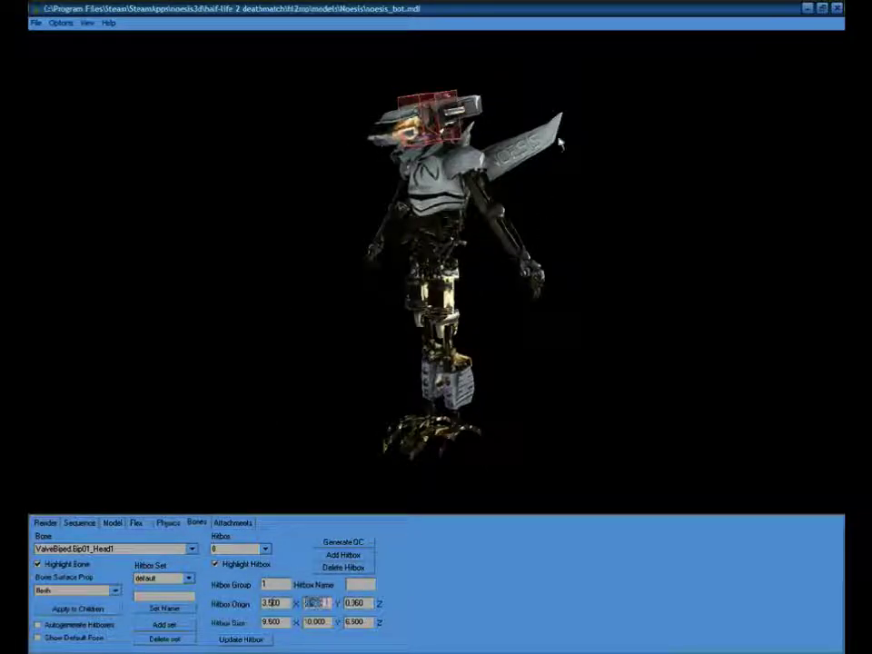
pyautogui.write('-5')
pyautogui.press('Return')
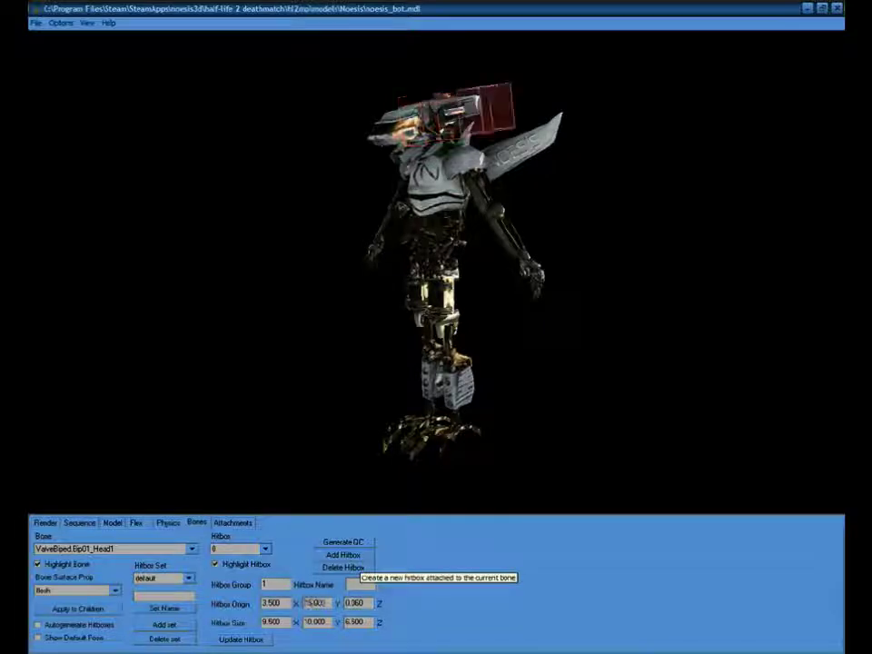
# Step: Try a Y origin of -15 for the head hitbox, and set the value to -1.5
pyautogui.moveTo(326, 603); pyautogui.dragTo(259, 606)
pyautogui.write('-8')
pyautogui.press('Return')
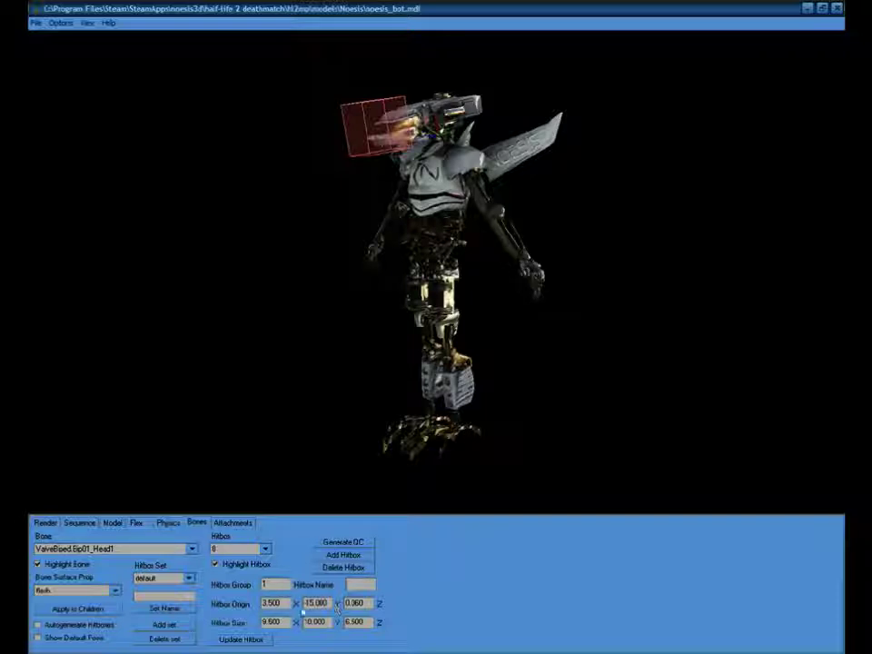
pyautogui.doubleClick(317, 604)
pyautogui.write('0')
pyautogui.press('Return')
pyautogui.moveTo(399, 282); pyautogui.dragTo(448, 273)
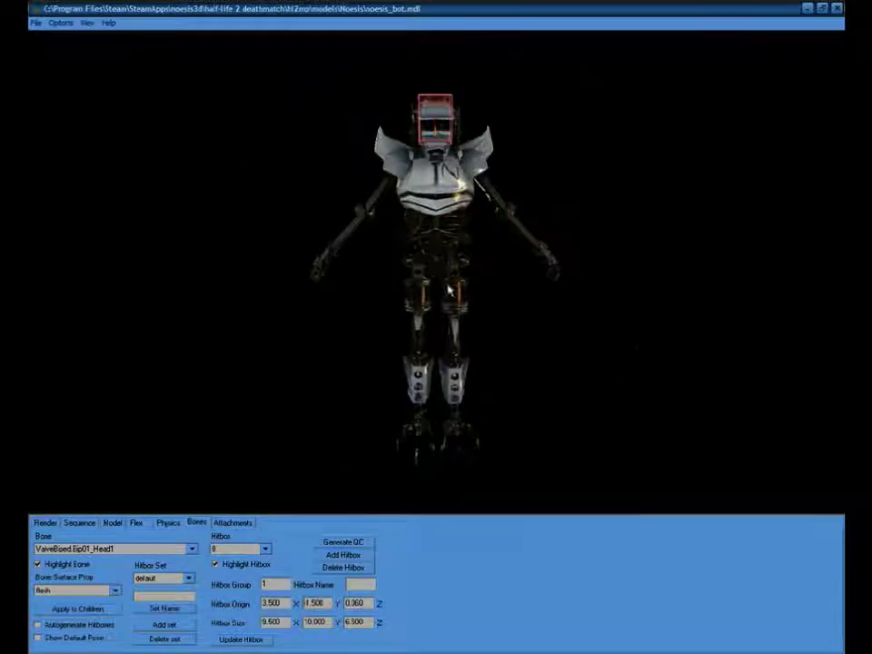
# Step: Try a Z origin of 15 for the head hitbox
pyautogui.doubleClick(354, 603)
pyautogui.write('5')
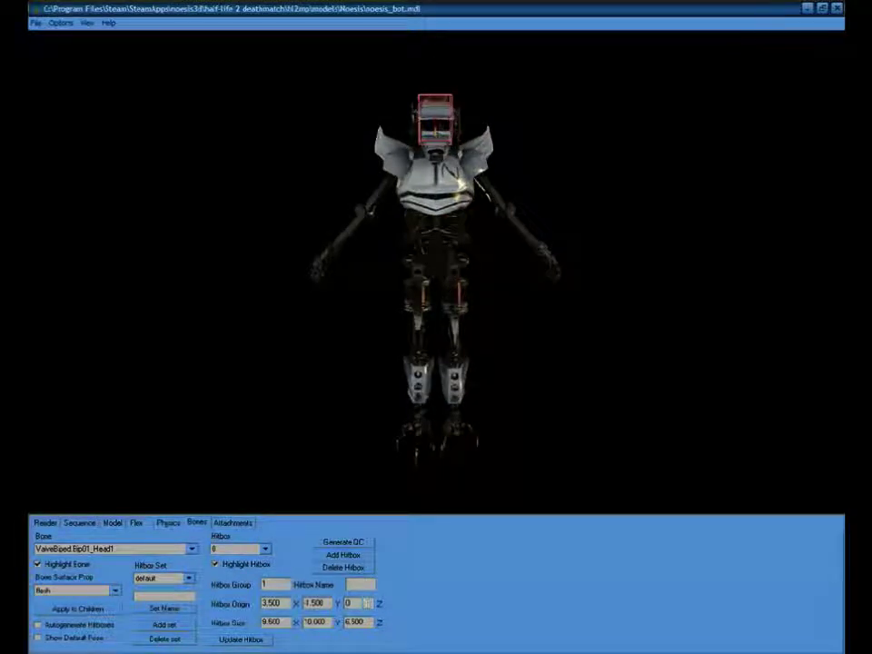
pyautogui.press('Return')
pyautogui.doubleClick(354, 603)
pyautogui.write('15')
pyautogui.press('Return')
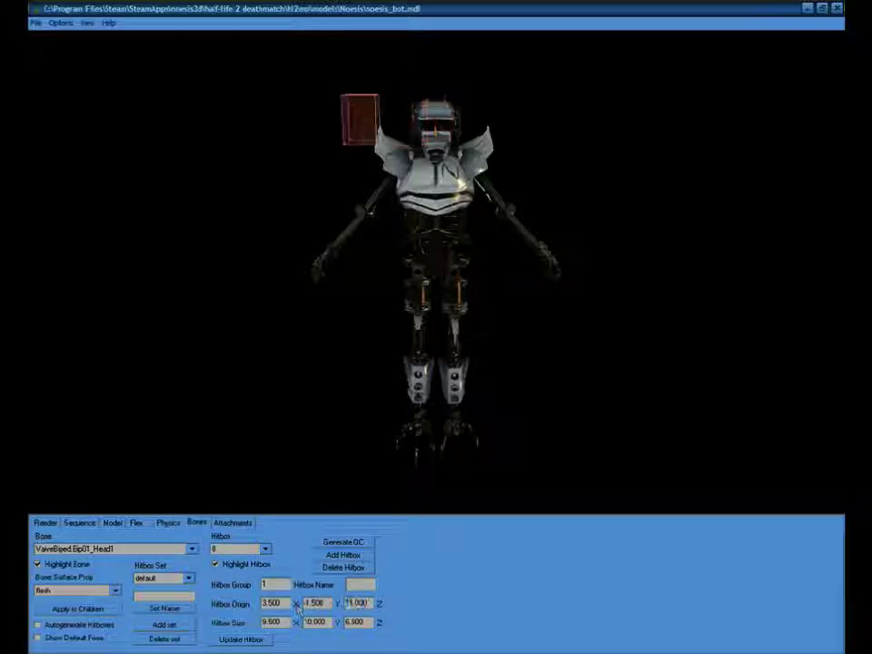
# Step: Try a Z origin of -15 for the head hitbox, and set the value to 0
pyautogui.doubleClick(317, 603)
pyautogui.write('-1.5')
pyautogui.press('Return')
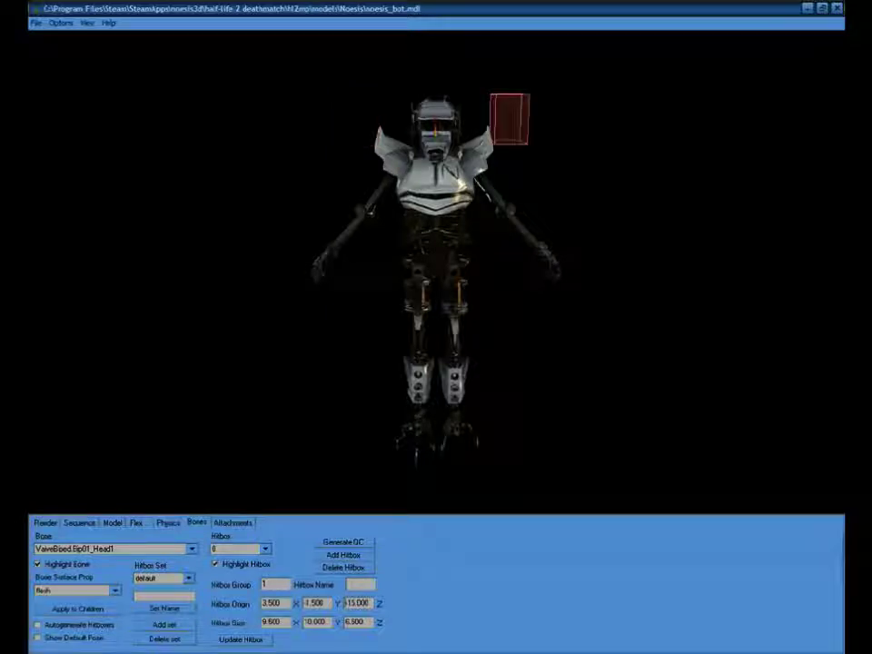
pyautogui.doubleClick(357, 603)
pyautogui.write('0')
pyautogui.press('Return')
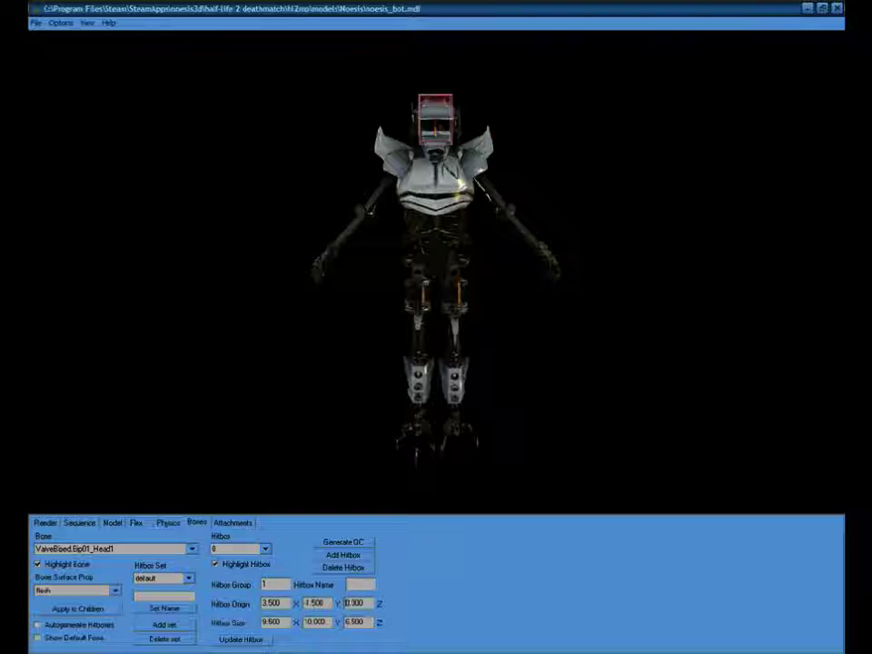
# Step: Try an X size of 50 for the head hitbox and check it from the side
pyautogui.moveTo(359, 209); pyautogui.dragTo(482, 304)
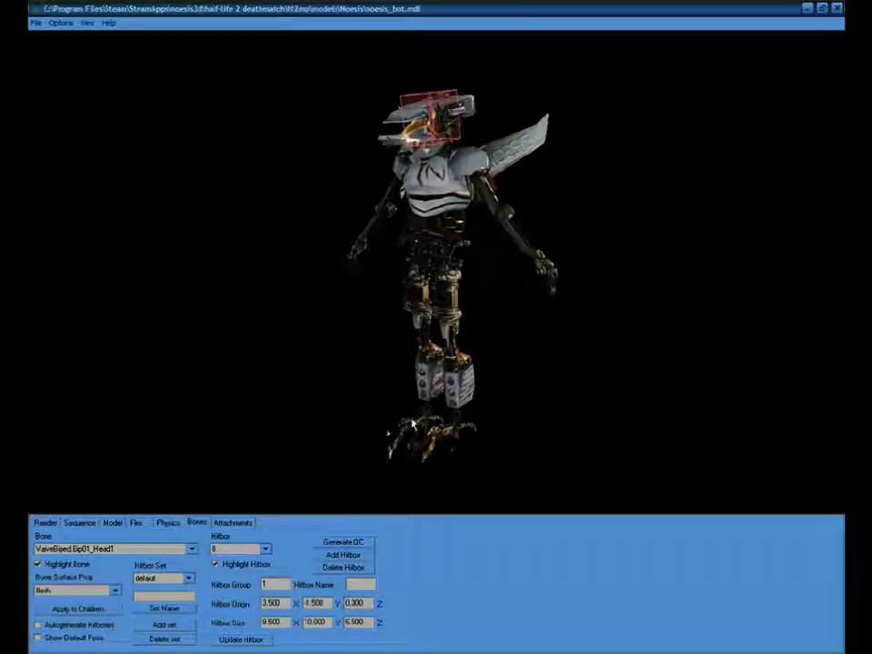
pyautogui.click(266, 603)
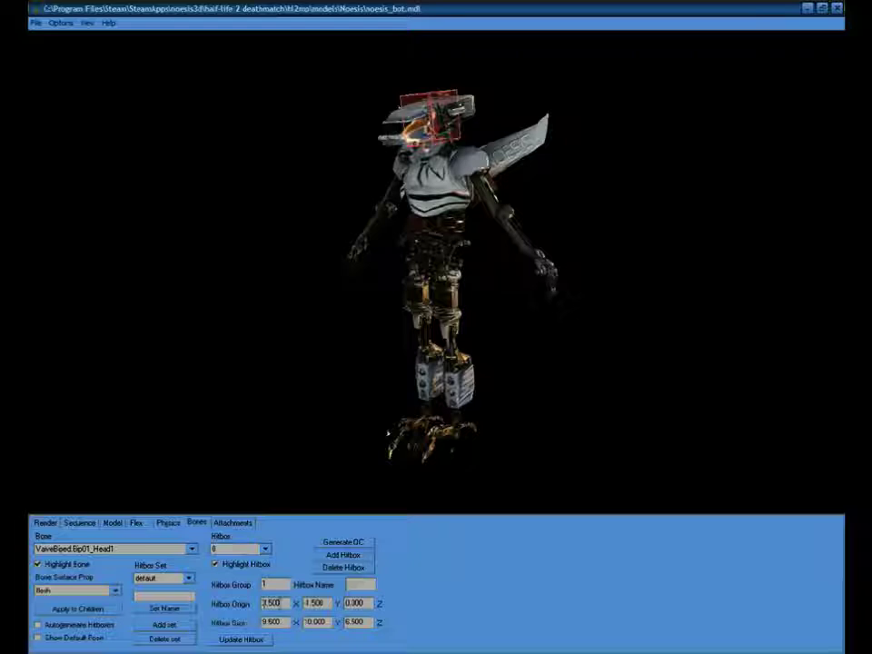
pyautogui.moveTo(391, 273); pyautogui.dragTo(420, 263)
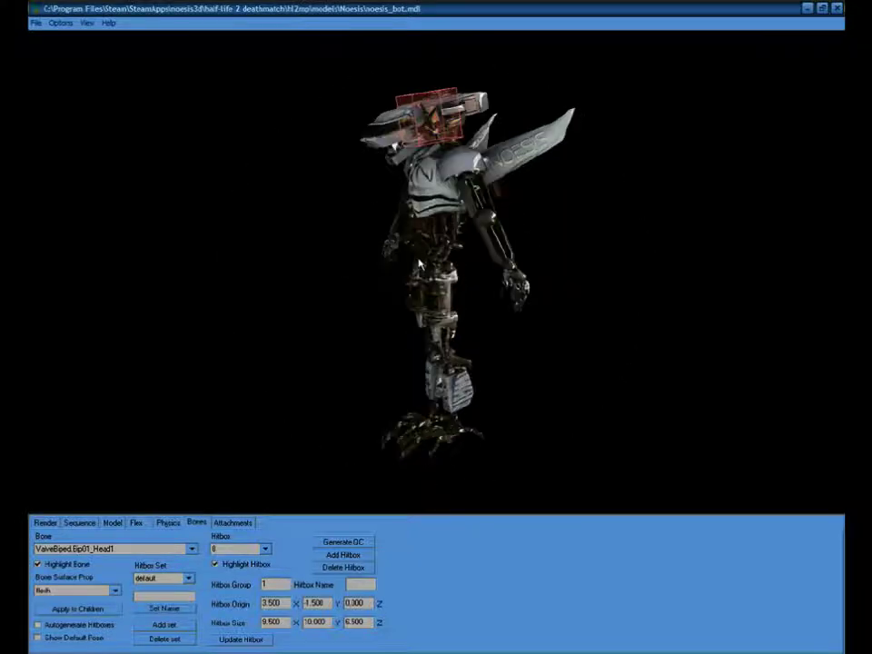
pyautogui.moveTo(382, 219); pyautogui.dragTo(343, 202)
pyautogui.moveTo(460, 265)
pyautogui.mouseDown()
pyautogui.moveTo(475, 267)
pyautogui.moveTo(461, 267)
pyautogui.mouseUp()
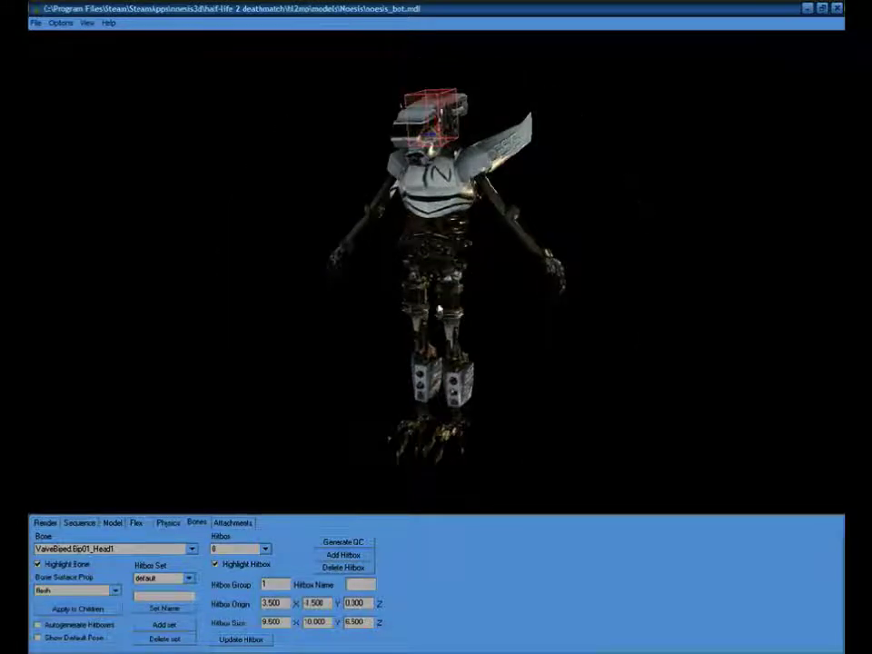
pyautogui.doubleClick(277, 623)
pyautogui.write('60')
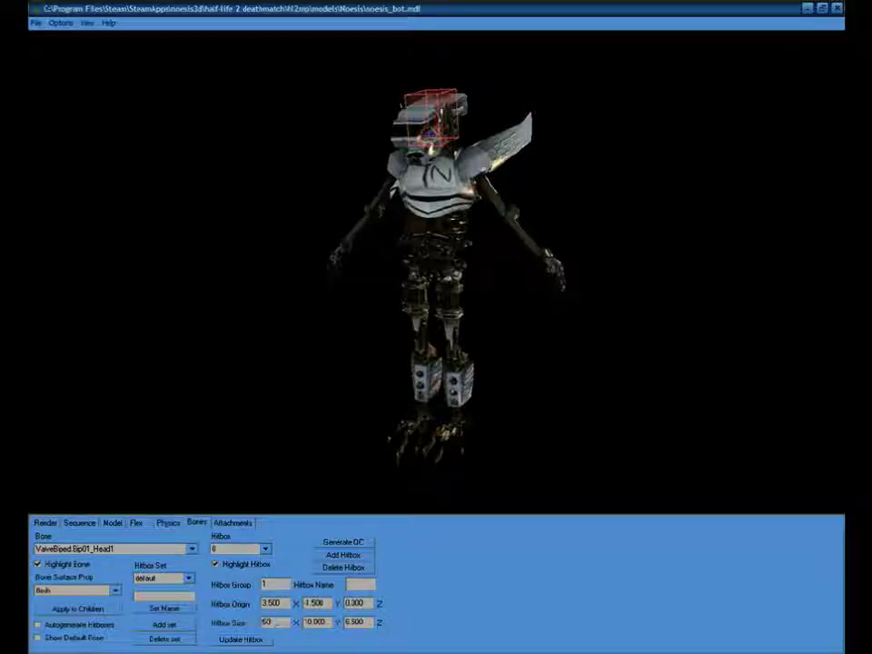
pyautogui.moveTo(304, 503); pyautogui.dragTo(474, 241)
# Step: Set the head hitbox's X size to 9
pyautogui.doubleClick(285, 623)
pyautogui.write('9')
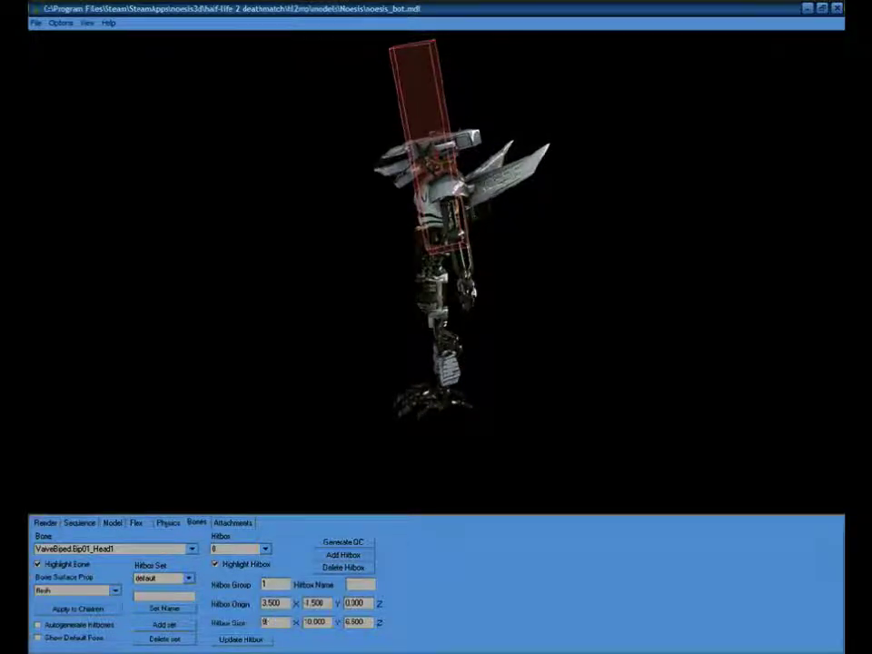
pyautogui.press('Return')
pyautogui.moveTo(477, 316); pyautogui.dragTo(487, 308)
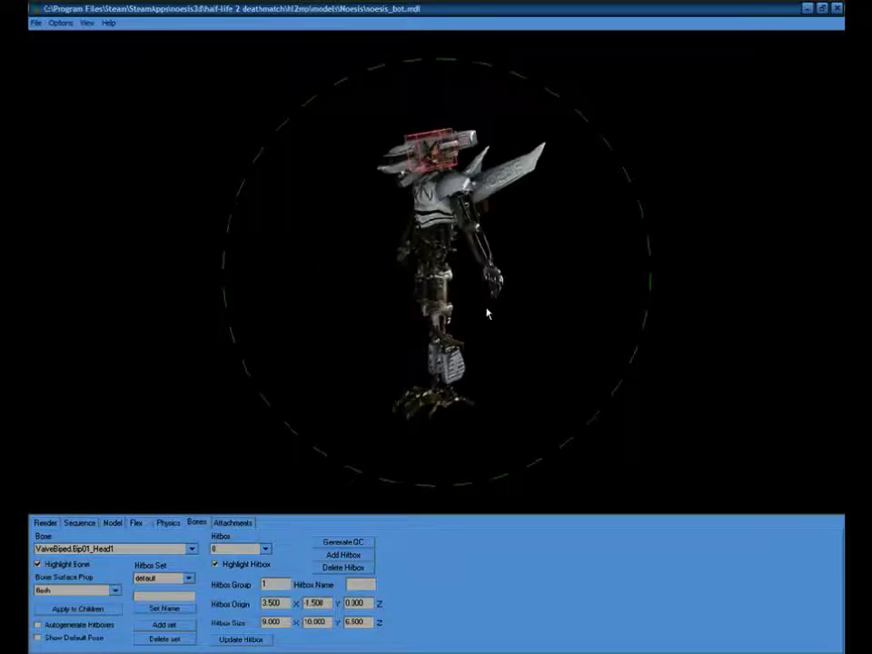
# Step: Set the head hitbox's Y size to 28 and check its fit from the side
pyautogui.doubleClick(329, 623)
pyautogui.write('6')
pyautogui.press('Return')
pyautogui.write('20')
pyautogui.press('Return')
pyautogui.moveTo(308, 460); pyautogui.dragTo(451, 211)
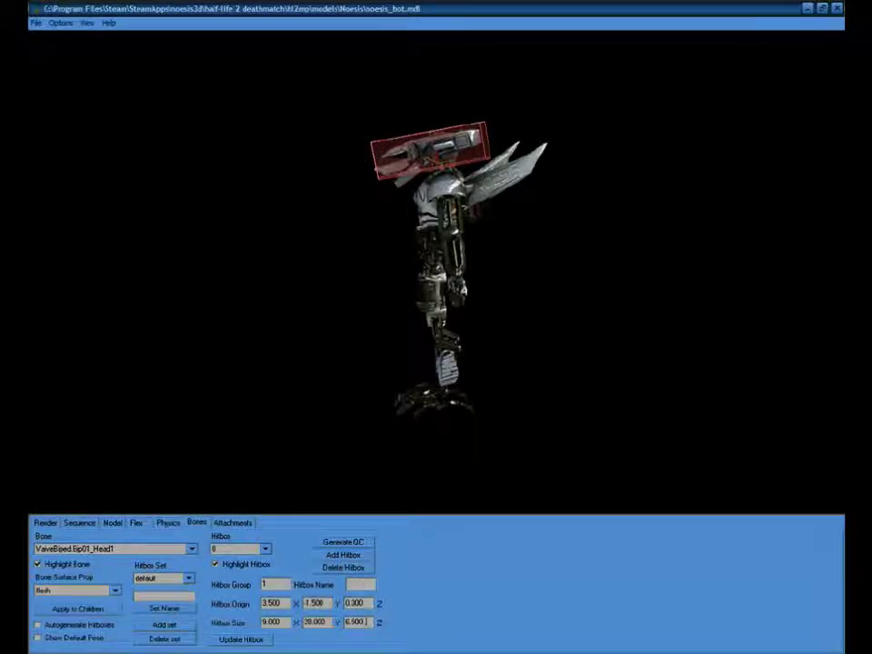
# Step: Try a Z size of 8 for the head hitbox, set it to 10, and check the fit from the front and side
pyautogui.moveTo(482, 391); pyautogui.dragTo(455, 202)
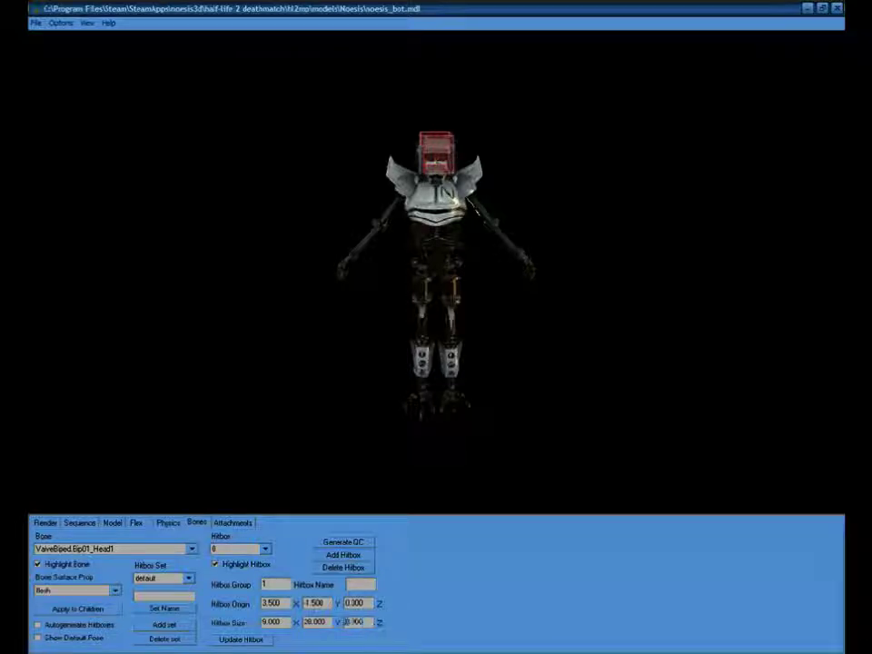
pyautogui.moveTo(495, 288)
pyautogui.mouseDown()
pyautogui.moveTo(522, 272)
pyautogui.moveTo(506, 271)
pyautogui.mouseUp()
pyautogui.doubleClick(356, 621)
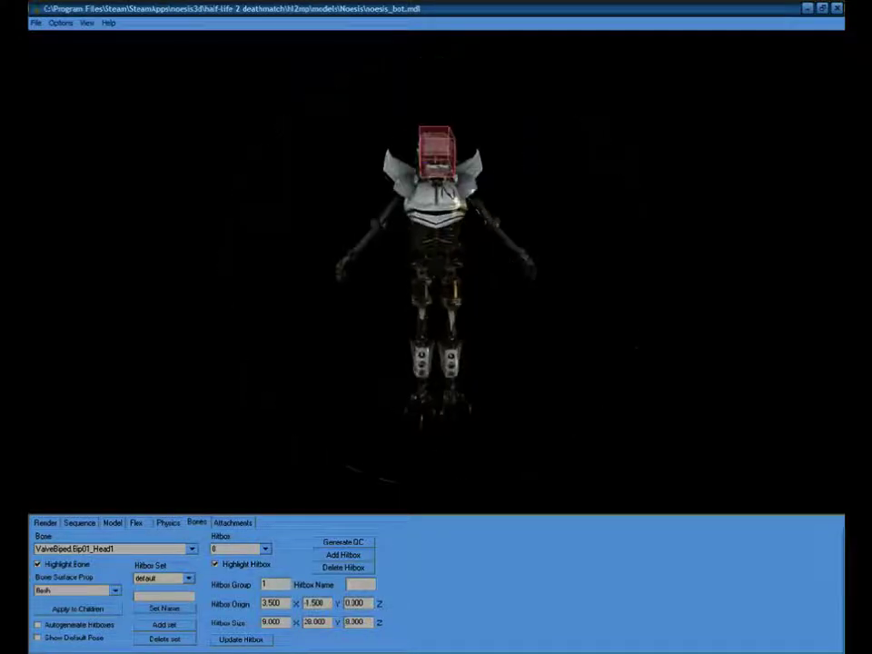
pyautogui.write('16')
pyautogui.press('Return')
pyautogui.moveTo(377, 364); pyautogui.dragTo(373, 196)
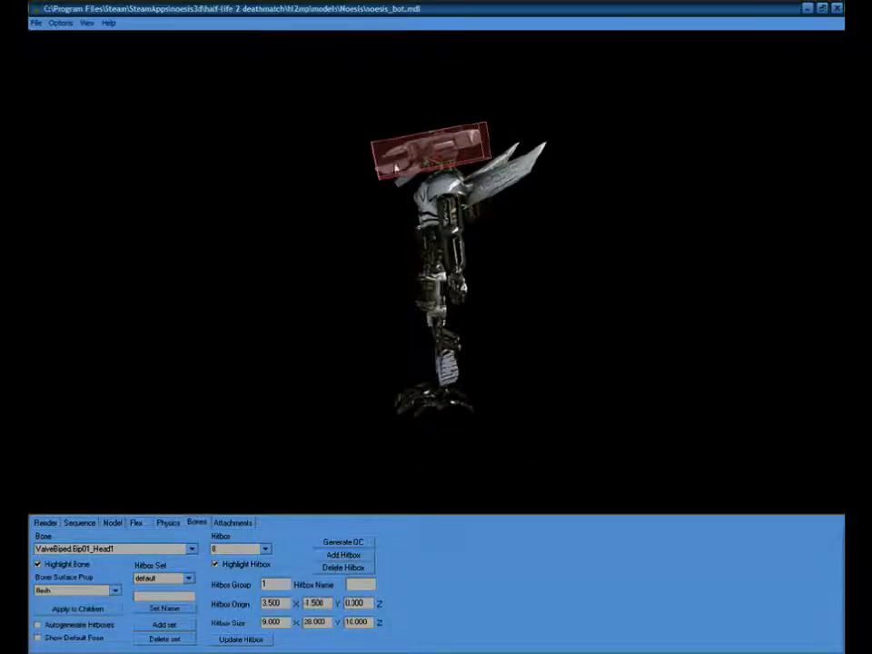
pyautogui.moveTo(482, 135); pyautogui.dragTo(489, 226)
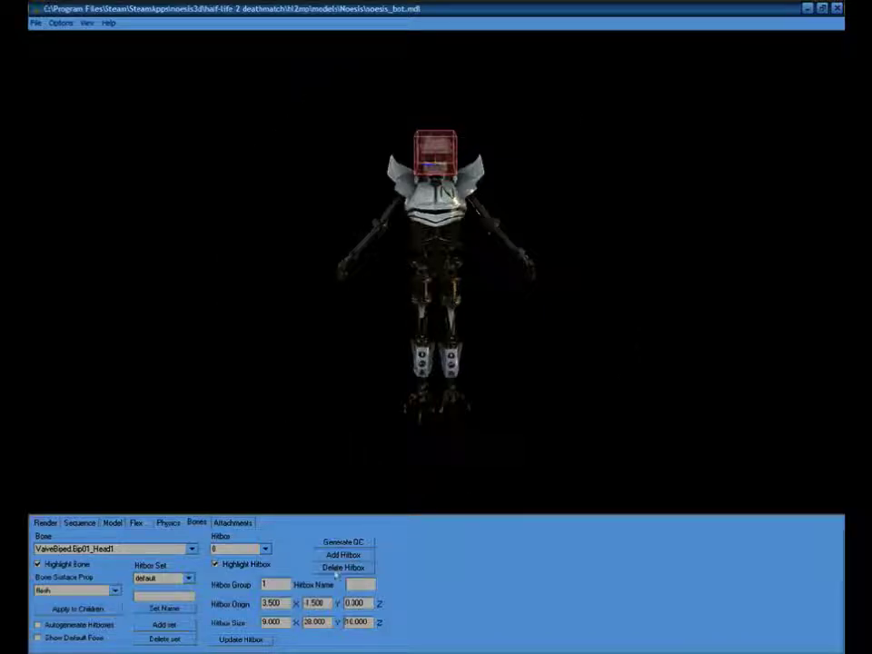
pyautogui.moveTo(477, 298); pyautogui.dragTo(423, 300)
pyautogui.moveTo(422, 300); pyautogui.dragTo(415, 318)
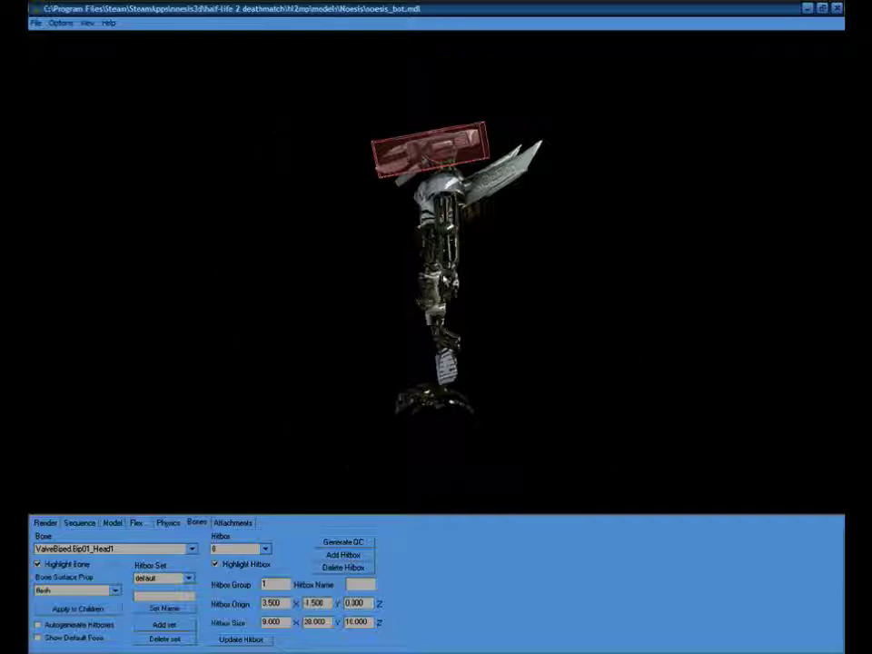
pyautogui.moveTo(500, 182); pyautogui.dragTo(427, 214)
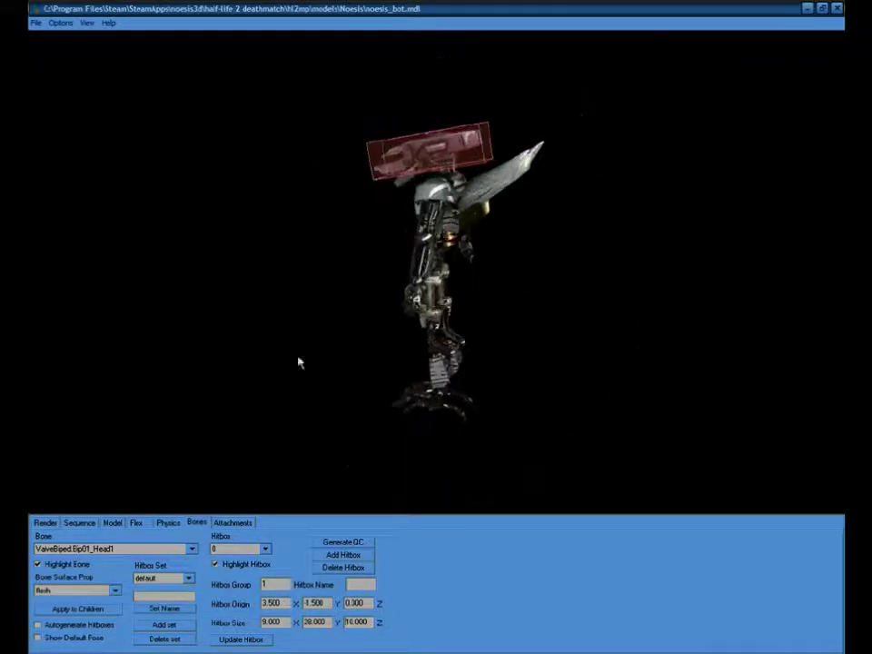
# Step: Step through the bones from ValveBiped.forward past the arm, leg and head bones to the Pelvis, examining their hitboxes
pyautogui.click(192, 549)
pyautogui.click(134, 571)
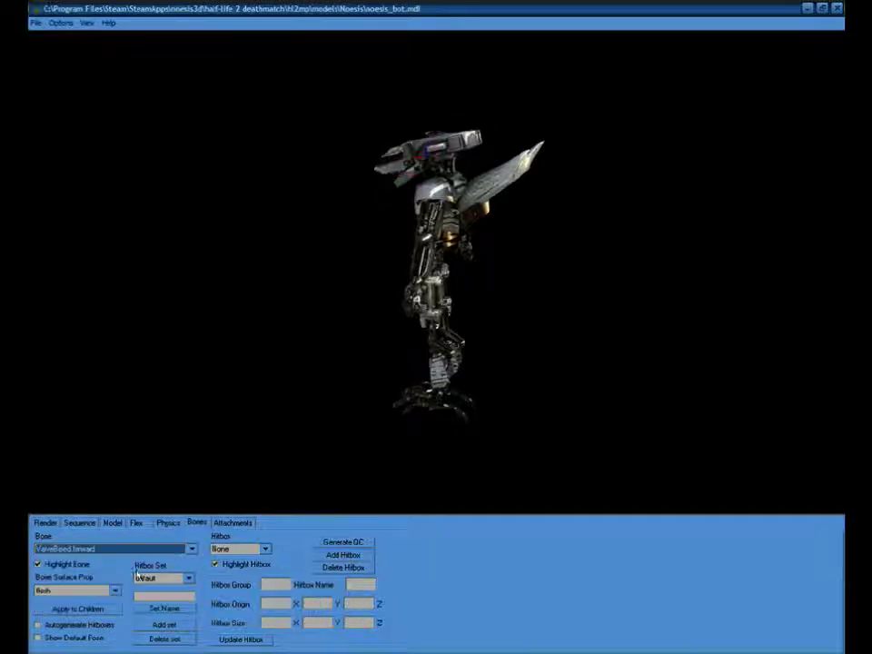
pyautogui.moveTo(409, 291); pyautogui.dragTo(281, 384)
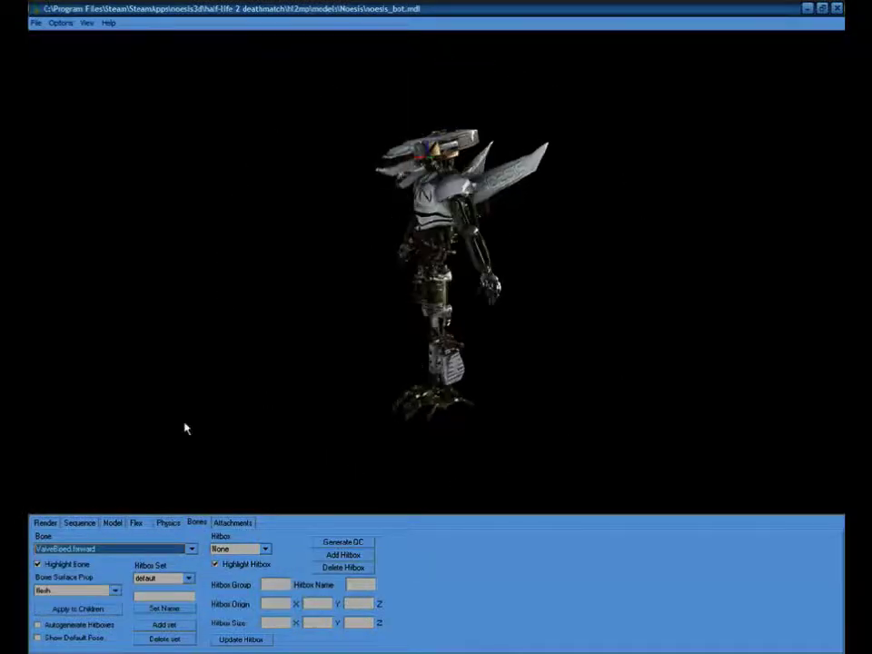
pyautogui.press('Down')
pyautogui.press('Down')
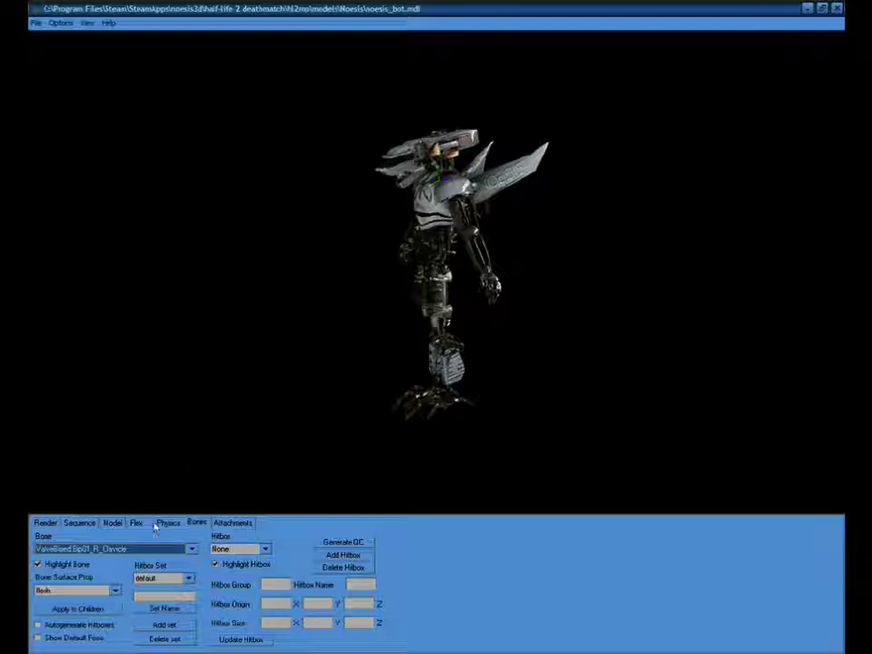
pyautogui.moveTo(339, 402); pyautogui.dragTo(405, 341)
pyautogui.press('Down')
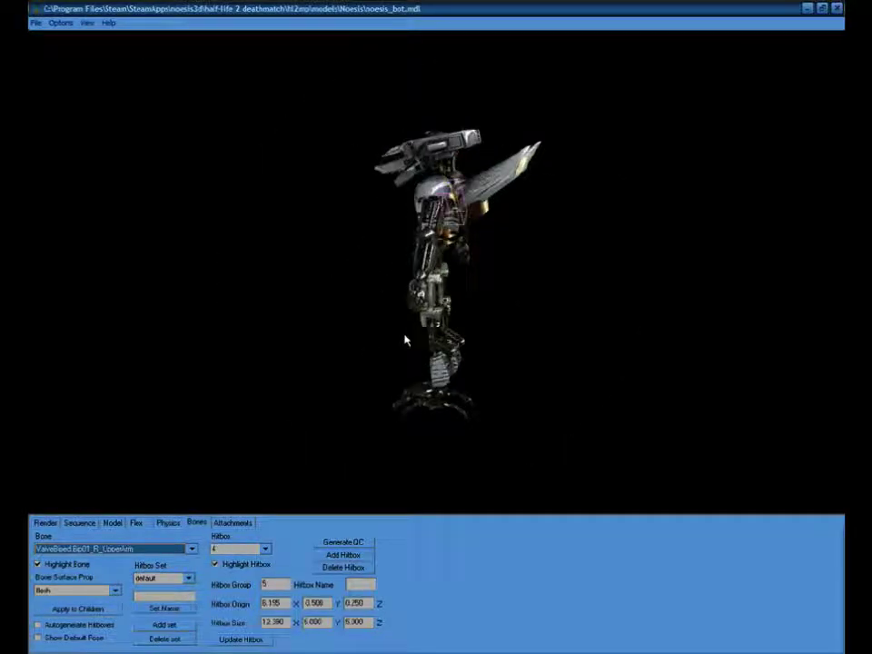
pyautogui.press('Down')
pyautogui.press('Down')
pyautogui.press('Down')
pyautogui.press('Down')
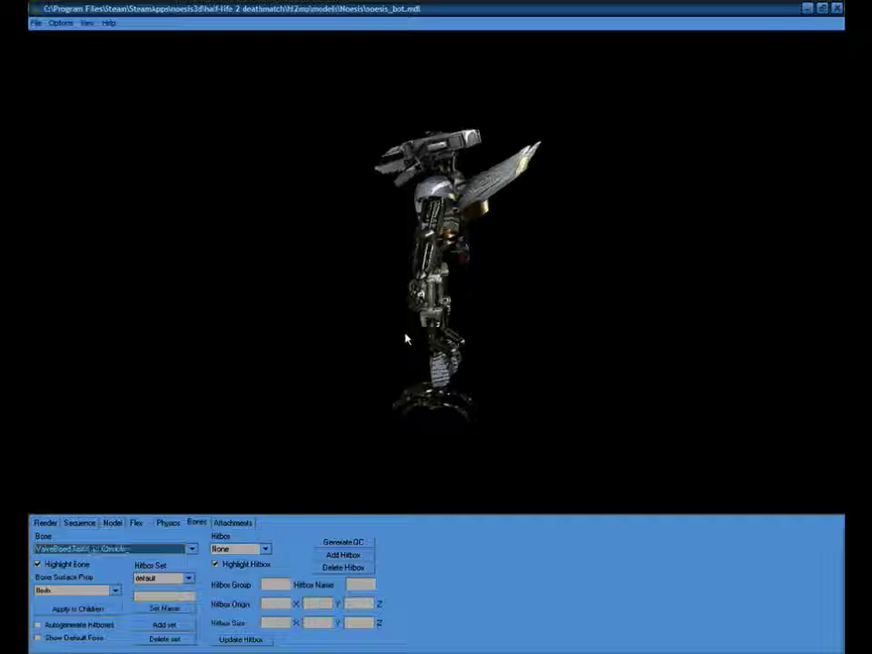
pyautogui.press('Down')
pyautogui.press('Down')
pyautogui.press('Down')
pyautogui.press('Down')
pyautogui.press('Down')
pyautogui.press('Down')
pyautogui.press('Down')
pyautogui.press('Down')
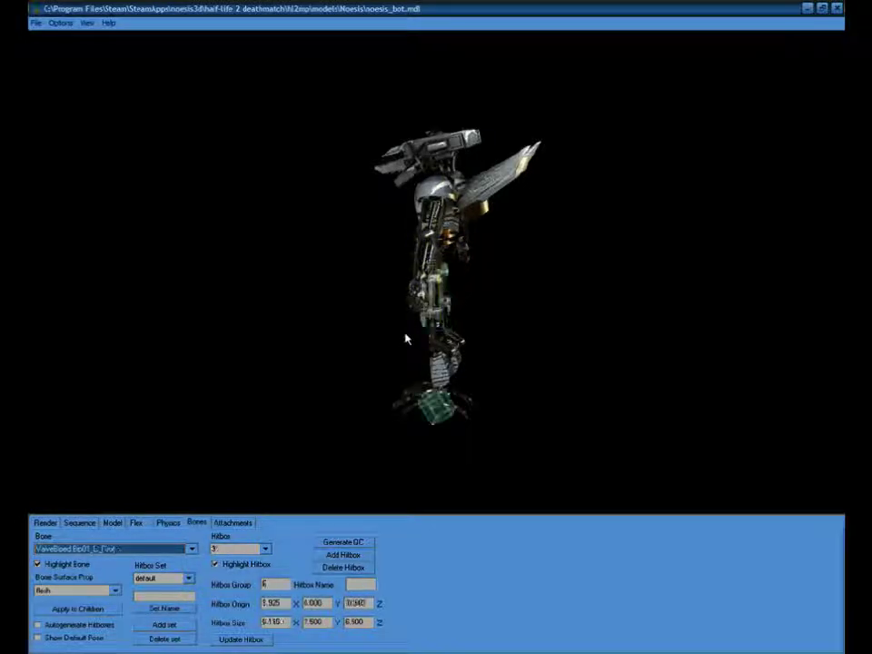
pyautogui.press('Down')
pyautogui.press('Down')
pyautogui.press('Down')
pyautogui.press('Down')
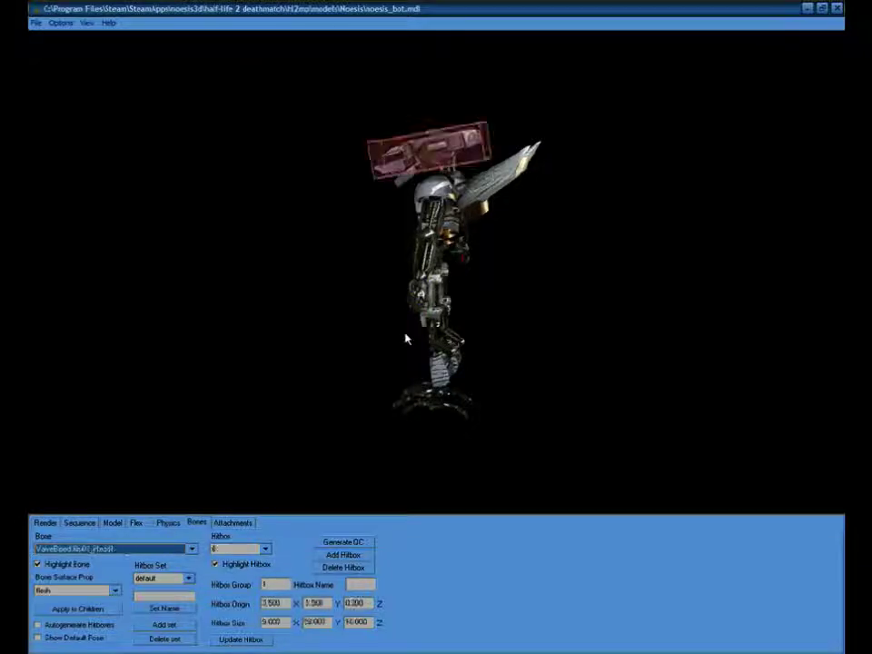
pyautogui.press('Down')
pyautogui.press('Down')
pyautogui.press('Down')
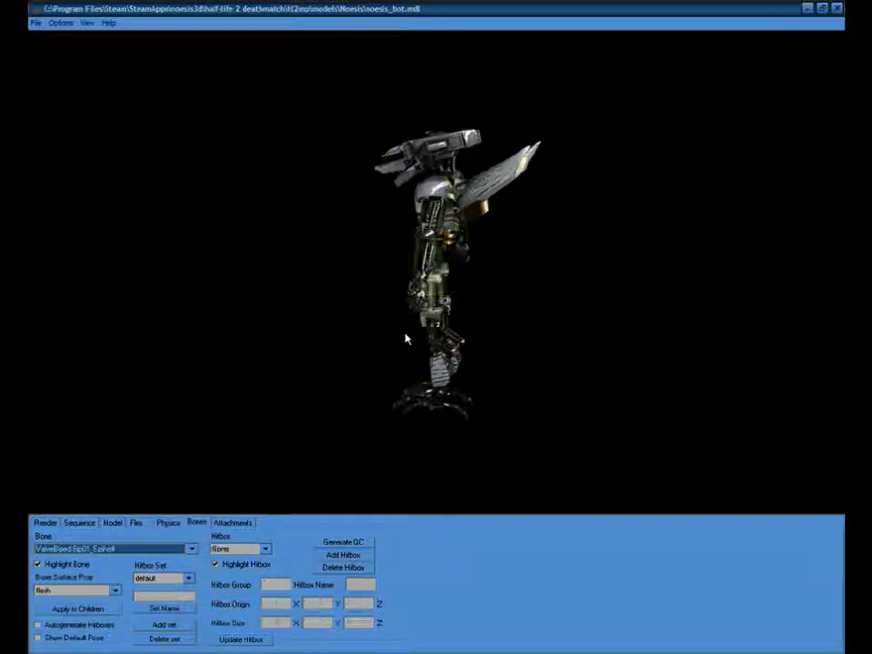
pyautogui.press('Up')
pyautogui.press('Up')
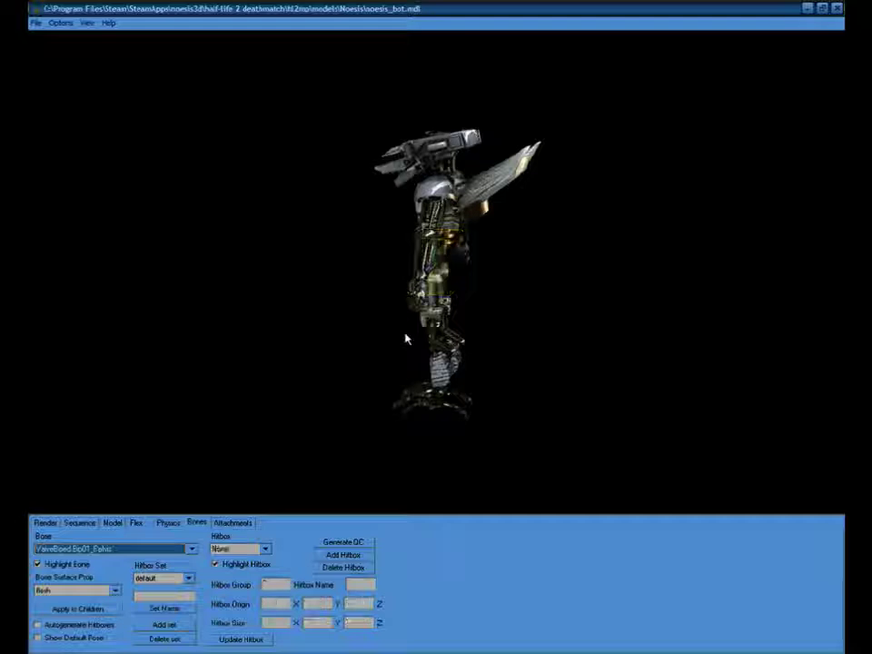
# Step: Select the ValveBiped.Bip01_Neck1 bone and add a new hitbox to it
pyautogui.click(192, 549)
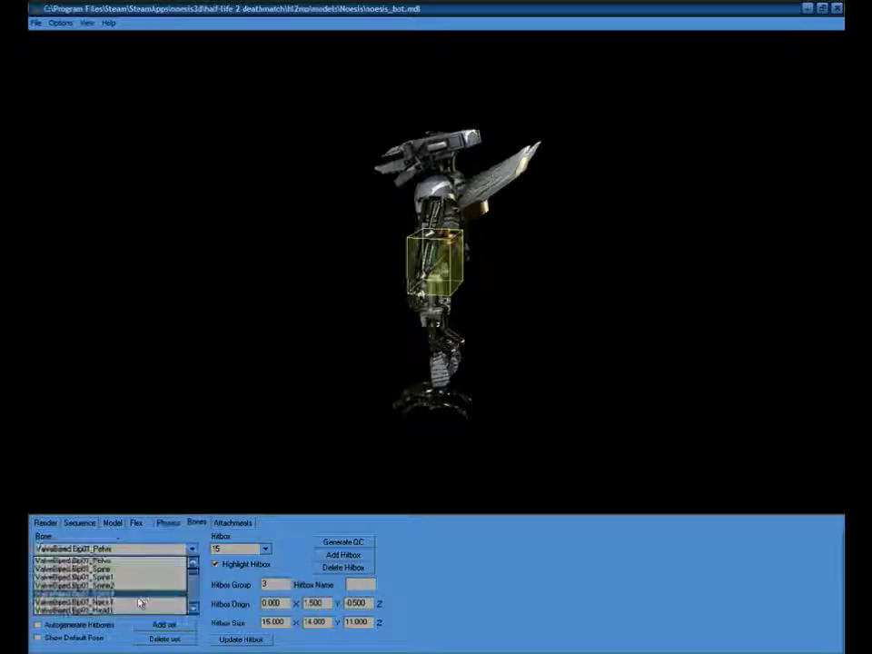
pyautogui.click(137, 607)
pyautogui.moveTo(250, 485); pyautogui.dragTo(503, 311)
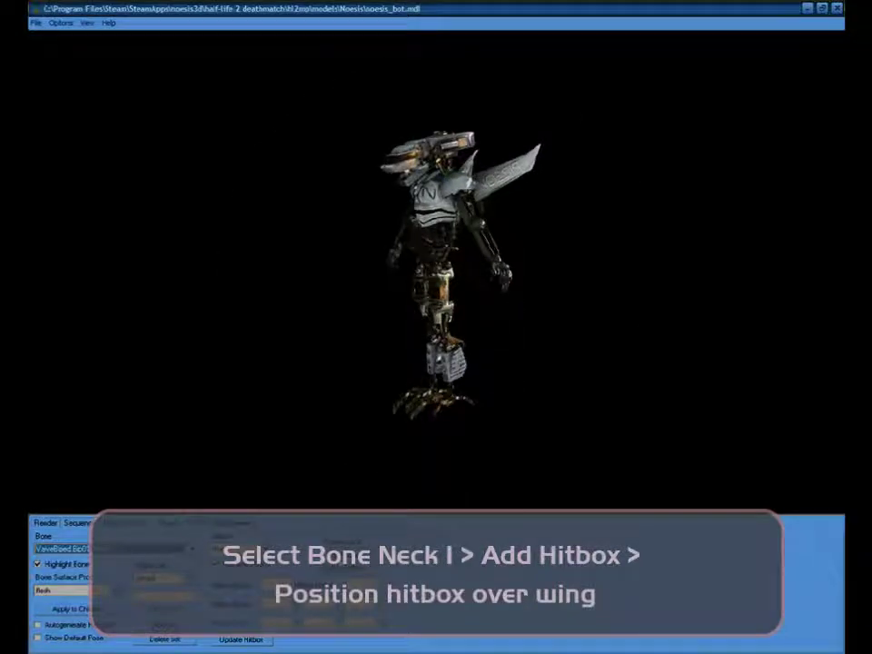
pyautogui.click(342, 558)
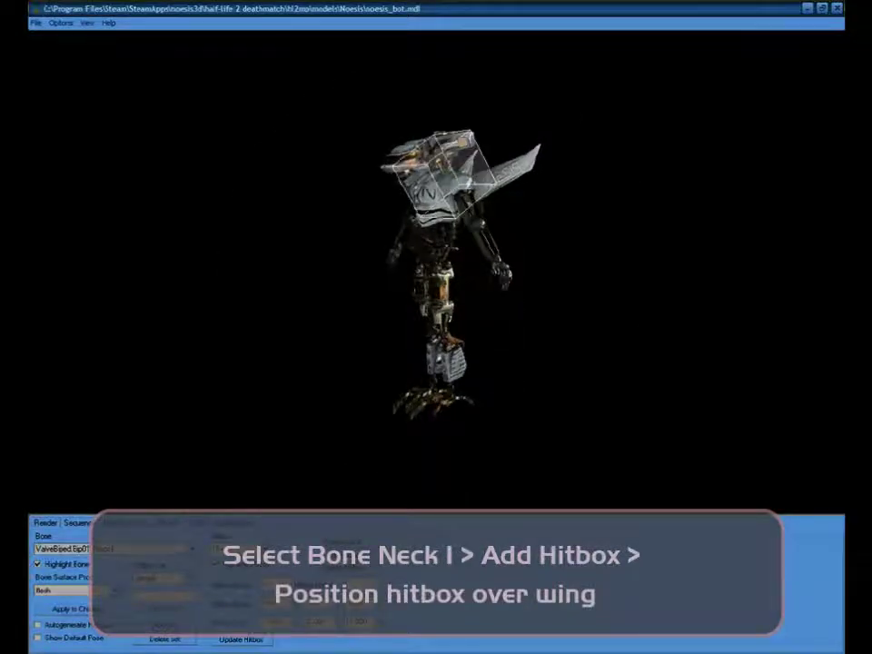
# Step: Set the new neck hitbox's X origin to -5 and check its position from the side
pyautogui.moveTo(492, 220); pyautogui.dragTo(394, 389)
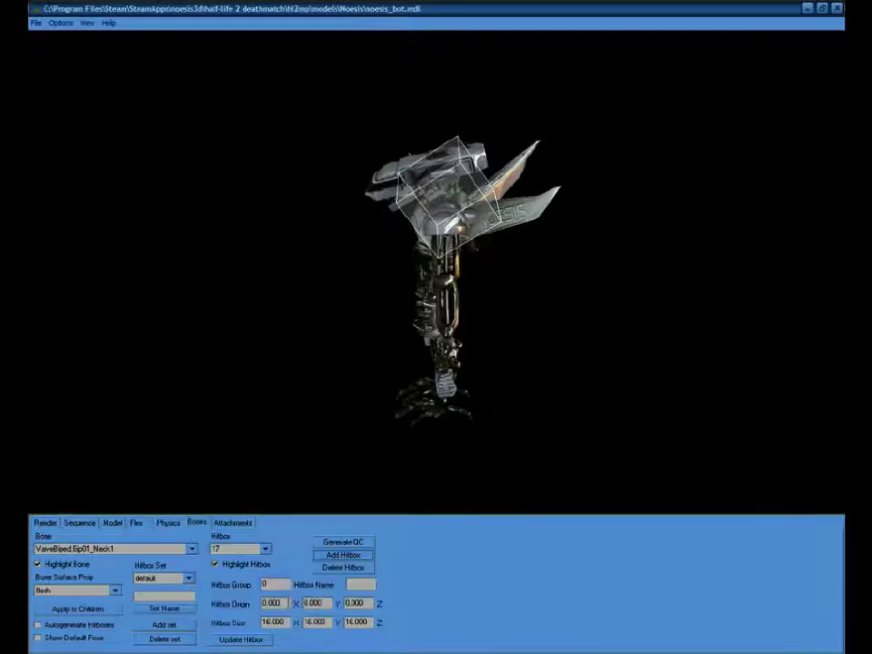
pyautogui.write('-5')
pyautogui.click(241, 640)
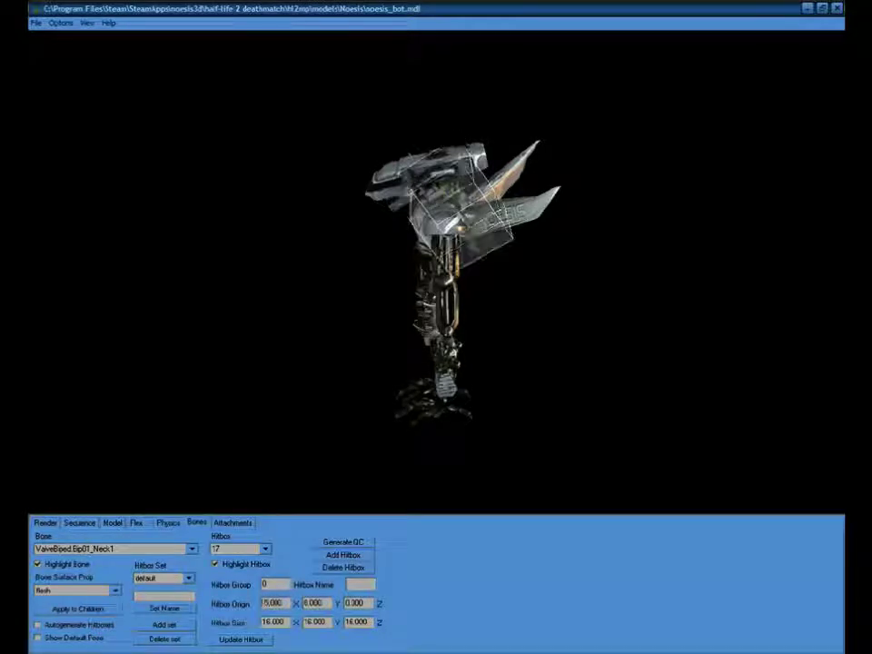
pyautogui.moveTo(460, 307); pyautogui.dragTo(481, 309)
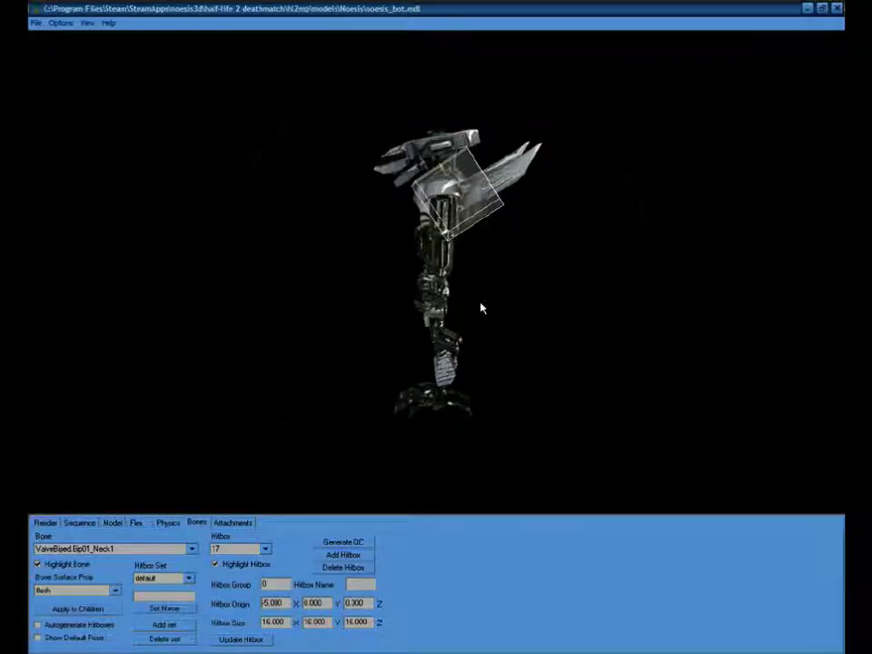
# Step: Set the neck hitbox's Y origin to 10 and Z origin to 8, checking its position around the wing
pyautogui.write('10')
pyautogui.click(240, 640)
pyautogui.moveTo(307, 305); pyautogui.dragTo(476, 310)
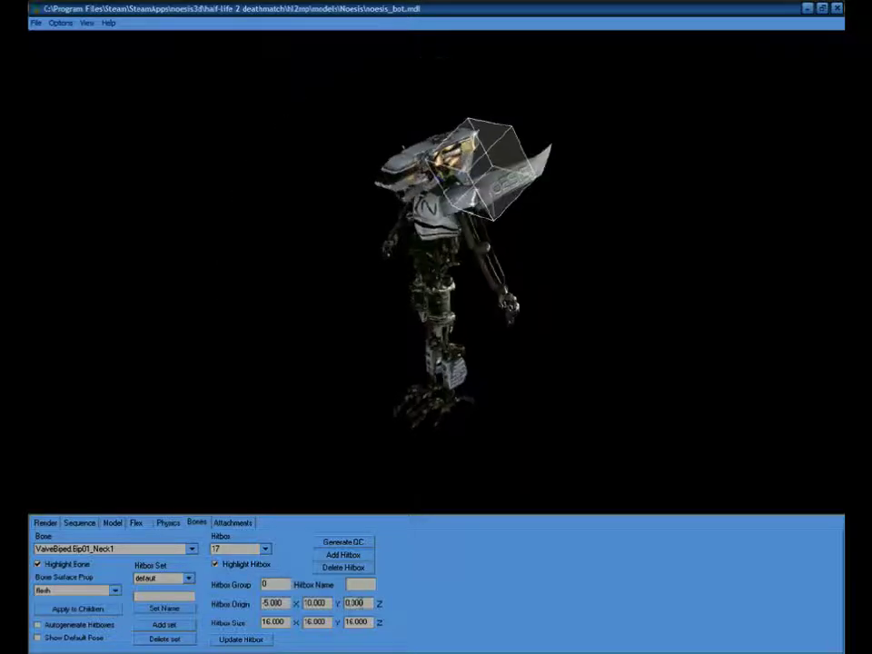
pyautogui.doubleClick(363, 604)
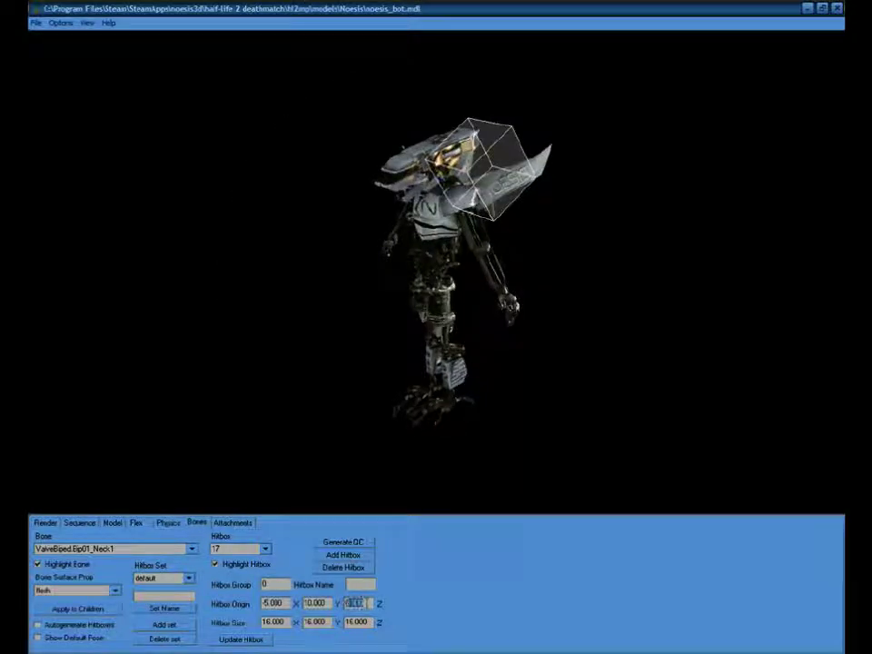
pyautogui.write('8')
pyautogui.press('Return')
pyautogui.moveTo(403, 311); pyautogui.dragTo(450, 321)
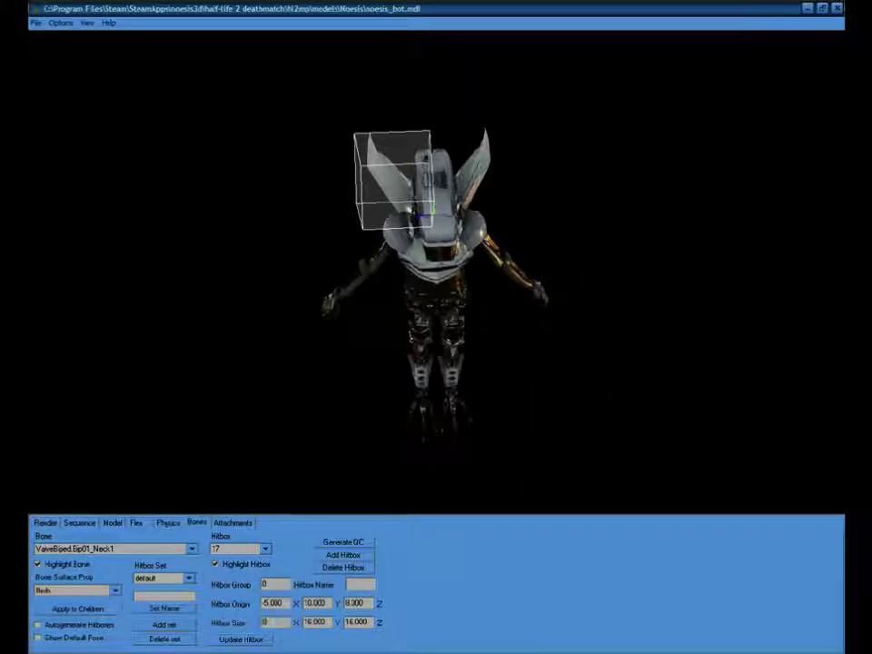
# Step: Resize the neck hitbox to 8 in X, 25 in Y and 10 in Z so that it fits the wing
pyautogui.click(259, 640)
pyautogui.moveTo(326, 622); pyautogui.dragTo(302, 623)
pyautogui.write('25')
pyautogui.press('Return')
pyautogui.moveTo(474, 316); pyautogui.dragTo(509, 314)
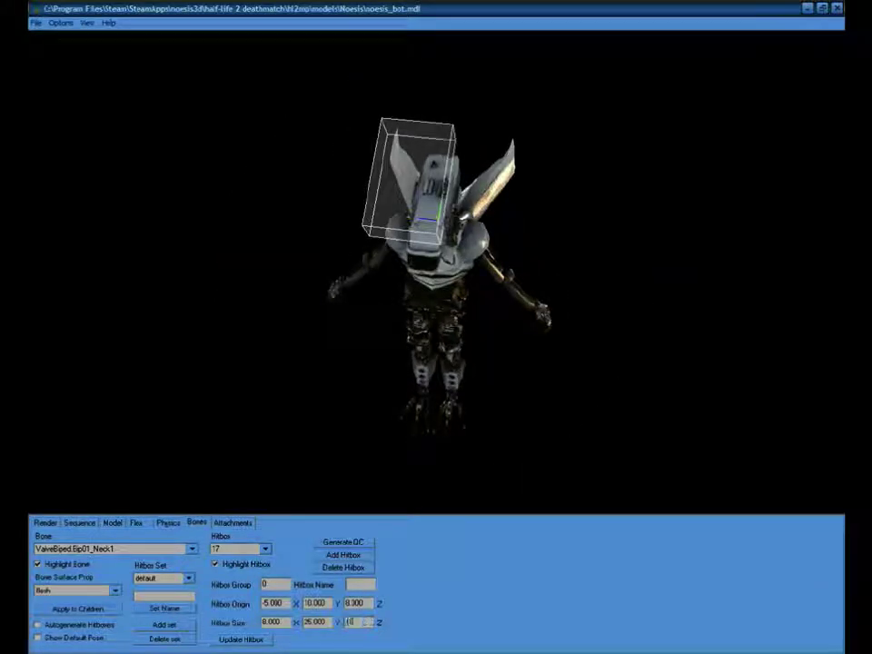
pyautogui.moveTo(490, 309); pyautogui.dragTo(481, 251)
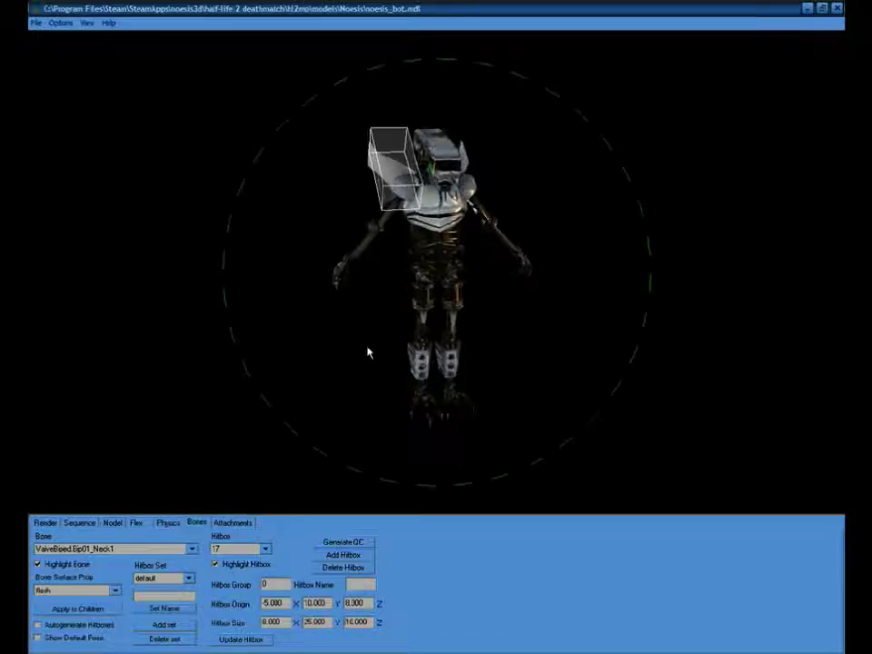
# Step: Look up the hitbox group used by the ValveBiped.Bip01_R_UpperArm bone
pyautogui.click(192, 550)
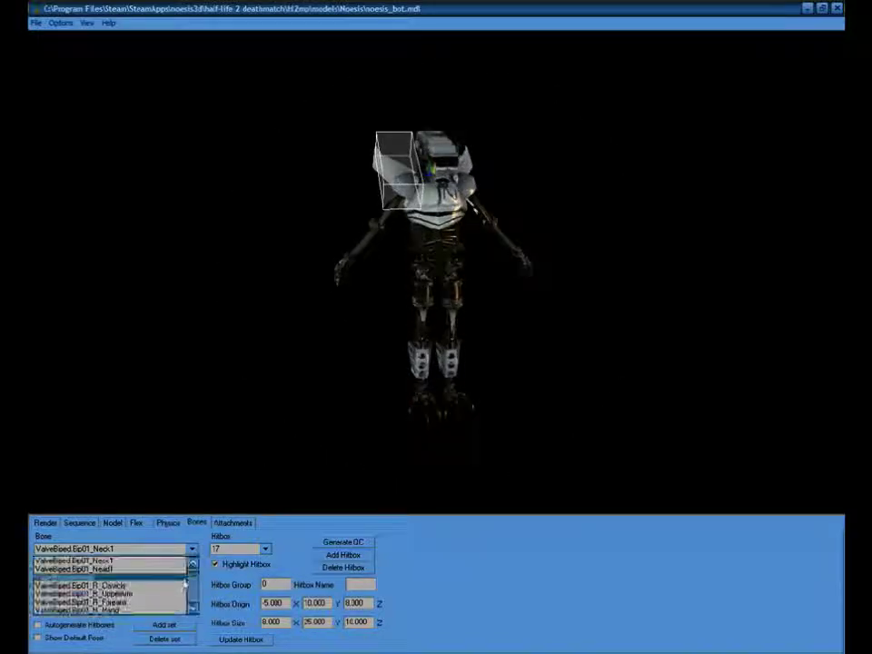
pyautogui.click(144, 594)
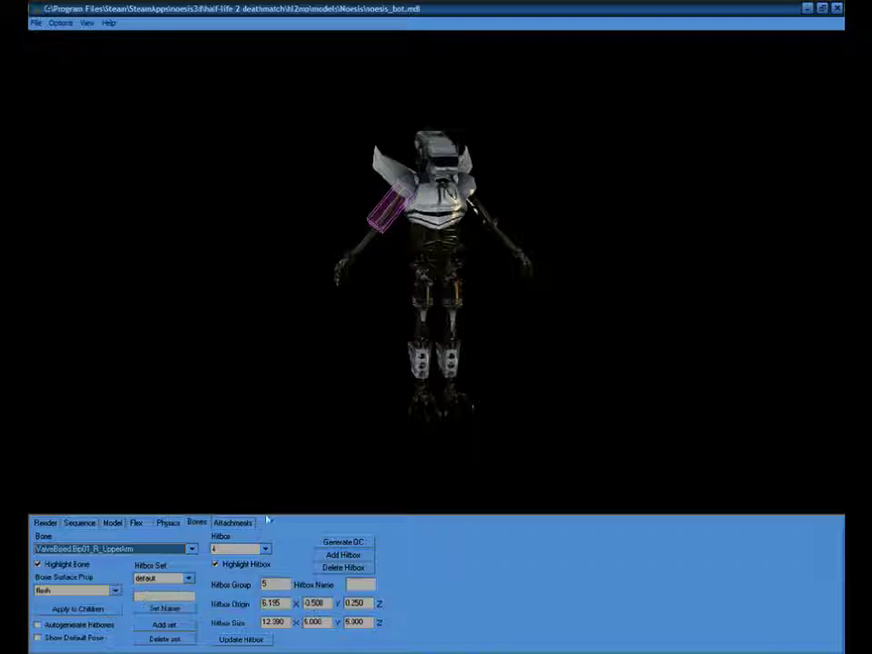
pyautogui.click(265, 585)
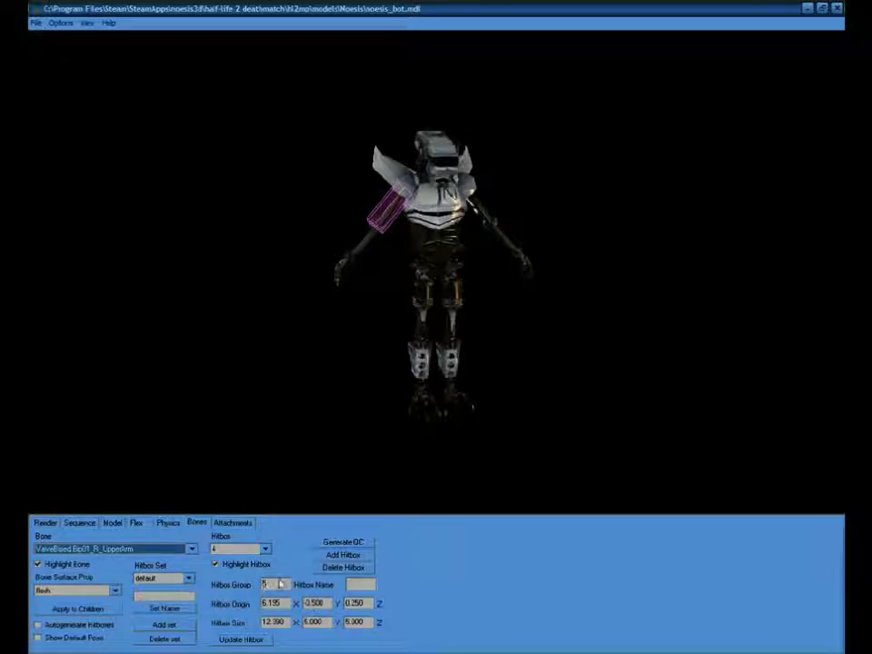
# Step: Assign hitbox 17 of the ValveBiped.Bip01_Neck1 bone to group 5 and review it with all hitboxes shown
pyautogui.click(167, 549)
pyautogui.scroll(-5, 136, 582)
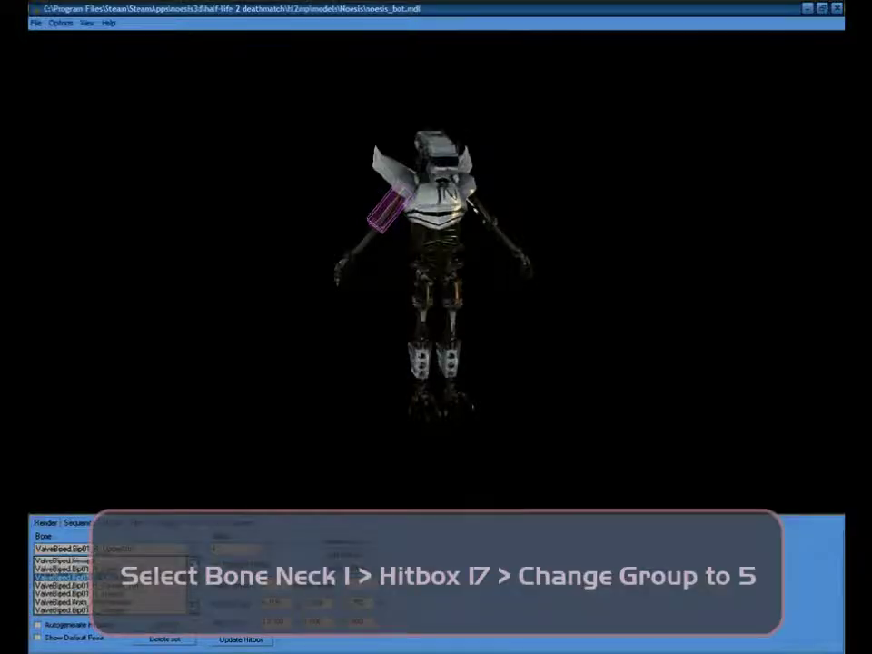
pyautogui.click(136, 562)
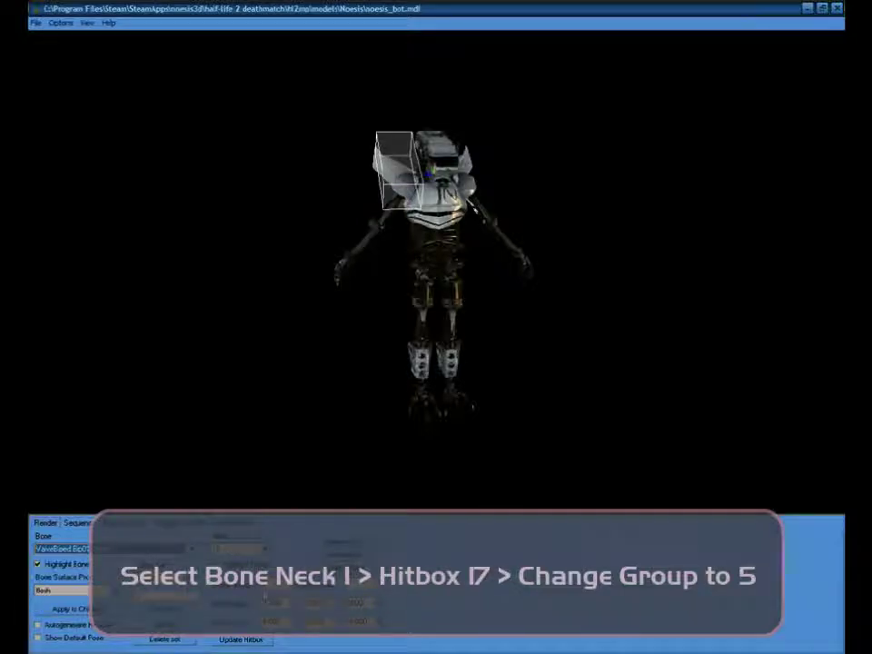
pyautogui.click(264, 550)
pyautogui.click(235, 620)
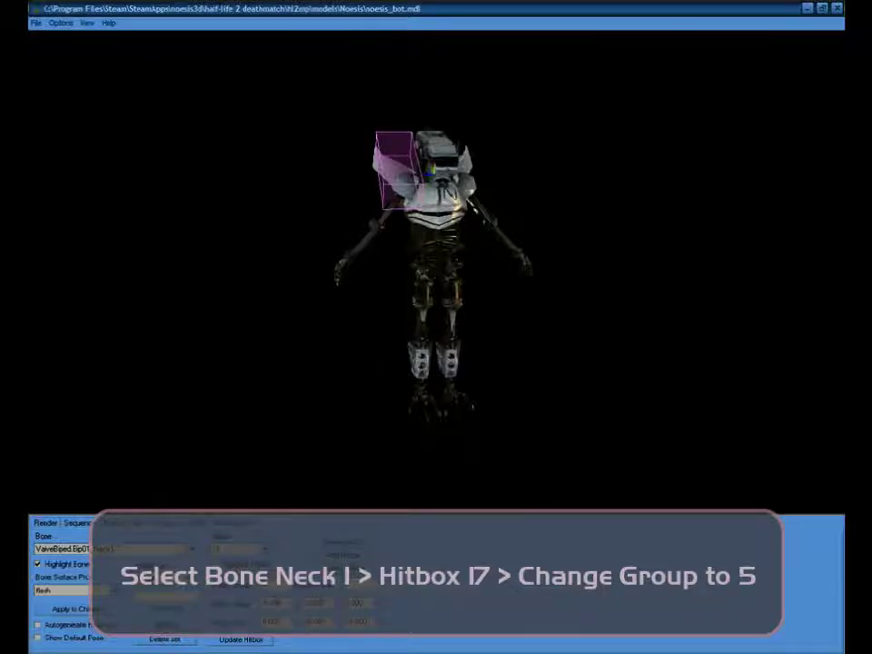
pyautogui.click(346, 393)
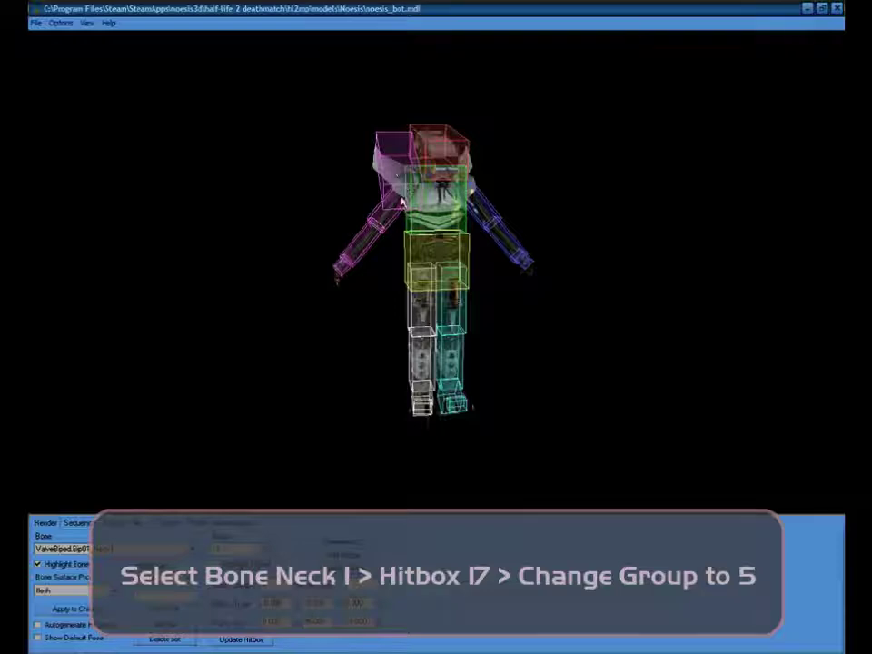
pyautogui.moveTo(385, 236); pyautogui.dragTo(479, 288)
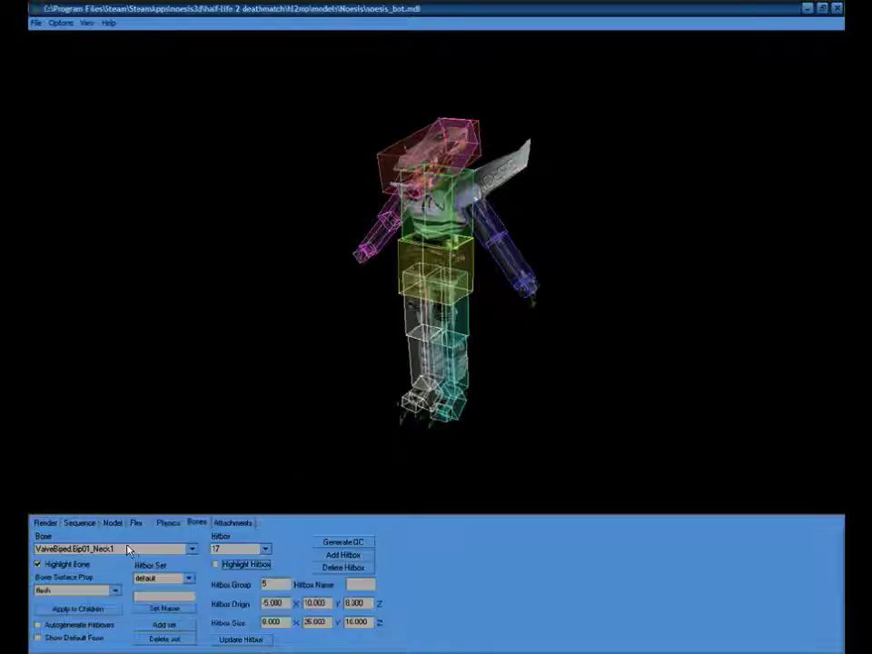
# Step: Highlight only the selected hitbox again, add another hitbox to the Neck1 bone, and set its X origin to -7
pyautogui.click(215, 564)
pyautogui.click(349, 555)
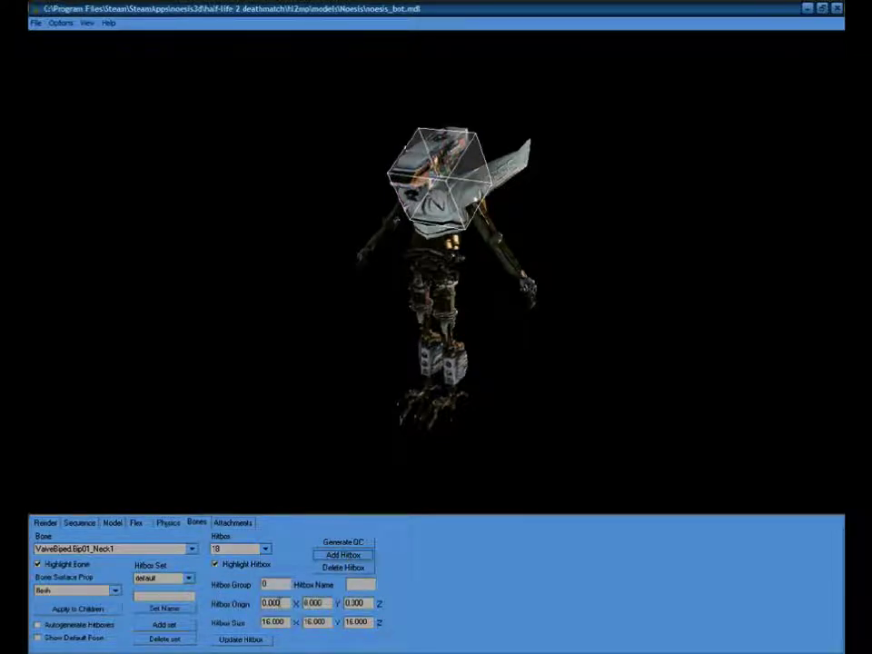
pyautogui.doubleClick(282, 603)
pyautogui.write('1')
pyautogui.press('Return')
pyautogui.moveTo(290, 489); pyautogui.dragTo(358, 367)
# Step: Set the second neck hitbox's Y origin to 10 and Z origin to -7 to place it over the opposite wing
pyautogui.doubleClick(313, 602)
pyautogui.write('10')
pyautogui.press('Return')
pyautogui.moveTo(377, 502); pyautogui.dragTo(501, 360)
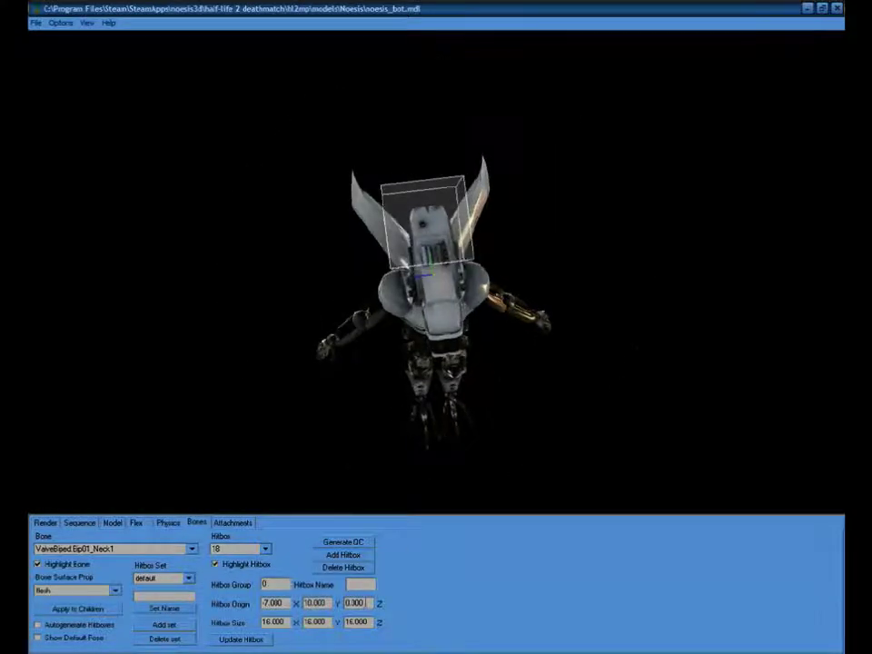
pyautogui.write('-7')
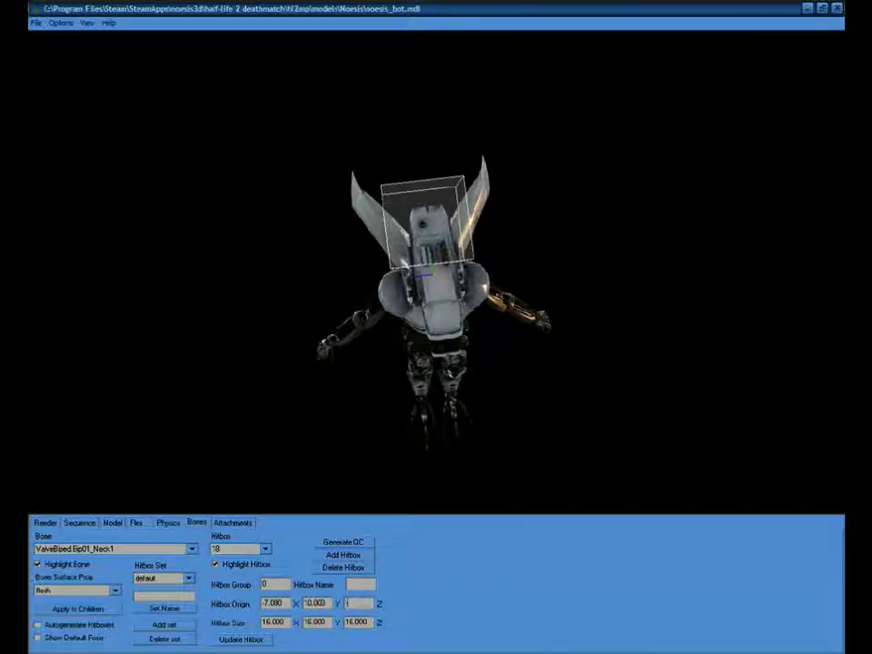
pyautogui.press('Return')
pyautogui.moveTo(502, 327); pyautogui.dragTo(479, 312)
# Step: Resize the second neck hitbox to 8 in X, 25 in Y and 10 in Z, and check its fit on the wing
pyautogui.doubleClick(284, 621)
pyautogui.write('8')
pyautogui.press('Return')
pyautogui.moveTo(436, 355); pyautogui.dragTo(481, 357)
pyautogui.doubleClick(314, 622)
pyautogui.write('26')
pyautogui.press('Return')
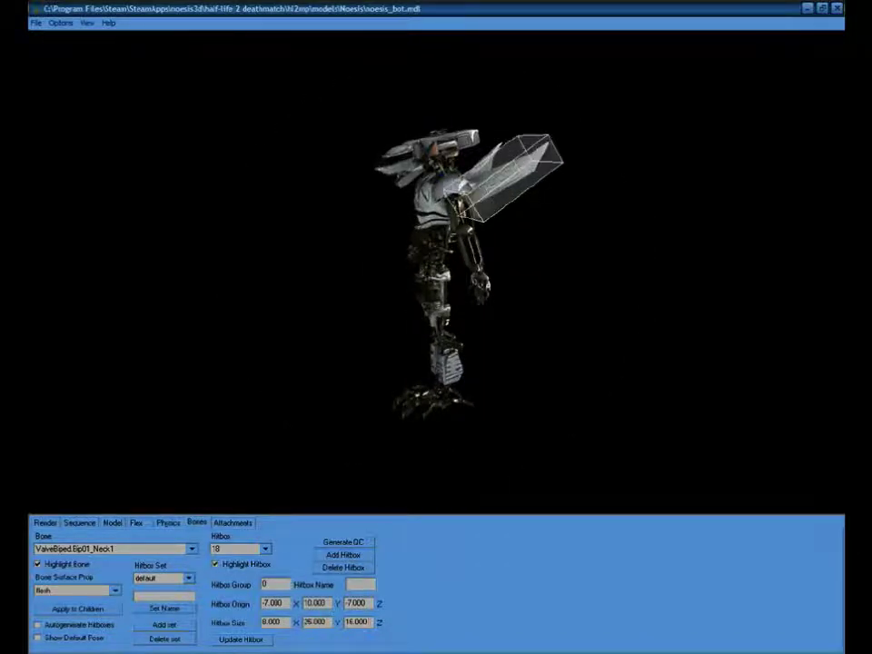
pyautogui.doubleClick(363, 621)
pyautogui.moveTo(391, 481); pyautogui.dragTo(523, 304)
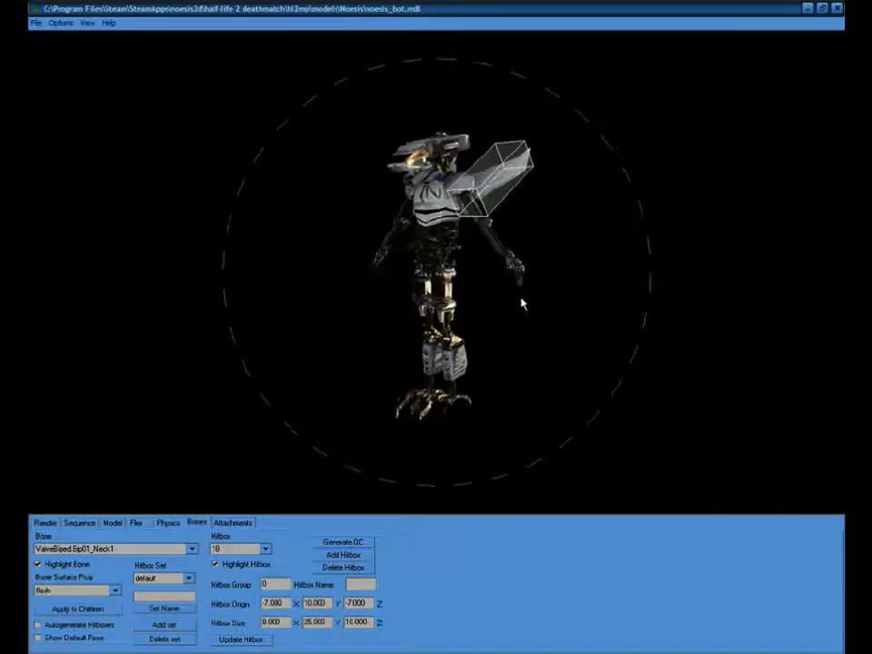
# Step: Look up the hitbox group used by the left upper arm bone
pyautogui.click(154, 549)
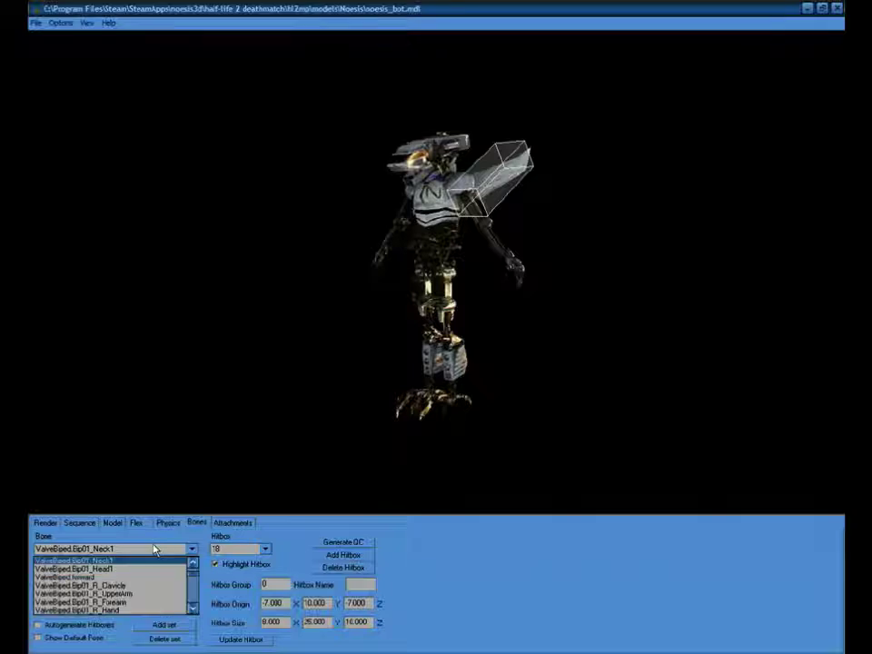
pyautogui.click(137, 605)
pyautogui.scroll(-3, 158, 556)
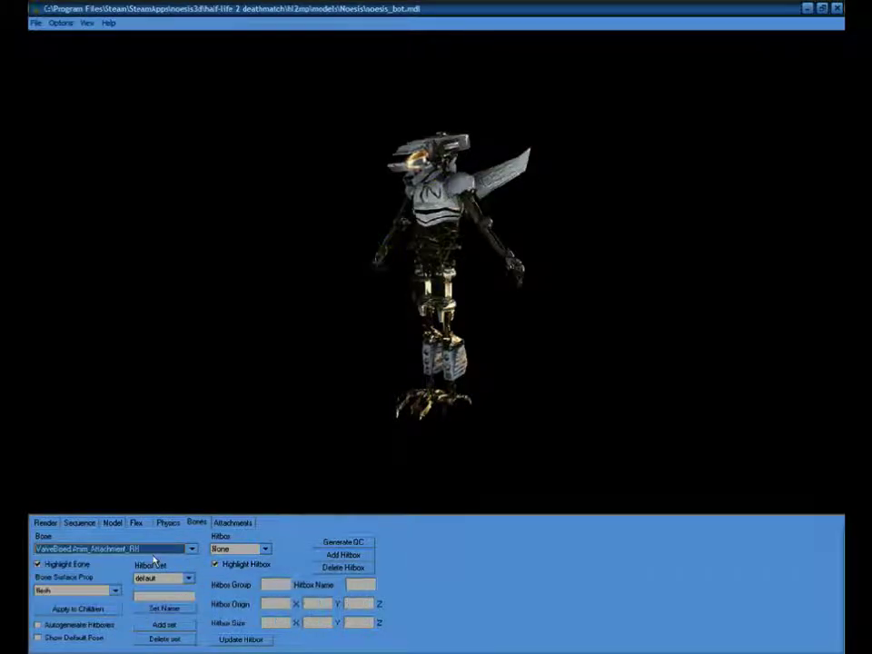
pyautogui.doubleClick(274, 584)
# Step: Assign hitbox 18 of the ValveBiped.Bip01_Neck1 bone to group 4, then inspect the model with the render settings open
pyautogui.click(165, 549)
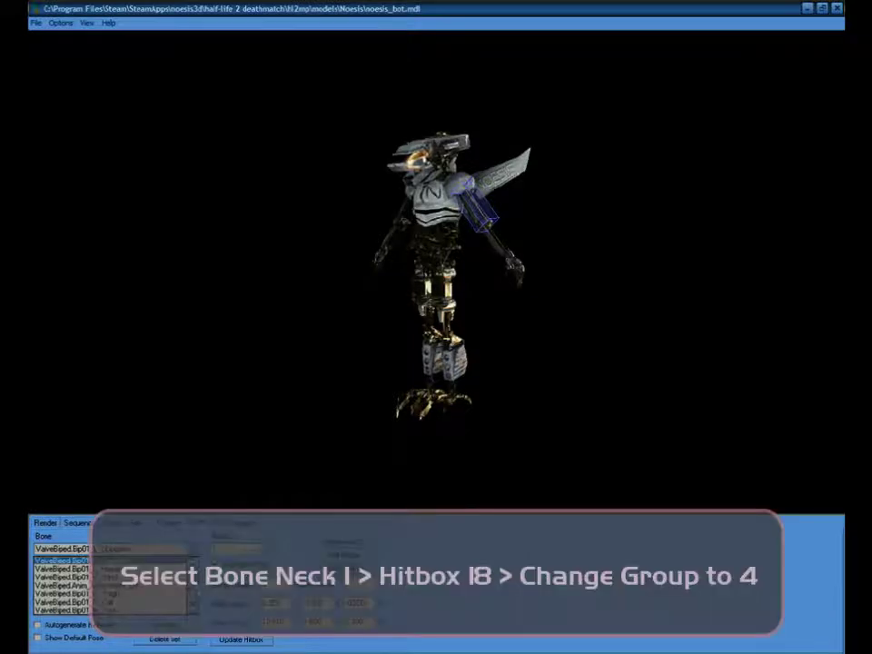
pyautogui.click(127, 604)
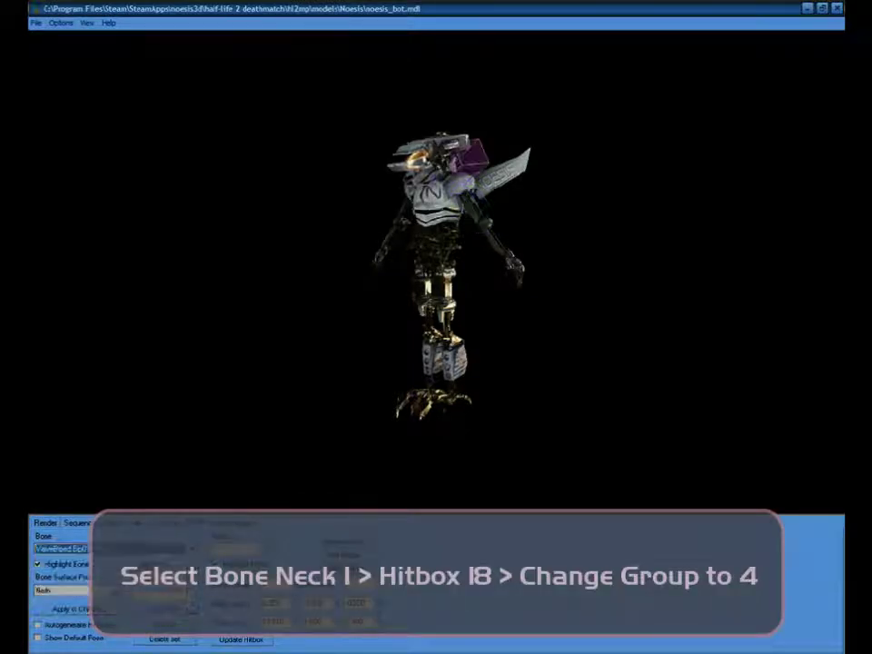
pyautogui.click(264, 548)
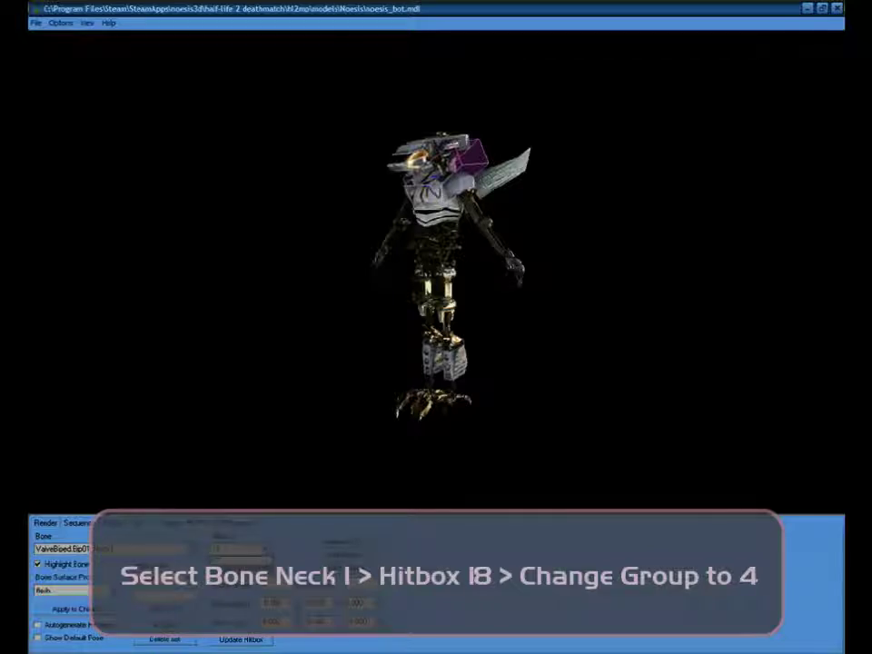
pyautogui.click(238, 561)
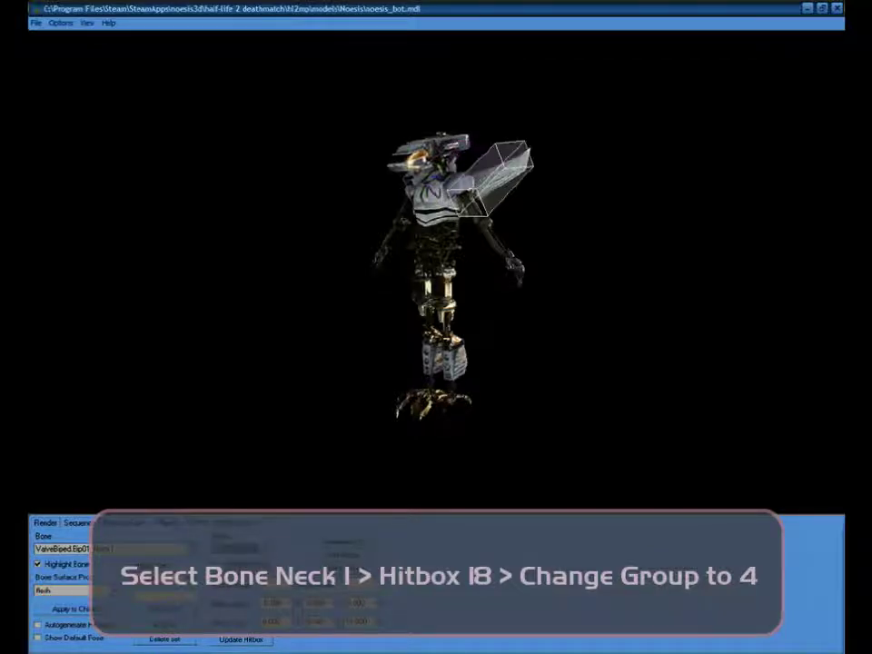
pyautogui.click(373, 585)
pyautogui.click(350, 624)
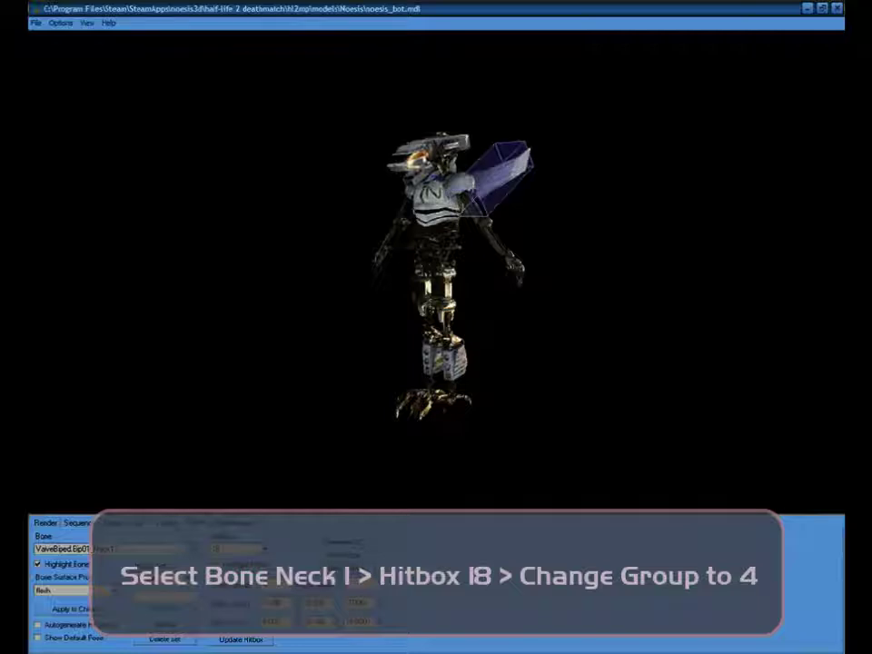
pyautogui.click(45, 523)
pyautogui.moveTo(323, 439); pyautogui.dragTo(441, 345)
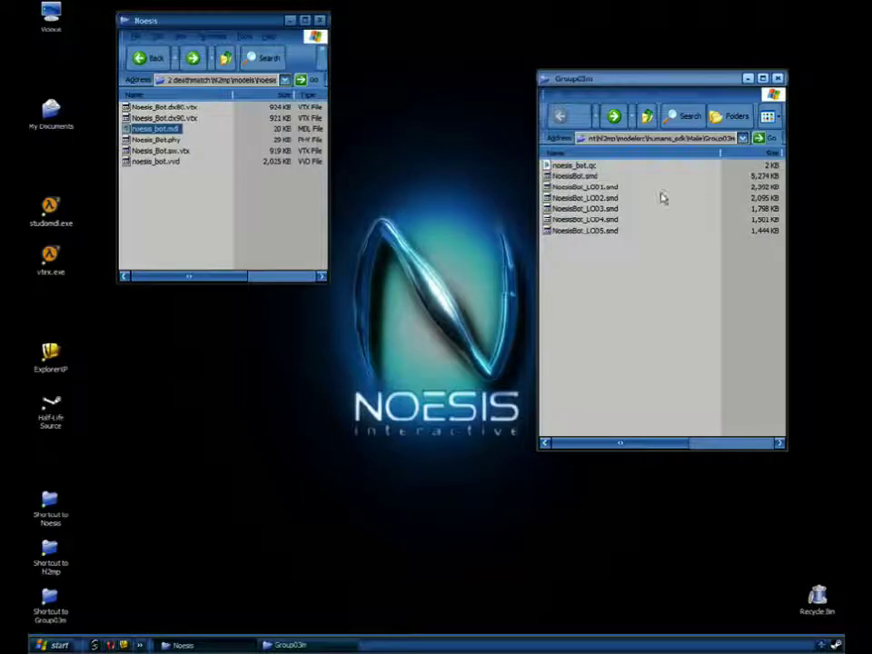
# Step: Open noesis_bot.qc from the Group03m folder in Notepad and find its hitbox include line
pyautogui.doubleClick(571, 166)
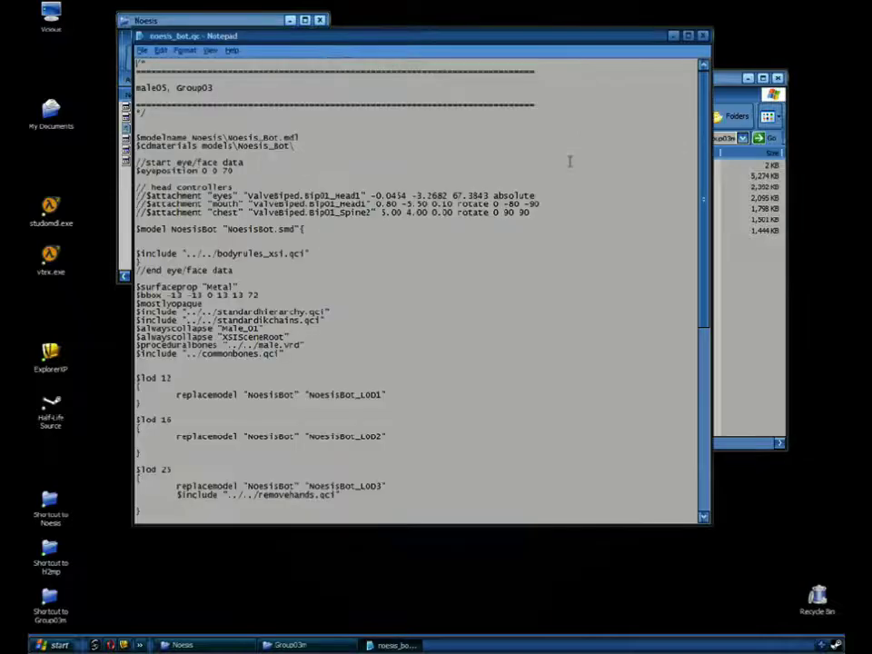
pyautogui.moveTo(441, 34); pyautogui.dragTo(354, 29)
pyautogui.moveTo(50, 198); pyautogui.dragTo(208, 331)
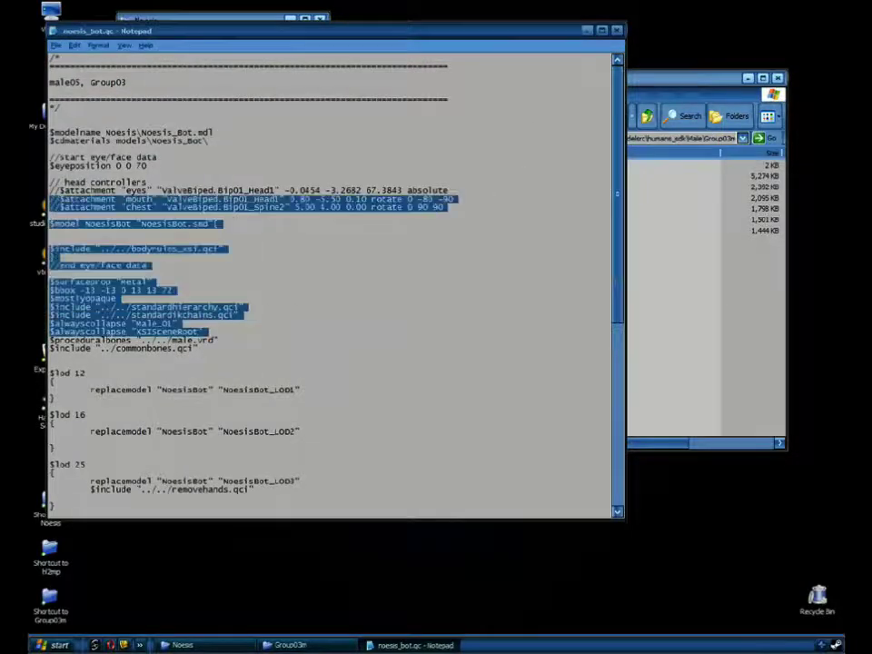
pyautogui.click(220, 224)
pyautogui.scroll(-5, 617, 281)
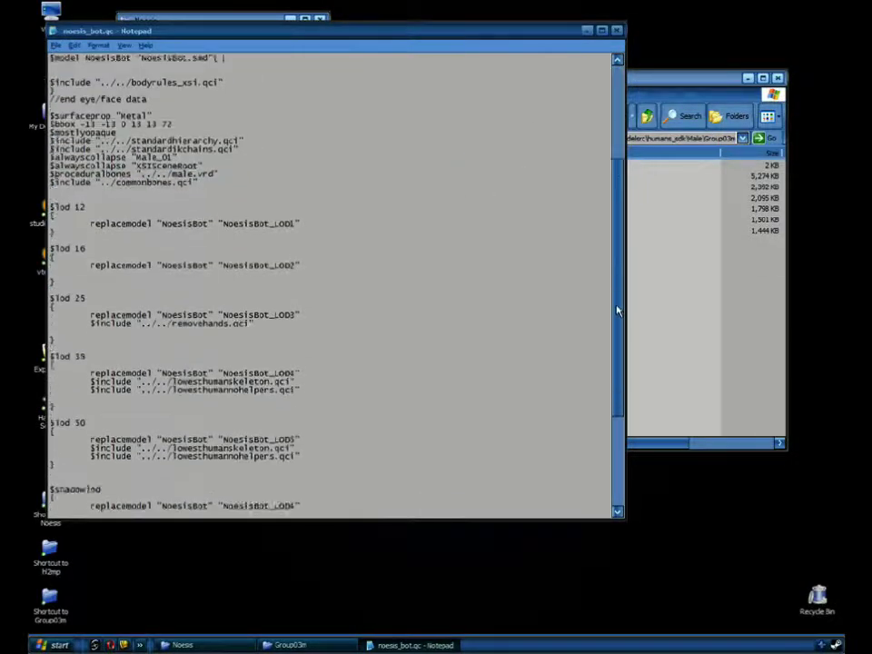
pyautogui.scroll(-8, 616, 282)
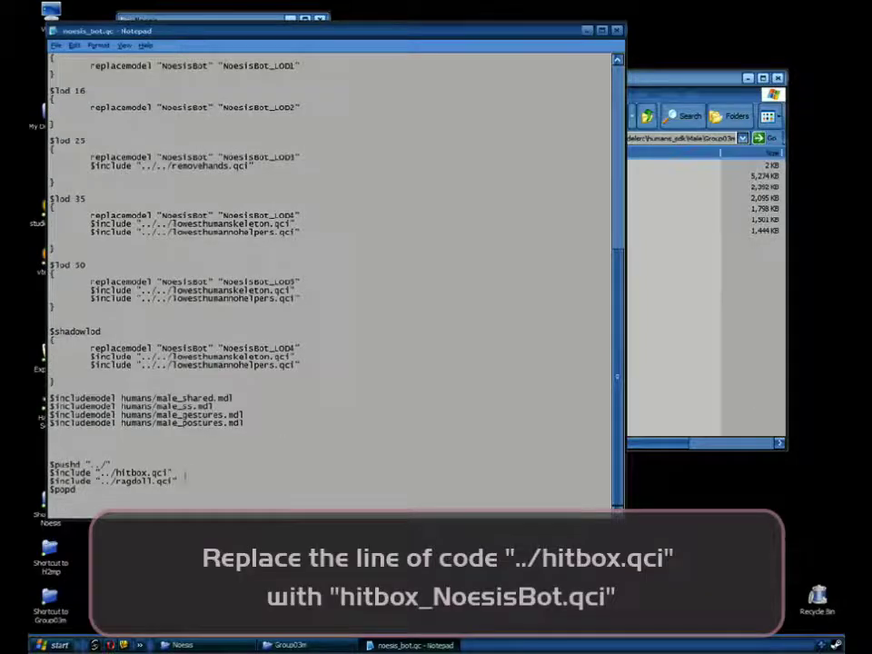
# Step: Replace the "../hitbox.qci" include with "hitbox_noesisBot.qci", then save and close noesis_bot.qc
pyautogui.click(116, 473)
pyautogui.press('BackSpace')
pyautogui.press('BackSpace')
pyautogui.press('BackSpace')
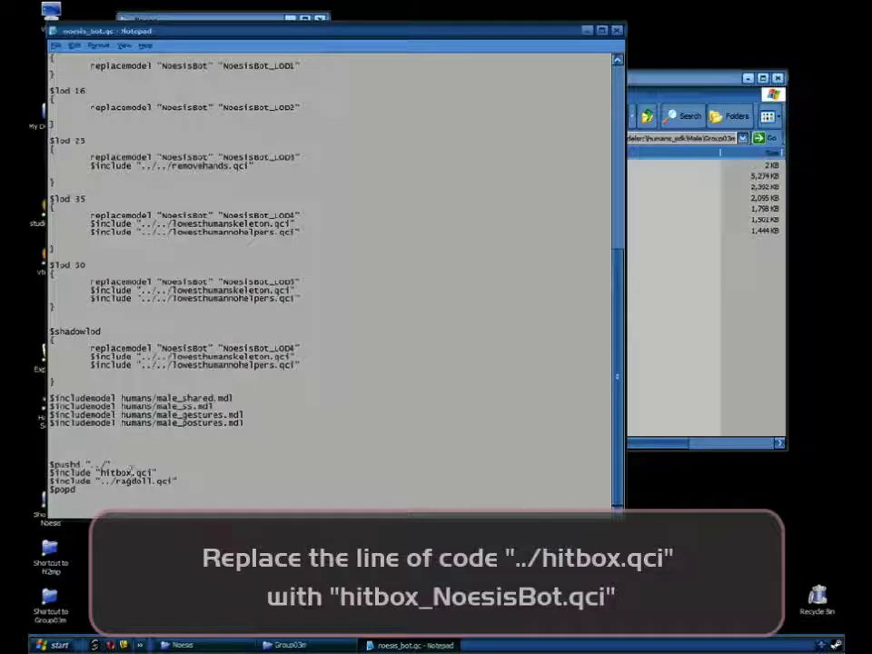
pyautogui.write('_noesis')
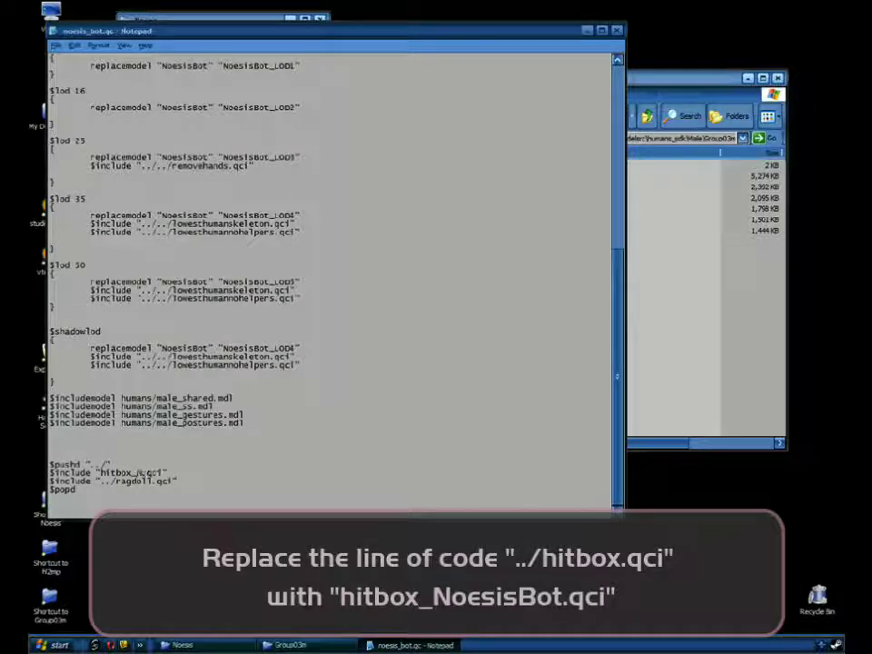
pyautogui.write('bot')
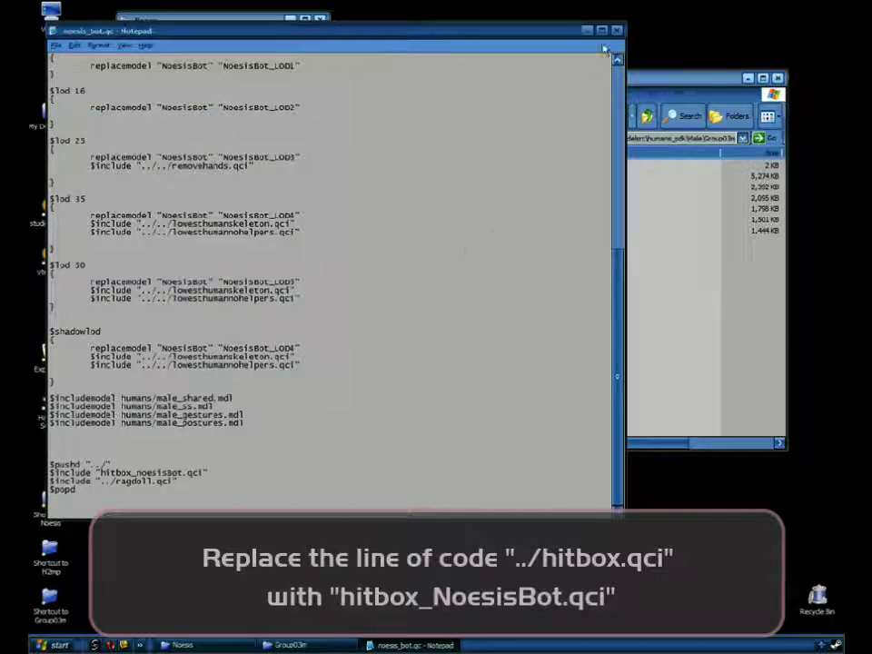
pyautogui.hotkey('alt', 'F4')
pyautogui.click(386, 376)
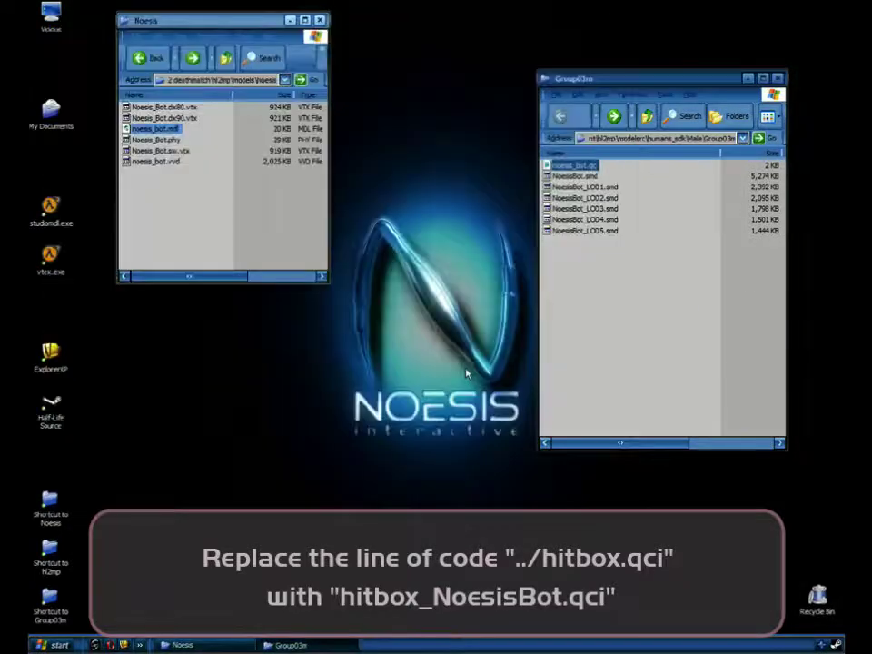
# Step: Create a new text document named hitbox_noesisBot.qci in the Group03m folder
pyautogui.rightClick(560, 277)
pyautogui.moveTo(636, 382)
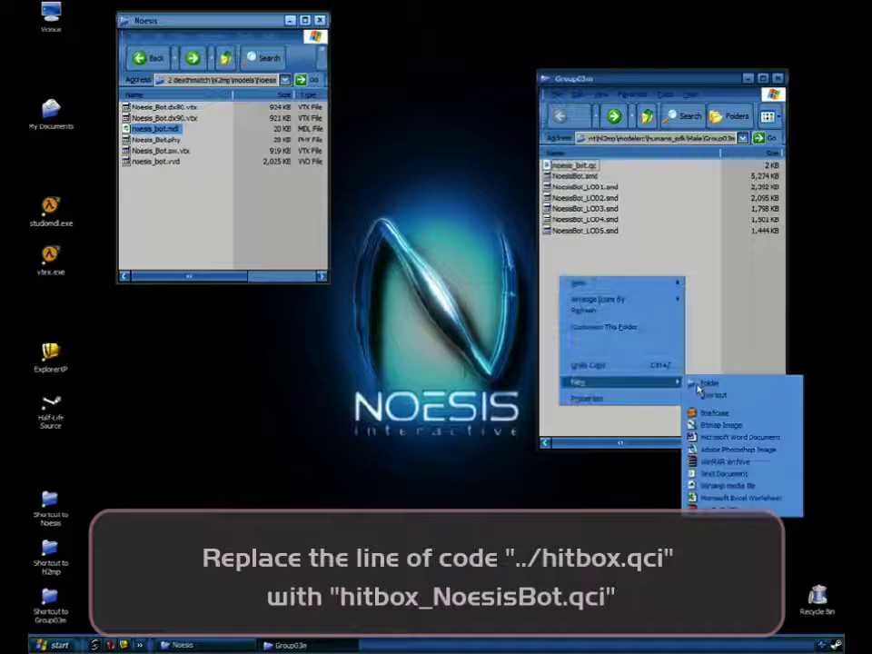
pyautogui.click(718, 473)
pyautogui.write('hitb')
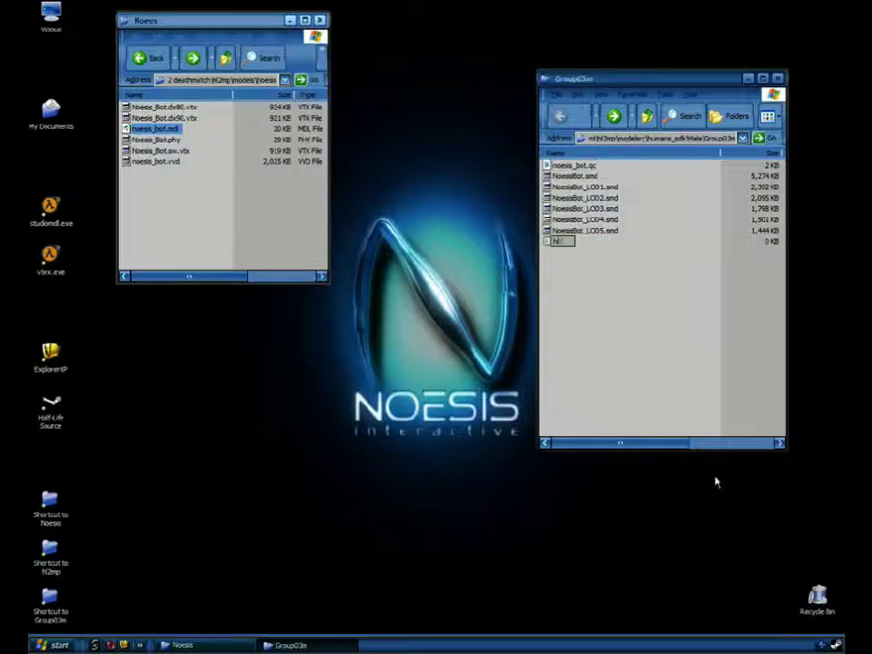
pyautogui.write('ox')
pyautogui.write('_models')
pyautogui.write('Bot')
pyautogui.write('.qci')
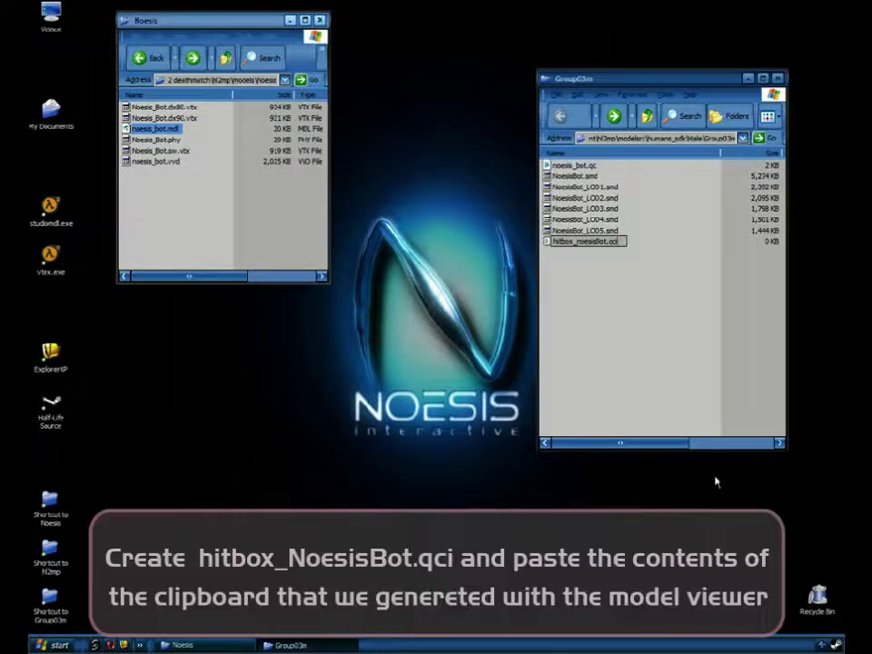
pyautogui.press('Return')
pyautogui.press('Return')
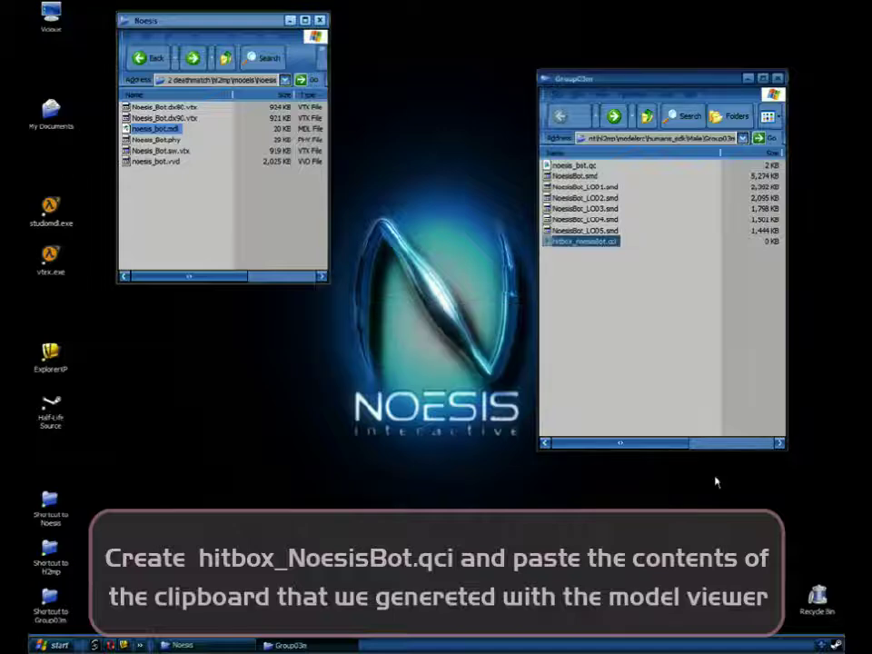
# Step: Open hitbox_noesisBot.qci in Notepad and paste the hitbox QC block generated by the model viewer
pyautogui.doubleClick(582, 244)
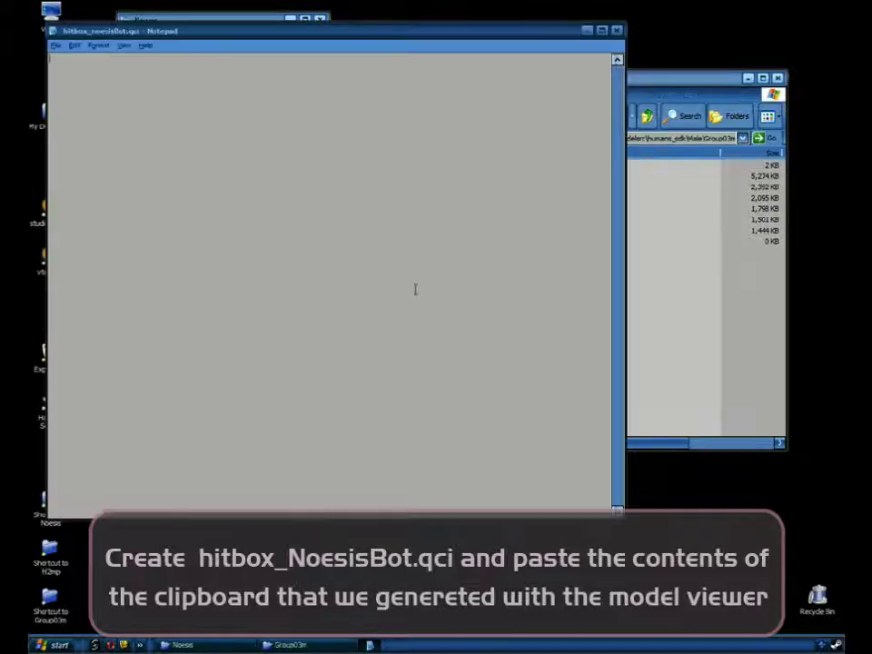
pyautogui.rightClick(196, 249)
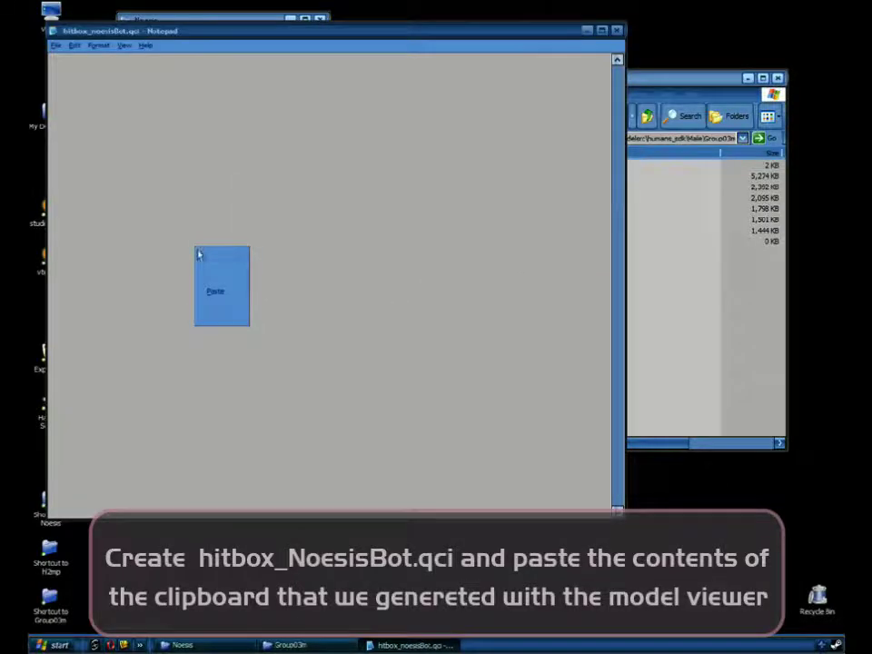
pyautogui.click(229, 298)
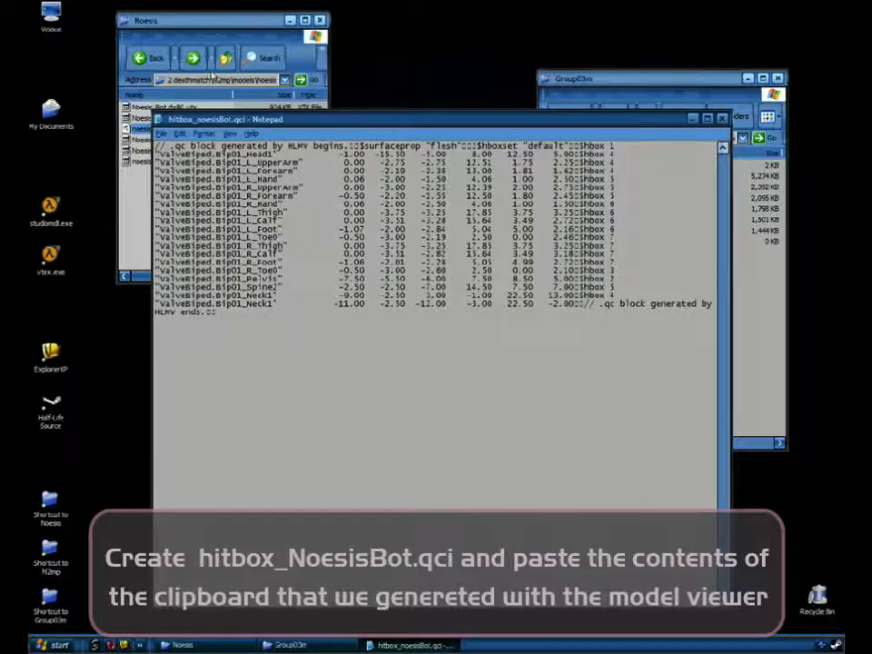
# Step: Reopen noesis_bot.mdl to show where its bone settings offer QC generation, and close the model viewer
pyautogui.click(207, 25)
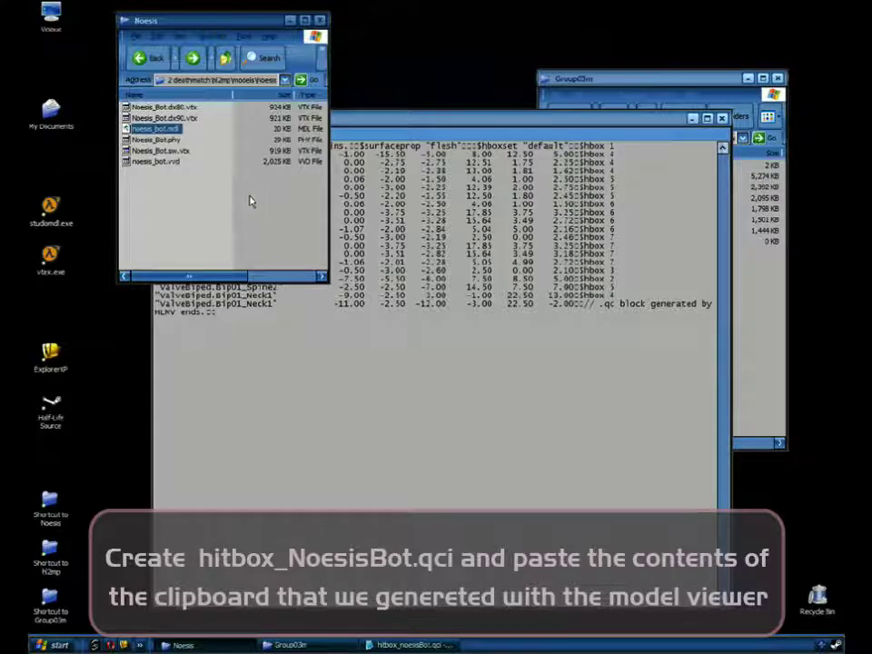
pyautogui.press('Return')
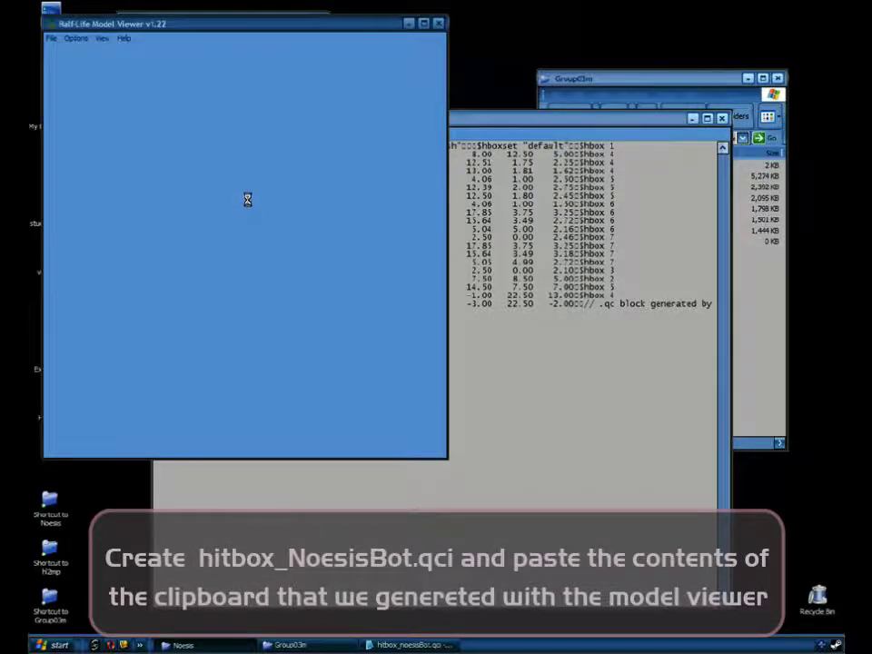
pyautogui.click(212, 325)
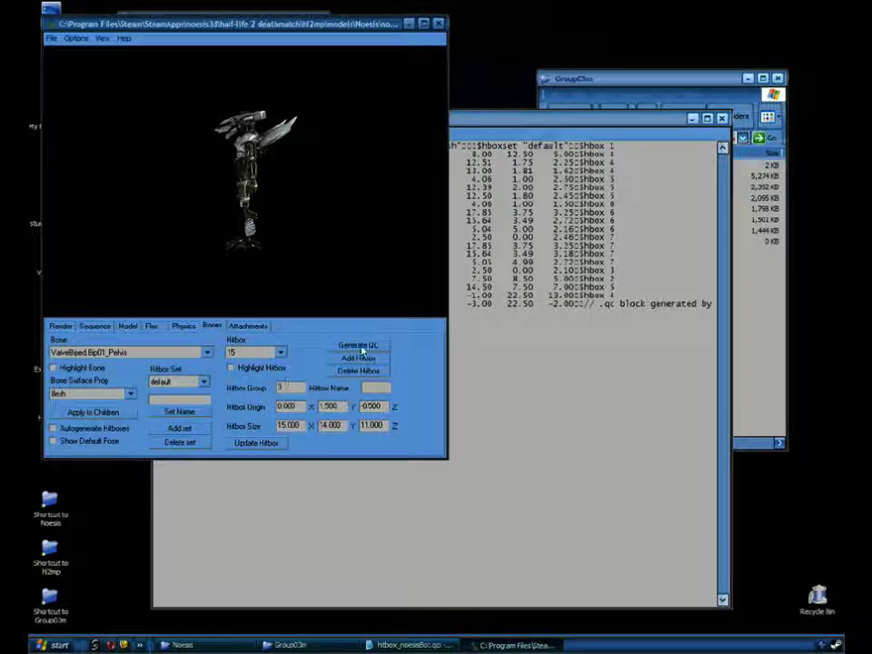
pyautogui.click(439, 22)
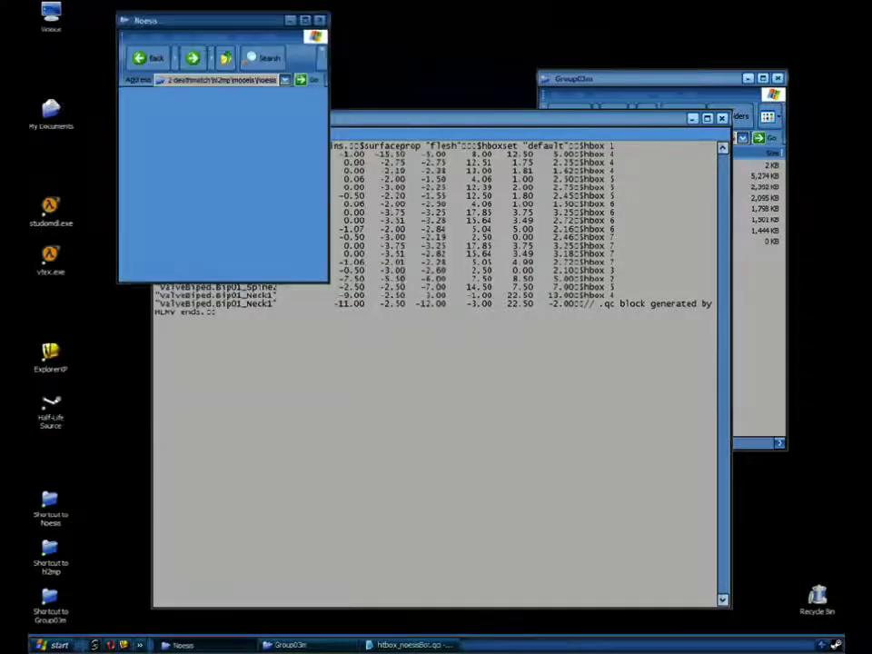
# Step: Save and close hitbox_noesisBot.qci, and compile noesis_bot.qc with studiomdl.exe
pyautogui.click(456, 400)
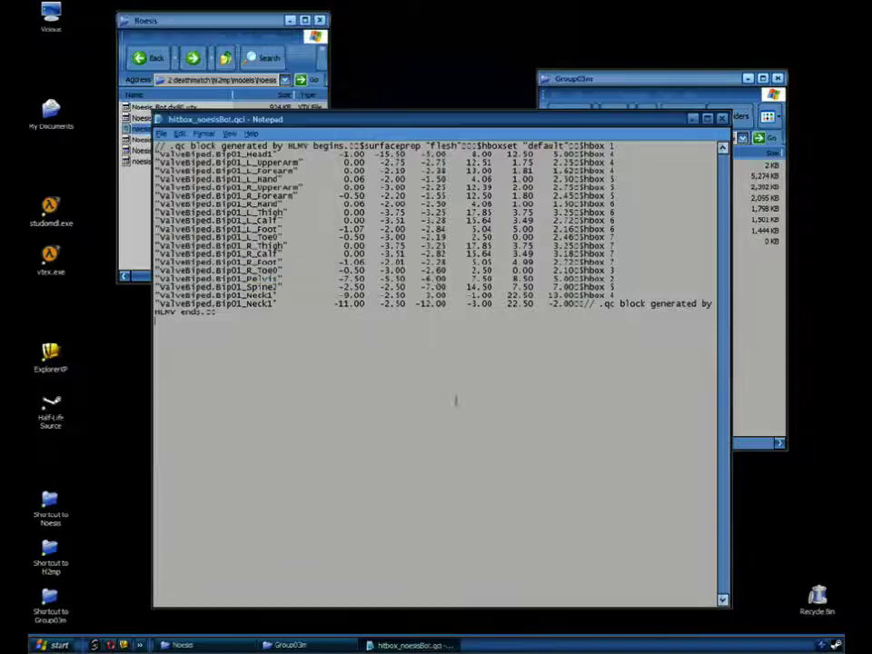
pyautogui.click(724, 120)
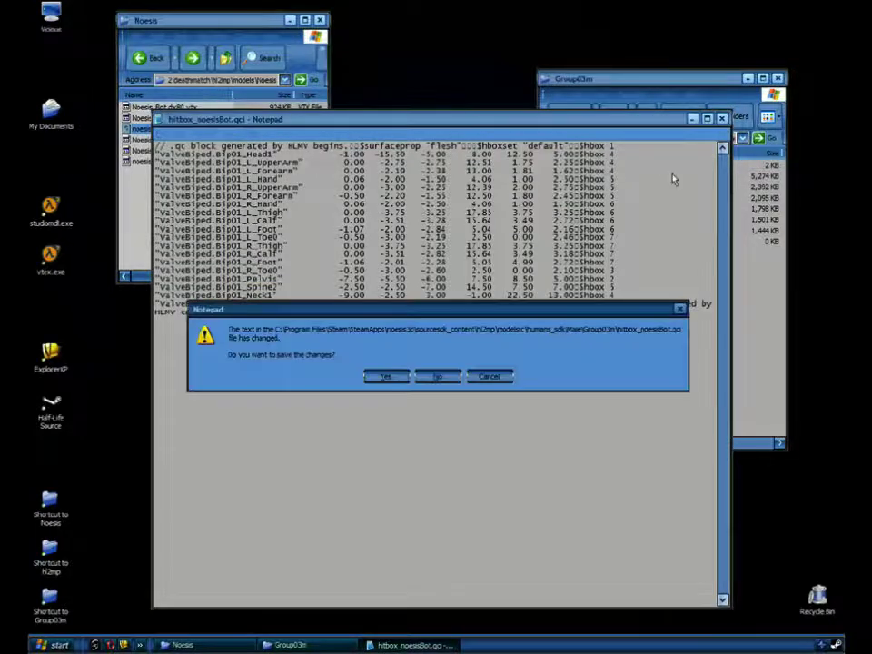
pyautogui.click(388, 378)
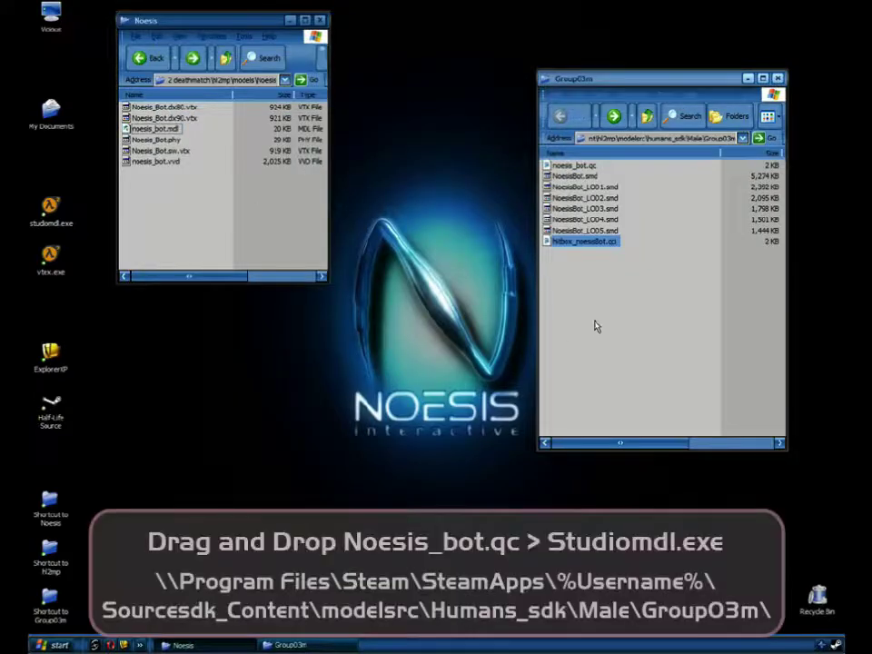
pyautogui.click(597, 320)
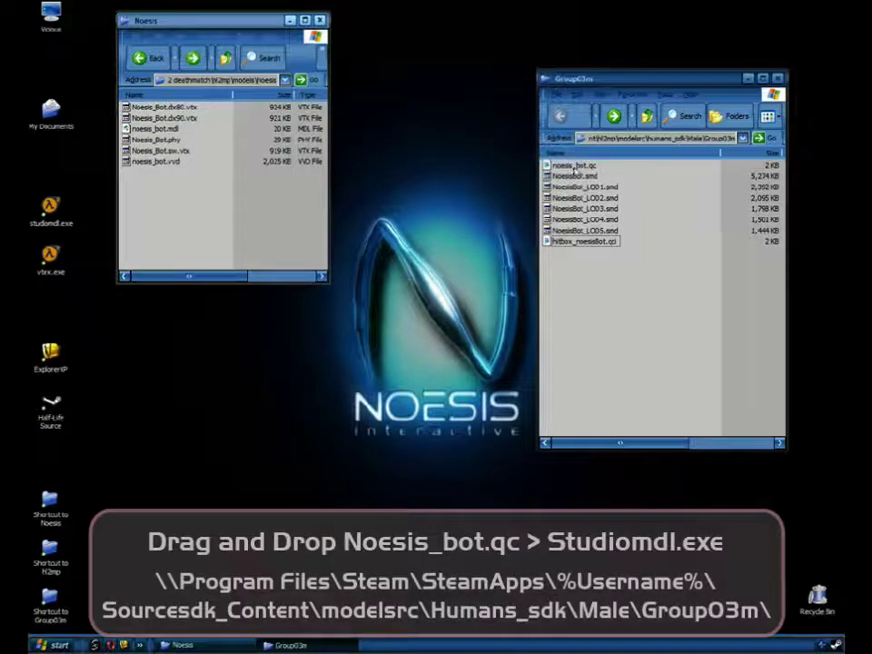
pyautogui.moveTo(575, 170); pyautogui.dragTo(51, 209)
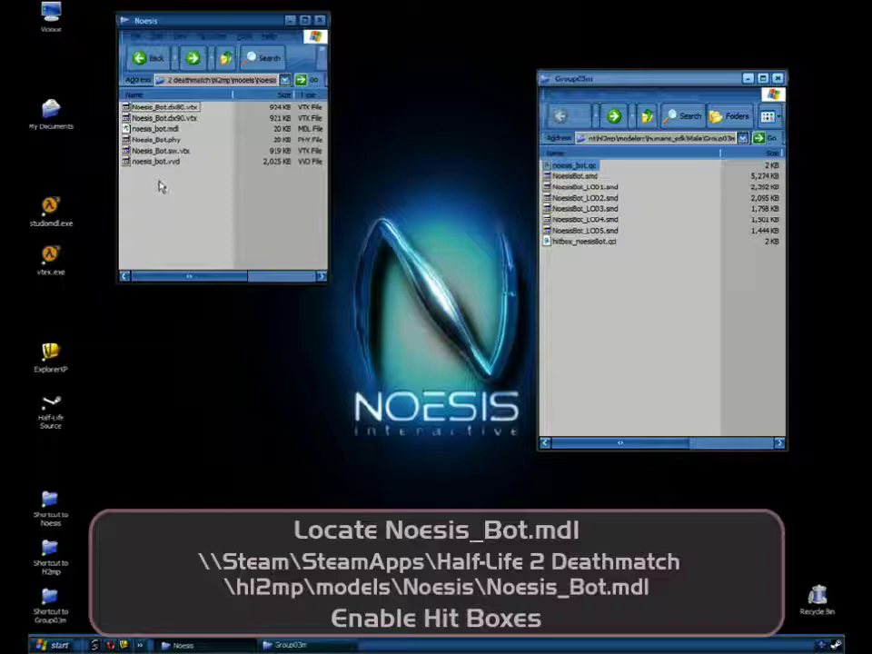
# Step: Open the recompiled noesis_bot.mdl in a maximized model viewer and display its hit boxes from the front
pyautogui.click(155, 128)
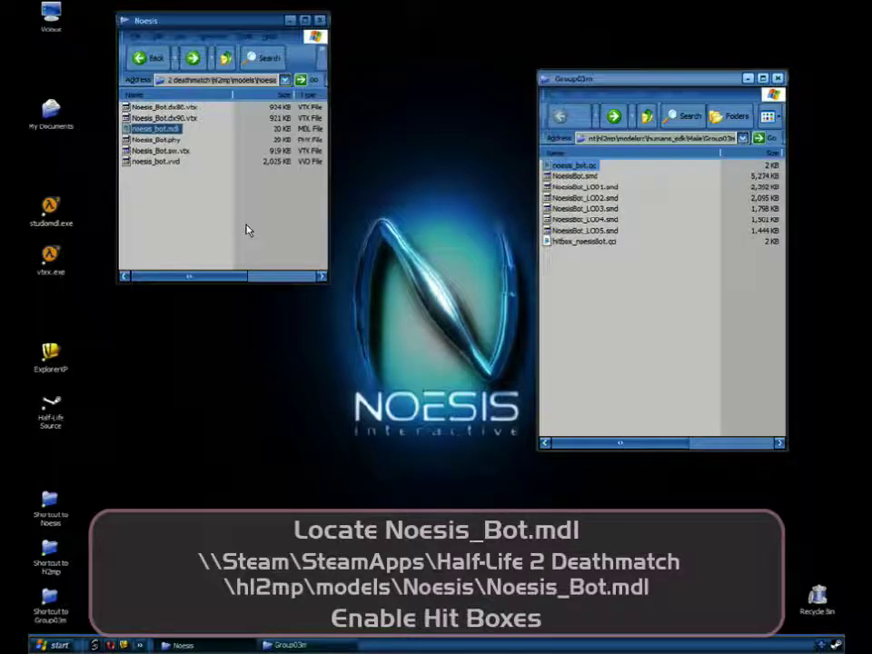
pyautogui.press('Return')
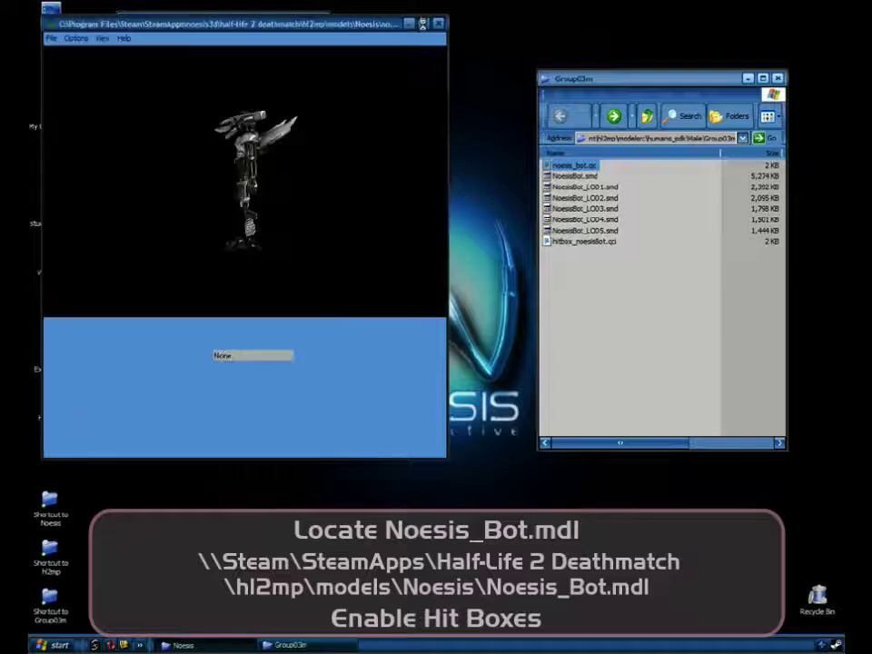
pyautogui.click(423, 24)
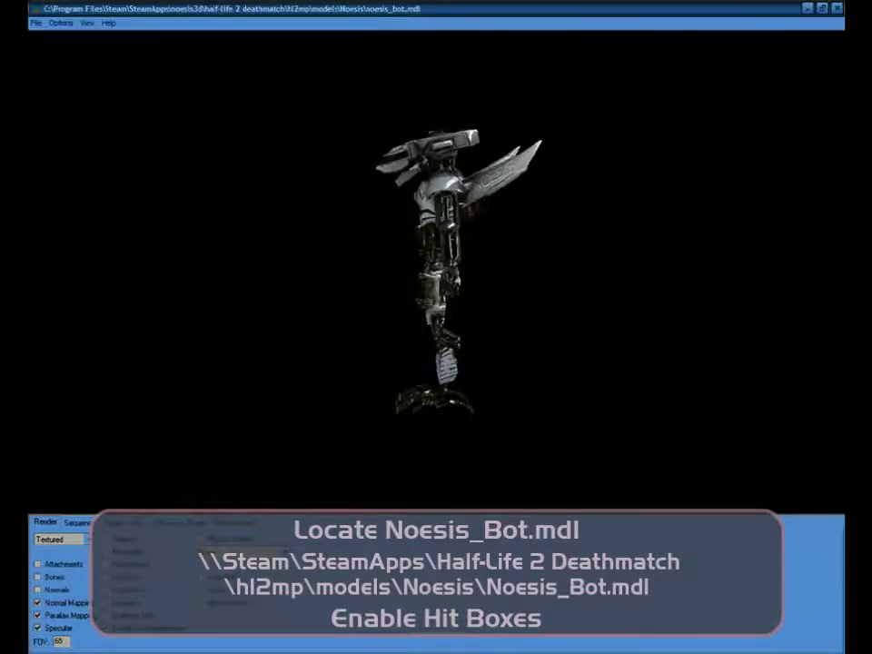
pyautogui.click(105, 577)
pyautogui.moveTo(493, 291); pyautogui.dragTo(542, 298)
# Step: Inspect the bot's hit boxes in the ragdoll sequence, and close the model viewer
pyautogui.click(79, 523)
pyautogui.click(77, 539)
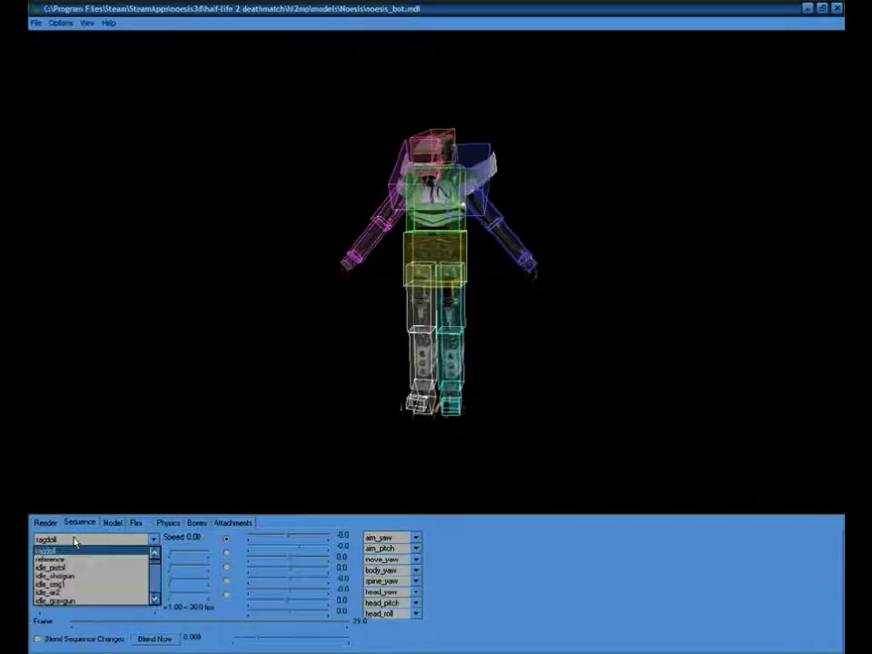
pyautogui.click(74, 548)
pyautogui.scroll(1, 74, 543)
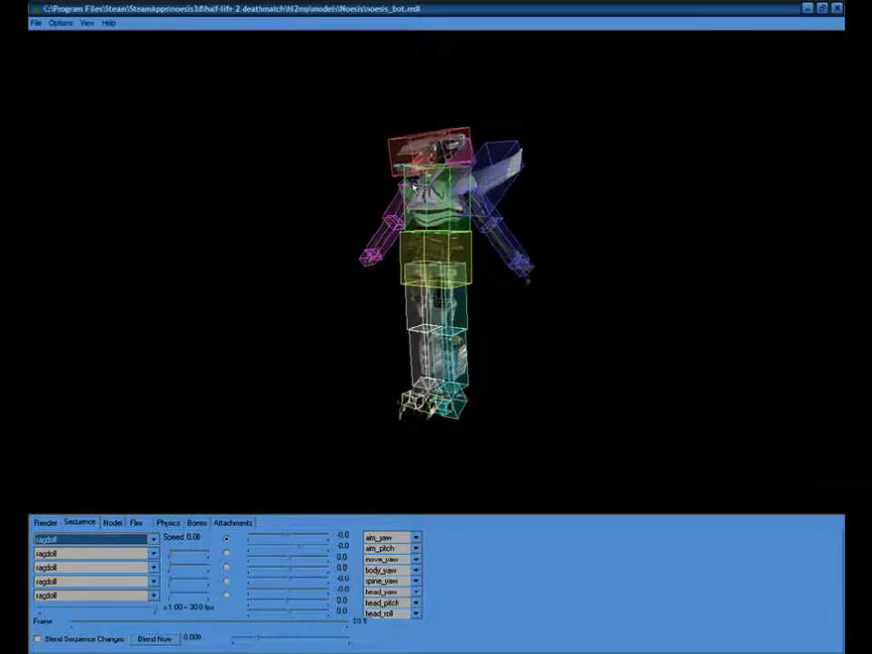
pyautogui.click(838, 8)
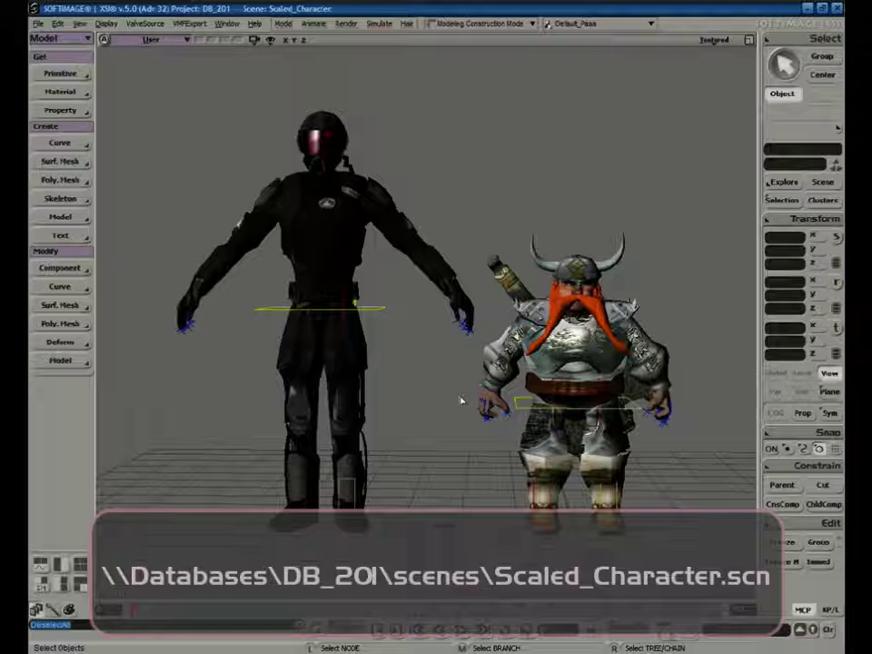
# Step: In XSI's Scaled_Character scene, select the ValveBiped and ValveBiped_Dwarf models in the explorer, and collapse the explorer out of the way
pyautogui.press('s')
pyautogui.moveTo(461, 401)
pyautogui.mouseDown(button='right')
pyautogui.moveTo(419, 412)
pyautogui.moveTo(472, 399)
pyautogui.moveTo(447, 404)
pyautogui.moveTo(451, 395)
pyautogui.mouseUp(button='right')
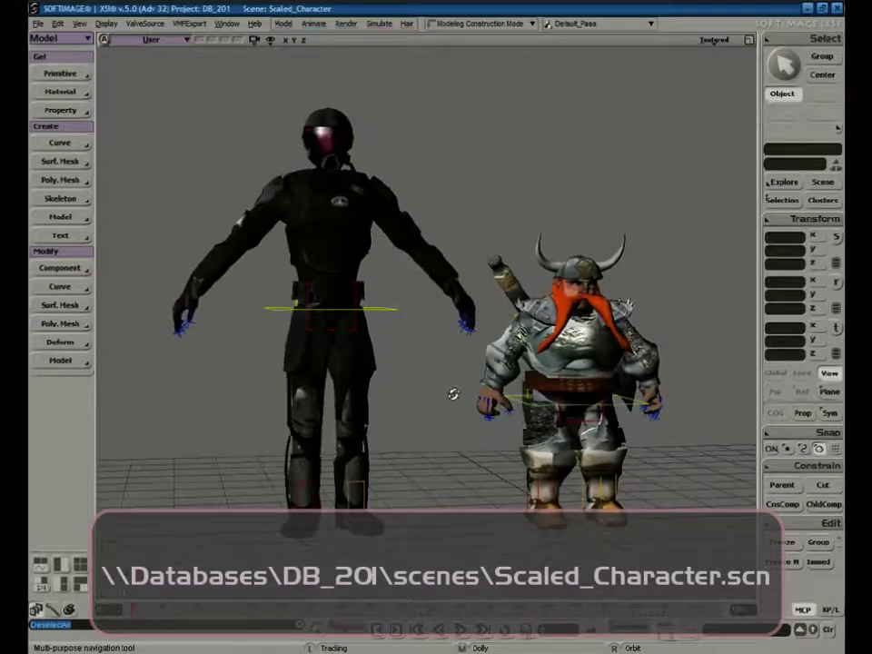
pyautogui.press('space')
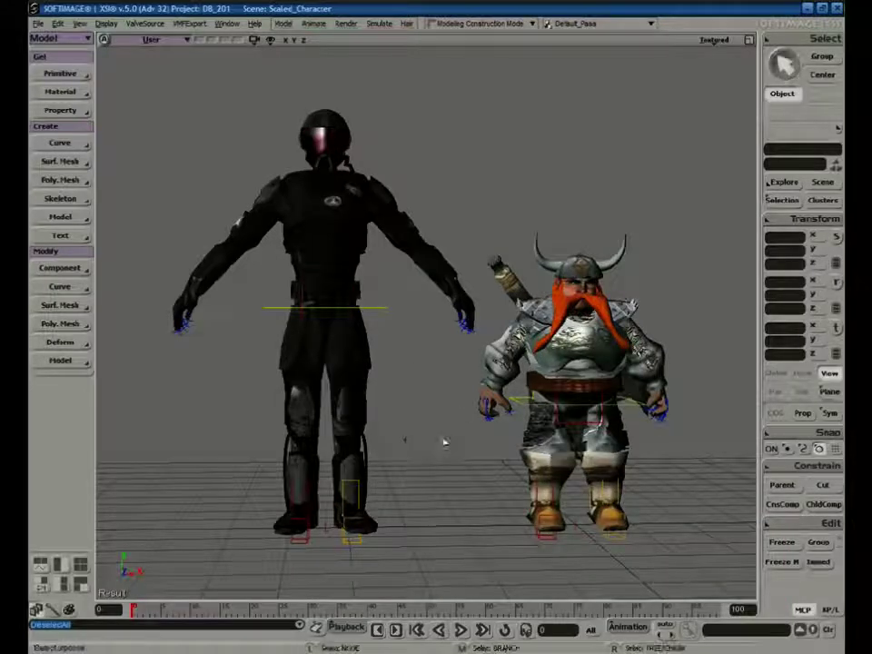
pyautogui.press('8')
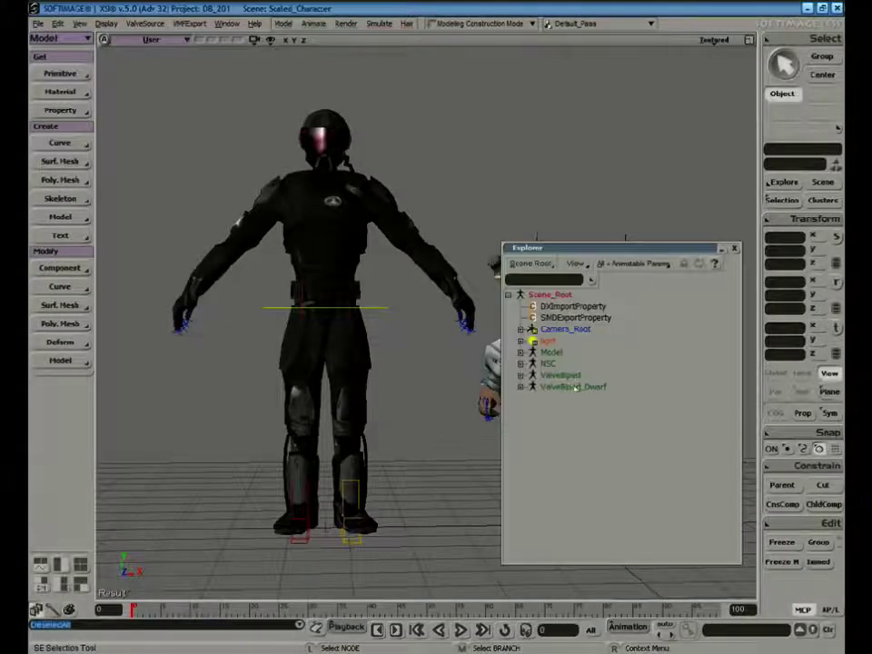
pyautogui.click(560, 374)
pyautogui.keyDown('ctrl'); pyautogui.click(567, 387); pyautogui.keyUp('ctrl')
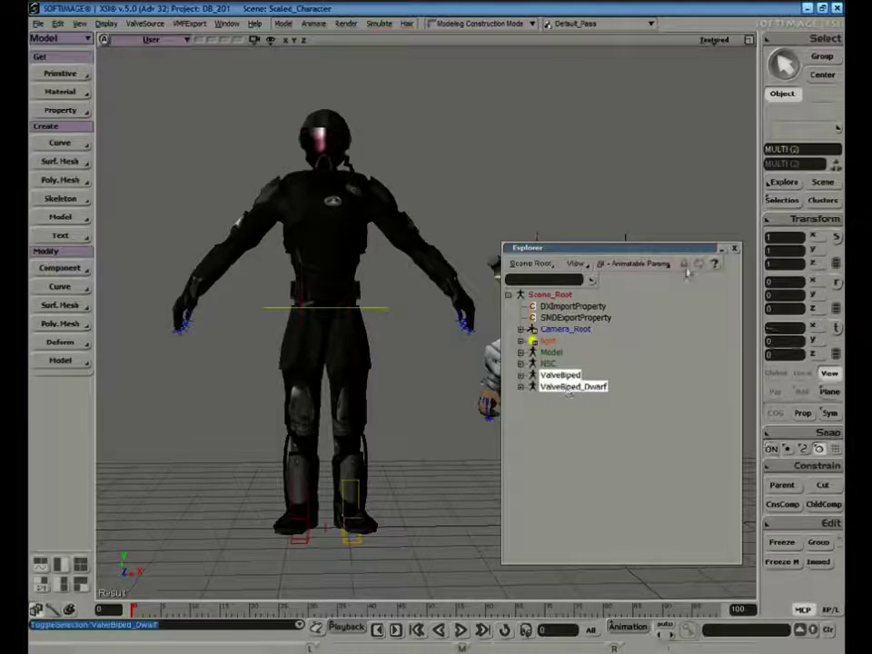
pyautogui.moveTo(649, 248); pyautogui.dragTo(737, 87)
pyautogui.doubleClick(737, 86)
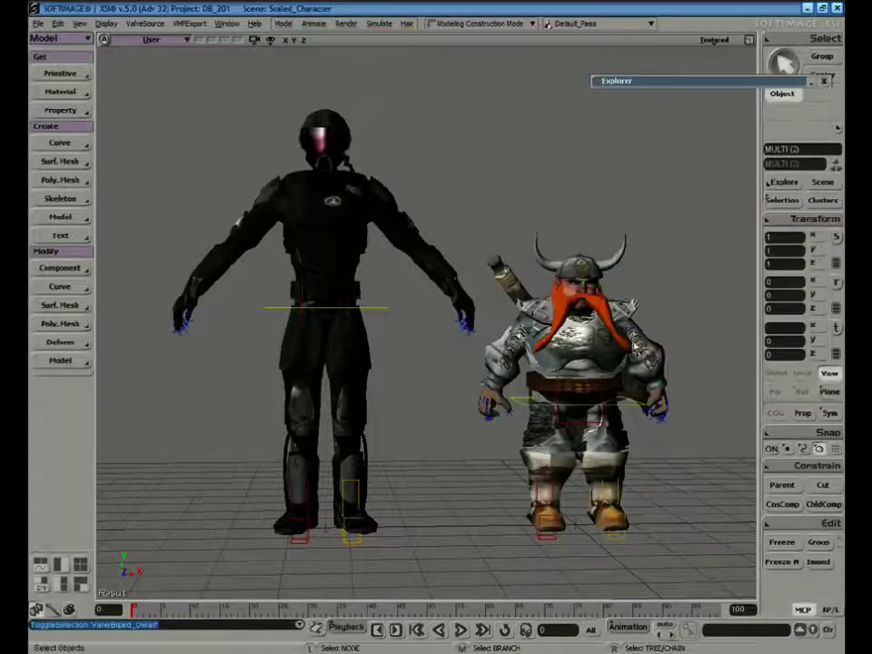
# Step: Translate both selected biped rigs sideways, clear of the soldier and dwarf meshes, and deselect them
pyautogui.press('v')
pyautogui.moveTo(556, 525); pyautogui.dragTo(234, 510)
pyautogui.press('a')
pyautogui.moveTo(415, 447); pyautogui.dragTo(381, 446)
pyautogui.press('space')
pyautogui.click(450, 449)
# Step: Compare the separated rigs with their character meshes, and locate the Biped Guide command among the ValveSource character tools
pyautogui.press('s')
pyautogui.moveTo(452, 454); pyautogui.dragTo(465, 480, button='right')
pyautogui.press('v')
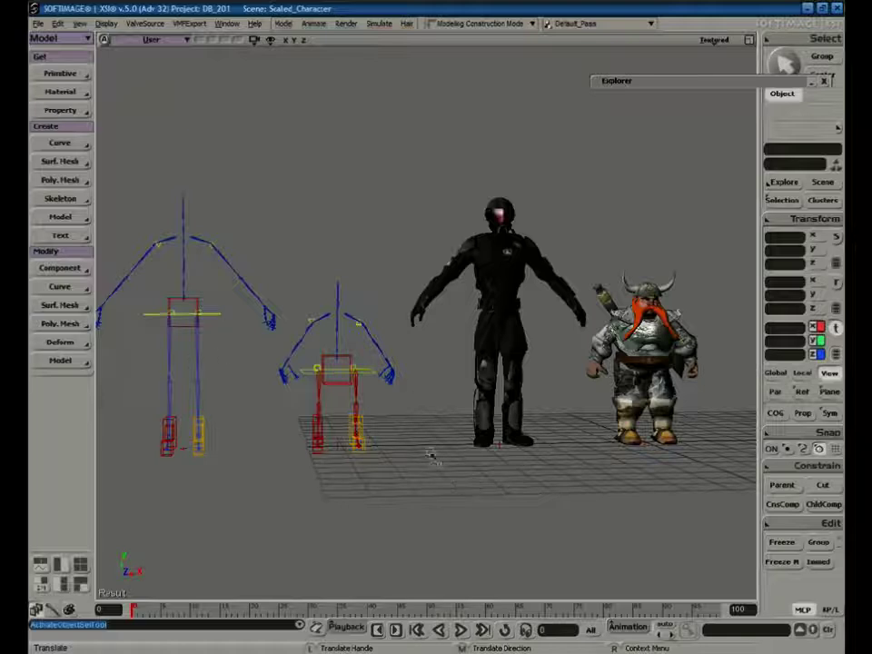
pyautogui.press('s')
pyautogui.moveTo(451, 459); pyautogui.dragTo(448, 461, button='right')
pyautogui.press('v')
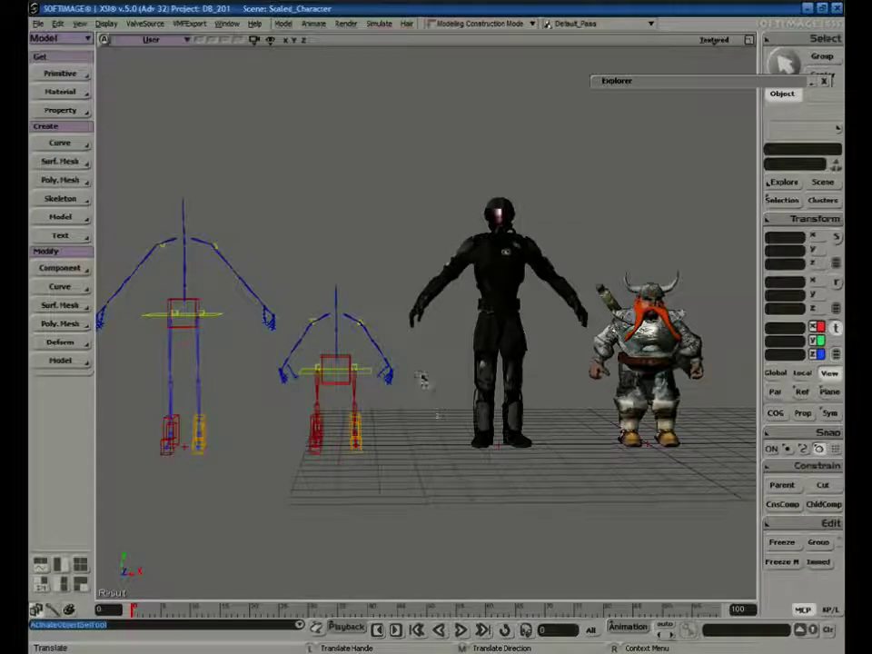
pyautogui.click(144, 24)
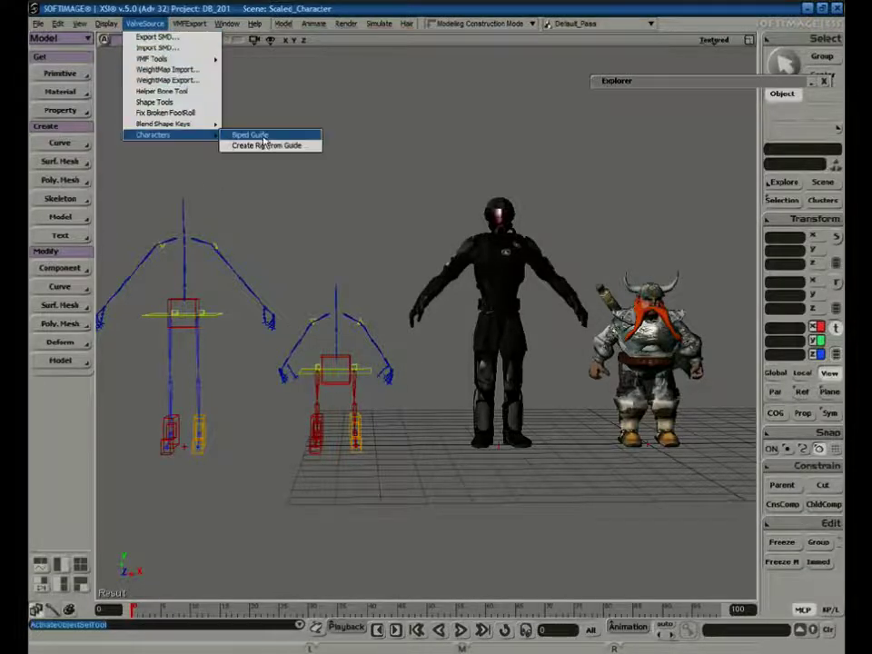
pyautogui.click(313, 268)
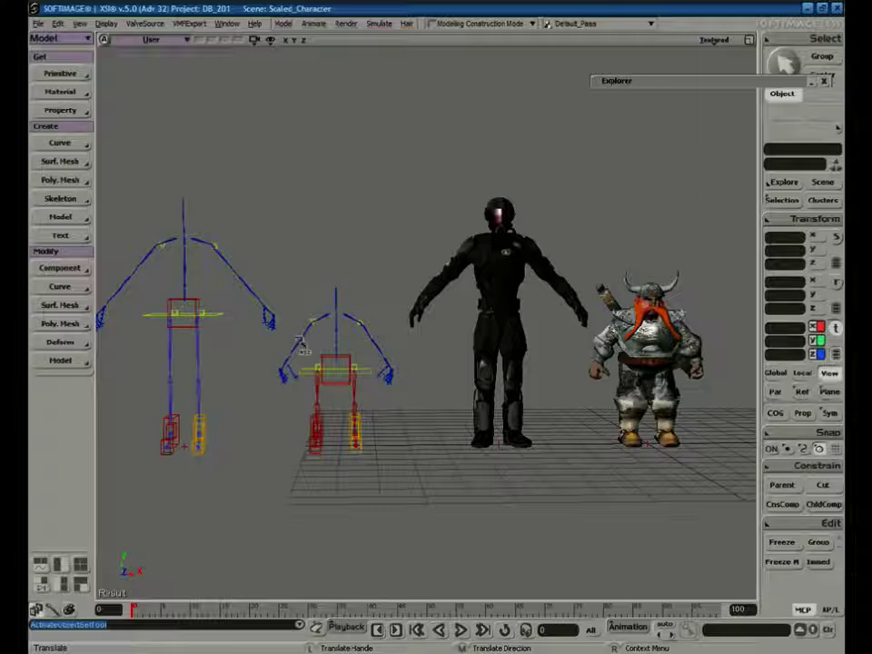
pyautogui.moveTo(376, 407); pyautogui.dragTo(406, 334, button='right')
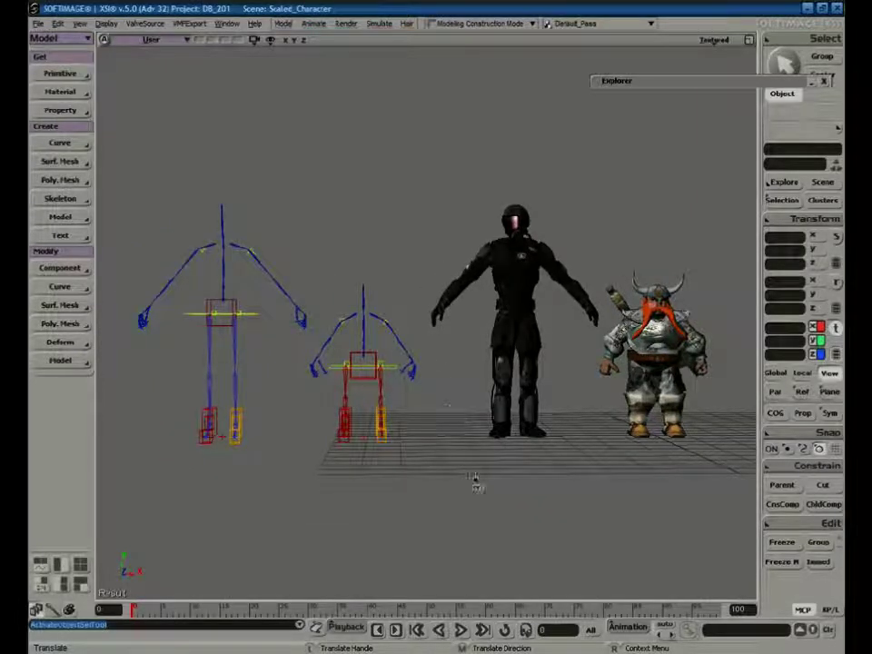
pyautogui.press('space')
pyautogui.press('v')
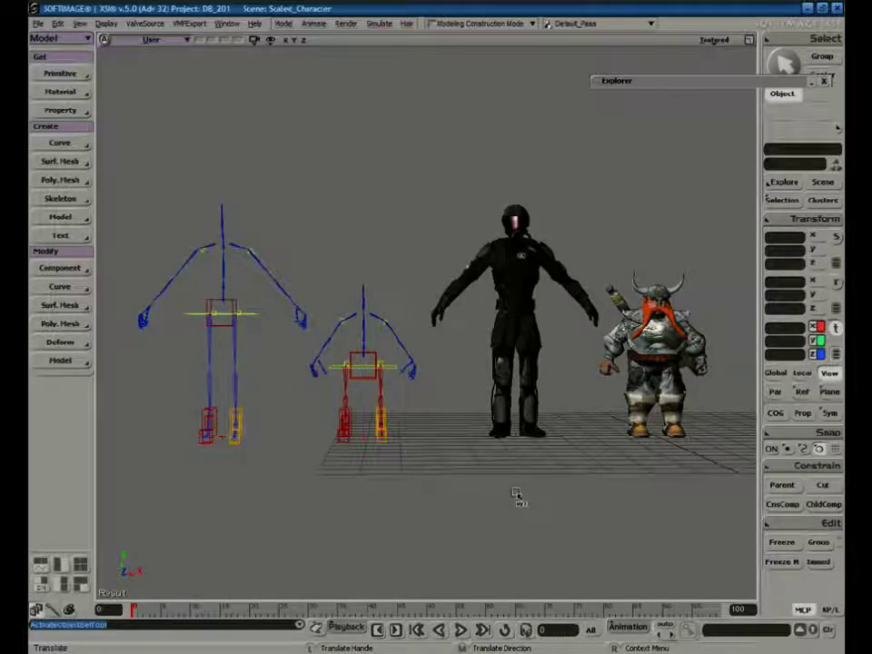
pyautogui.press('space')
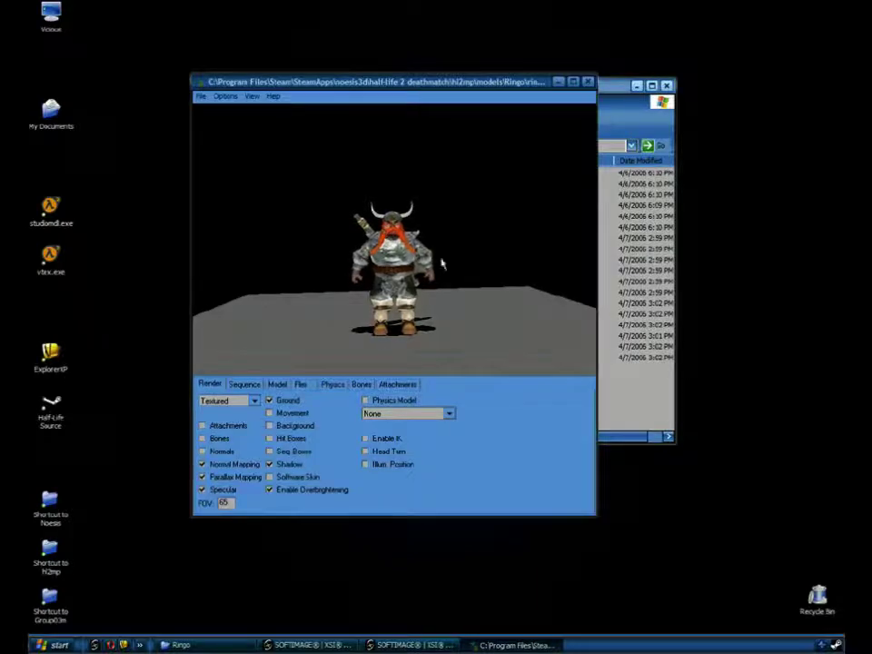
# Step: Play the dwarf model's run_rpg sequence in the model viewer and examine the motion from several angles
pyautogui.click(246, 385)
pyautogui.click(318, 401)
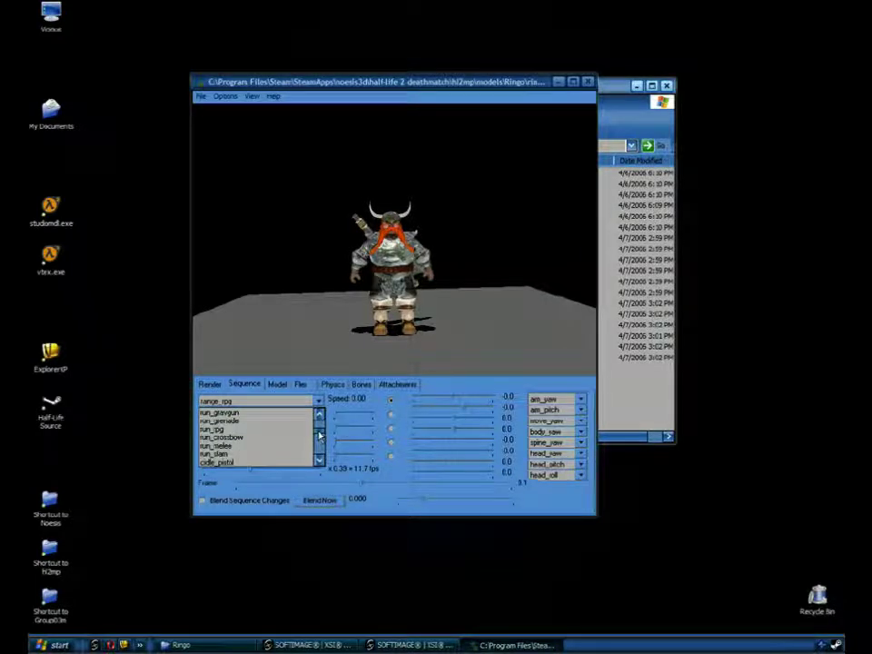
pyautogui.click(233, 431)
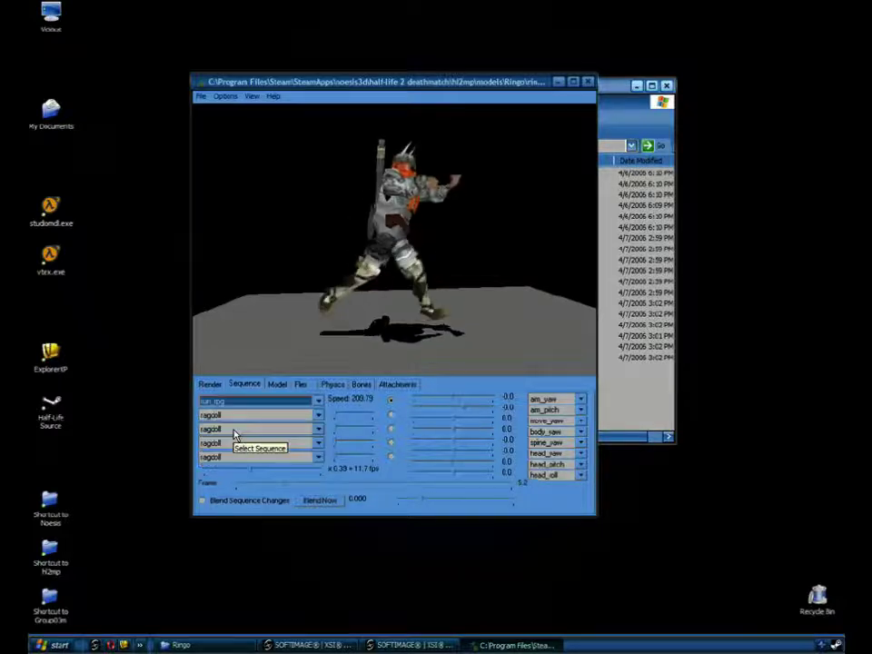
pyautogui.moveTo(427, 243); pyautogui.dragTo(419, 290, button='right')
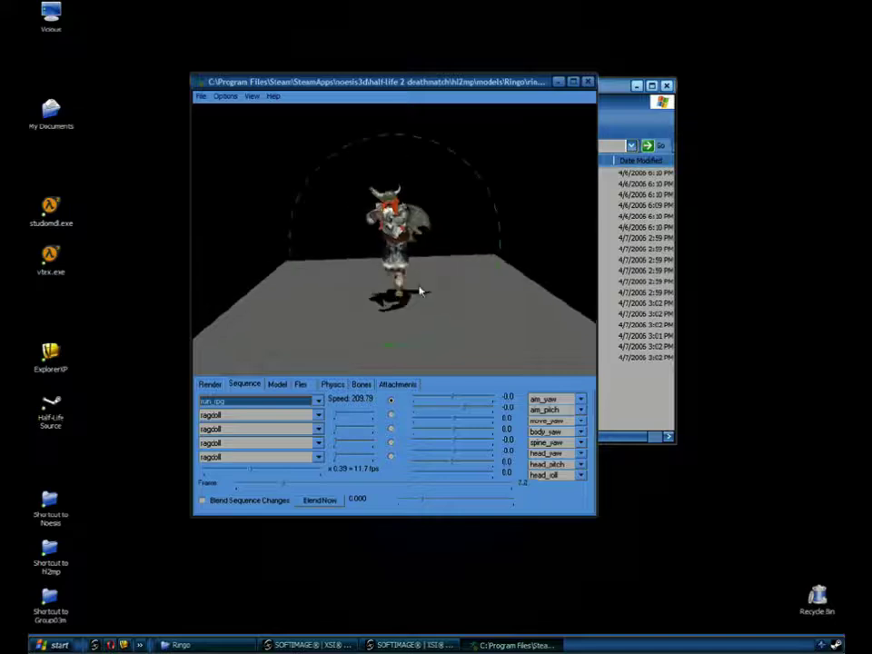
pyautogui.moveTo(425, 284); pyautogui.dragTo(417, 207)
pyautogui.moveTo(483, 221); pyautogui.dragTo(432, 242)
pyautogui.moveTo(491, 262); pyautogui.dragTo(475, 235)
# Step: Play the run_grenade and run_gravgun sequences on the dwarf and examine the running motion from several angles
pyautogui.click(273, 402)
pyautogui.click(274, 404)
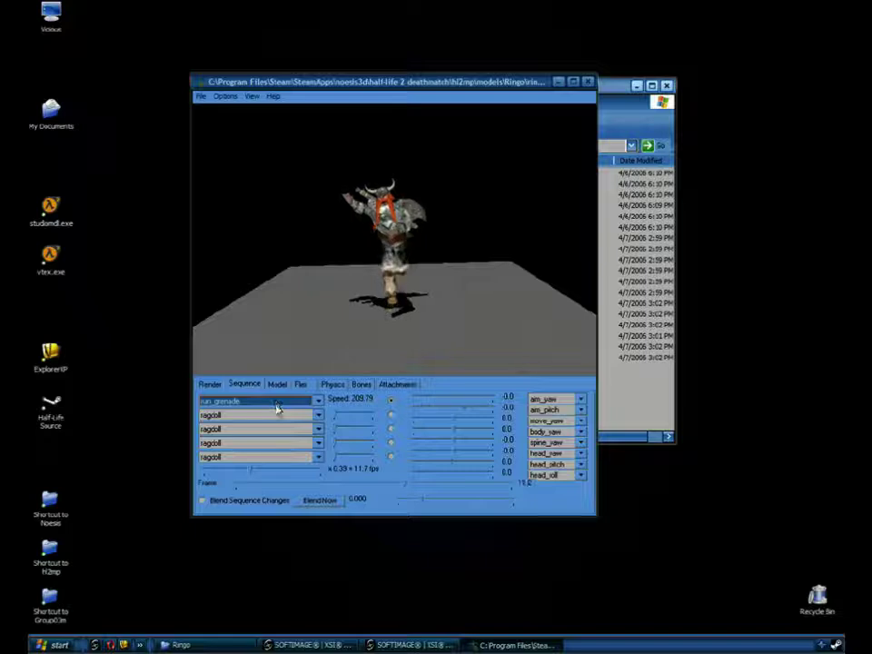
pyautogui.scroll(-1, 278, 412)
pyautogui.moveTo(449, 268); pyautogui.dragTo(410, 247)
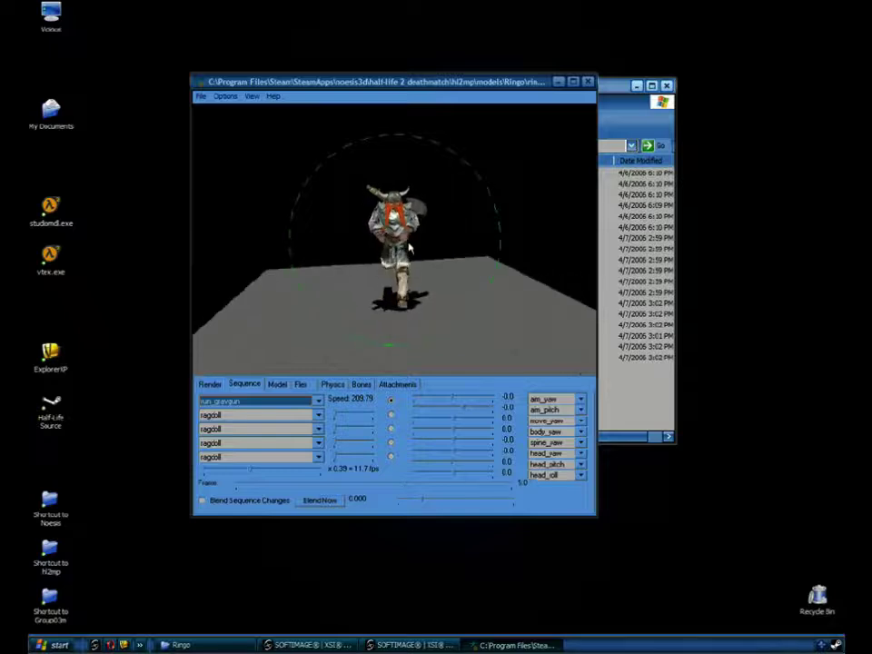
pyautogui.moveTo(461, 196); pyautogui.dragTo(470, 177)
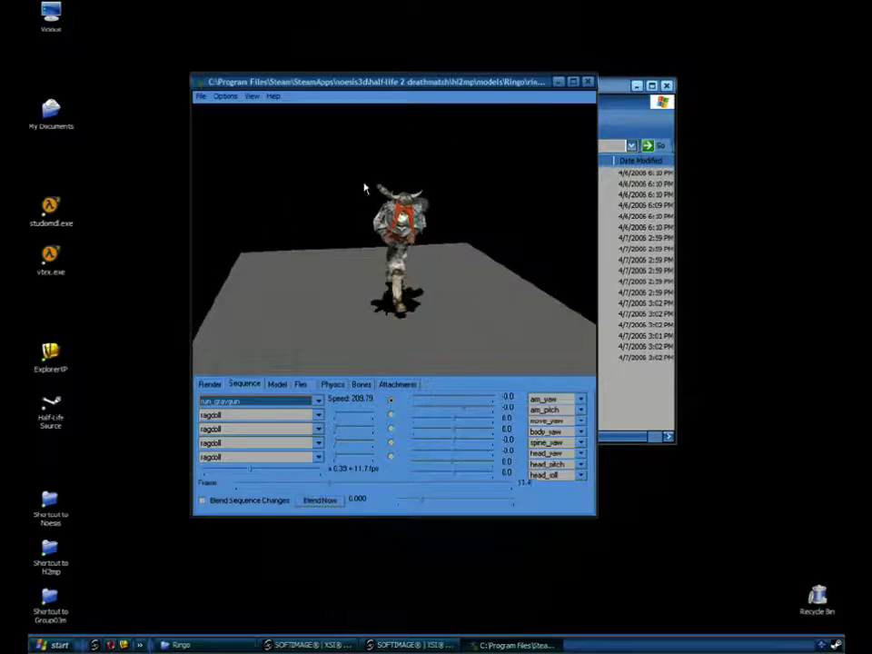
pyautogui.moveTo(364, 188); pyautogui.dragTo(419, 200)
pyautogui.moveTo(410, 279); pyautogui.dragTo(499, 249)
# Step: Play the range_ar2 sequence, inspect the dwarf's aiming stance from different angles, and close the model viewer
pyautogui.click(318, 401)
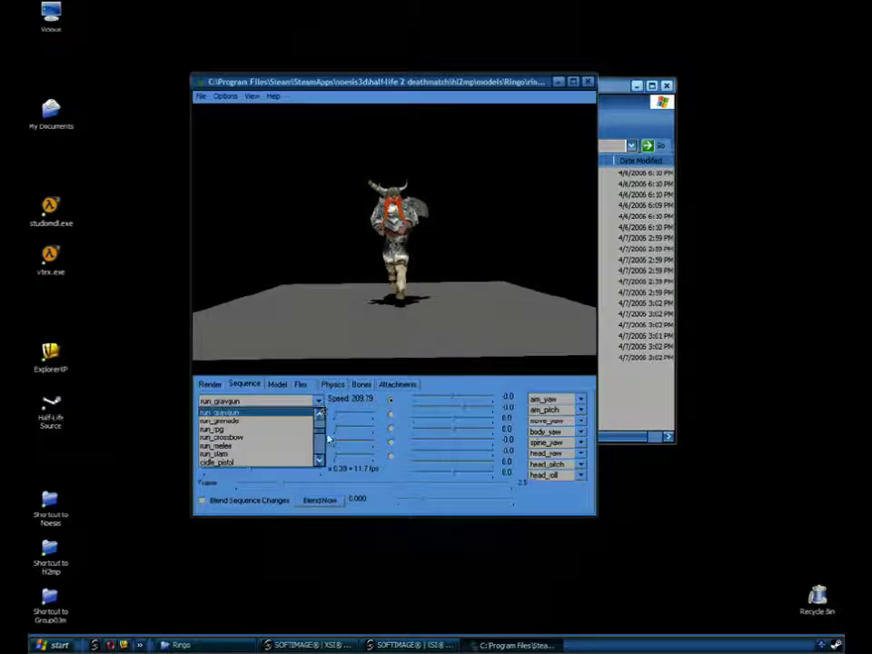
pyautogui.moveTo(319, 437); pyautogui.dragTo(316, 451)
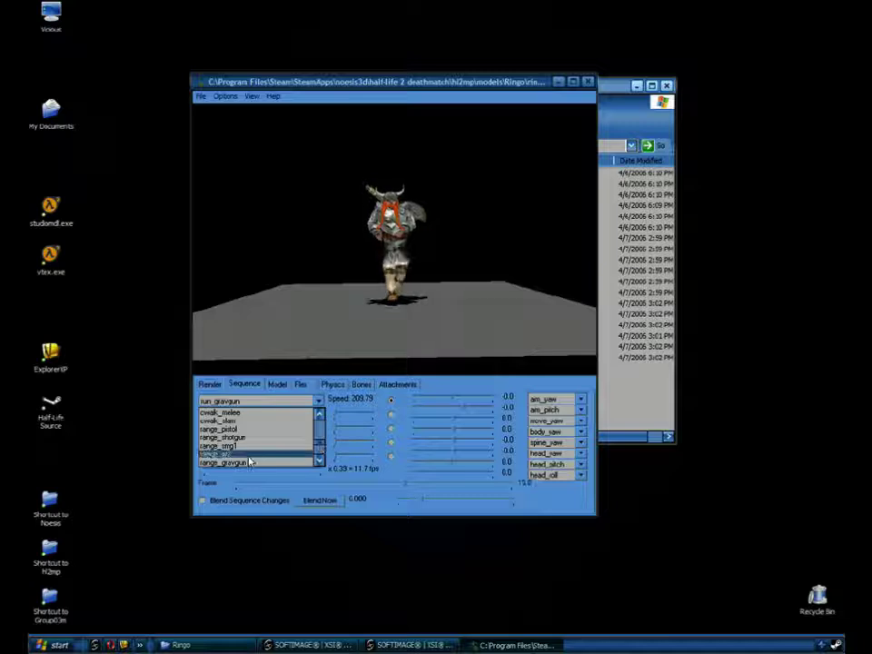
pyautogui.click(251, 461)
pyautogui.moveTo(389, 247); pyautogui.dragTo(431, 264)
pyautogui.moveTo(457, 226); pyautogui.dragTo(477, 218)
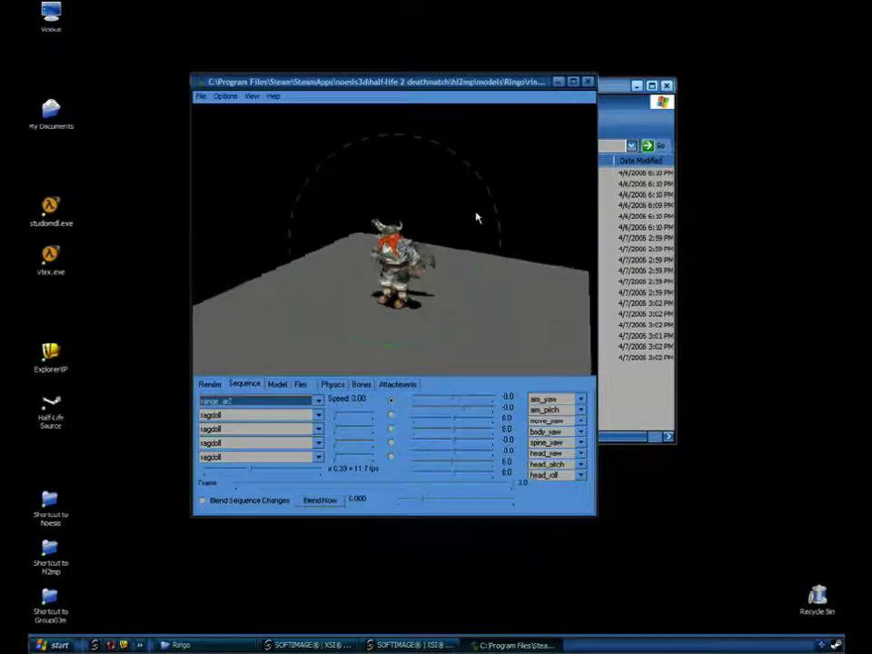
pyautogui.moveTo(355, 209); pyautogui.dragTo(418, 289)
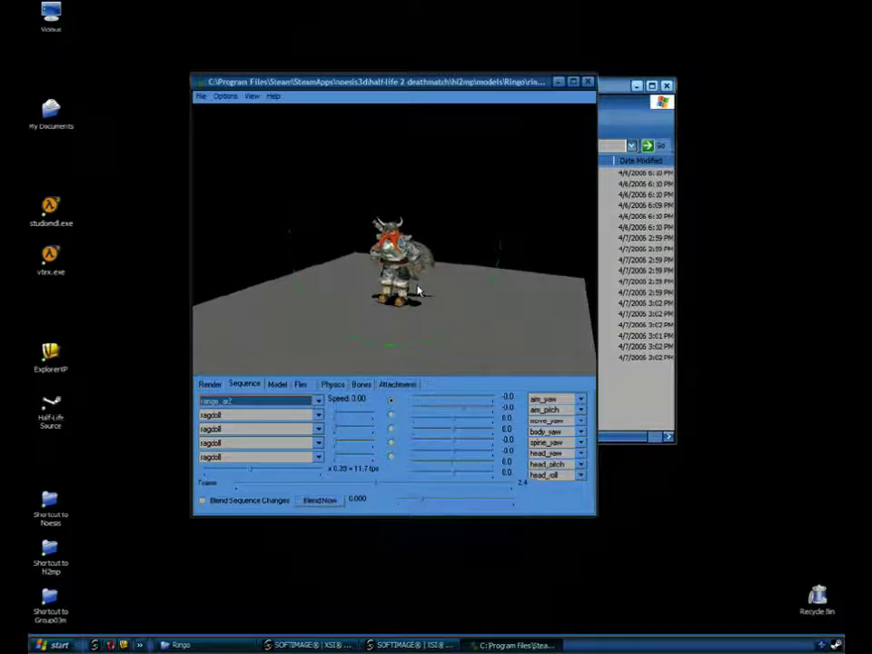
pyautogui.click(587, 83)
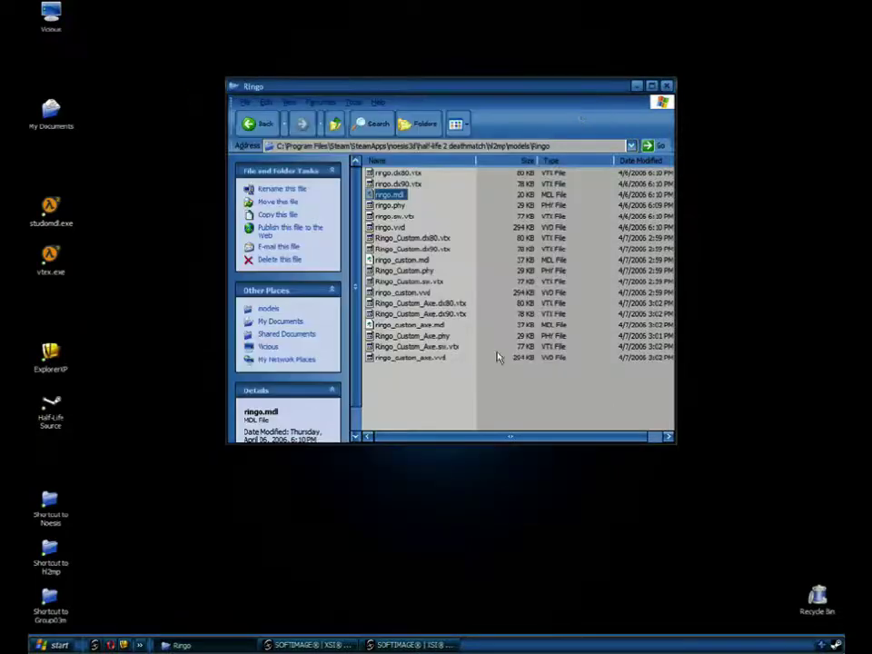
# Step: View the dwarf's custom walk in XSI's Dwarf_Anima3_RingoWalk2 scene, and minimize XSI to return to the Ringo folder
pyautogui.click(309, 645)
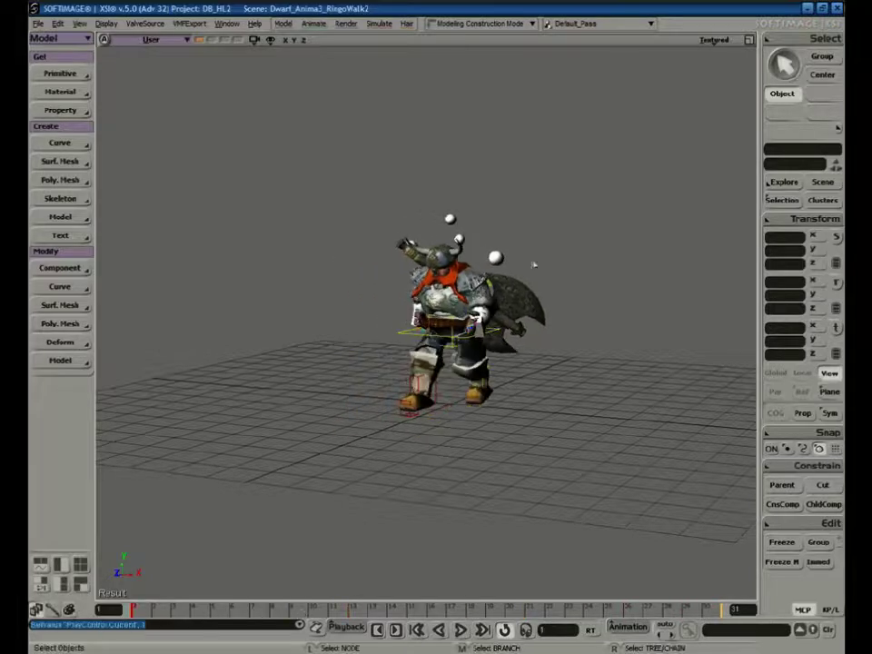
pyautogui.click(807, 8)
pyautogui.click(474, 258)
# Step: Open ringo_custom.mdl in the model viewer and inspect its My_Walk sequence at x 0.77 playback speed
pyautogui.doubleClick(395, 261)
pyautogui.click(302, 349)
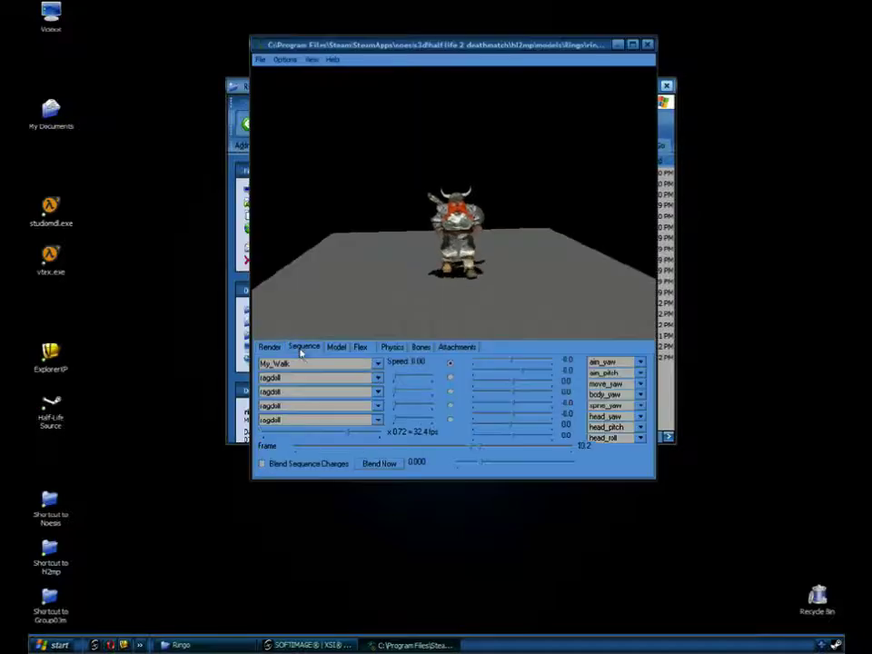
pyautogui.click(370, 365)
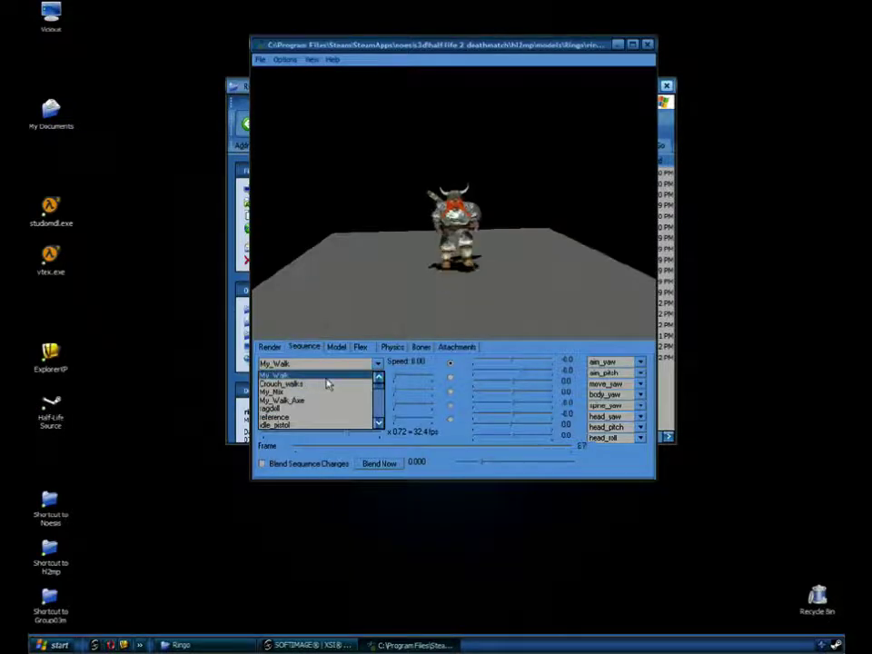
pyautogui.moveTo(430, 267); pyautogui.dragTo(433, 244)
pyautogui.moveTo(348, 433)
pyautogui.mouseDown()
pyautogui.moveTo(315, 443)
pyautogui.moveTo(356, 438)
pyautogui.mouseUp()
# Step: Play the My_Mix sequence on the custom dwarf and slow its playback to about x 0.34
pyautogui.click(378, 365)
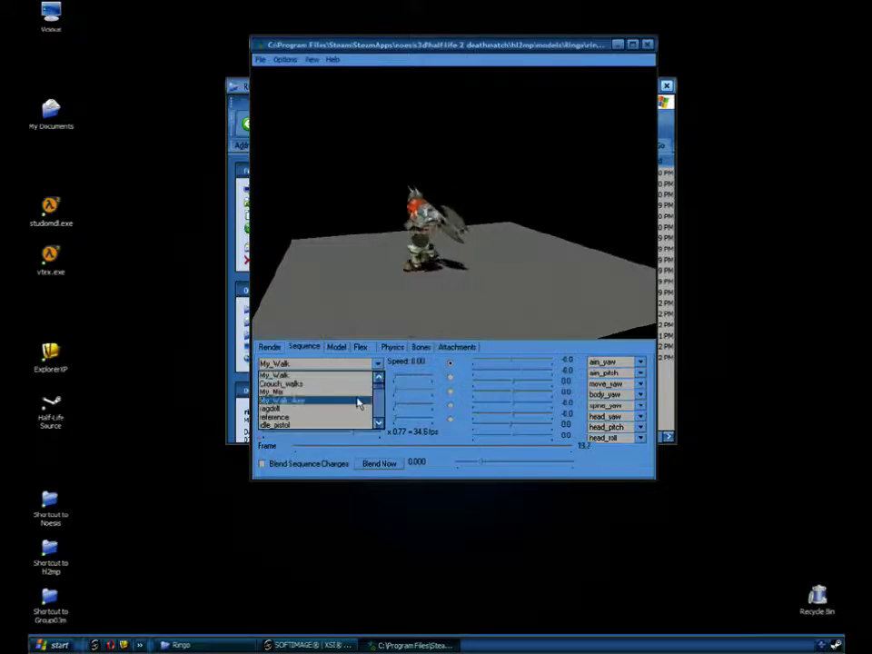
pyautogui.click(359, 394)
pyautogui.moveTo(428, 249); pyautogui.dragTo(482, 260)
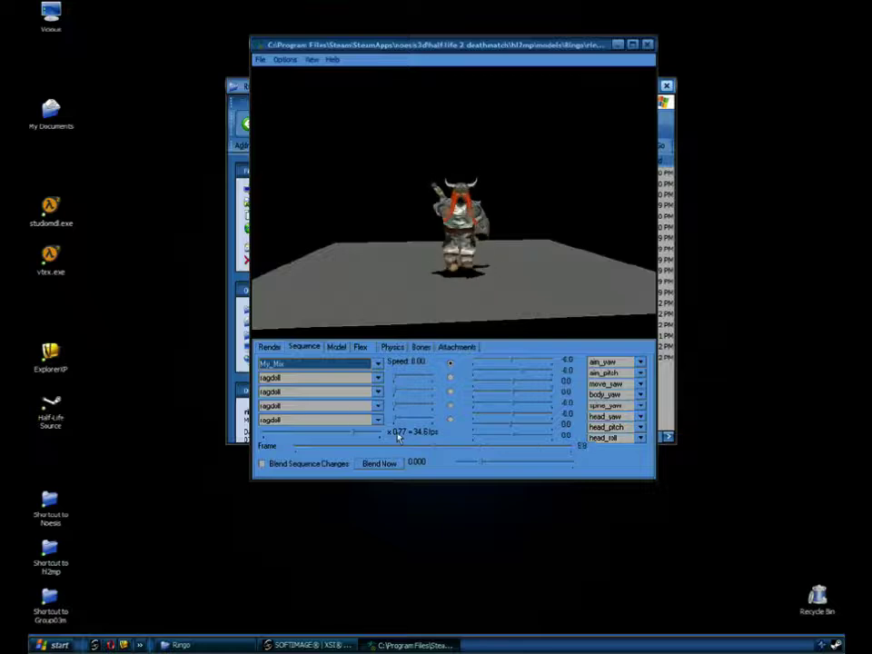
pyautogui.click(350, 439)
pyautogui.moveTo(350, 439); pyautogui.dragTo(303, 441)
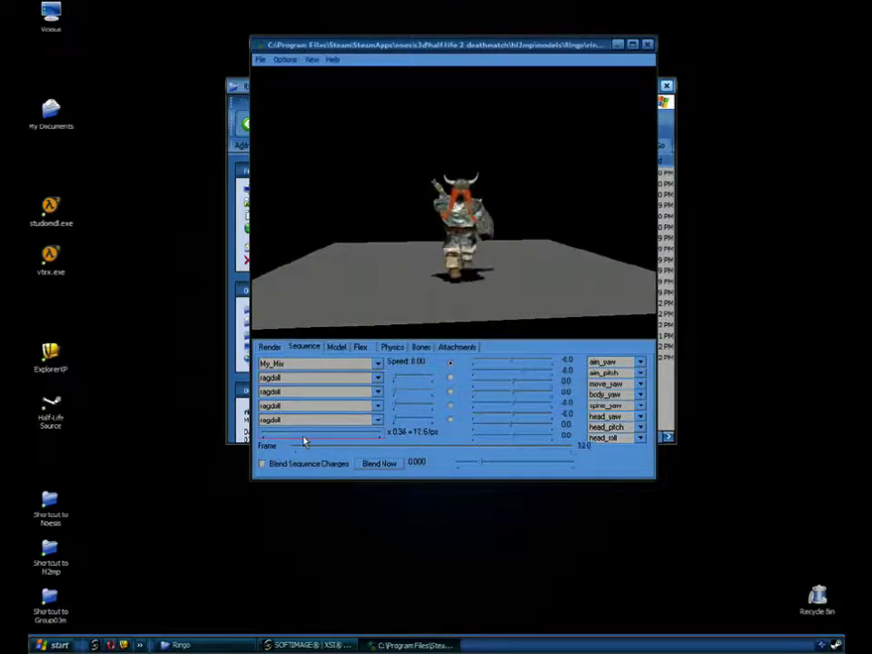
# Step: Examine the slowed My_Mix animation from the side and the front
pyautogui.moveTo(473, 244); pyautogui.dragTo(508, 238)
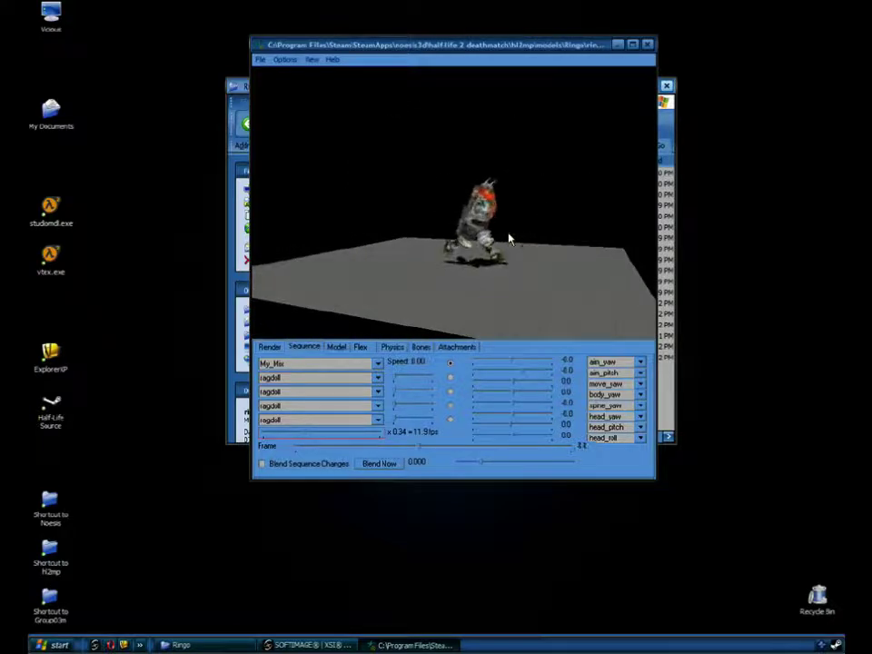
pyautogui.moveTo(565, 242); pyautogui.dragTo(486, 210)
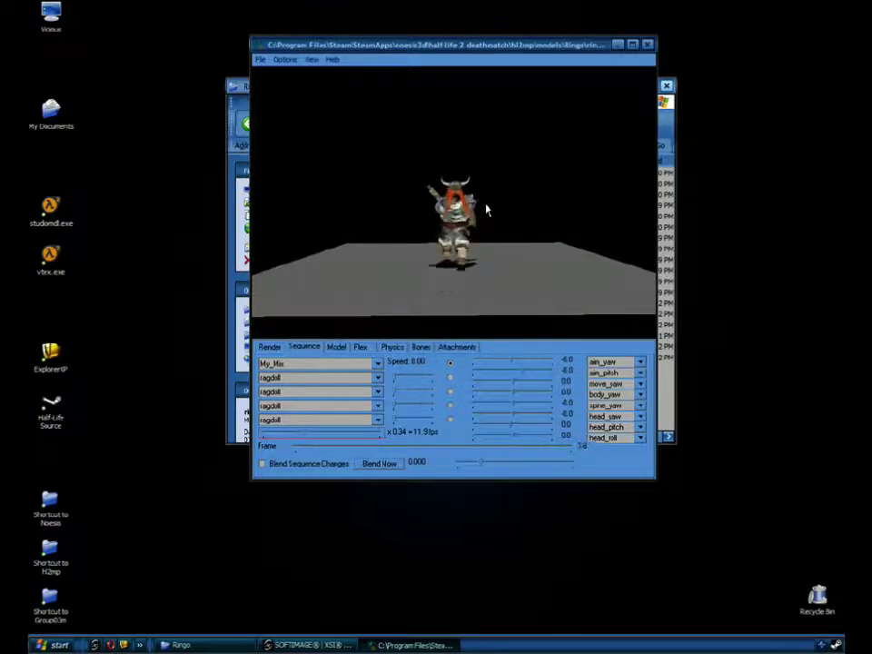
pyautogui.moveTo(482, 208); pyautogui.dragTo(445, 222)
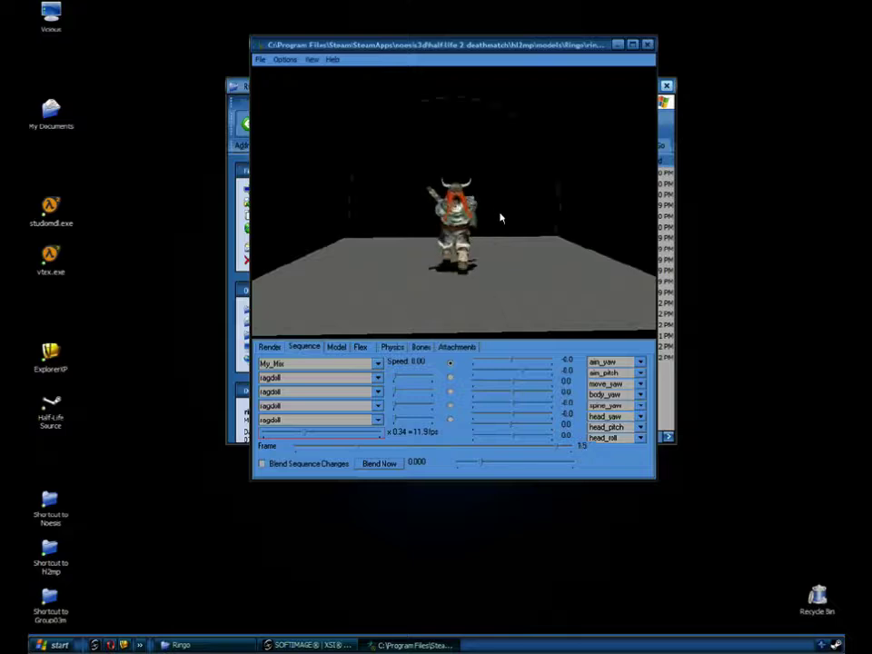
pyautogui.moveTo(522, 217)
pyautogui.mouseDown()
pyautogui.moveTo(455, 218)
pyautogui.moveTo(559, 216)
pyautogui.moveTo(523, 219)
pyautogui.mouseUp()
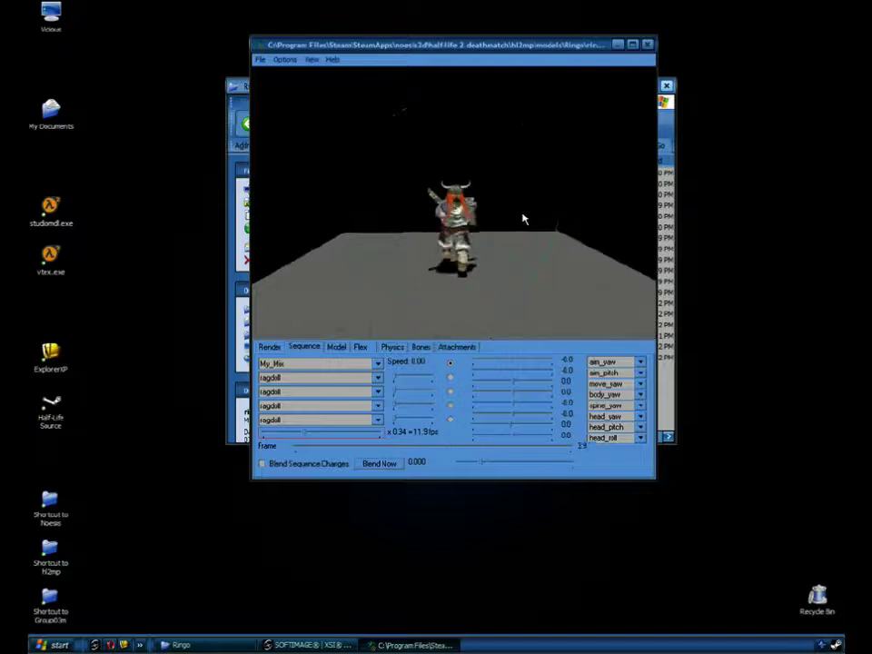
pyautogui.moveTo(495, 250)
pyautogui.mouseDown(button='right')
pyautogui.moveTo(493, 208)
pyautogui.moveTo(479, 235)
pyautogui.moveTo(513, 179)
pyautogui.moveTo(496, 253)
pyautogui.mouseUp(button='right')
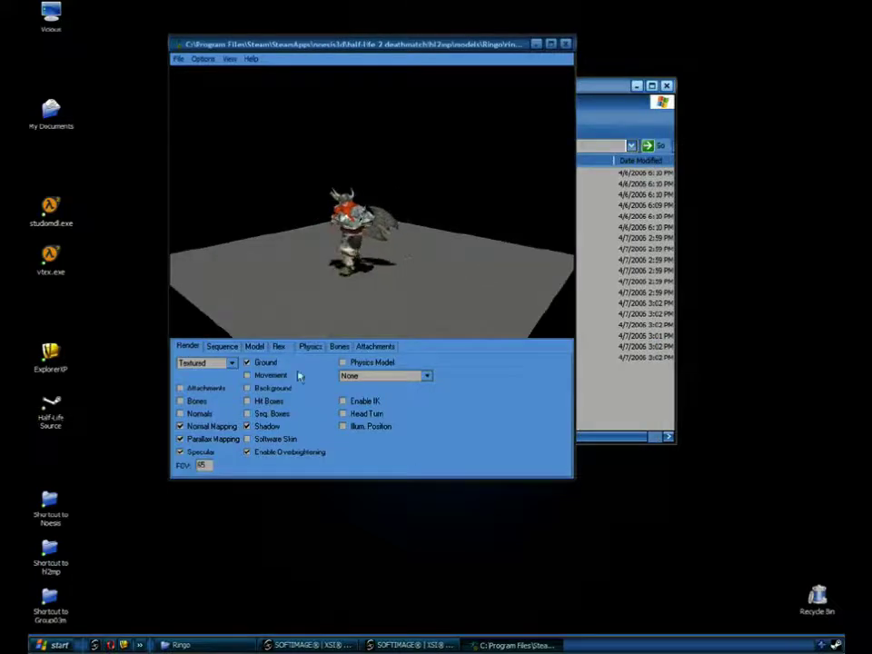
# Step: Inspect the My_Walk sequence up close in the reopened viewer, slowing its playback and raising it to x 0.52
pyautogui.click(221, 347)
pyautogui.moveTo(254, 441); pyautogui.dragTo(216, 436)
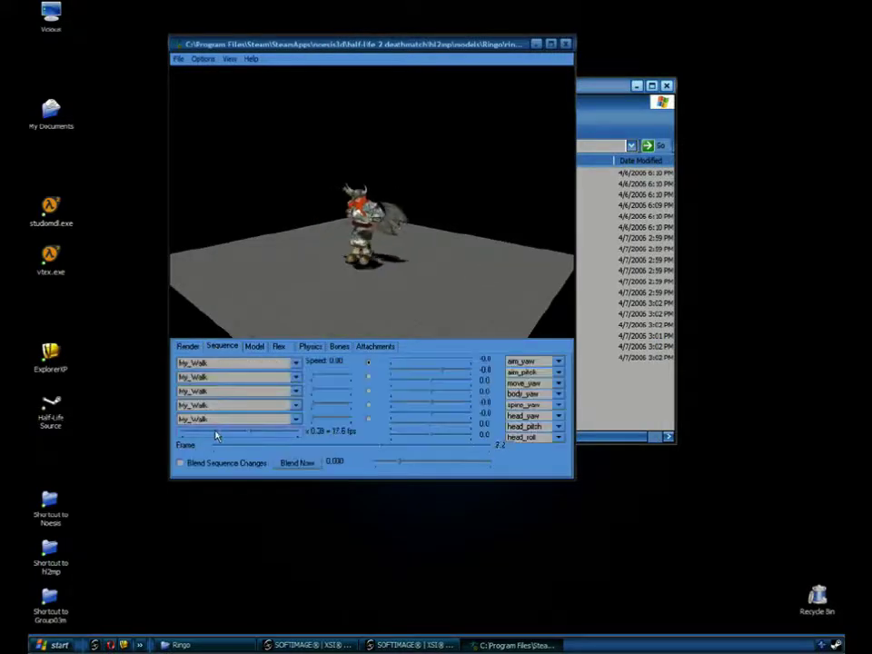
pyautogui.moveTo(354, 265); pyautogui.dragTo(458, 176, button='right')
pyautogui.moveTo(458, 179); pyautogui.dragTo(408, 247)
pyautogui.moveTo(212, 433); pyautogui.dragTo(254, 430)
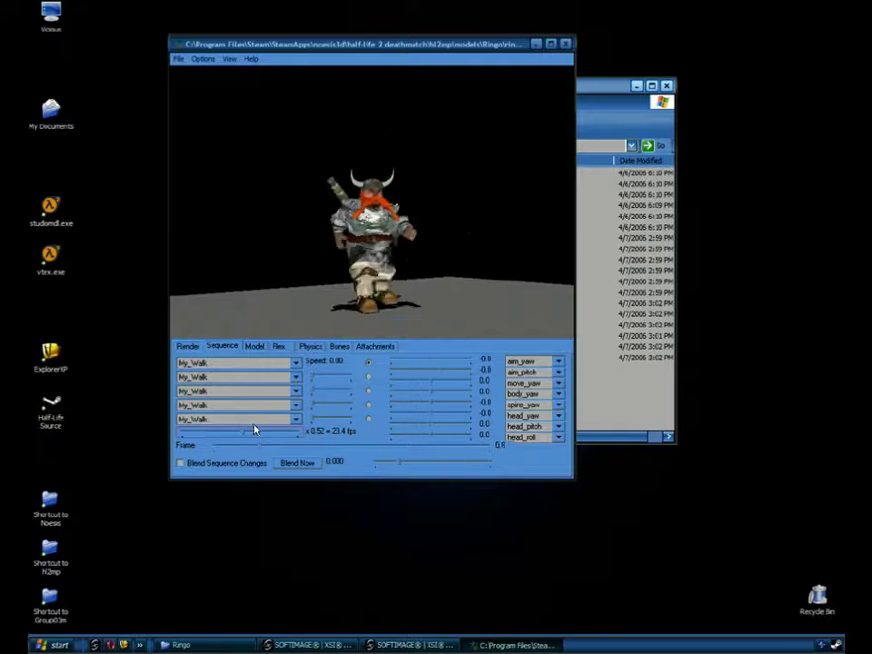
# Step: Play the idle_ar2 and run_ar2 sequences on the custom dwarf for comparison, and close the model viewer
pyautogui.click(257, 363)
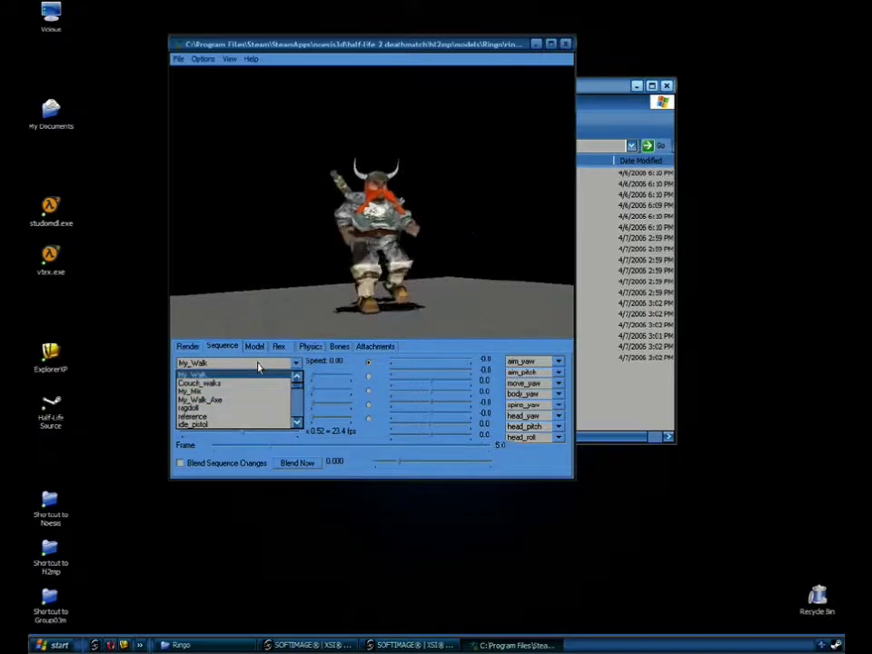
pyautogui.scroll(-2, 238, 417)
pyautogui.click(230, 408)
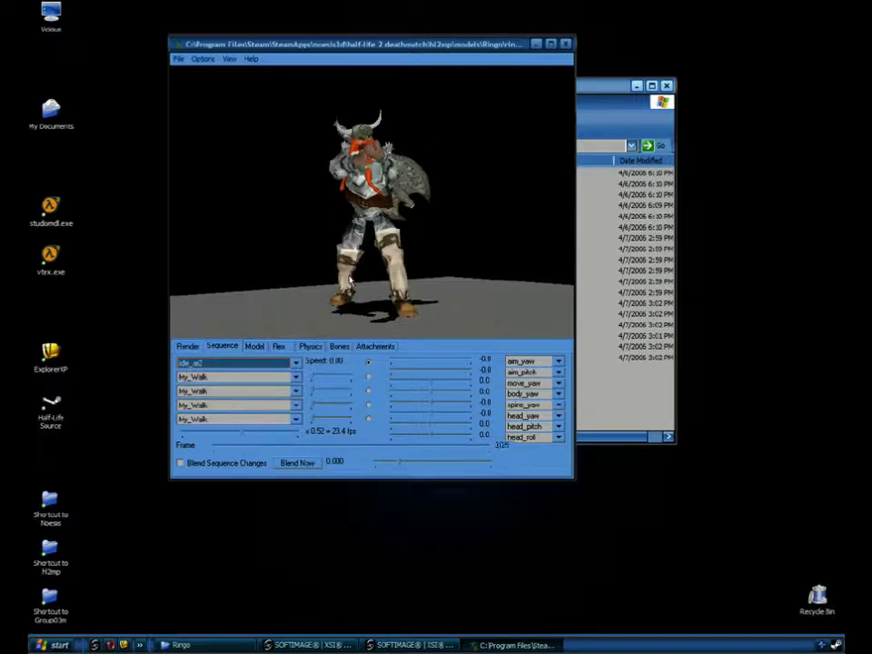
pyautogui.press('Down')
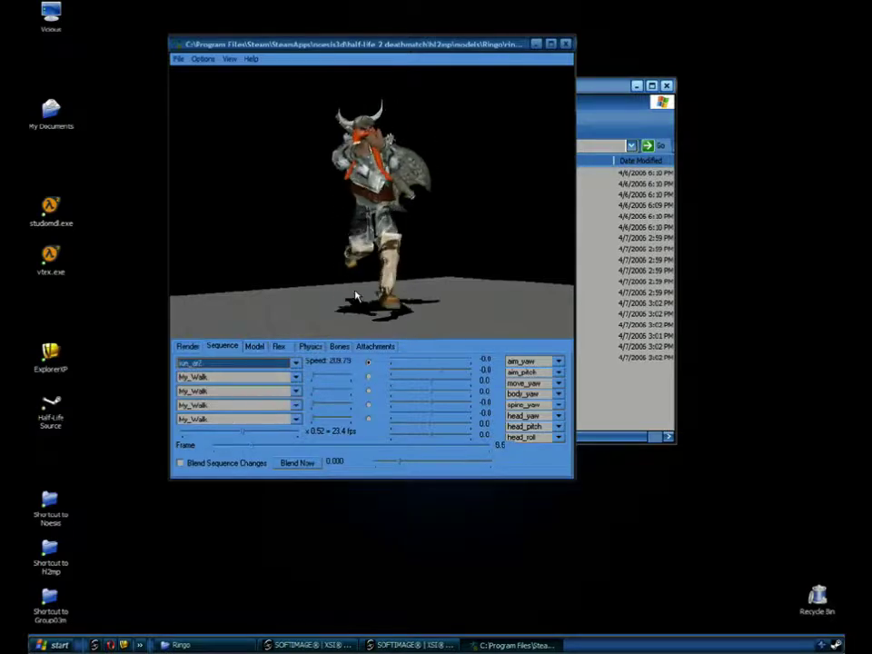
pyautogui.click(406, 232)
pyautogui.moveTo(406, 232); pyautogui.dragTo(456, 139)
pyautogui.hotkey('alt', 'F4')
# Step: Open ringo_custom_axe.mdl in the model viewer and inspect the axe-carrying dwarf, moving the viewer window aside
pyautogui.press('Return')
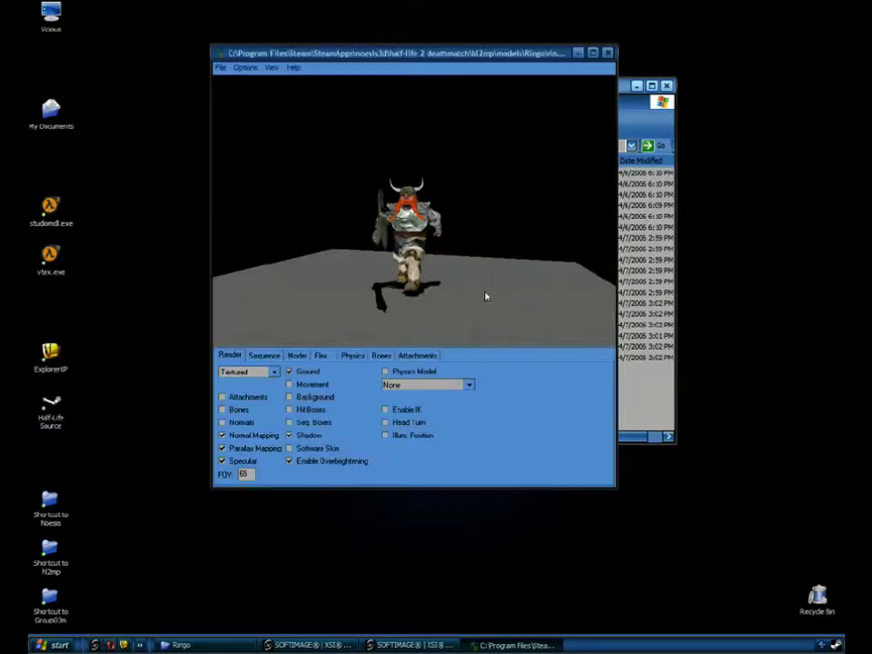
pyautogui.moveTo(363, 217); pyautogui.dragTo(448, 244)
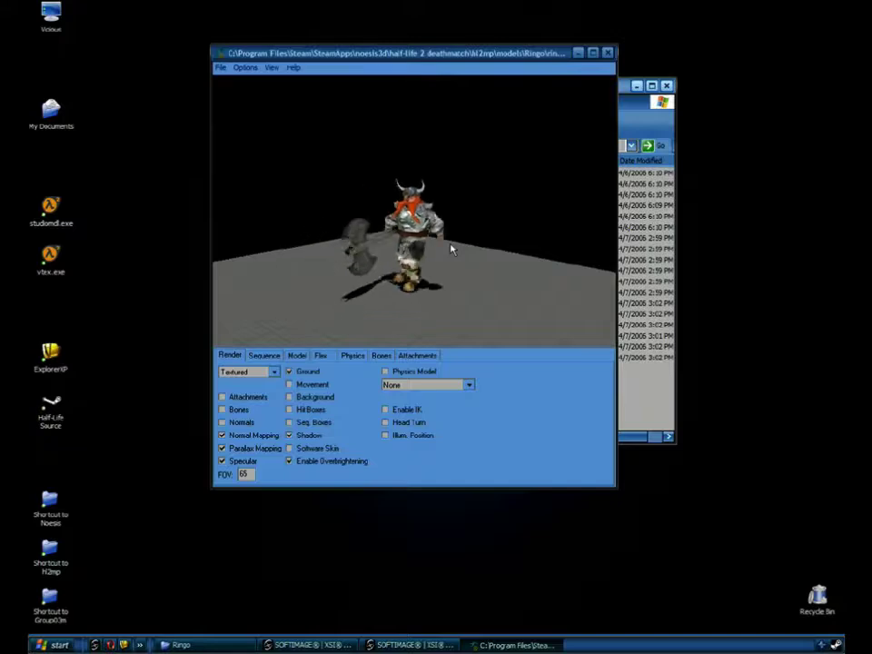
pyautogui.moveTo(502, 55); pyautogui.dragTo(541, 56)
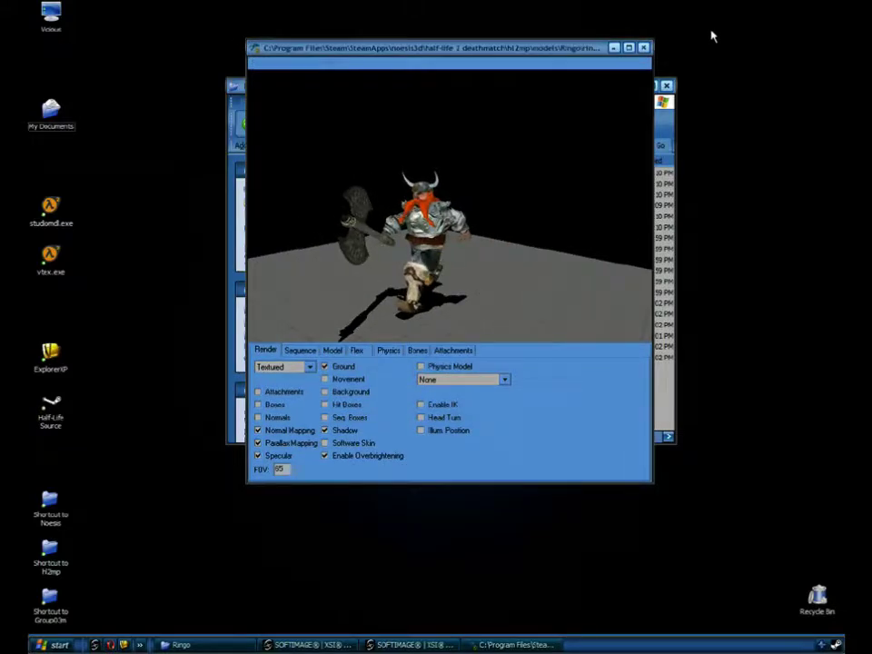